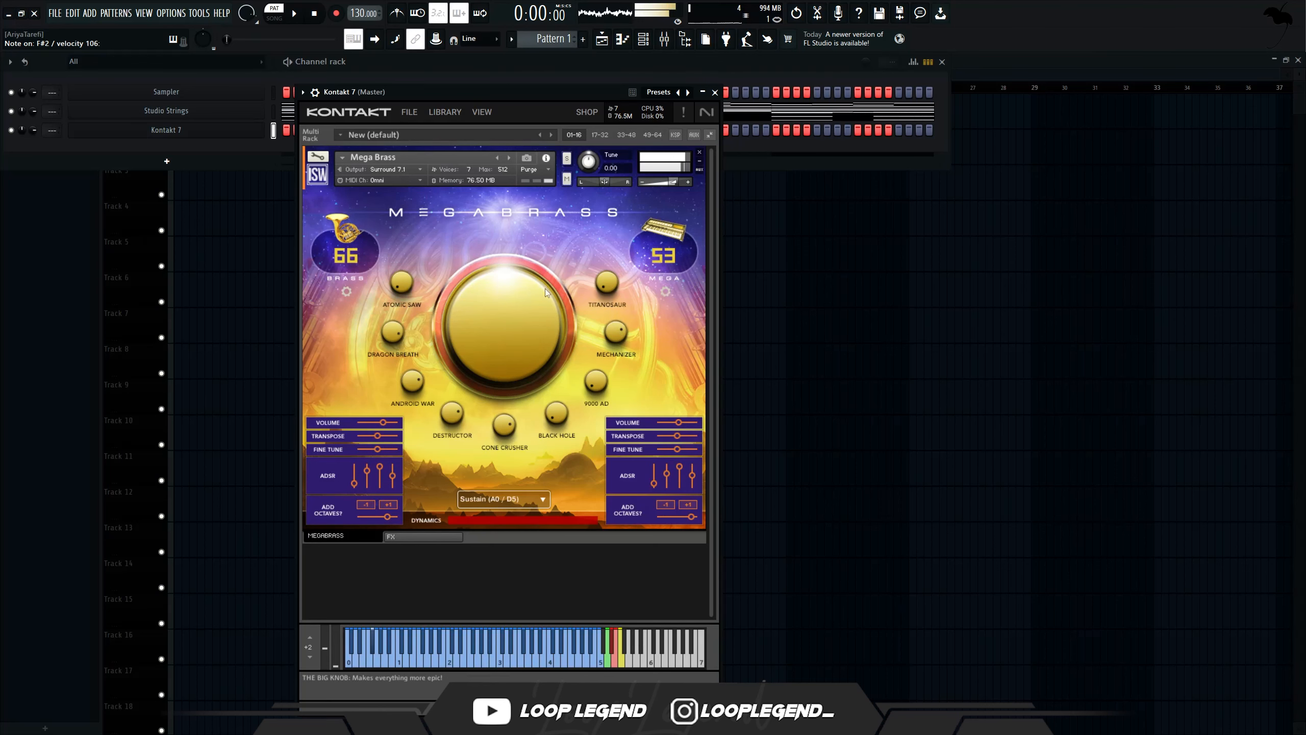
In the Kontakt 7 piano roll, start the second bass note at 2:05, lower it to E2 and extend it to the following G2
key("F7")
key("space")
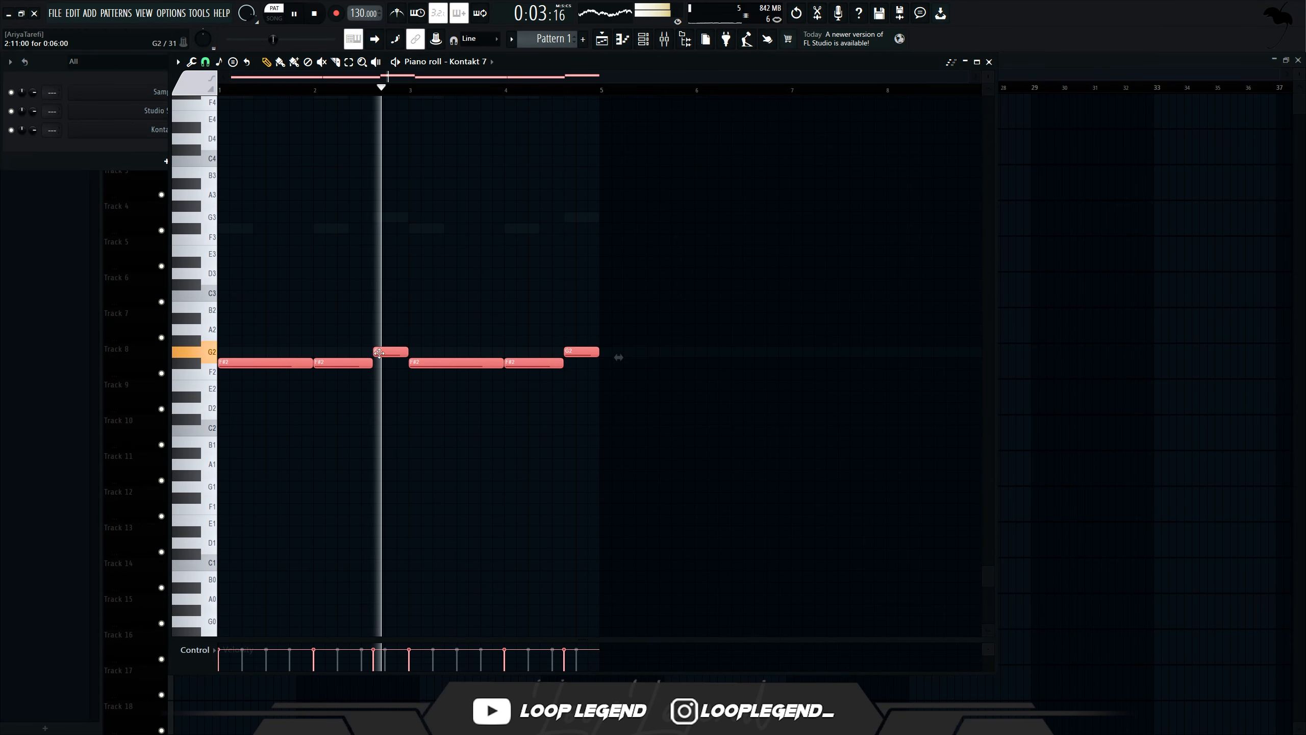
left_click_drag(463, 363, 521, 363)
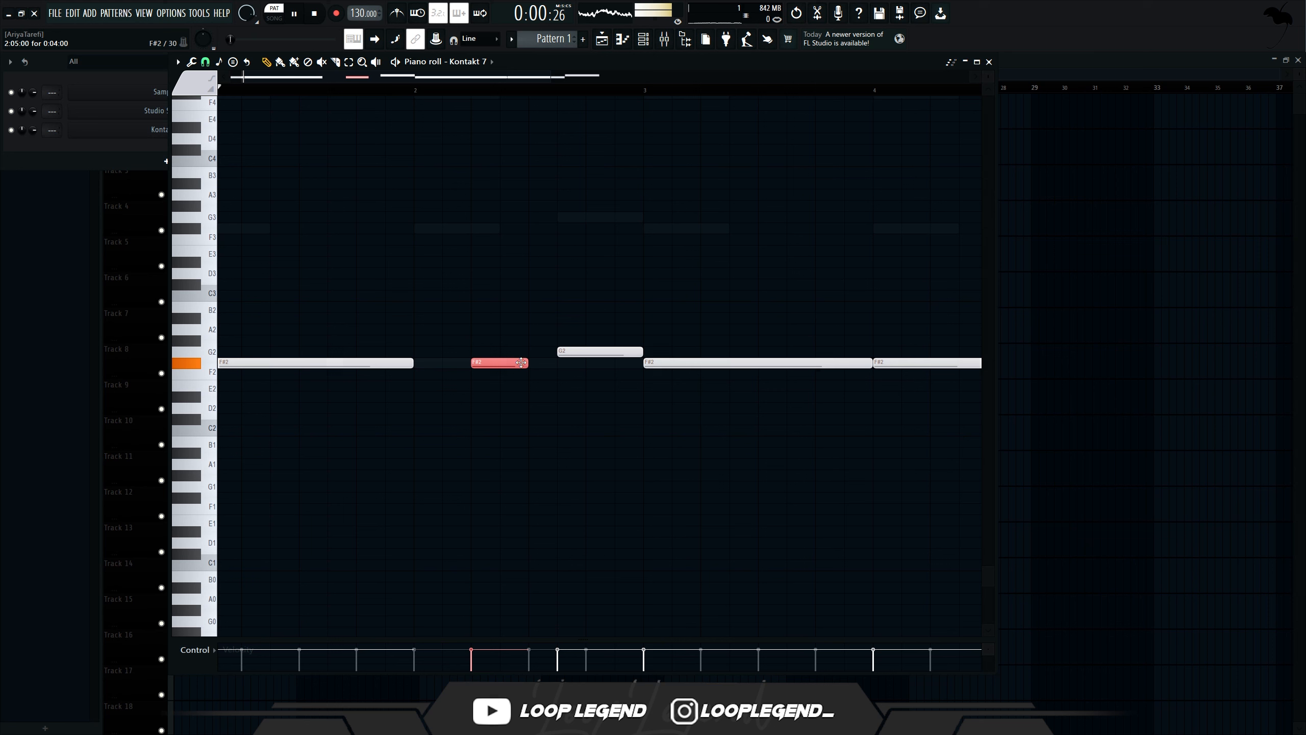
key("shift+Down")
key("shift+Down")
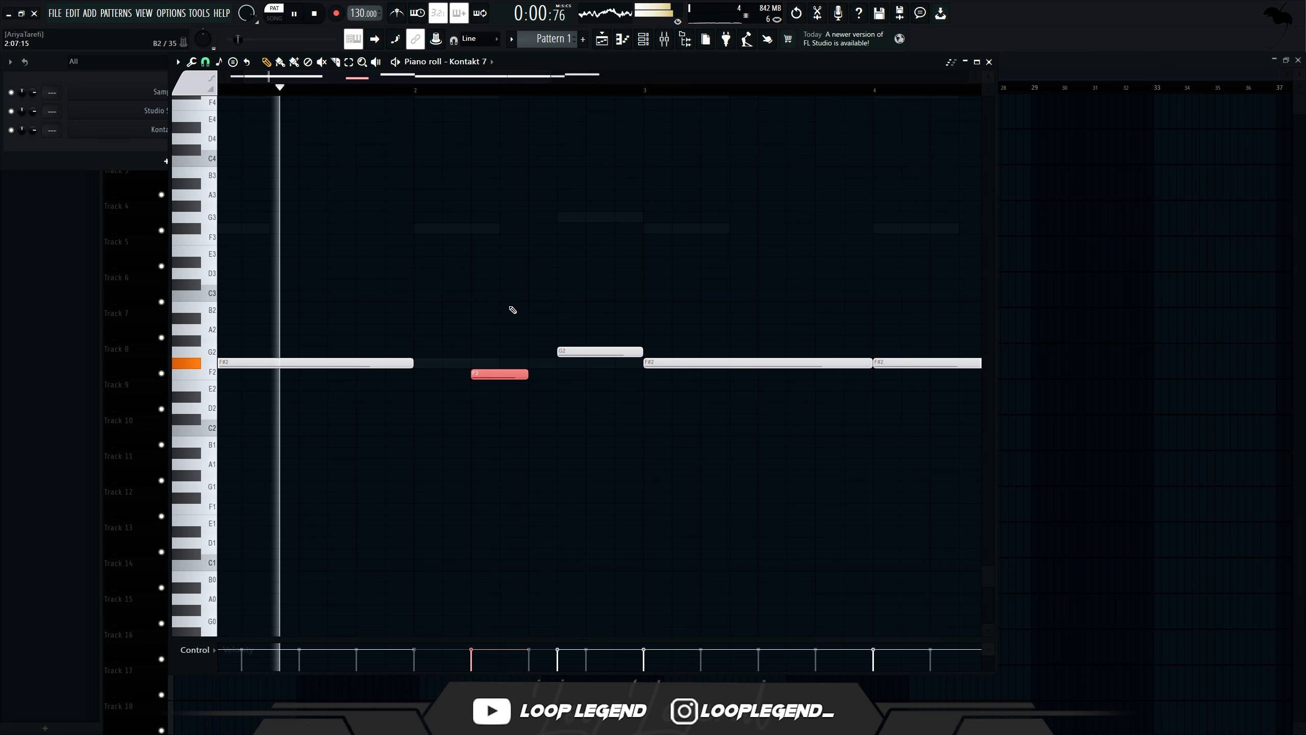
key("ctrl+d")
key("ctrl+l")
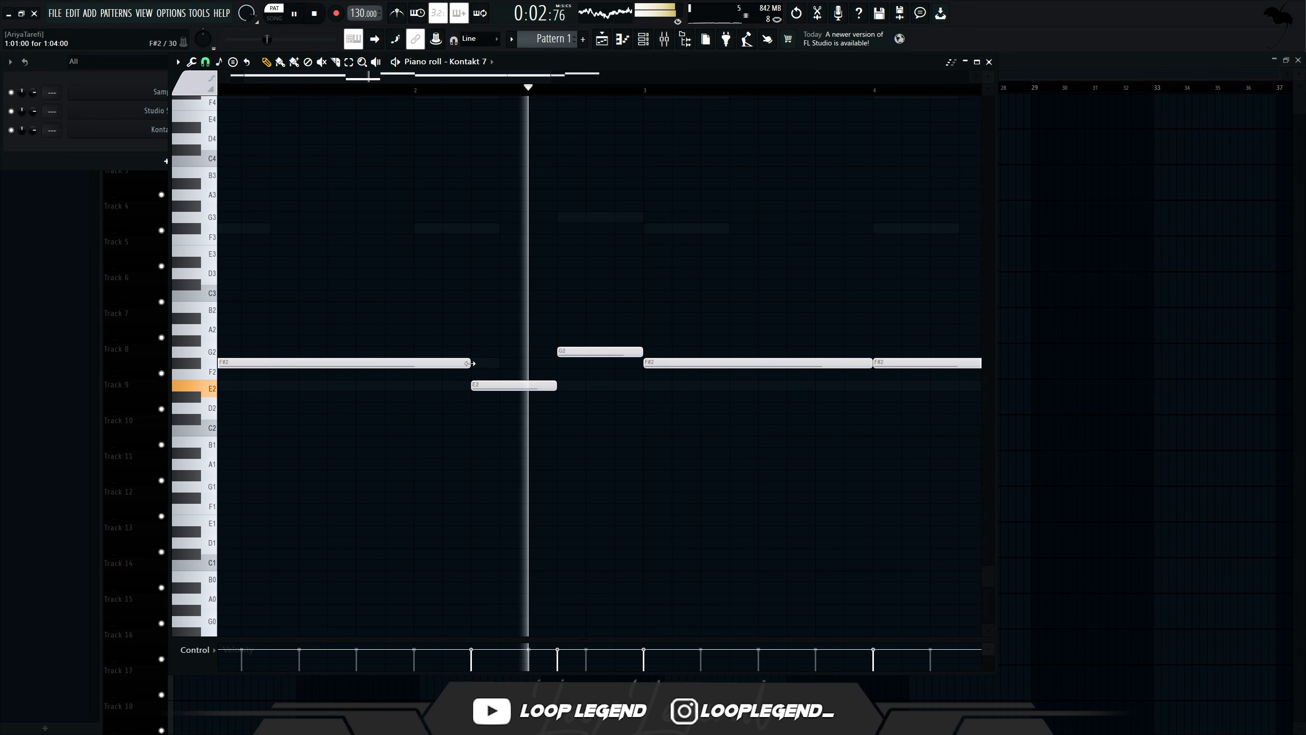
Undo the lengthening of the first F#2 note and play the pattern
key("ctrl+z")
key("space")
key("space")
key("space")
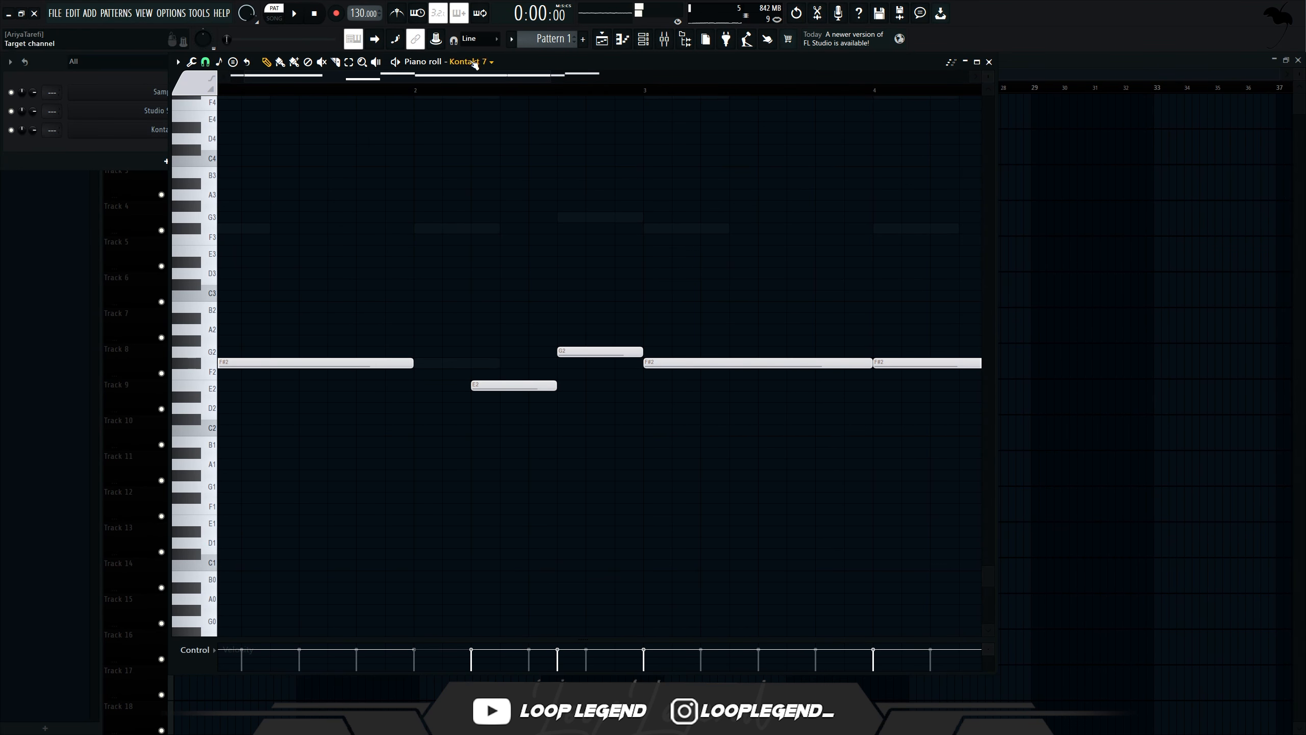
In the Studio Strings piano roll, place matching E2, E3 and E4 notes at 2:05 and play the pattern
scroll(473, 63, "up", 1)
left_click(493, 387)
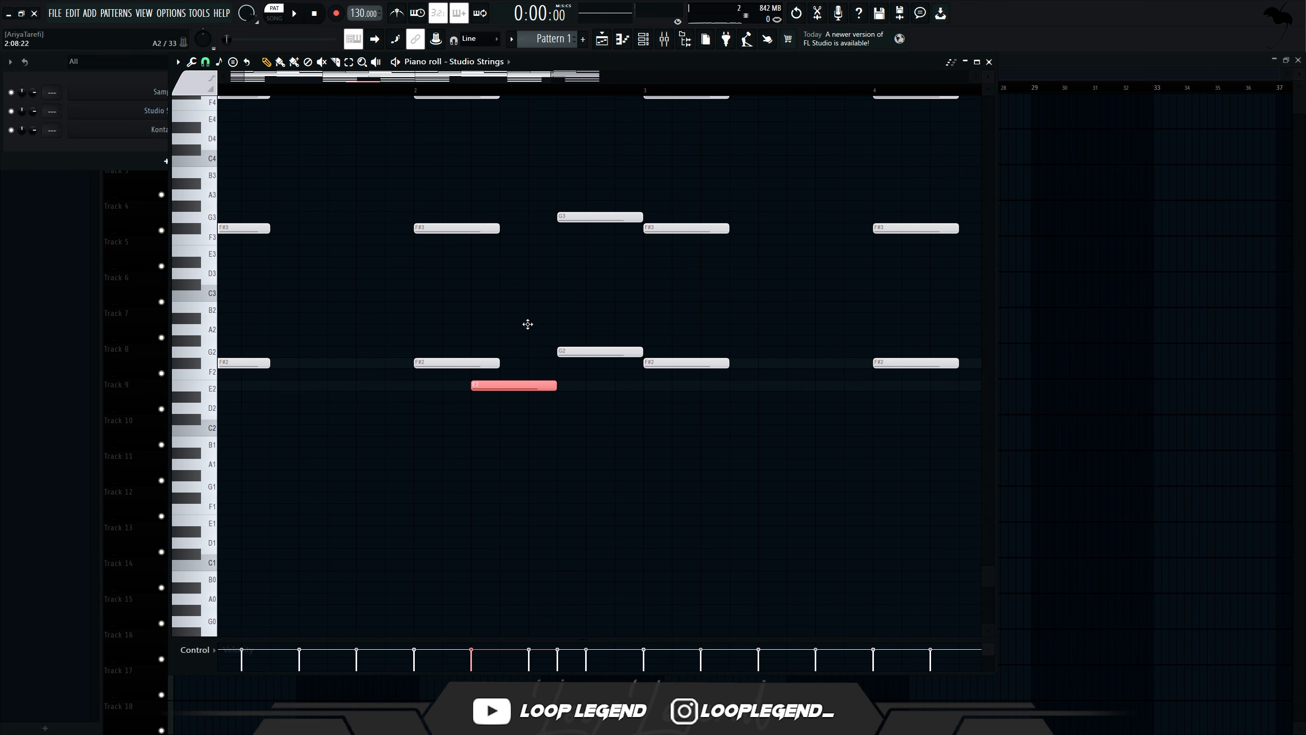
scroll(520, 249, "up", 5)
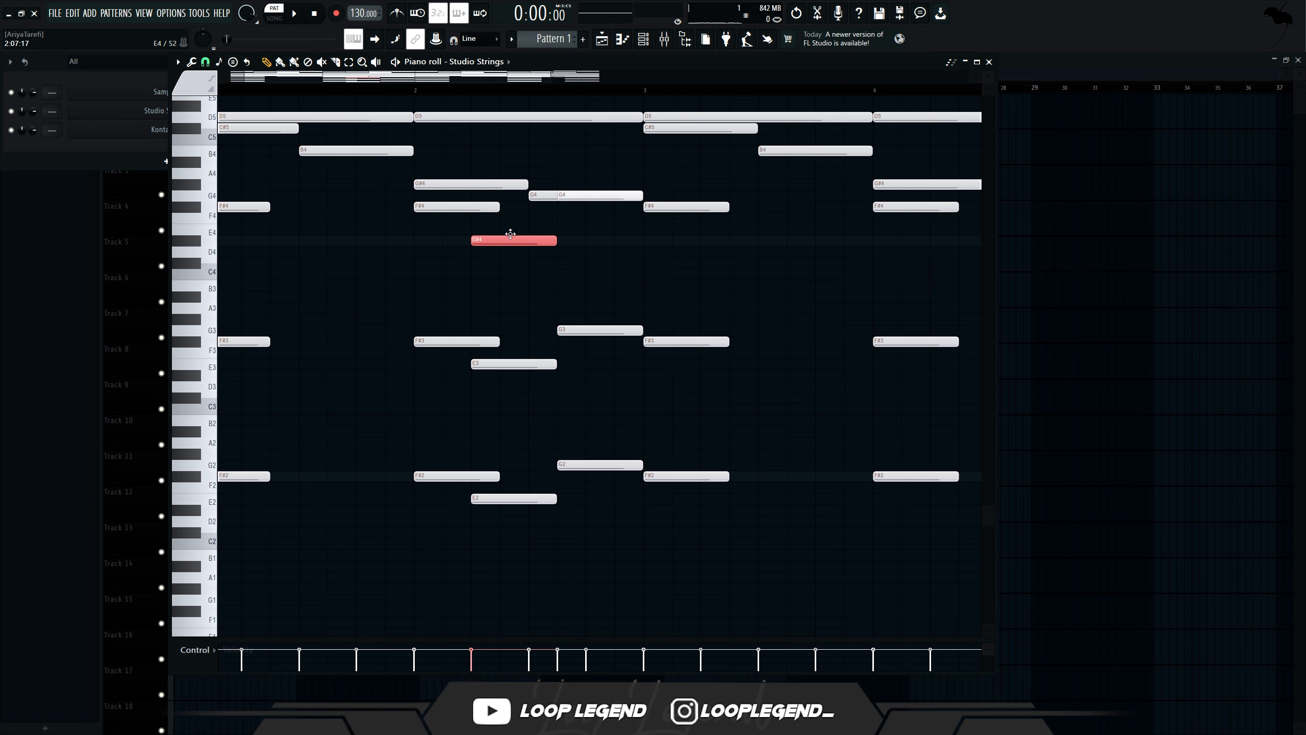
key("space")
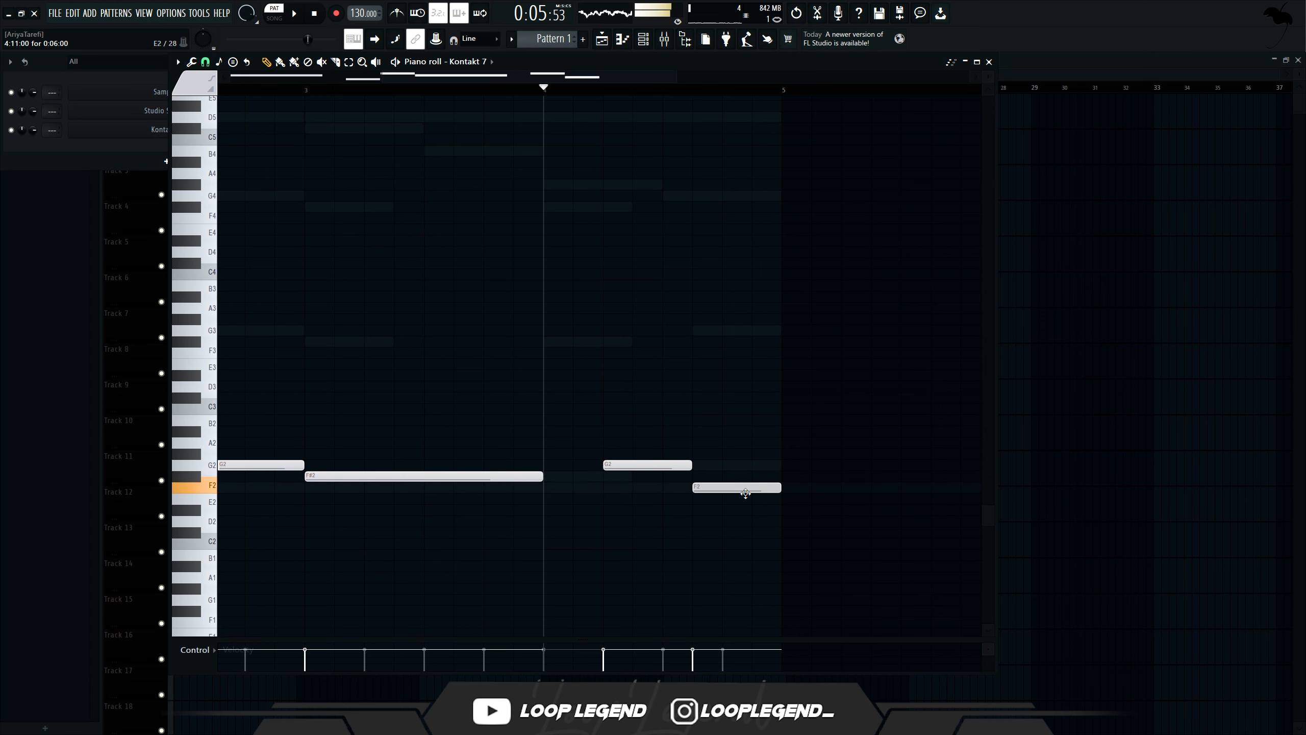
In the Kontakt 7 piano roll, shorten the closing E2 bass note and place a short A2 note at the end of bar 4
key("space")
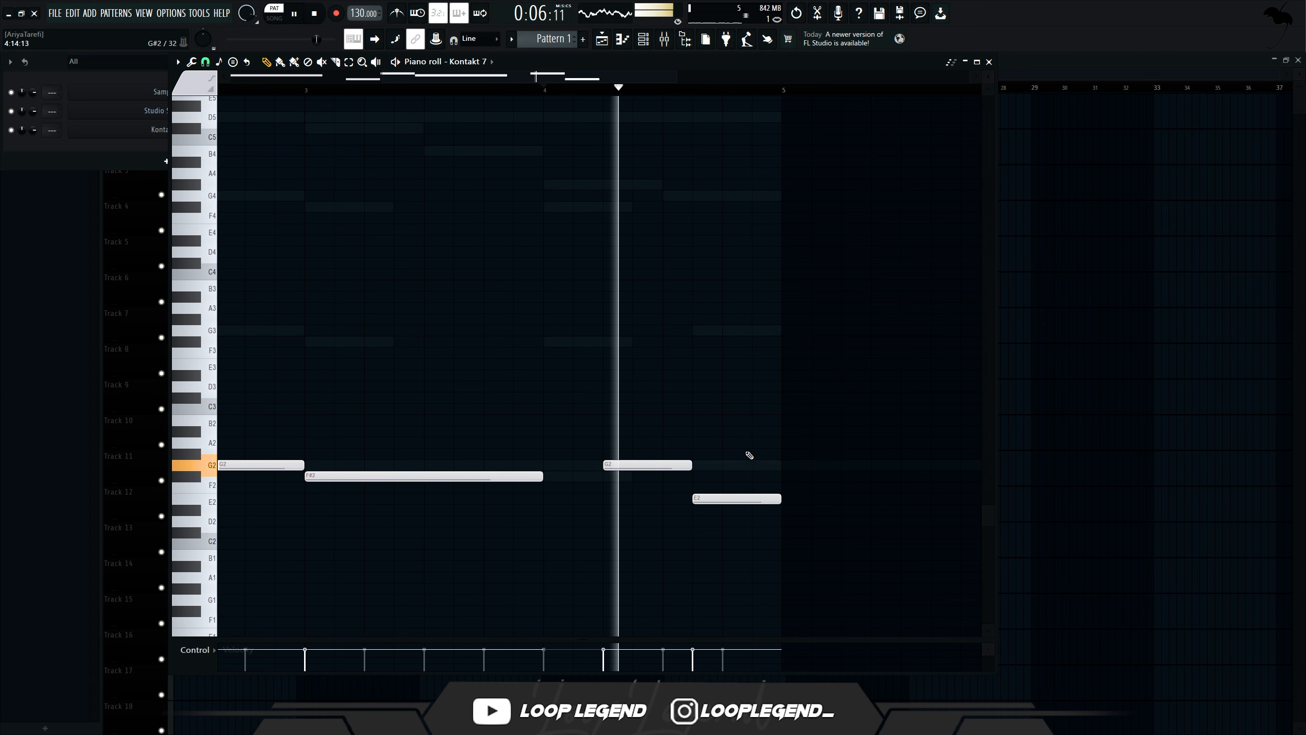
left_click(759, 465)
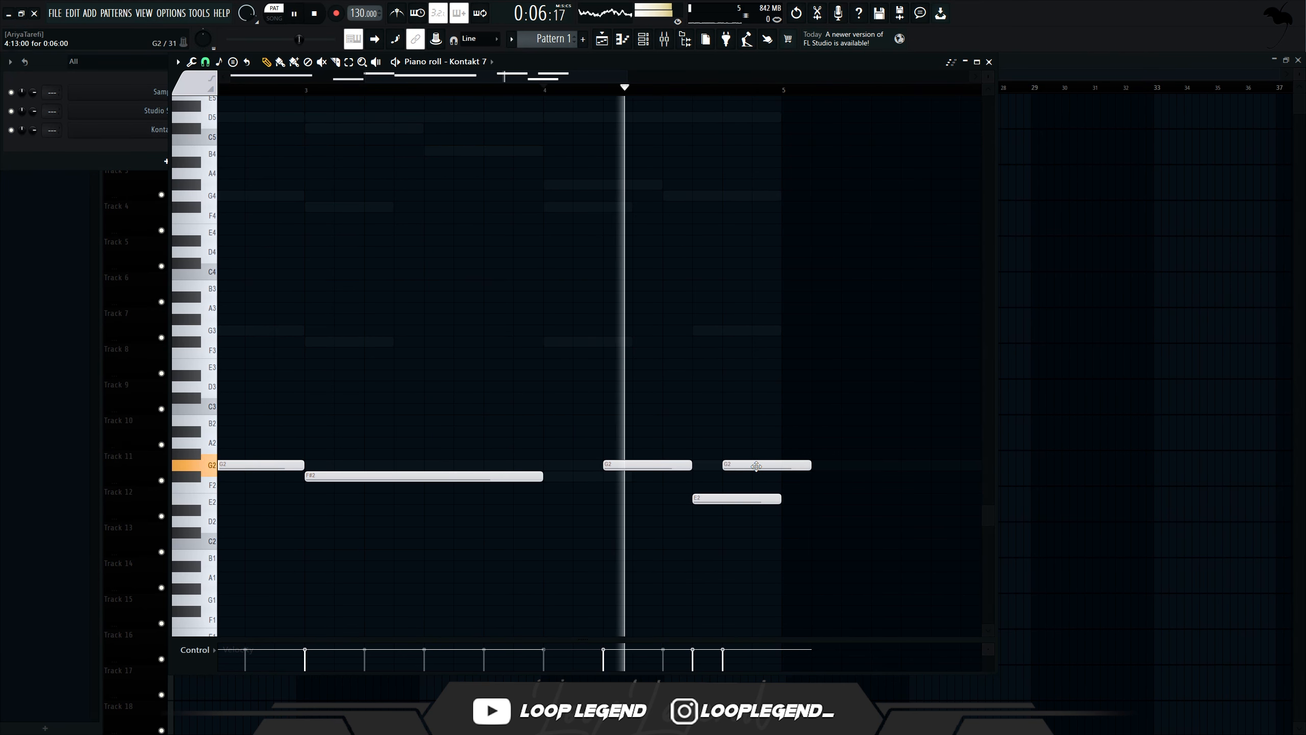
key("space")
left_click_drag(781, 498, 763, 441)
key("space")
scroll(772, 459, "down", 4)
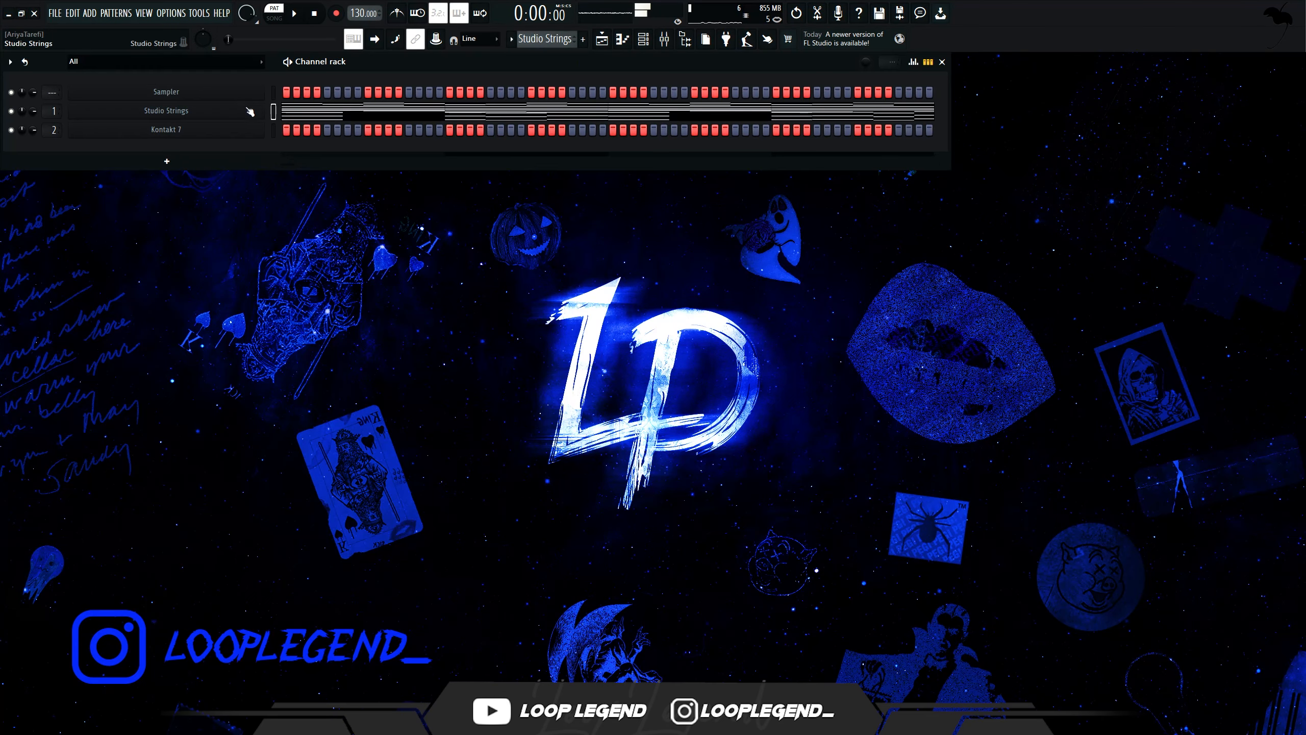
Clone the Studio Strings channel and open the original channel's piano roll
right_click(267, 106)
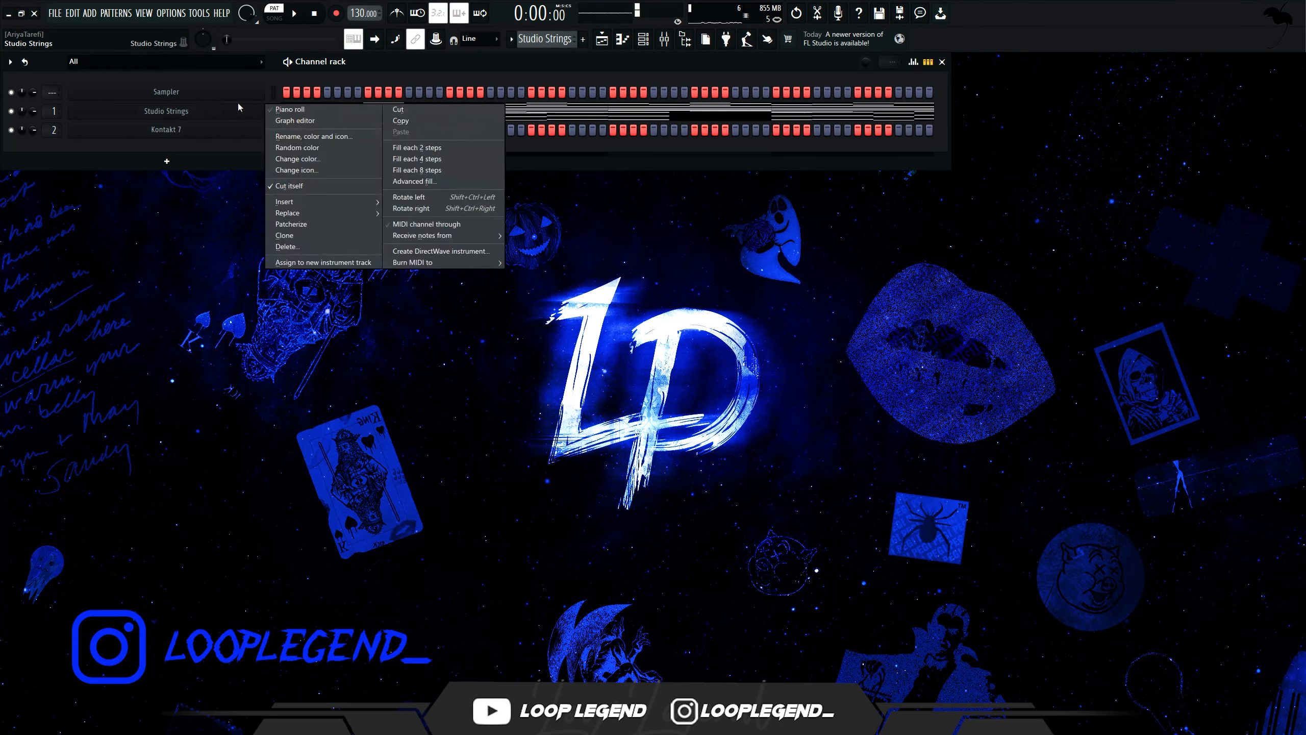
left_click(281, 120)
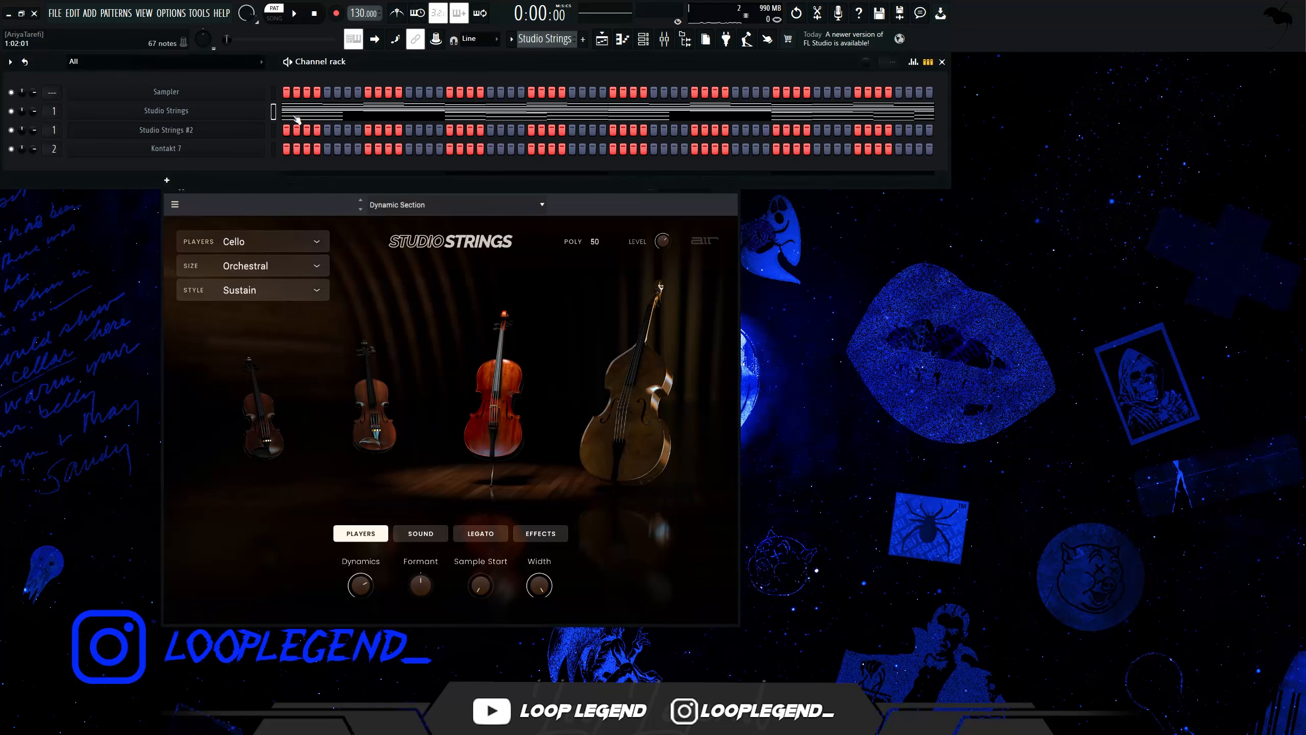
left_click(297, 120)
Stamp an Other Phrygian scale on F#2 after the last bar and raise it two octaves as a reference
scroll(301, 116, "down", 2)
left_click(218, 61)
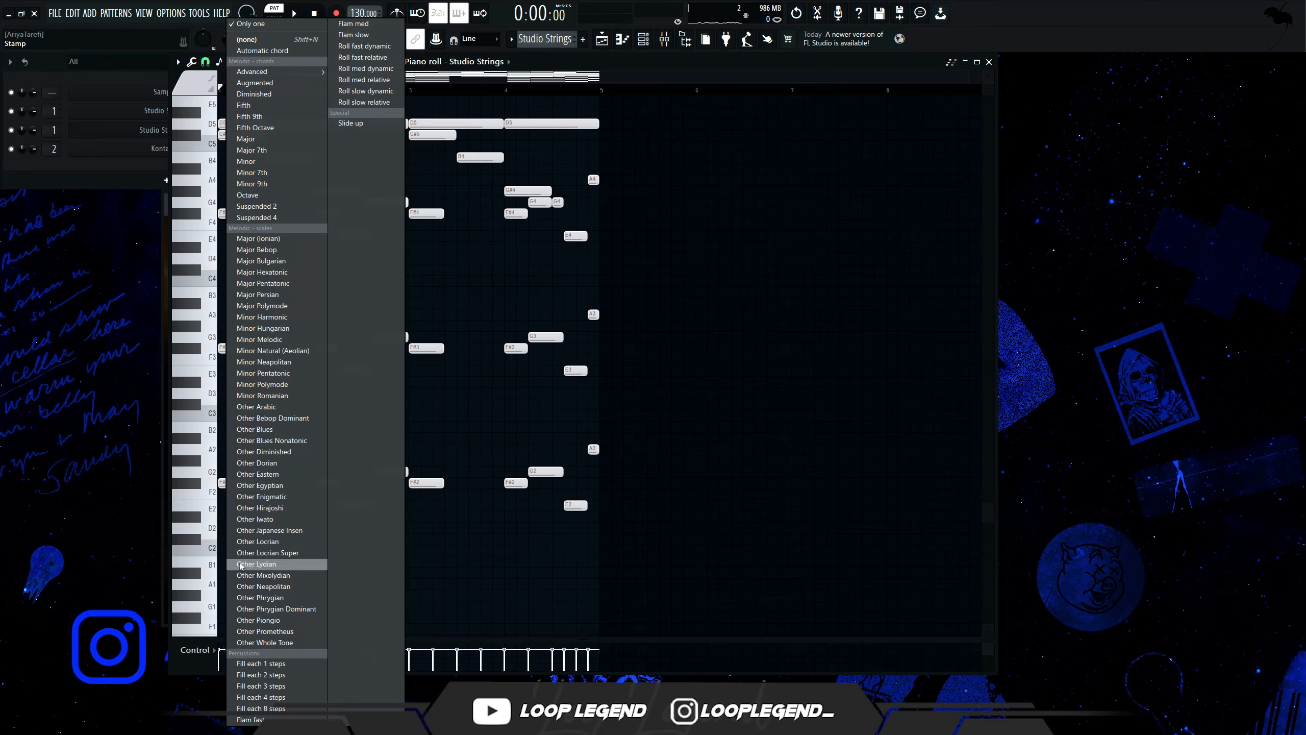
left_click(258, 597)
left_click_drag(622, 485, 715, 508)
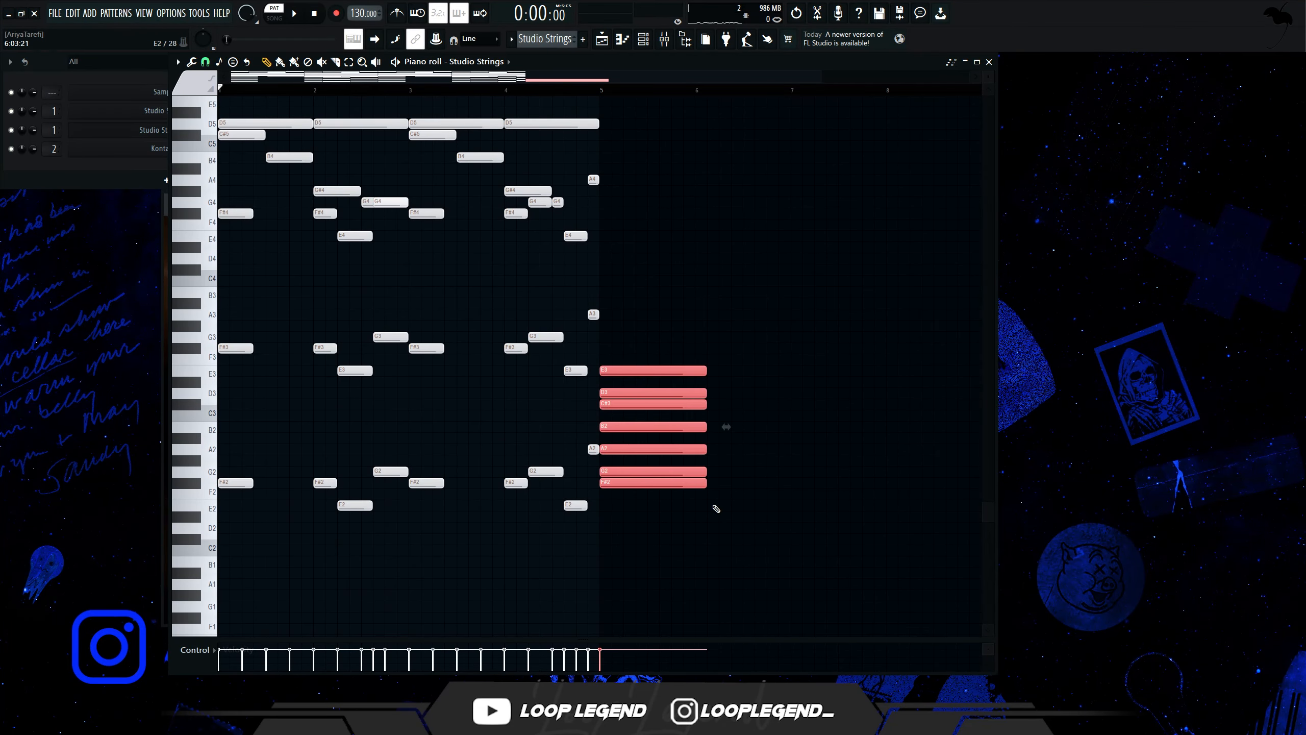
key("ctrl+Up")
key("ctrl+Up")
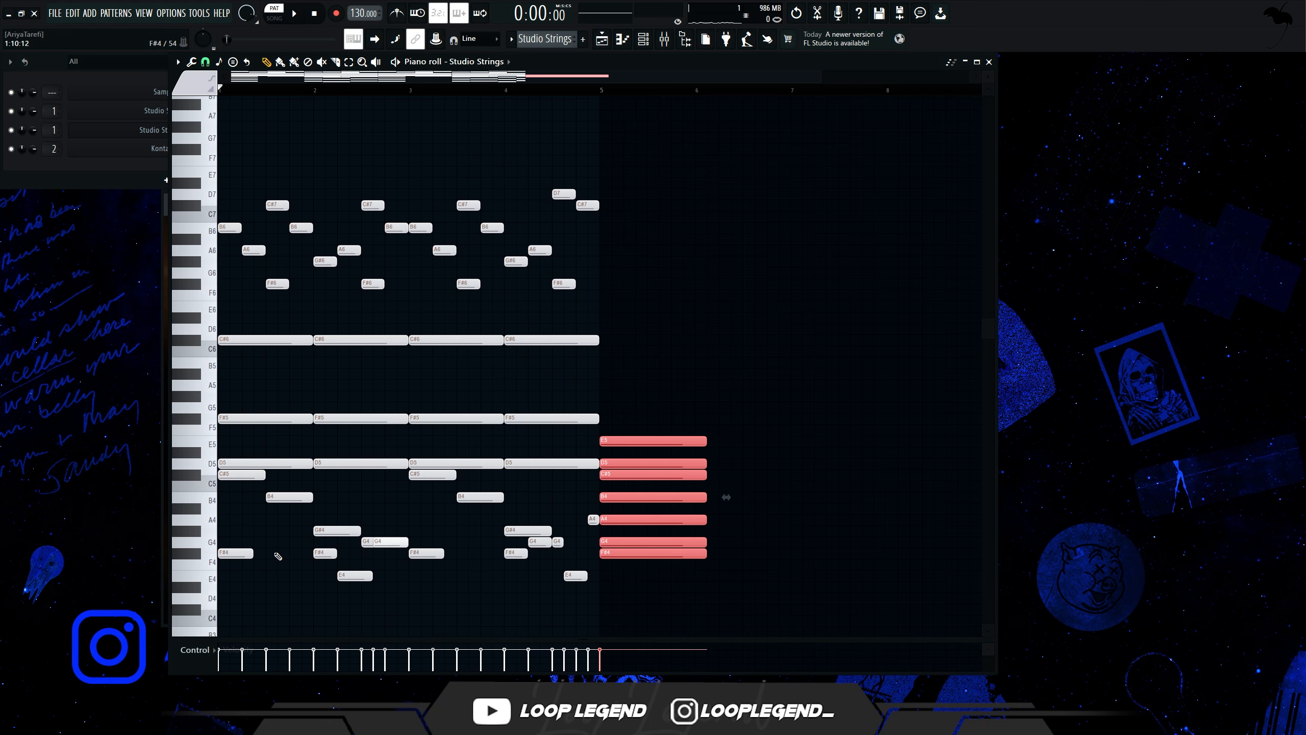
Check the G#4 notes, raise the reference scale two more octaves to compare the top melody, and undo the scale stamp
left_click(194, 537, "ctrl")
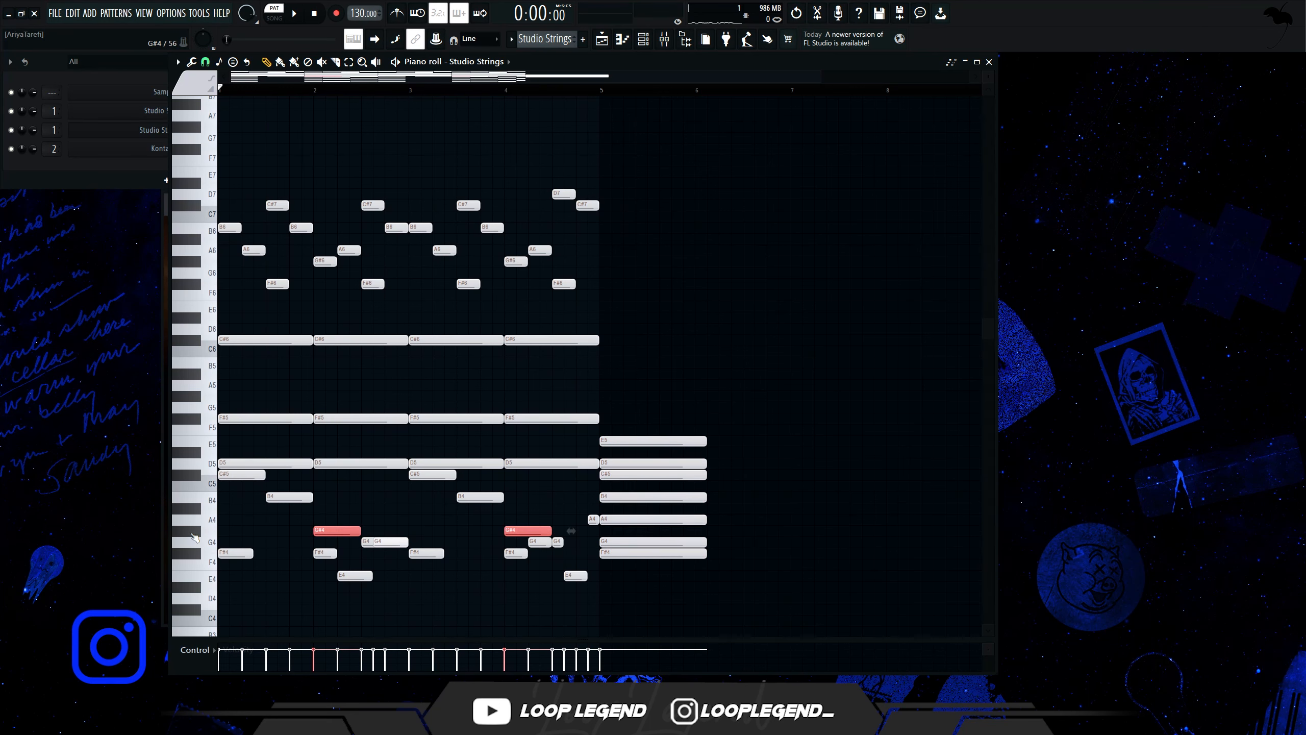
left_click_drag(656, 379, 737, 633)
key("ctrl+Up")
key("ctrl+Up")
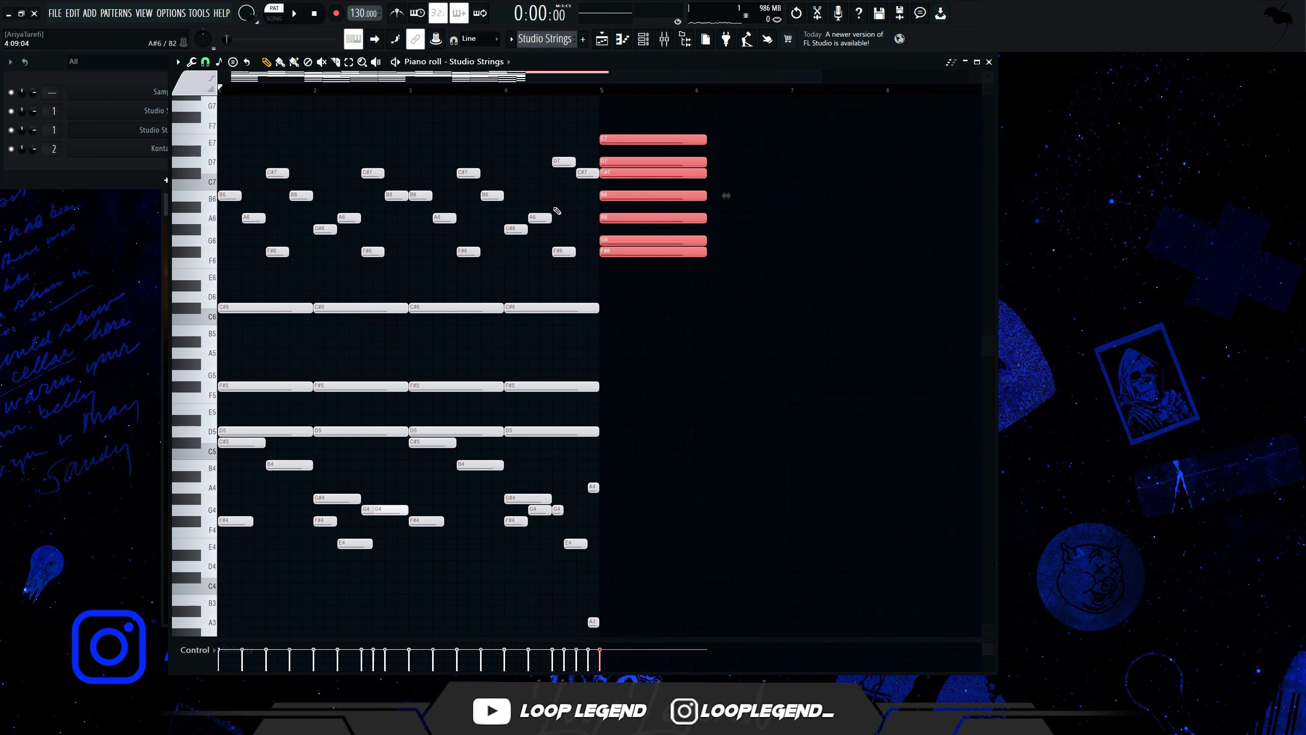
key("ctrl+z")
key("ctrl+z")
key("ctrl+z")
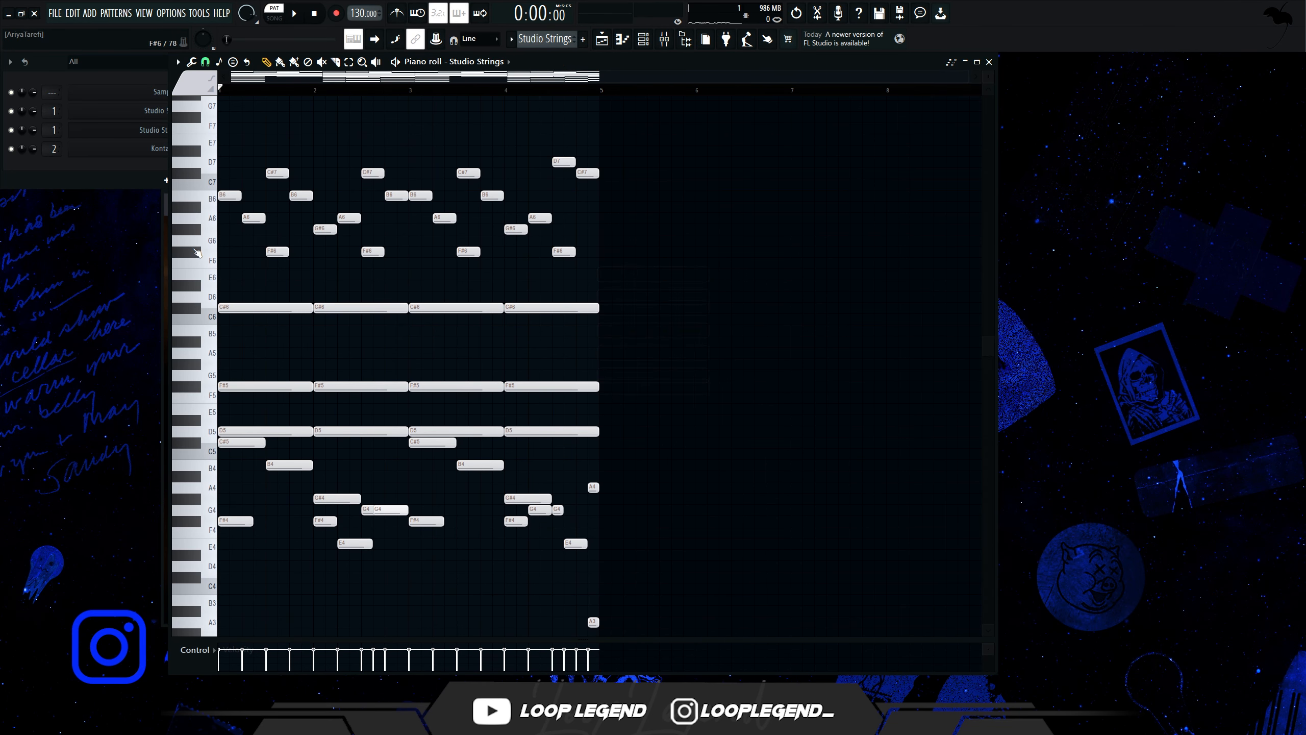
Move all G#6 and G#4 notes from Studio Strings into the Studio Strings #2 piano roll, aligned to bars 2 and 4
left_click(203, 230)
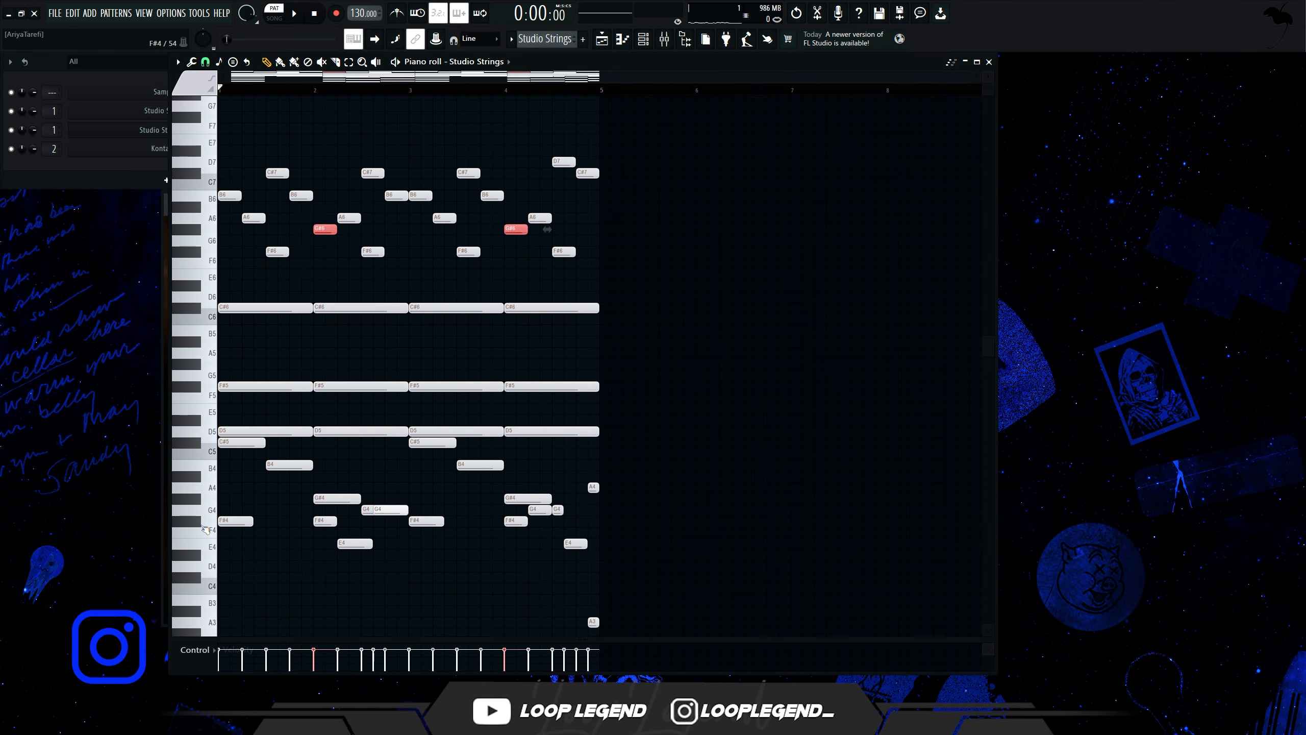
left_click(200, 500, "shift")
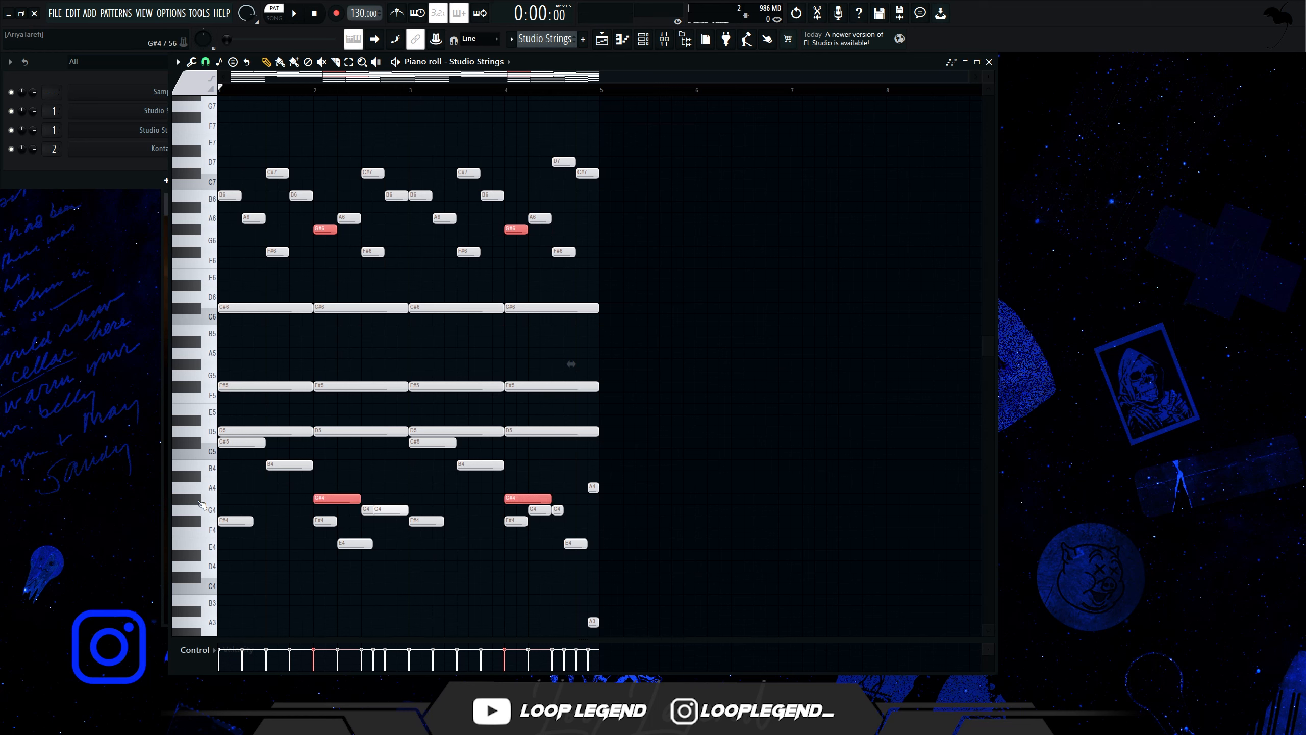
left_click(464, 62)
left_click(488, 128)
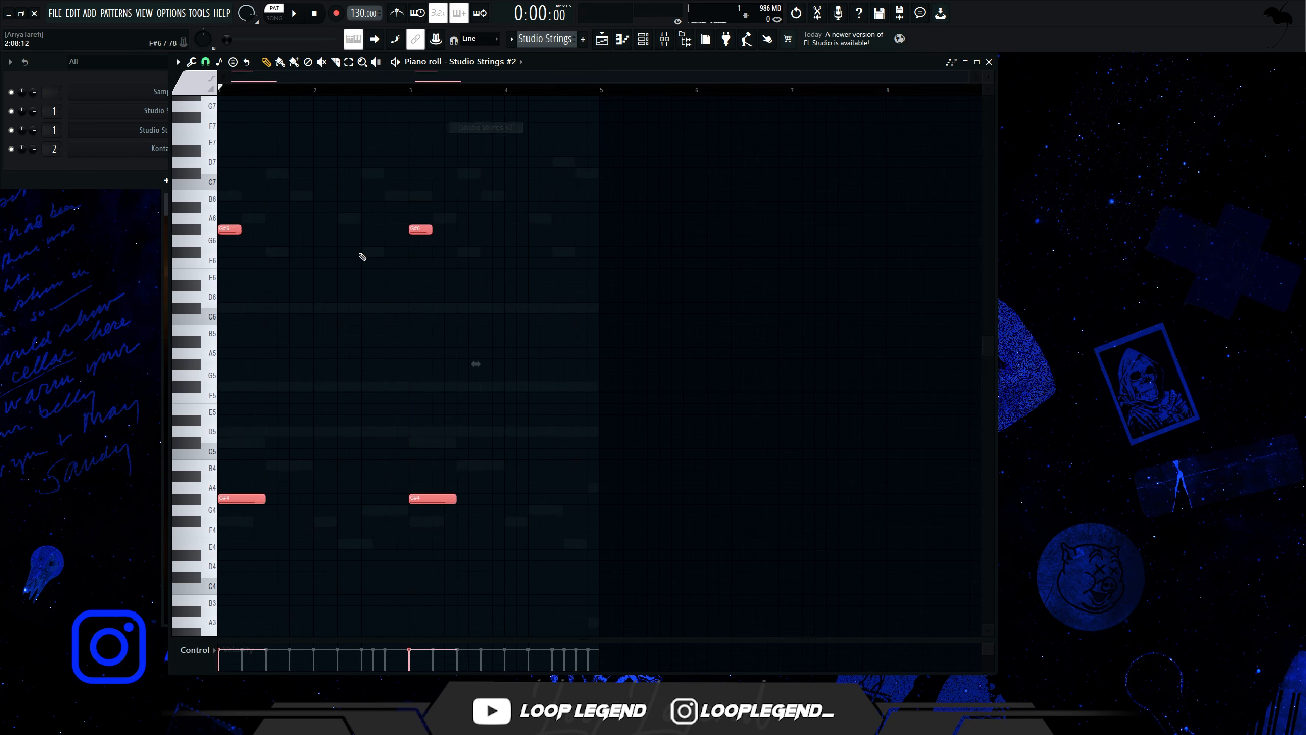
key("shift+Right")
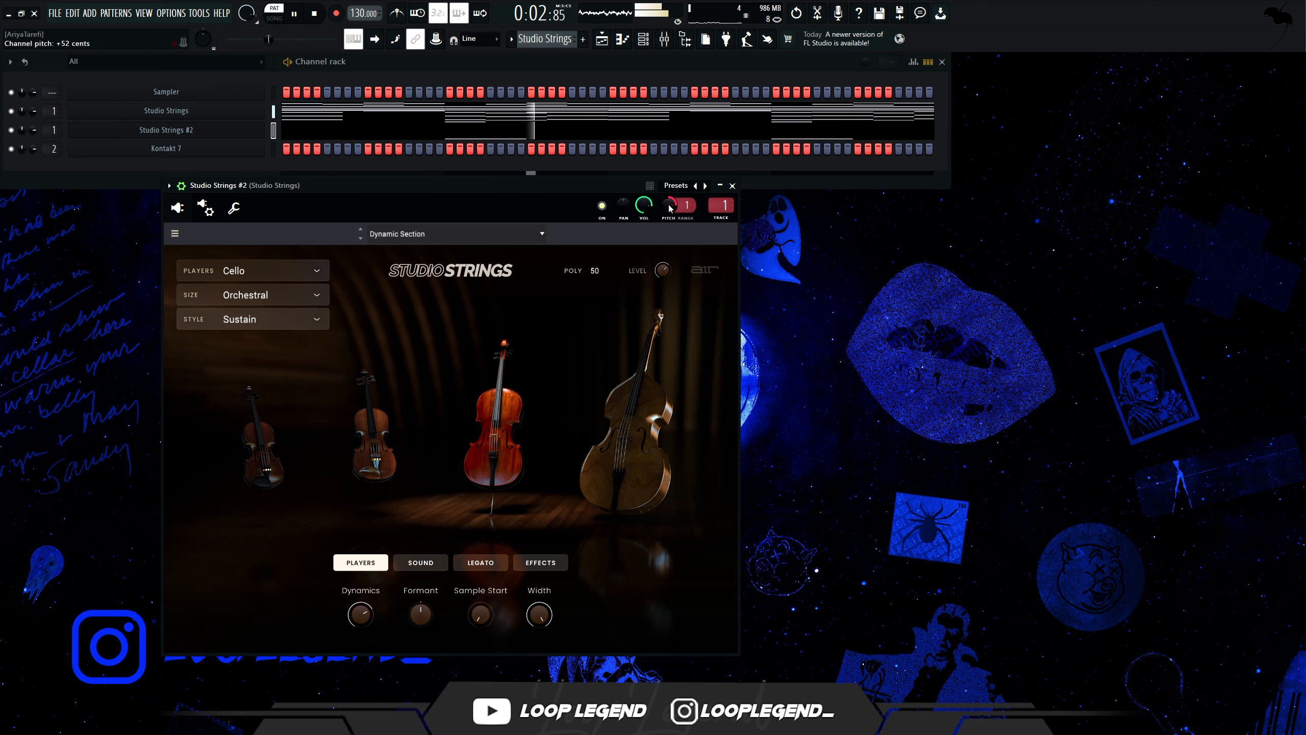
Place the Studio Strings #2 notes in their own pattern, Pattern 3
left_click(529, 37)
left_click(323, 108)
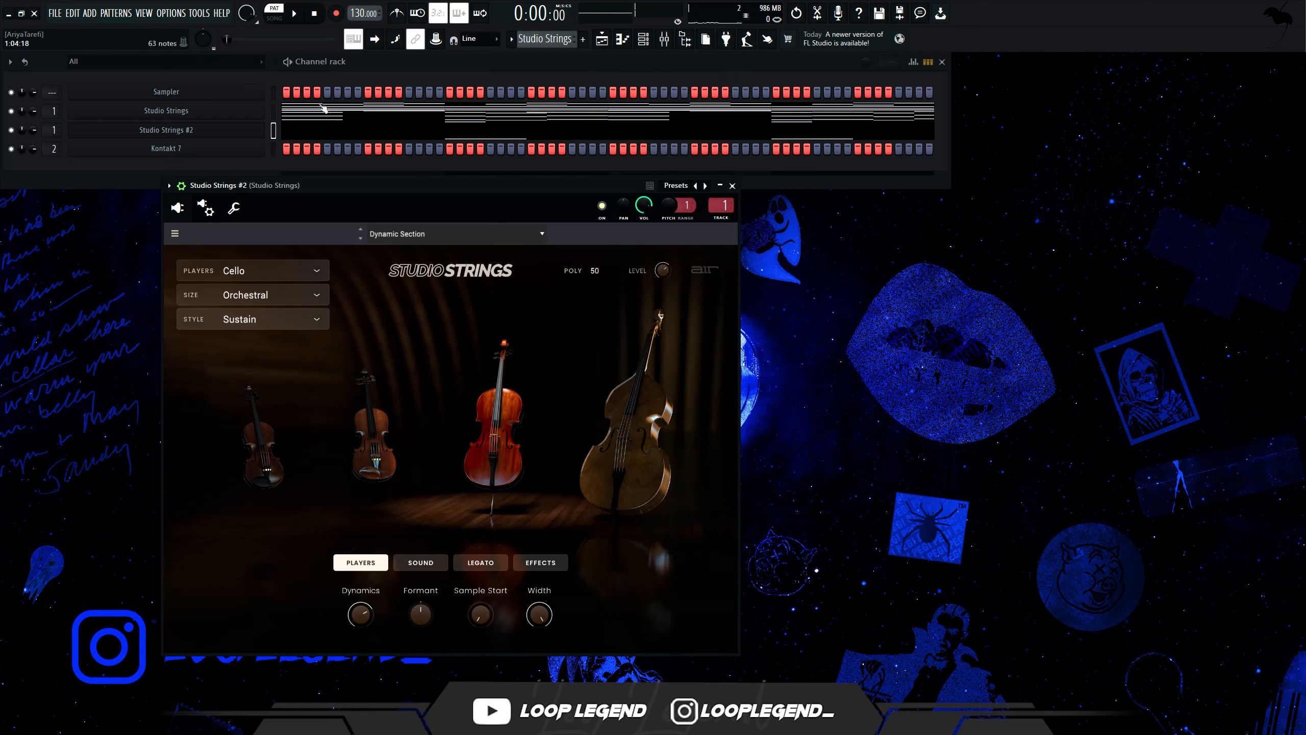
scroll(545, 44, "down", 3)
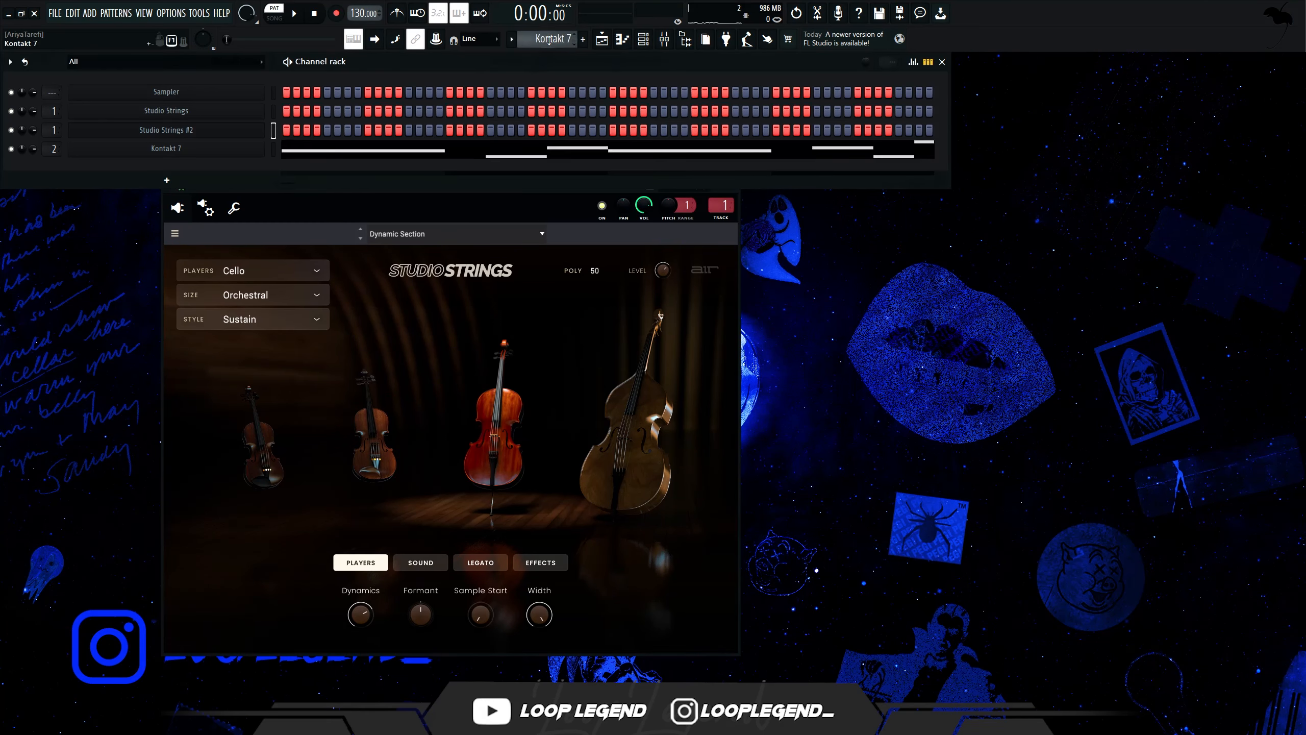
left_click(546, 39)
left_click(617, 154)
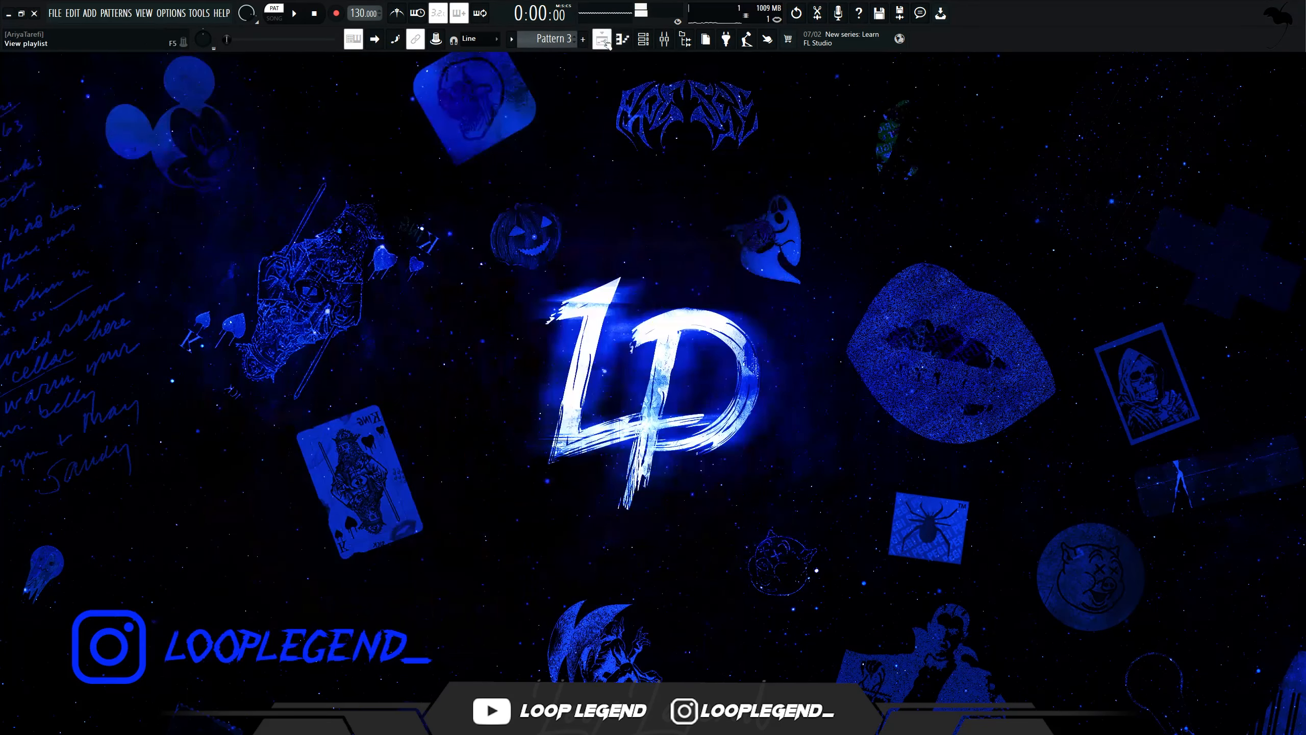
Open the Pattern 3 audio clip from the playlist and detune its channel pitch by about +56 cents
left_click(602, 40)
left_click(59, 131)
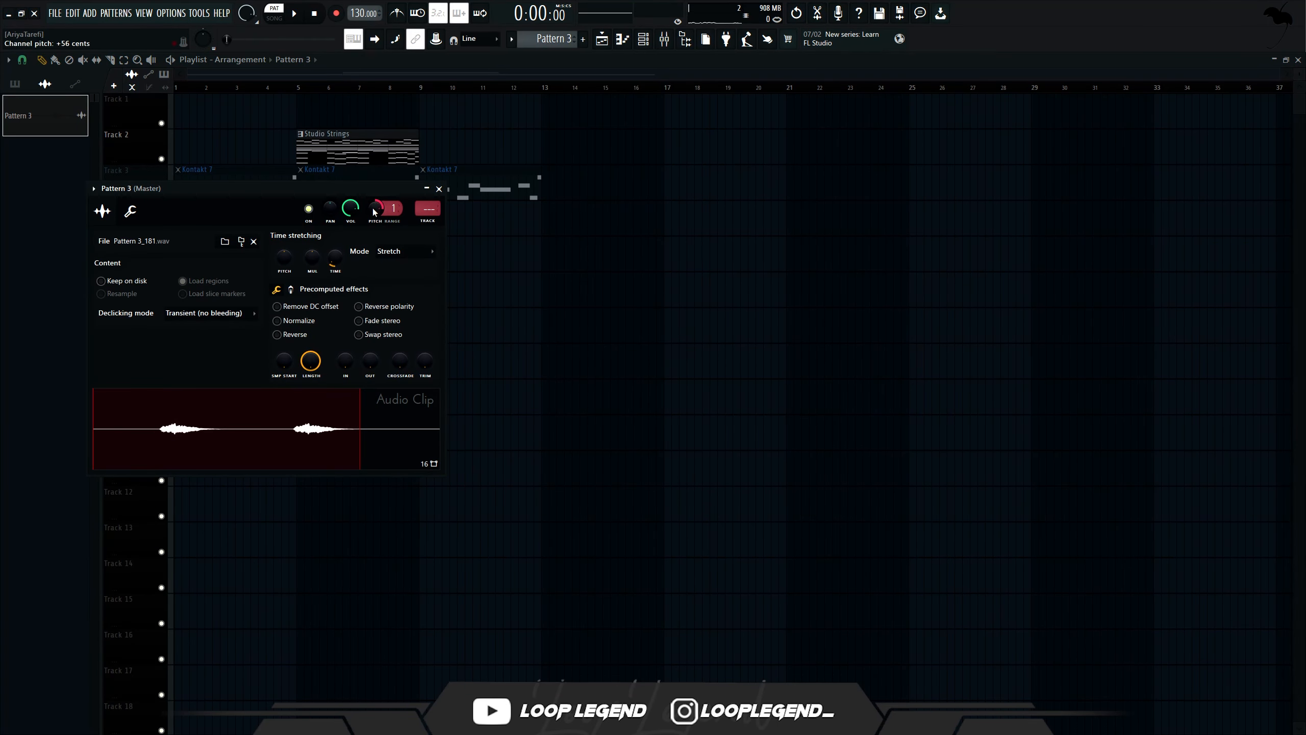
key("Escape")
key("Escape")
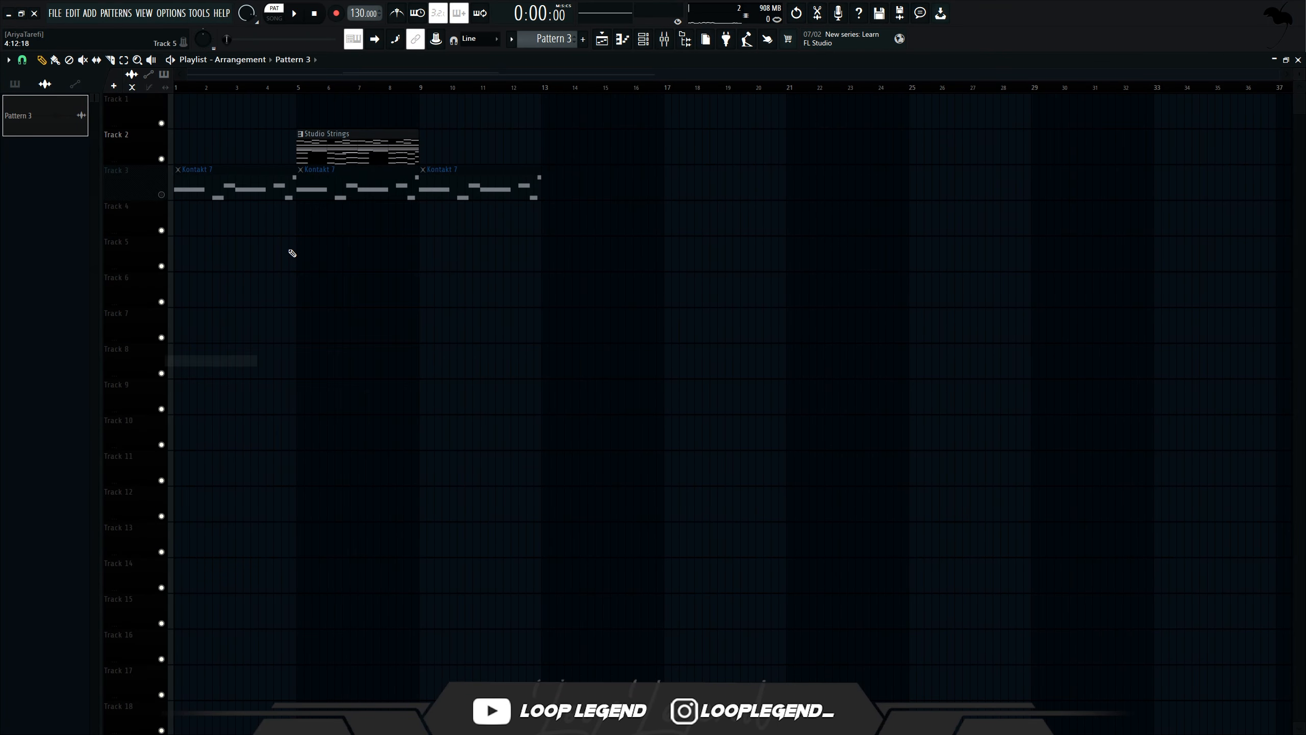
Play the Pattern 3 clip on Track 4 from bar 5 and consolidate it with the Studio Strings clip over bars 5 to 10
key("space")
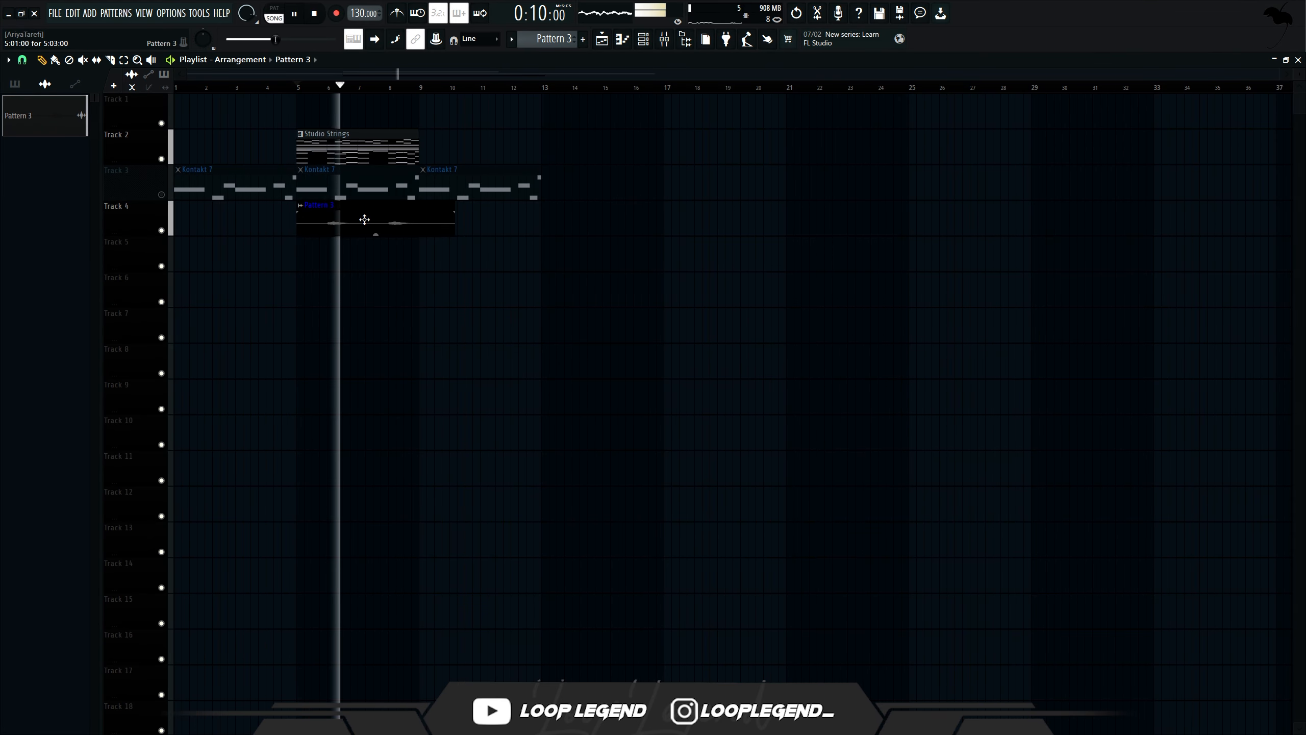
left_click(602, 41)
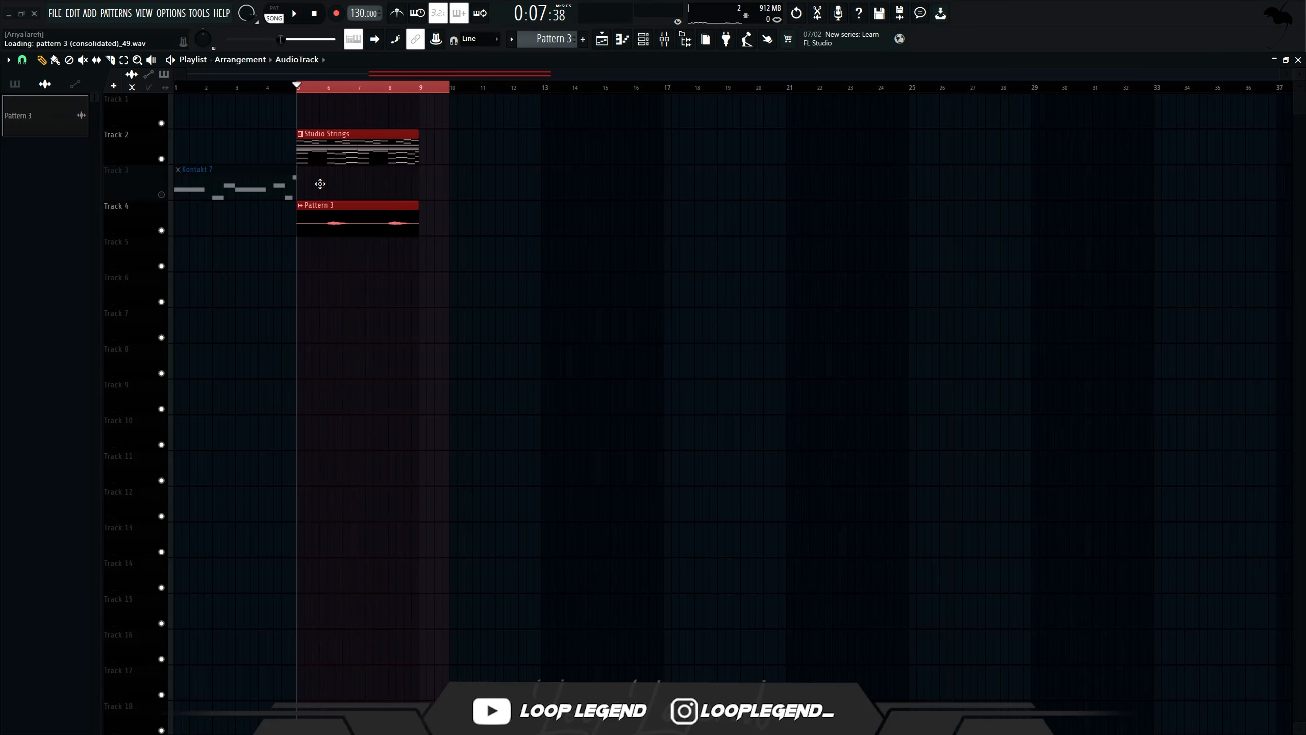
Reverse the consolidated Pattern 3 clip, play it and change its declicking mode
left_click(293, 351)
key("space")
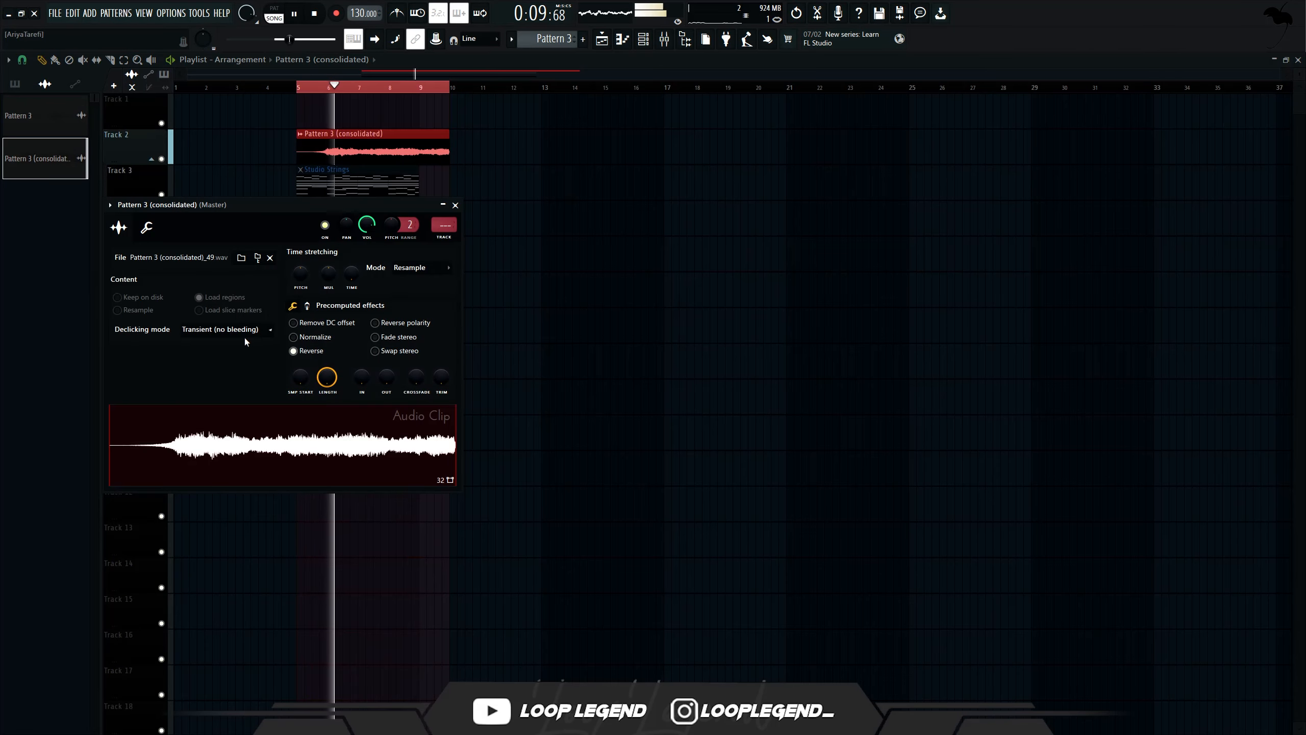
left_click(219, 329)
left_click(226, 378)
key("Escape")
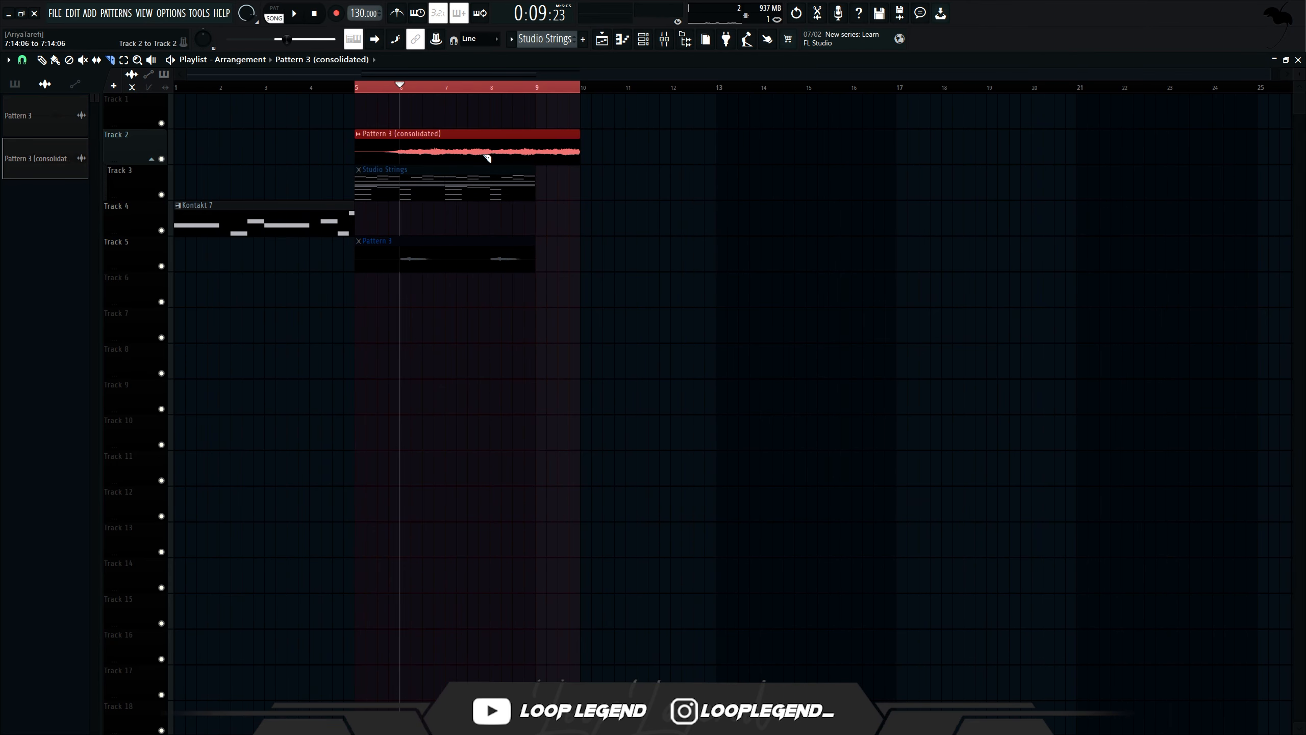
Consolidate the reversed clip into a new audio clip and open the new clip's settings
key("ctrl+alt+c")
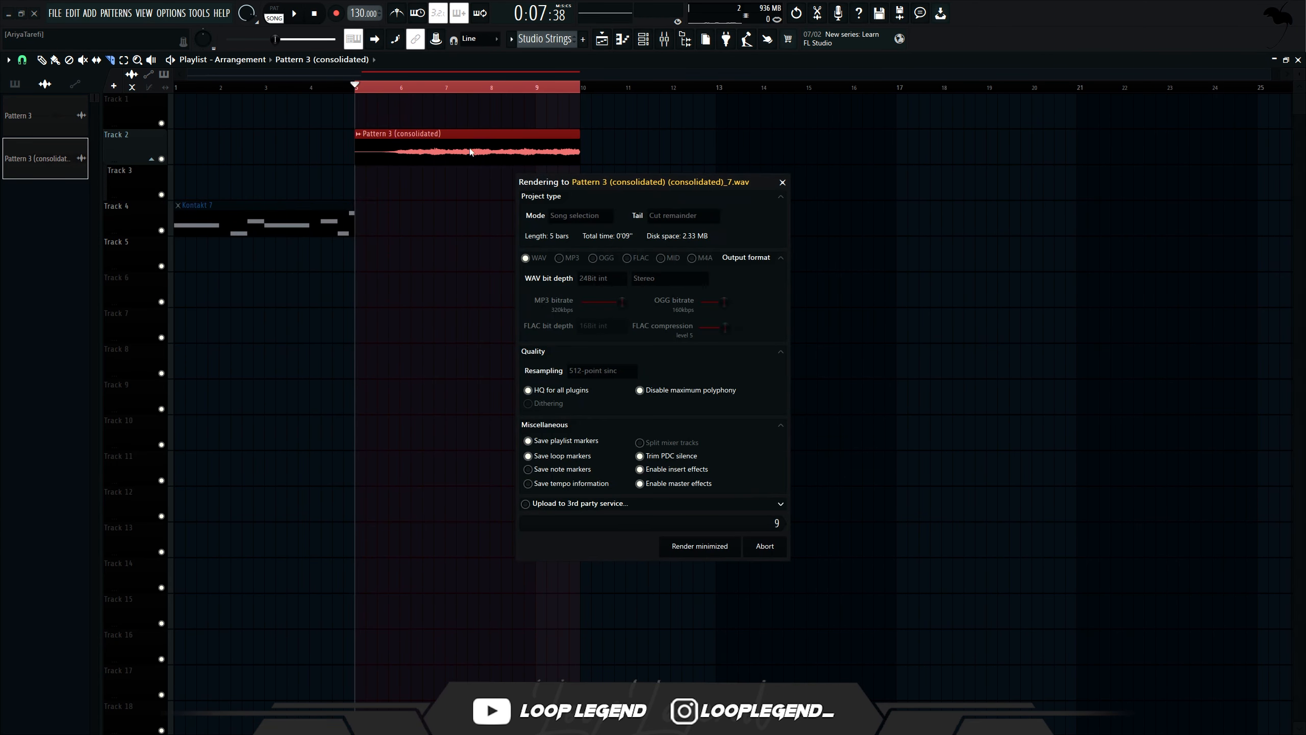
key("Return")
double_click(440, 145)
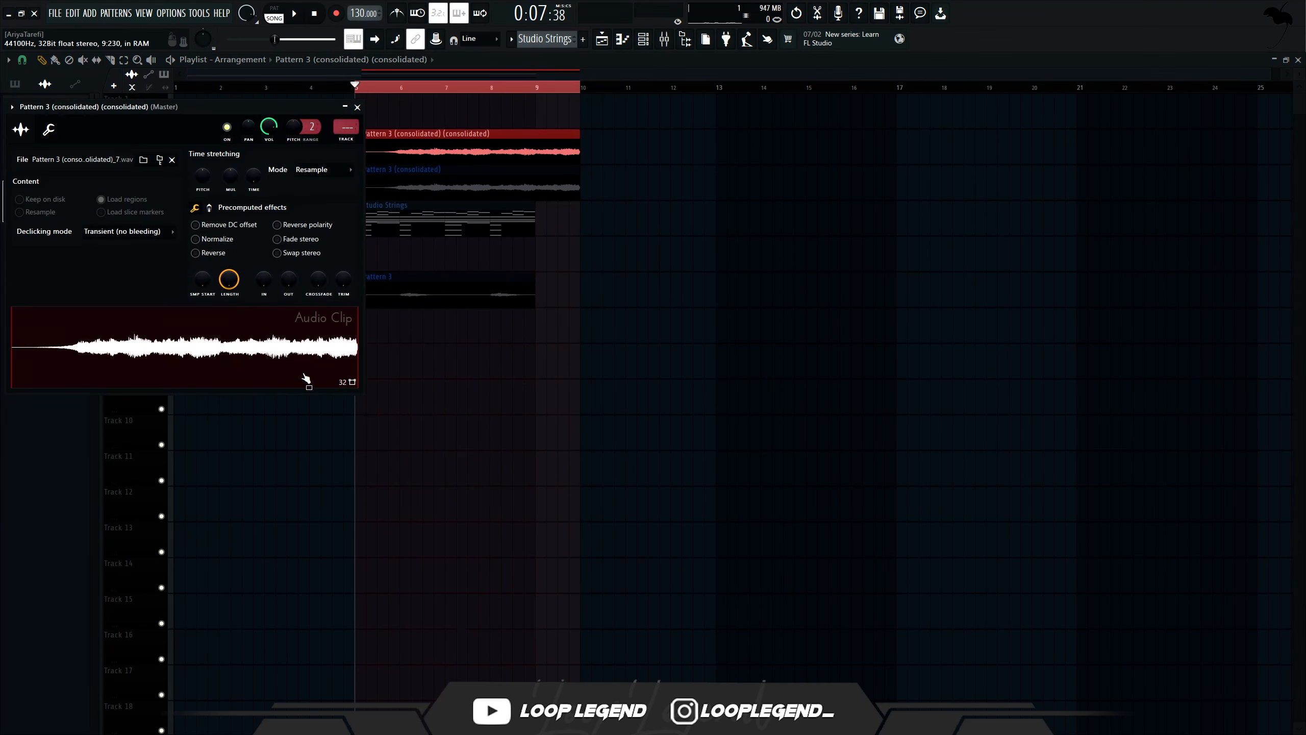
right_click(303, 377)
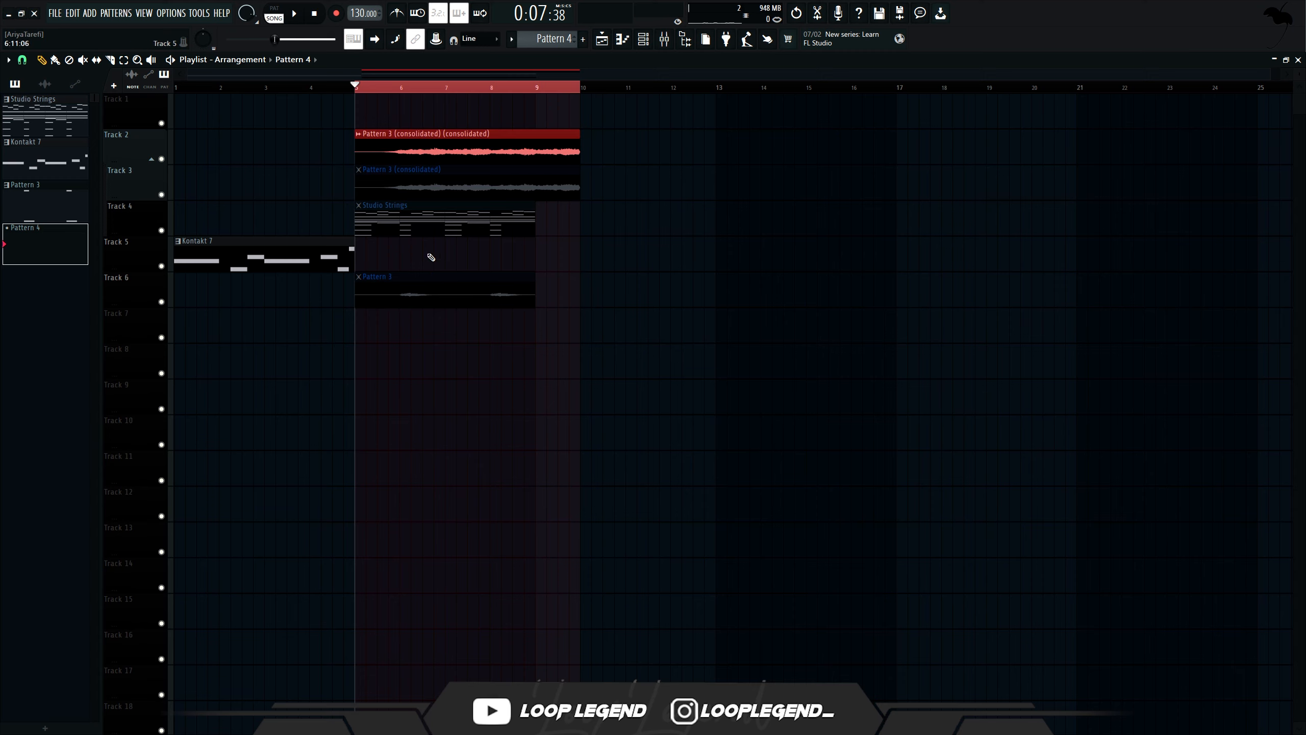
Open the reconsolidated Pattern 3 audio in a new Fruity Slicer channel and slice it by beat
double_click(439, 138)
right_click(278, 340)
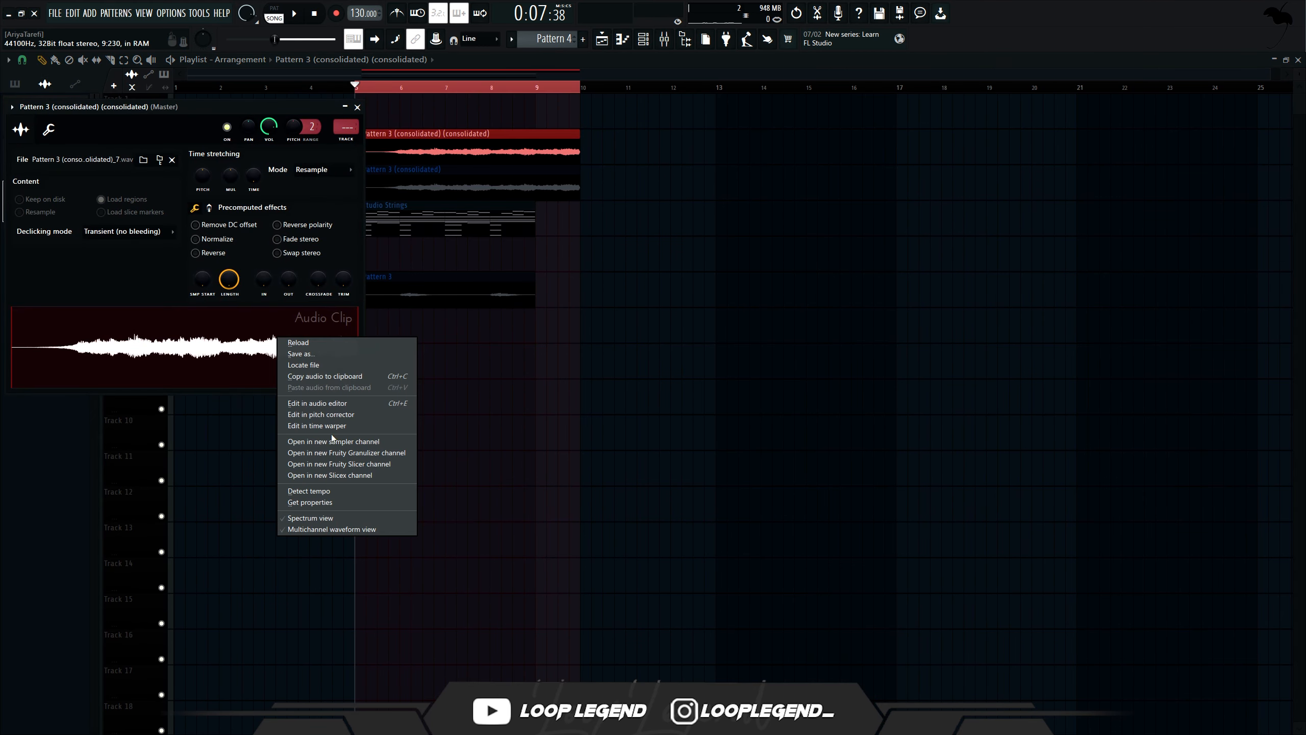
left_click(339, 464)
left_click(109, 155)
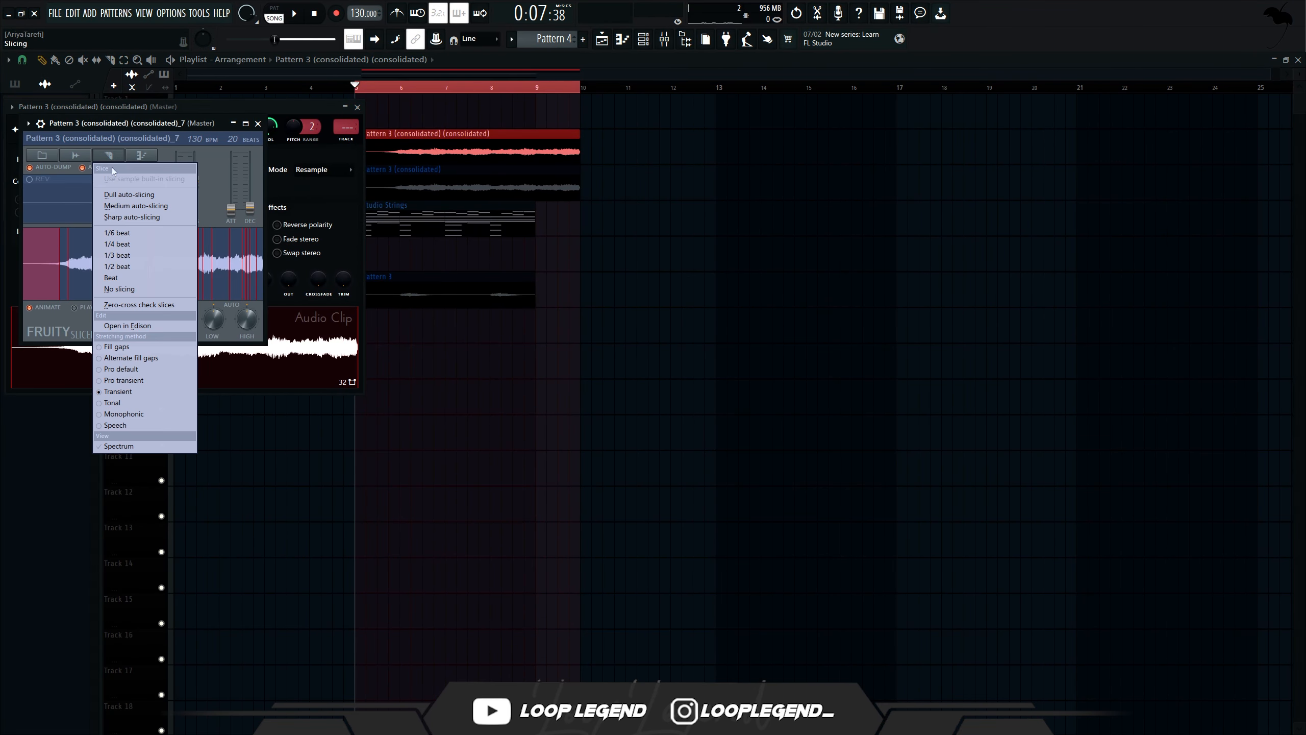
left_click(142, 278)
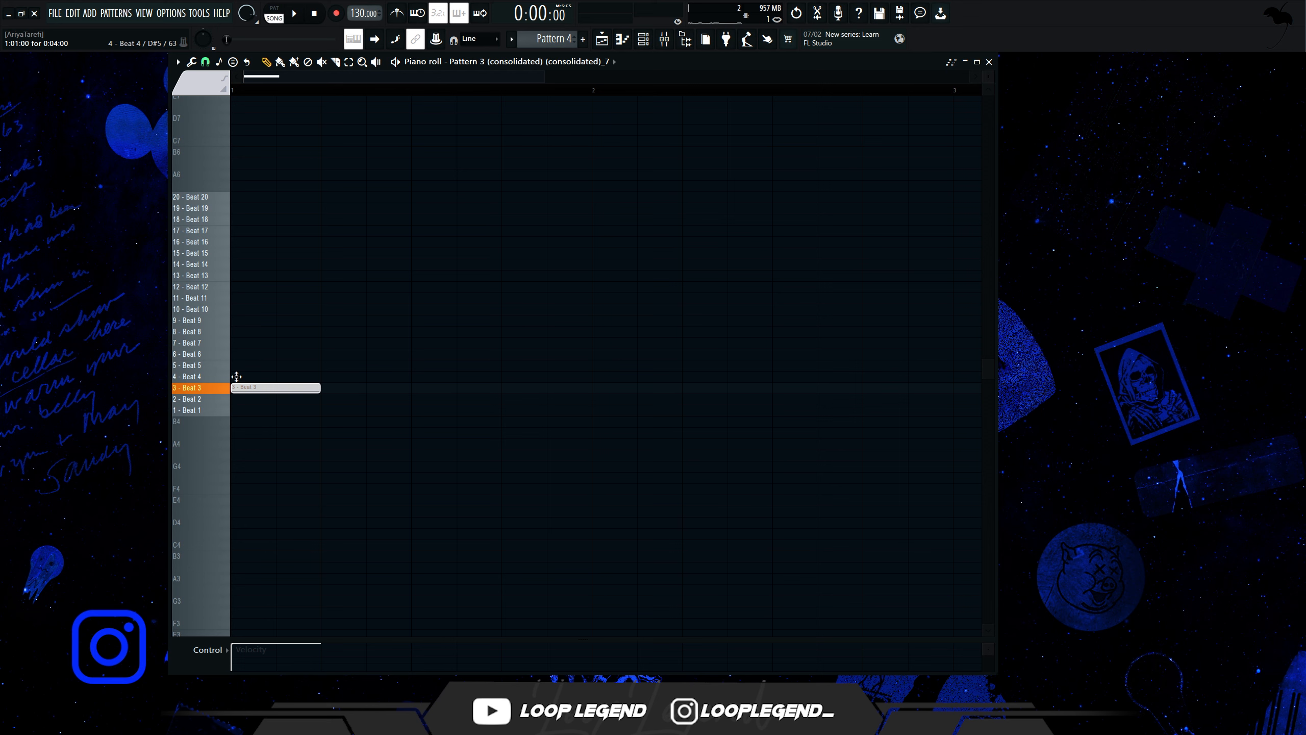
Try a Beat 6 slice after the opening Beat 5 note, play it and remove the Beat 6 note
left_click(329, 358)
key("F6")
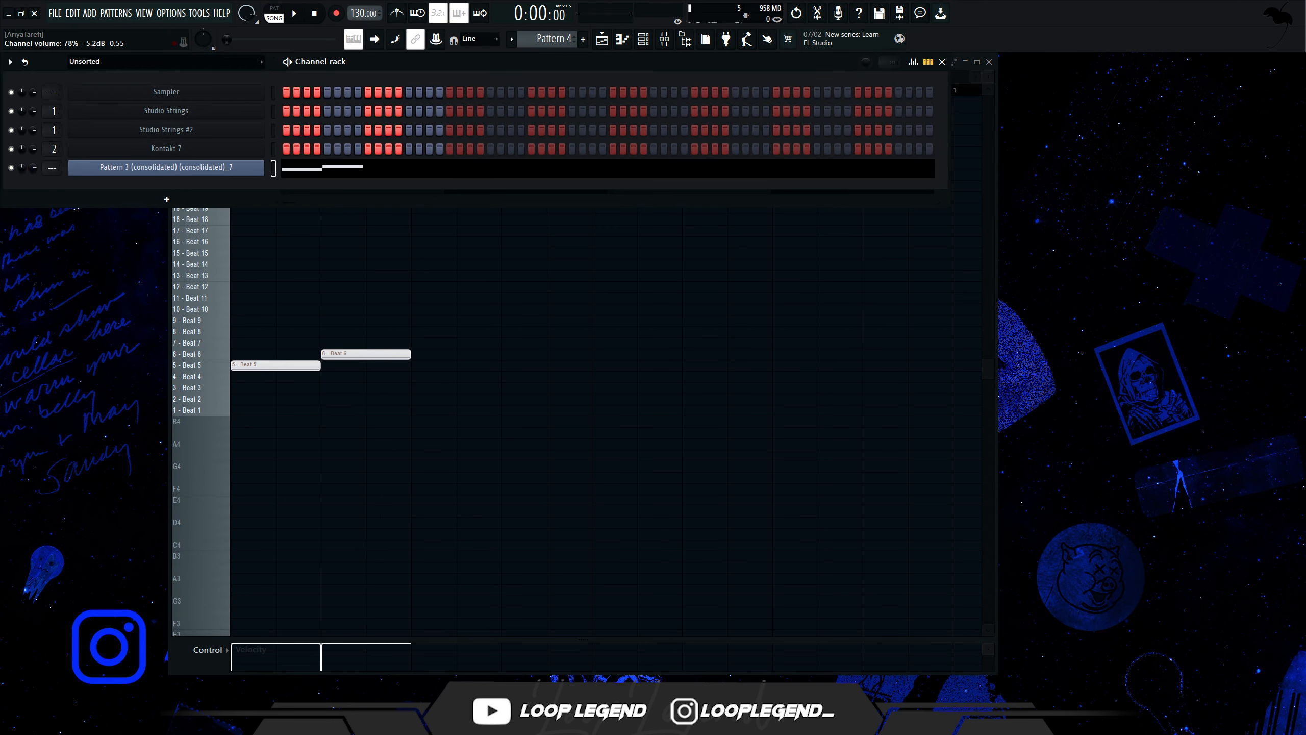
key("space")
key("F6")
right_click(405, 354)
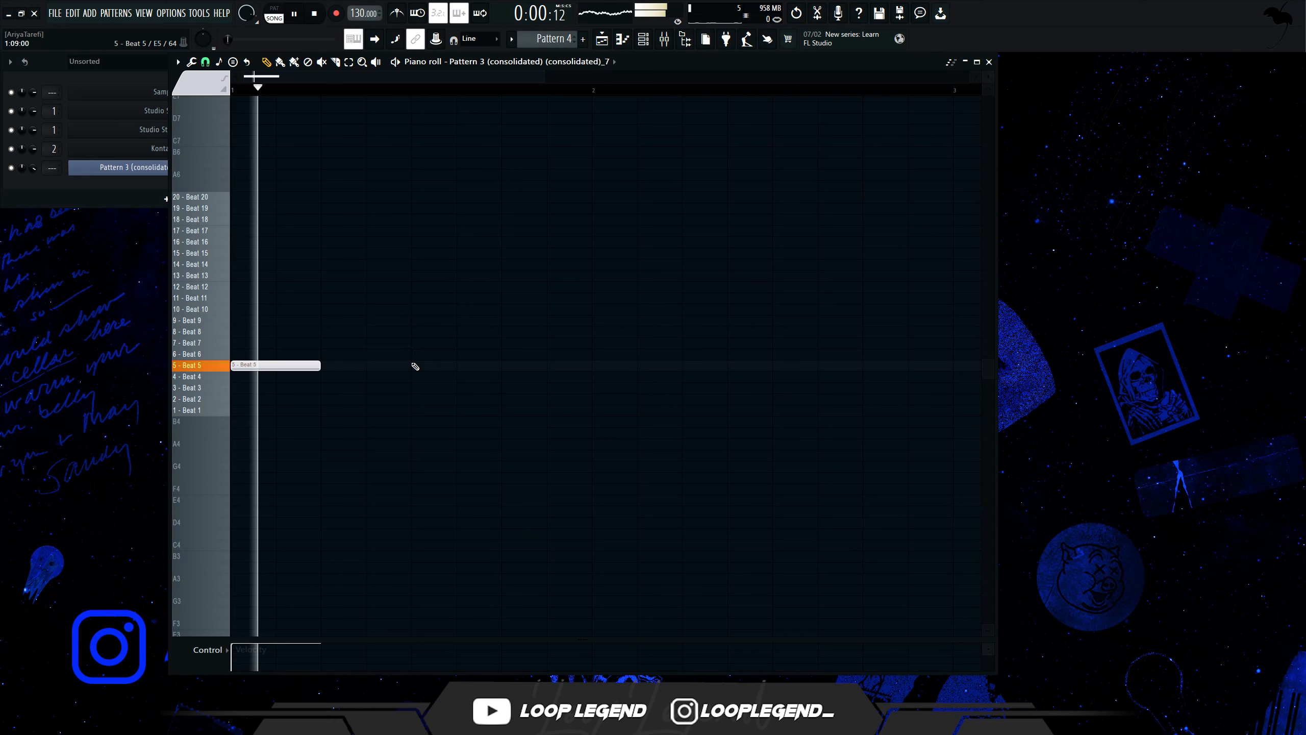
Build an alternating sequence of Beat 5 and Beat 4 slice notes in bar 1 of the piano roll
left_click(415, 367)
left_click(495, 355)
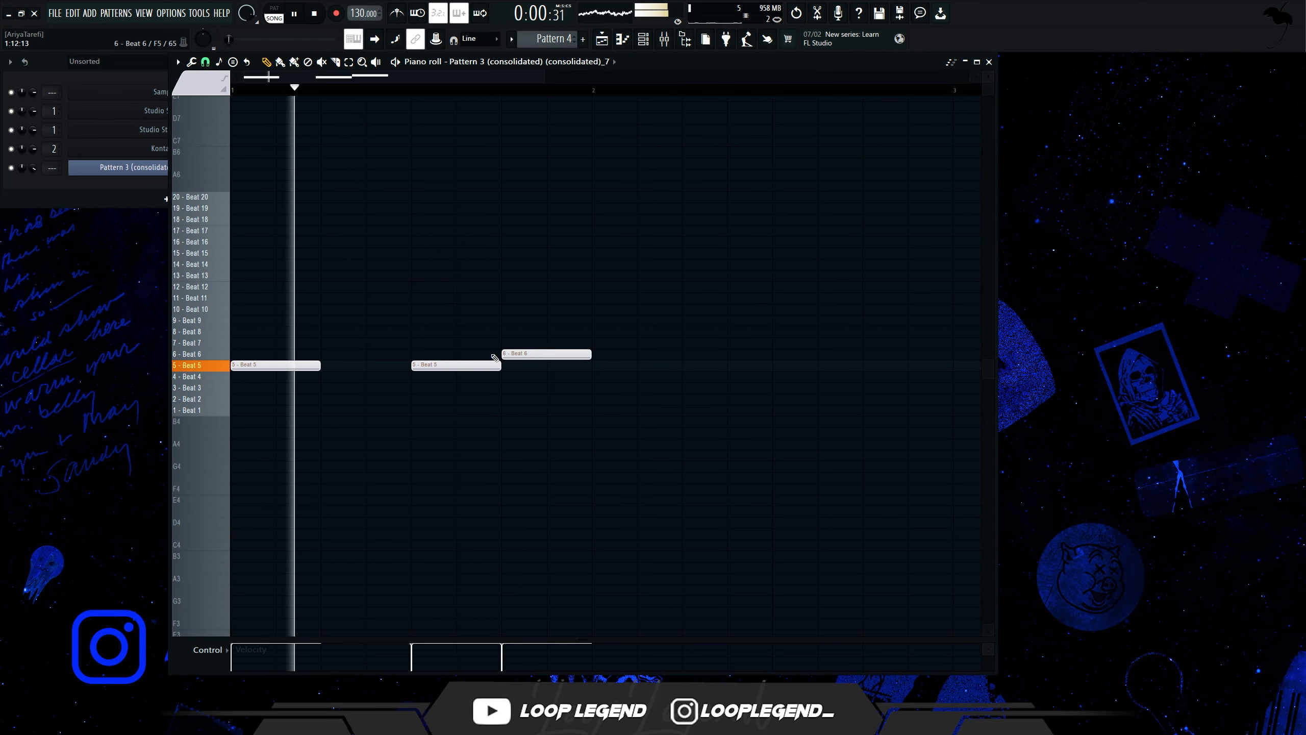
right_click(495, 355)
left_click(394, 376)
right_click(329, 376)
left_click(386, 377)
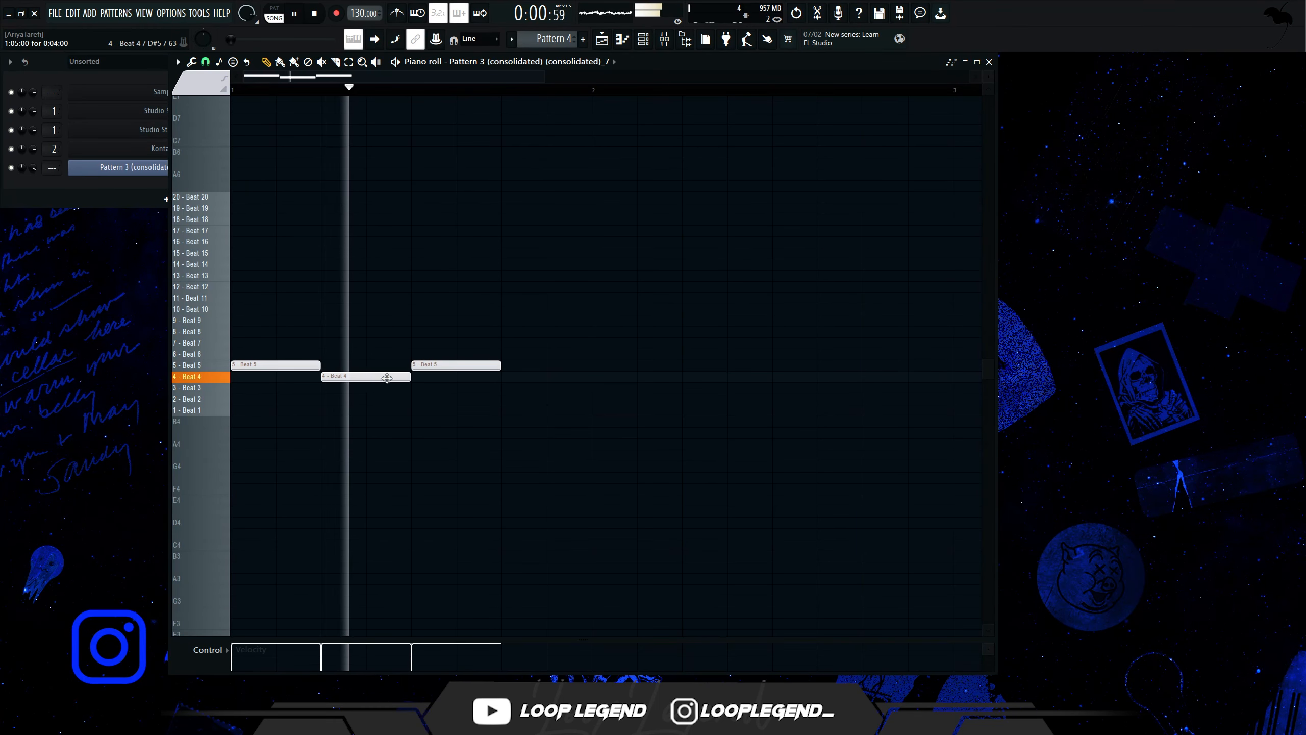
left_click(498, 389)
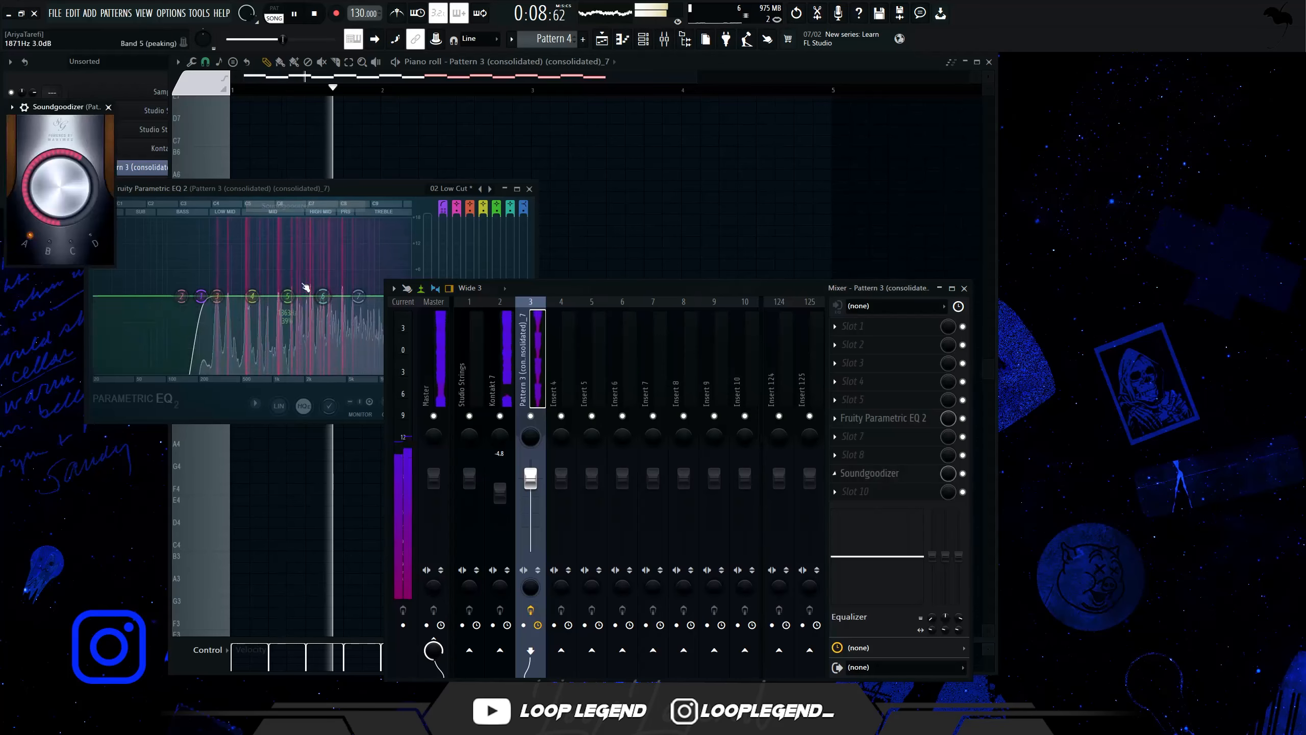
Lower the Soundgoodizer amount and load and adjust ValhallaRoom on the sliced channel's mixer track
left_click_drag(59, 188, 59, 222)
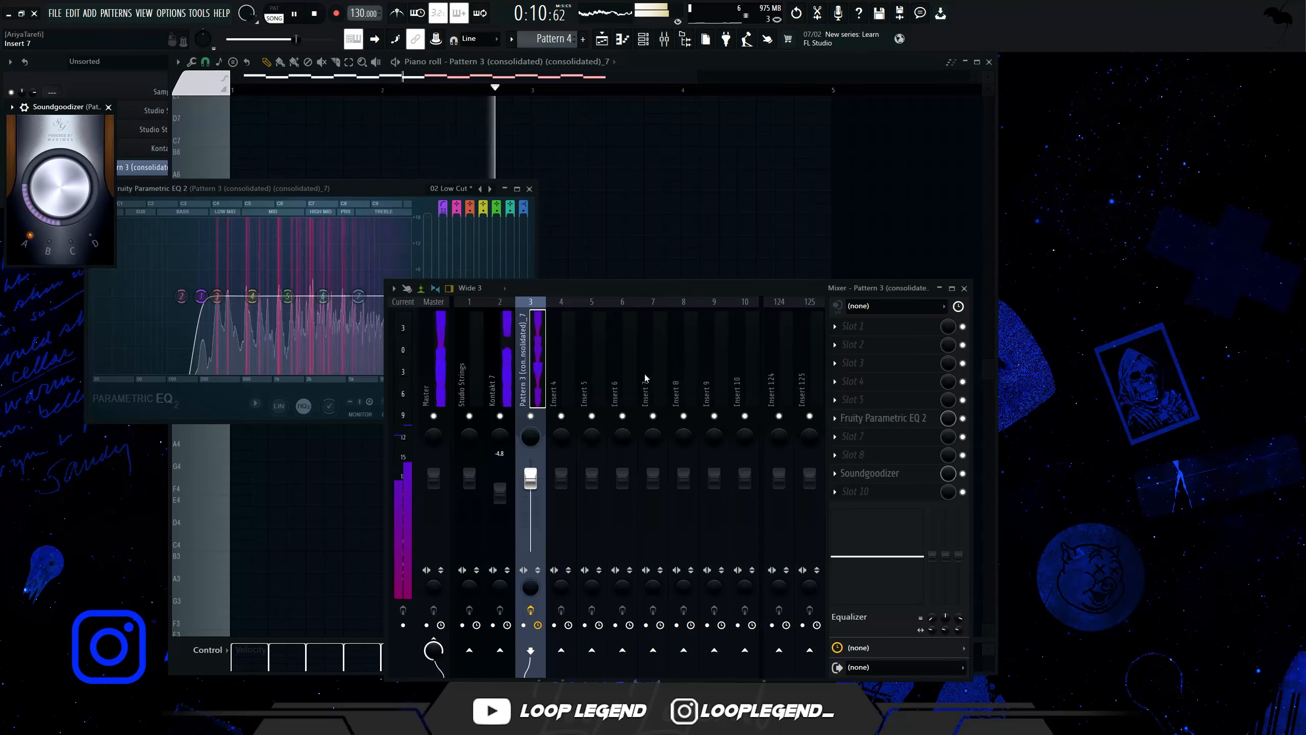
left_click(857, 344)
left_click(1096, 41)
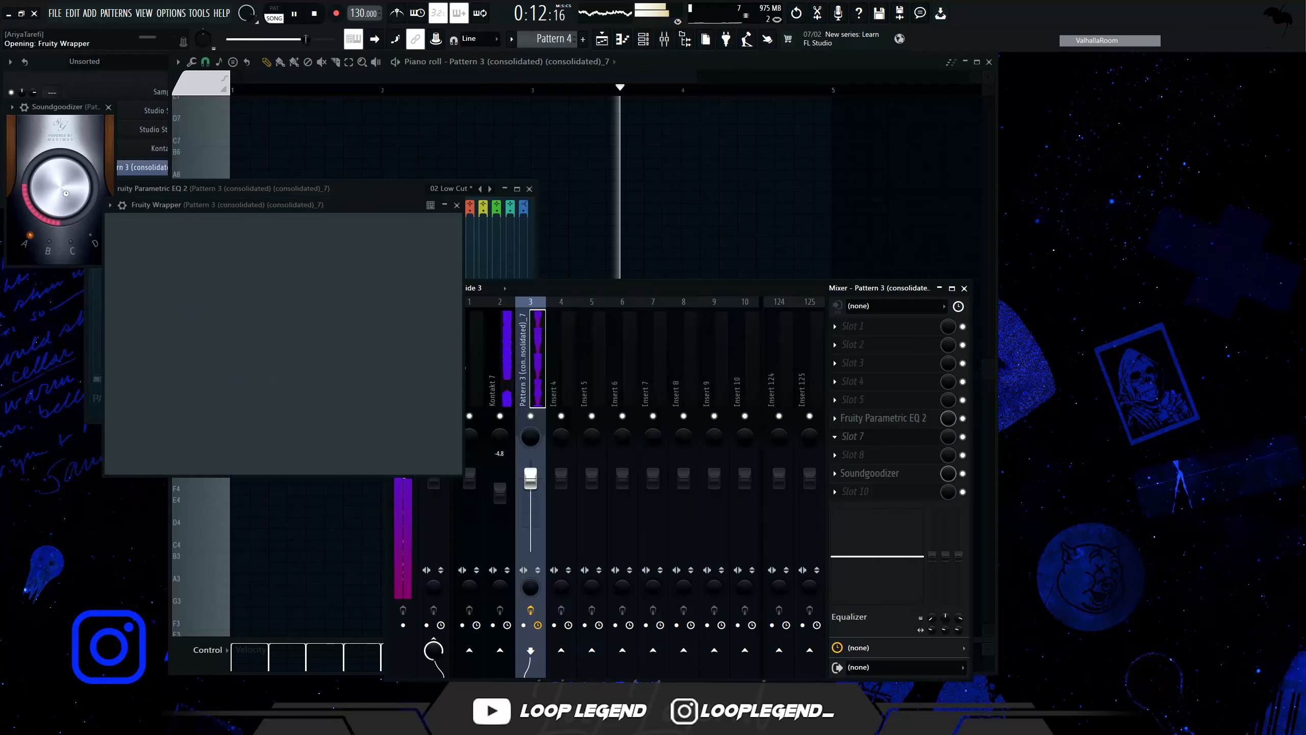
left_click_drag(133, 293, 146, 423)
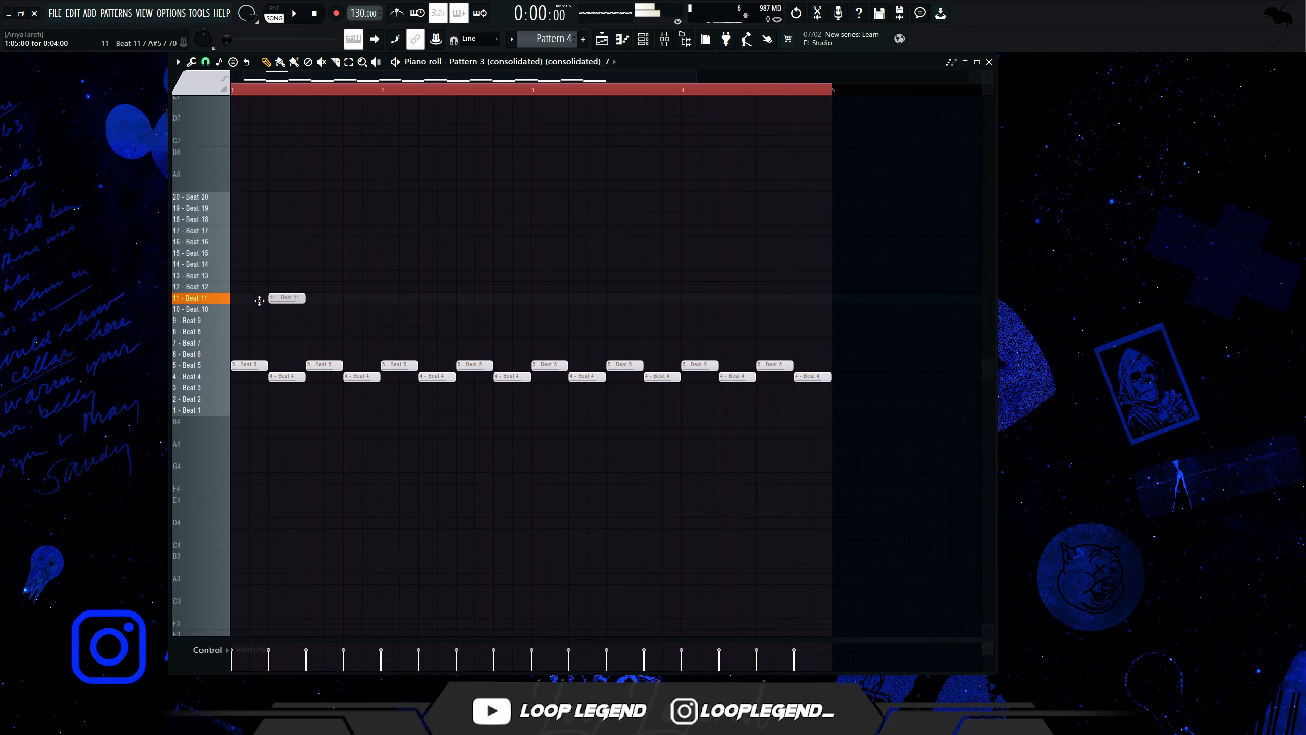
Place Beat 7 slice notes above the first two beats of bar 1 and play them
left_click_drag(256, 297, 220, 342)
left_click(270, 341)
key("space")
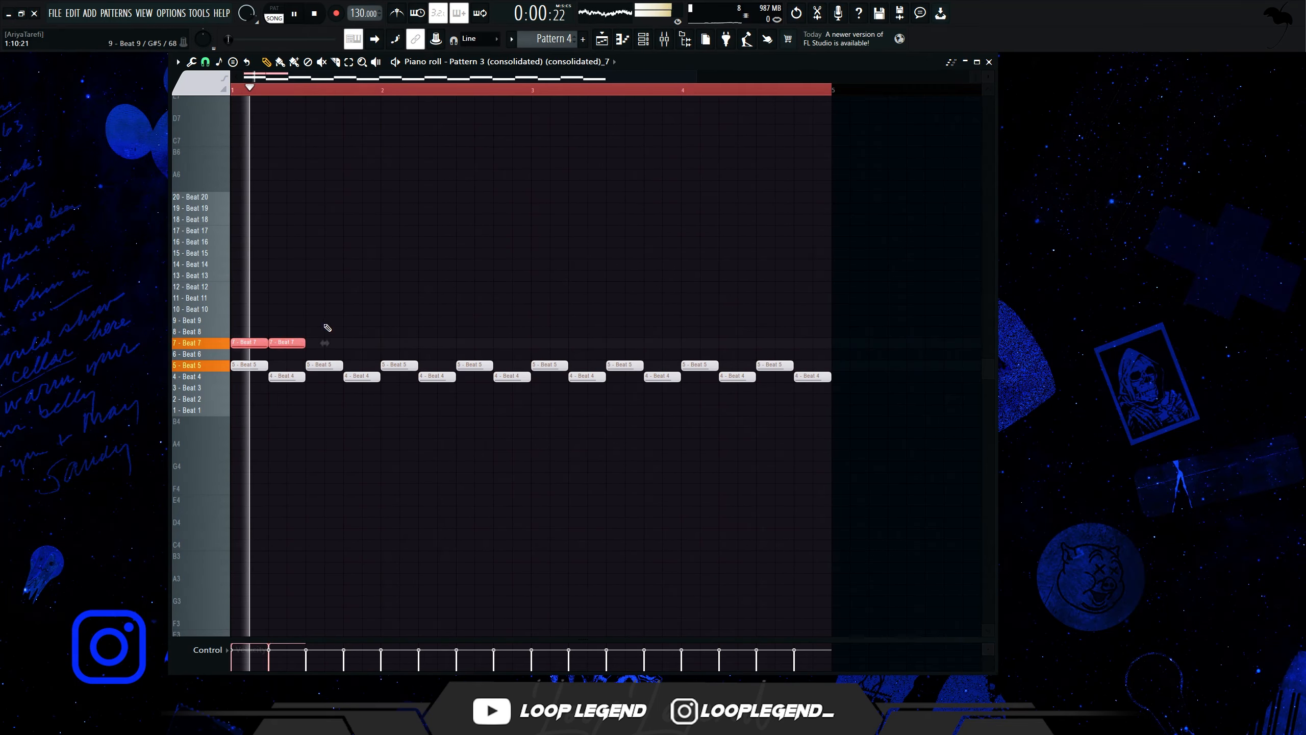
key("space")
left_click_drag(312, 322, 293, 343)
key("space")
Try Beat 8 on the third beat of bar 1 with Beat 9 and Beat 10 slices on the fourth
left_click(324, 331)
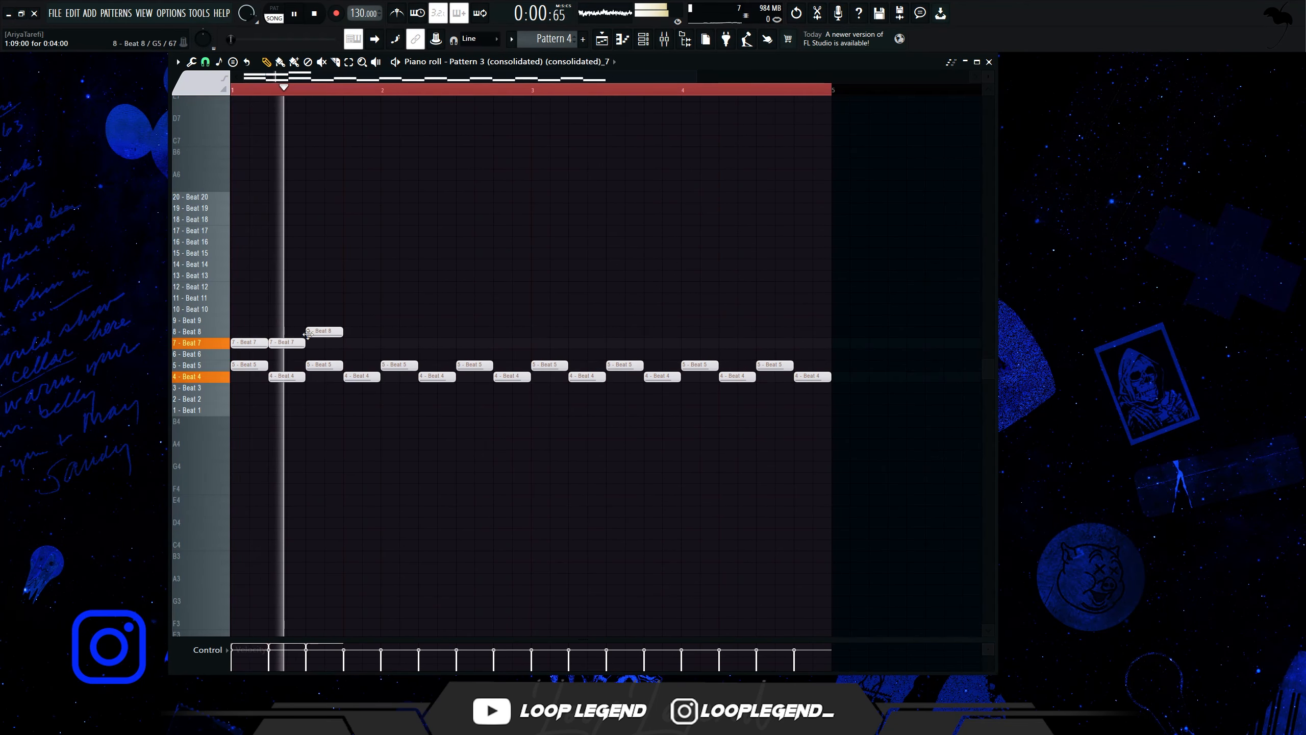
left_click(362, 320)
right_click(360, 320)
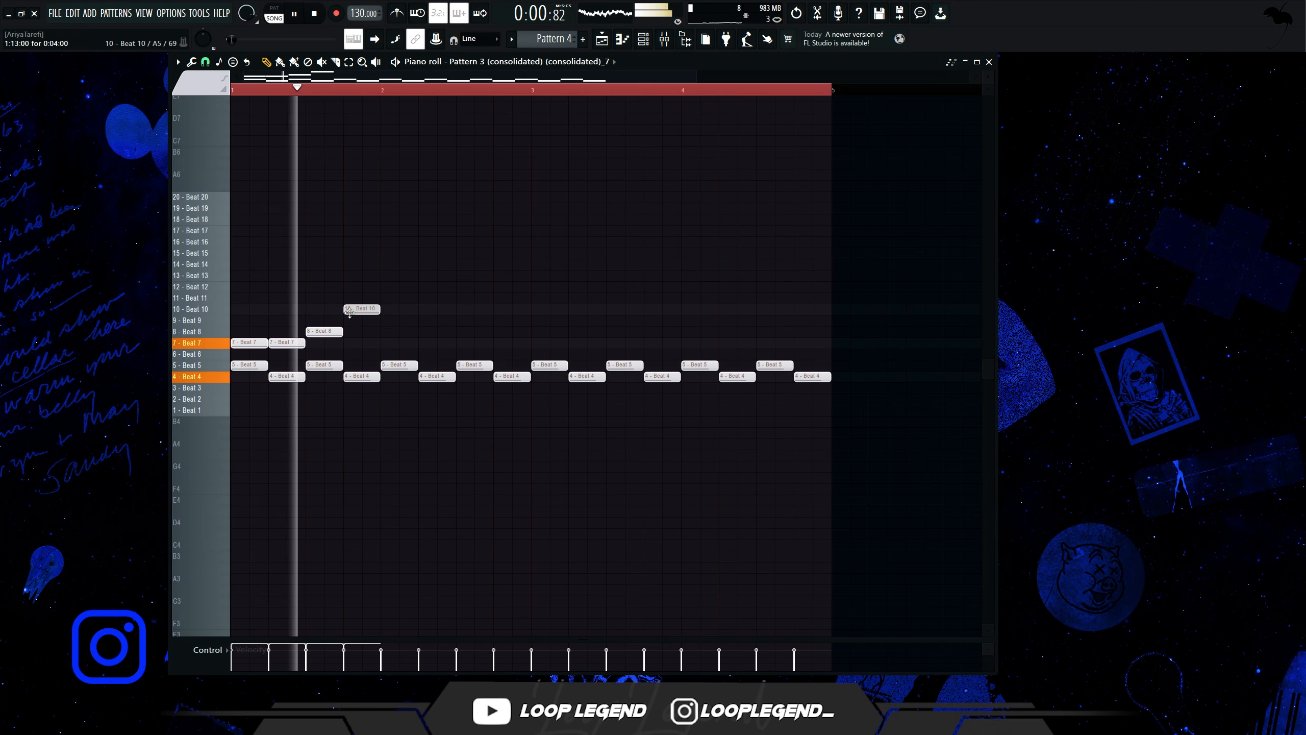
key("space")
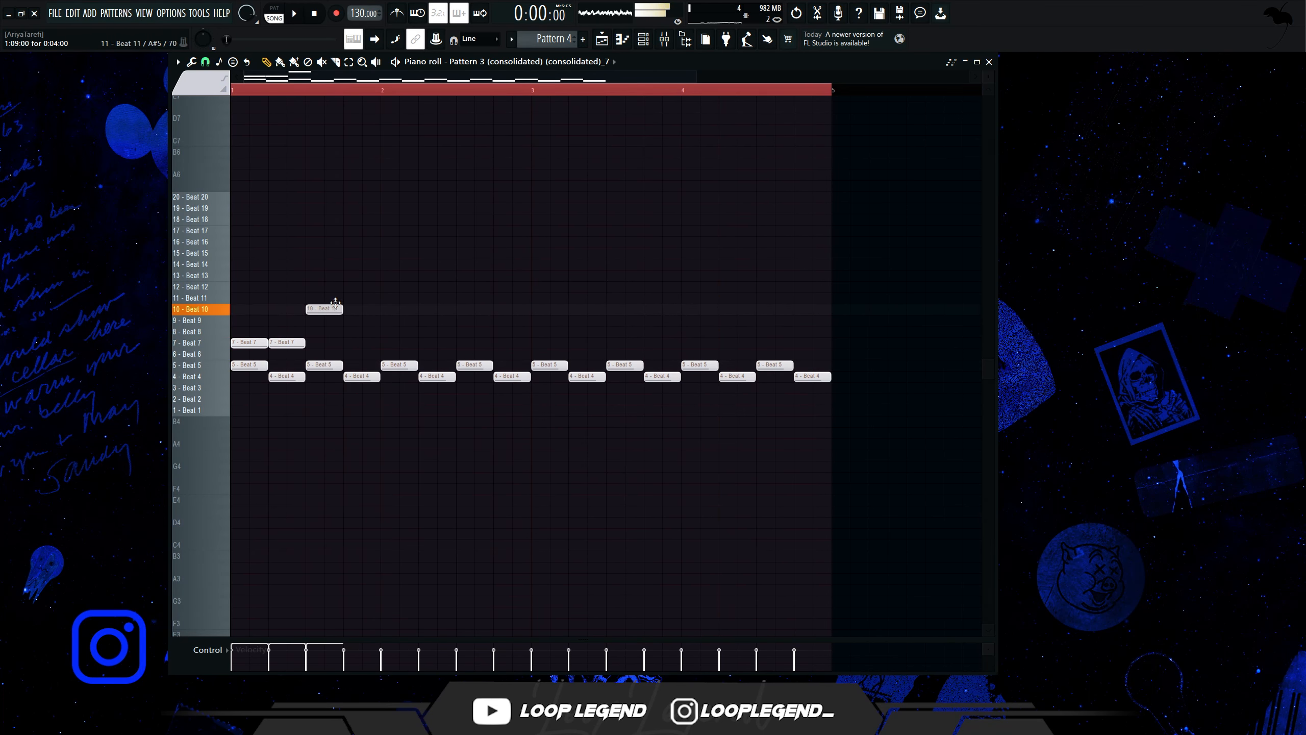
Use Beat 11 and Beat 12 slices on the third and fourth beats of bar 1, testing Beat 13 in bar 2
key("space")
left_click(360, 286)
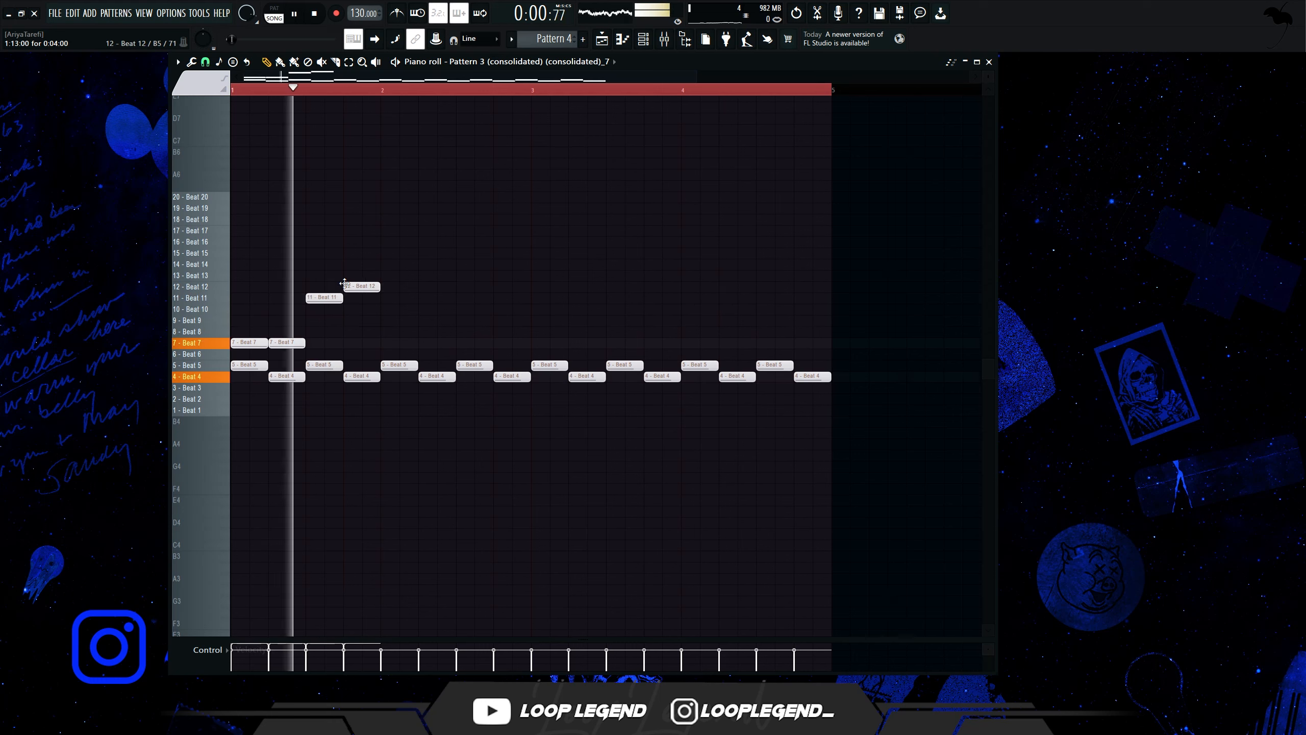
left_click(395, 275)
right_click(399, 275)
key("space")
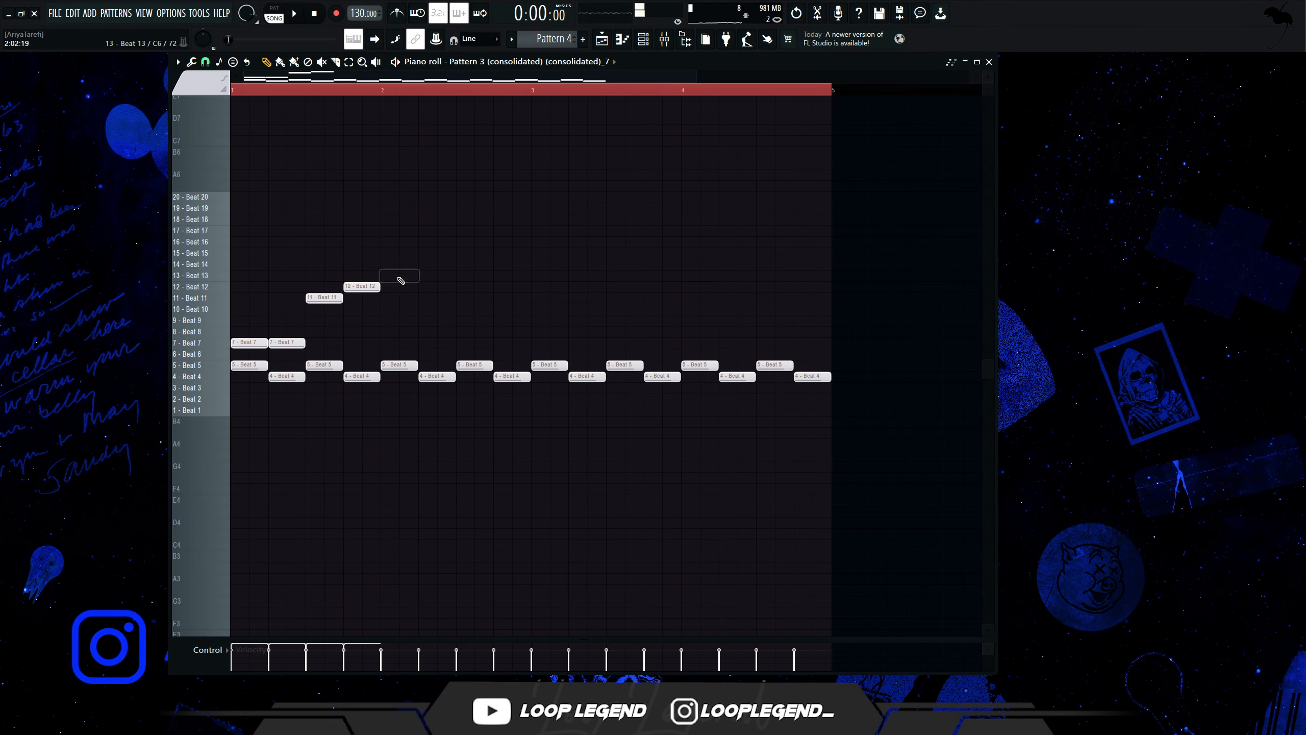
key("space")
key("space")
Lower the velocity of all the alternating Beat 5 and Beat 4 notes and play the pattern
left_click_drag(238, 395, 823, 362)
scroll(609, 266, "down", 6)
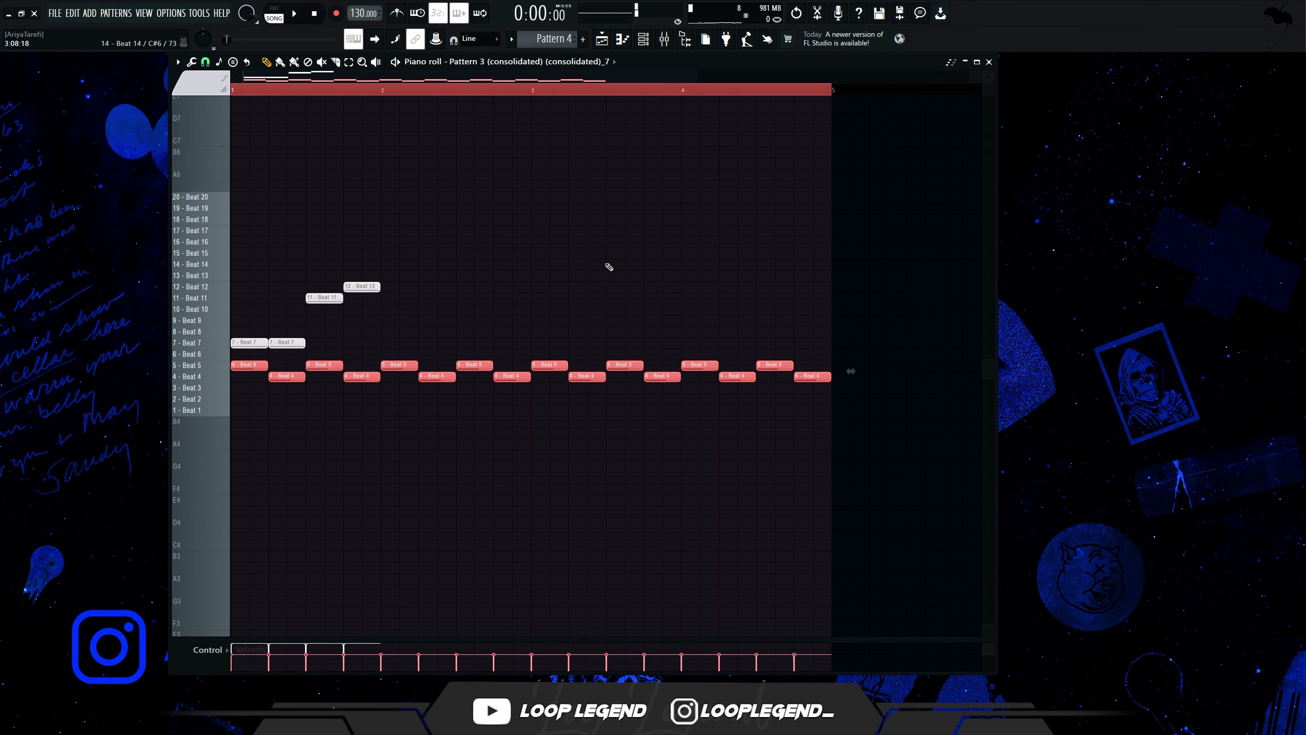
key("space")
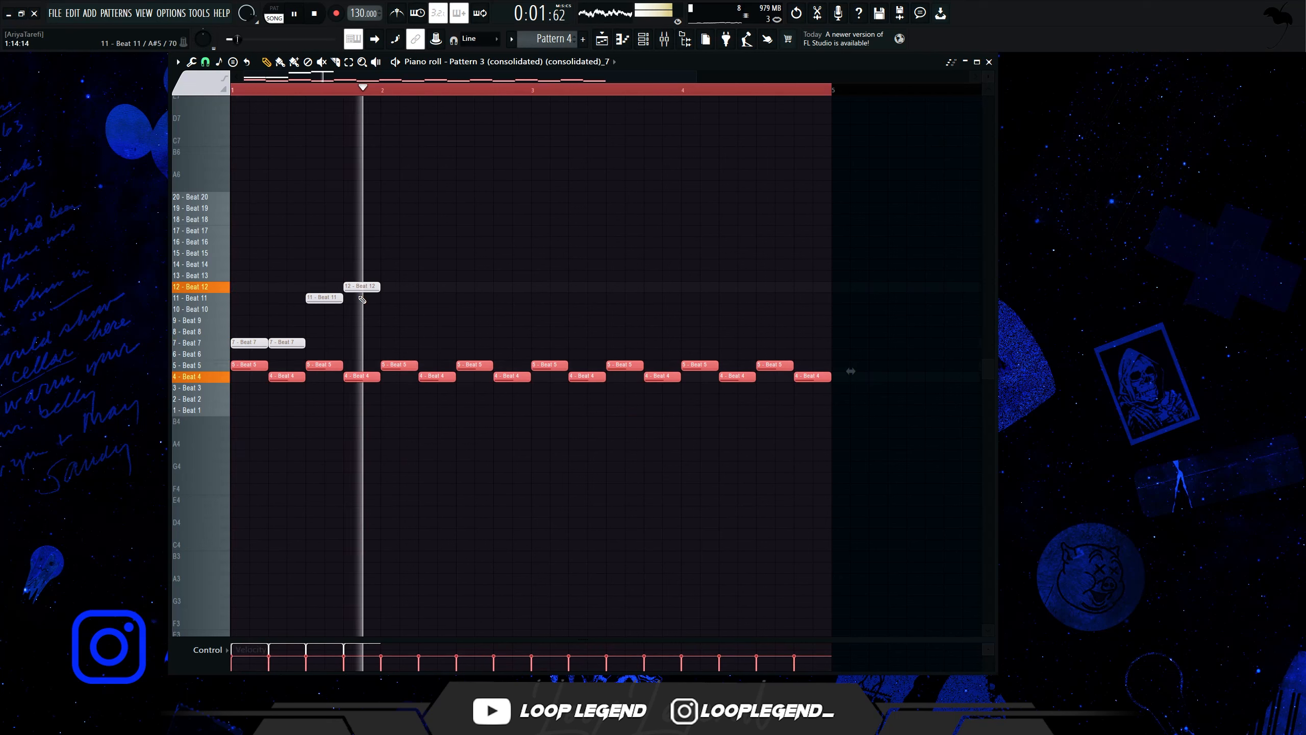
key("space")
Move the melody's fourth-beat note to Beat 15 and try a higher slice at the start of bar 2
left_click(325, 297)
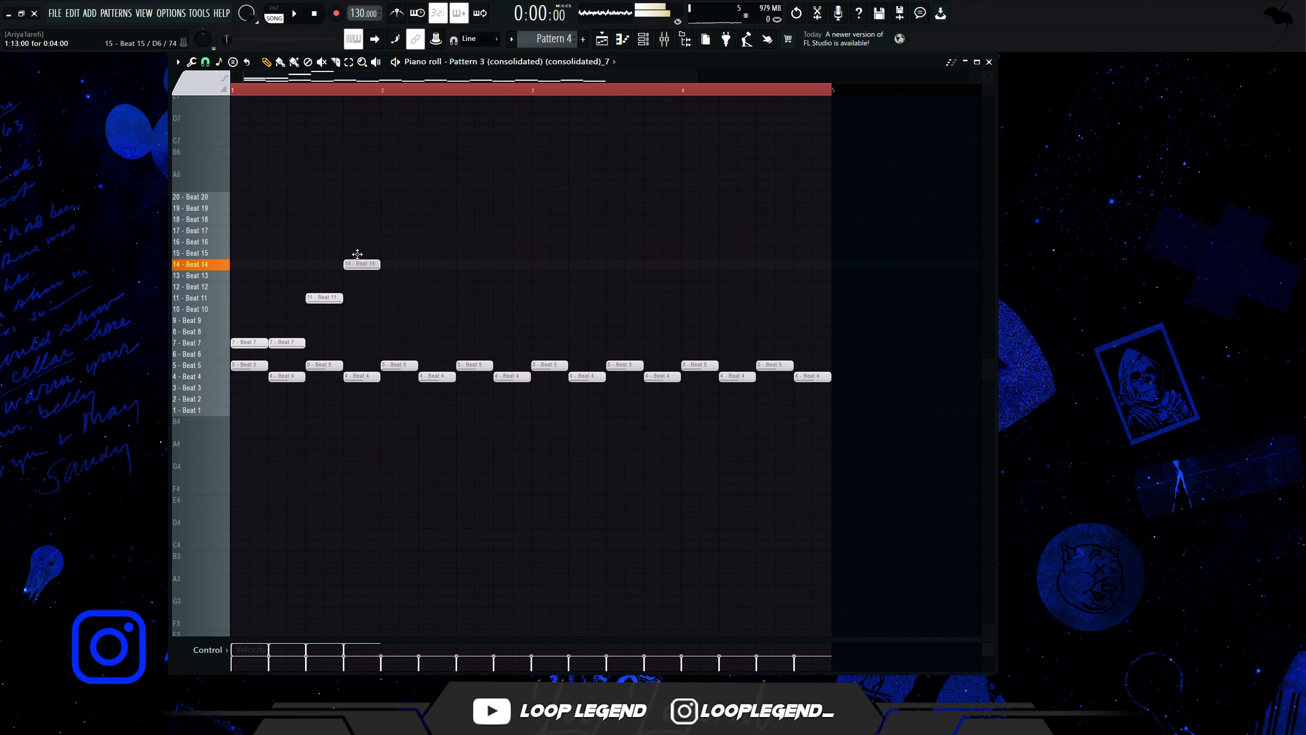
key("space")
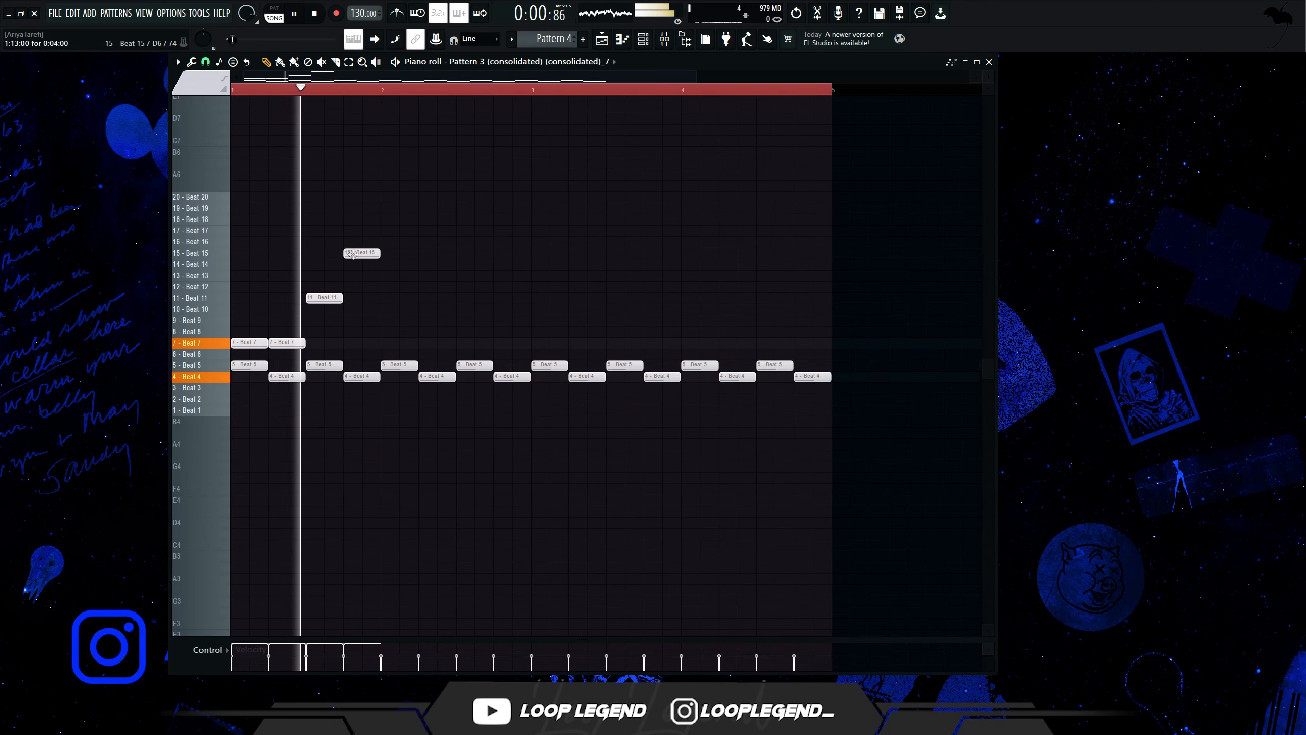
mouse_move(380, 237)
left_mouse_down()
mouse_move(379, 251)
mouse_move(231, 335)
mouse_move(364, 244)
left_mouse_up()
left_click(401, 241)
key("space")
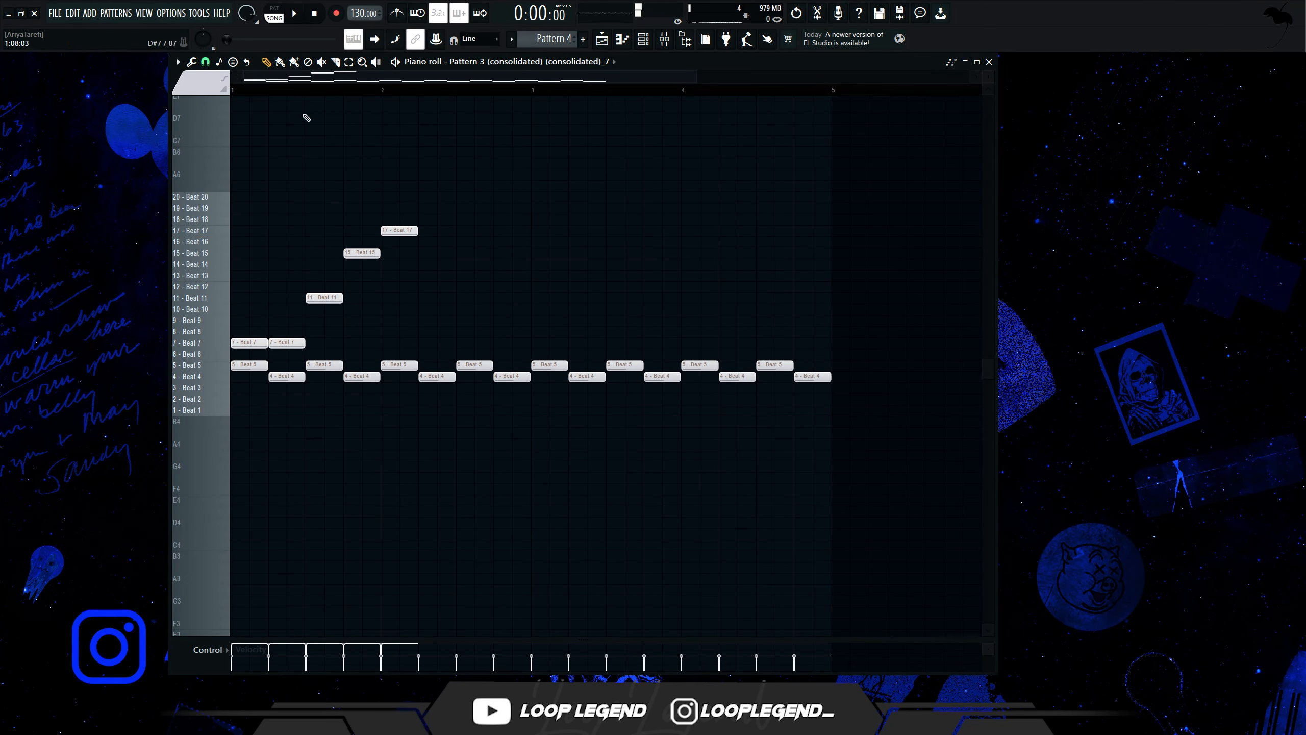
Put the melody notes in colour group 6, clear the lower notes beneath them in bar 1 and play the pattern
left_click(193, 81)
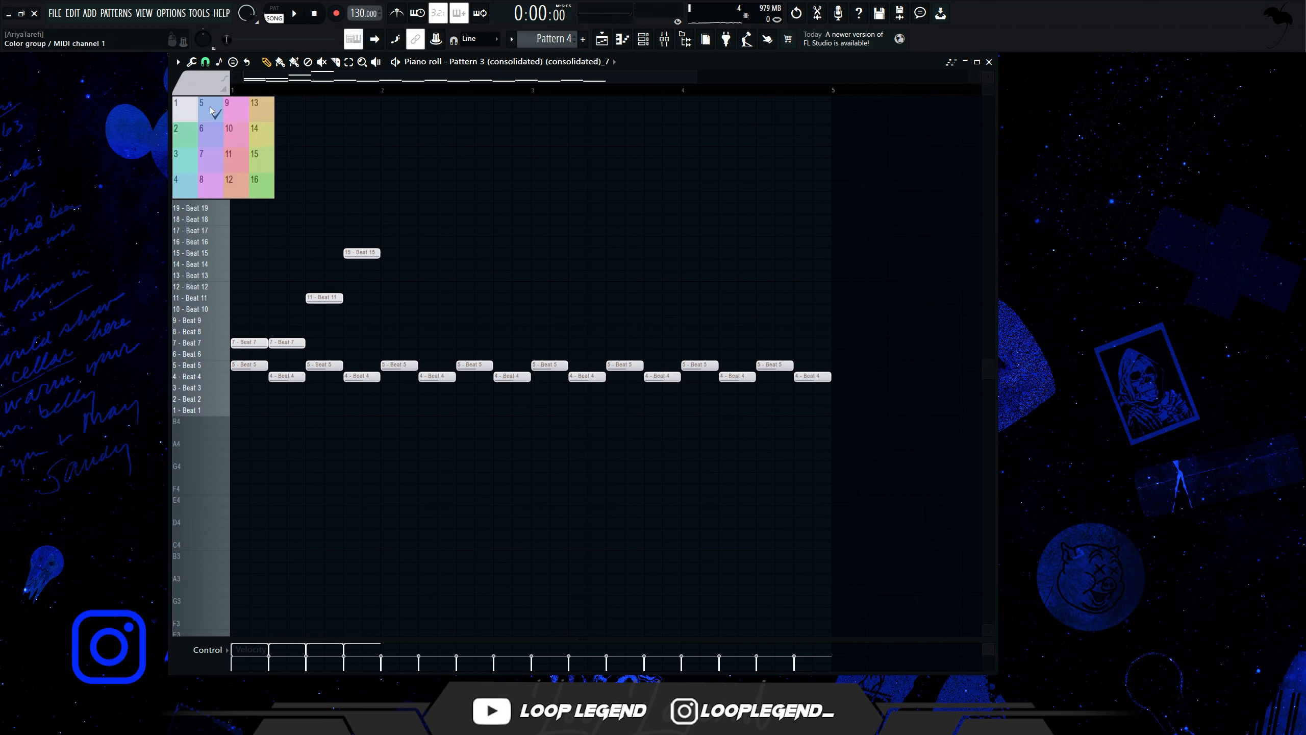
left_click(210, 133)
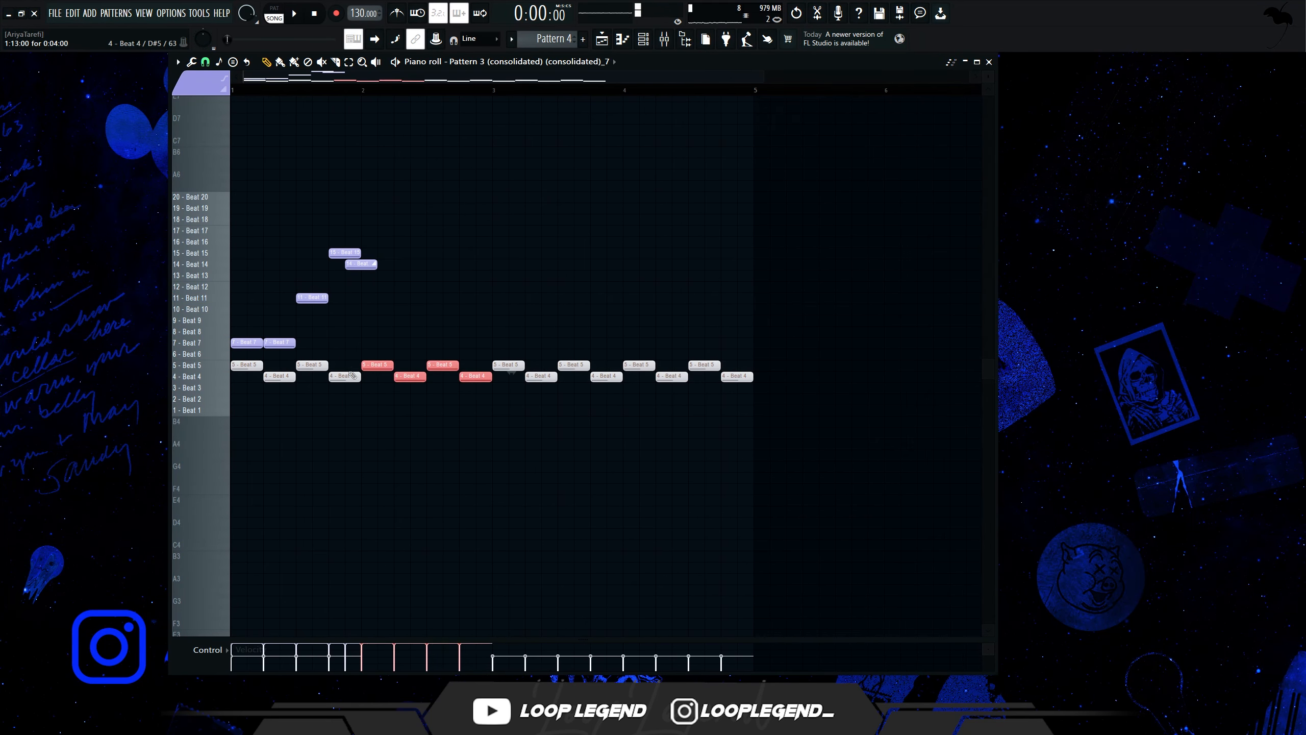
key("ctrl+z")
key("space")
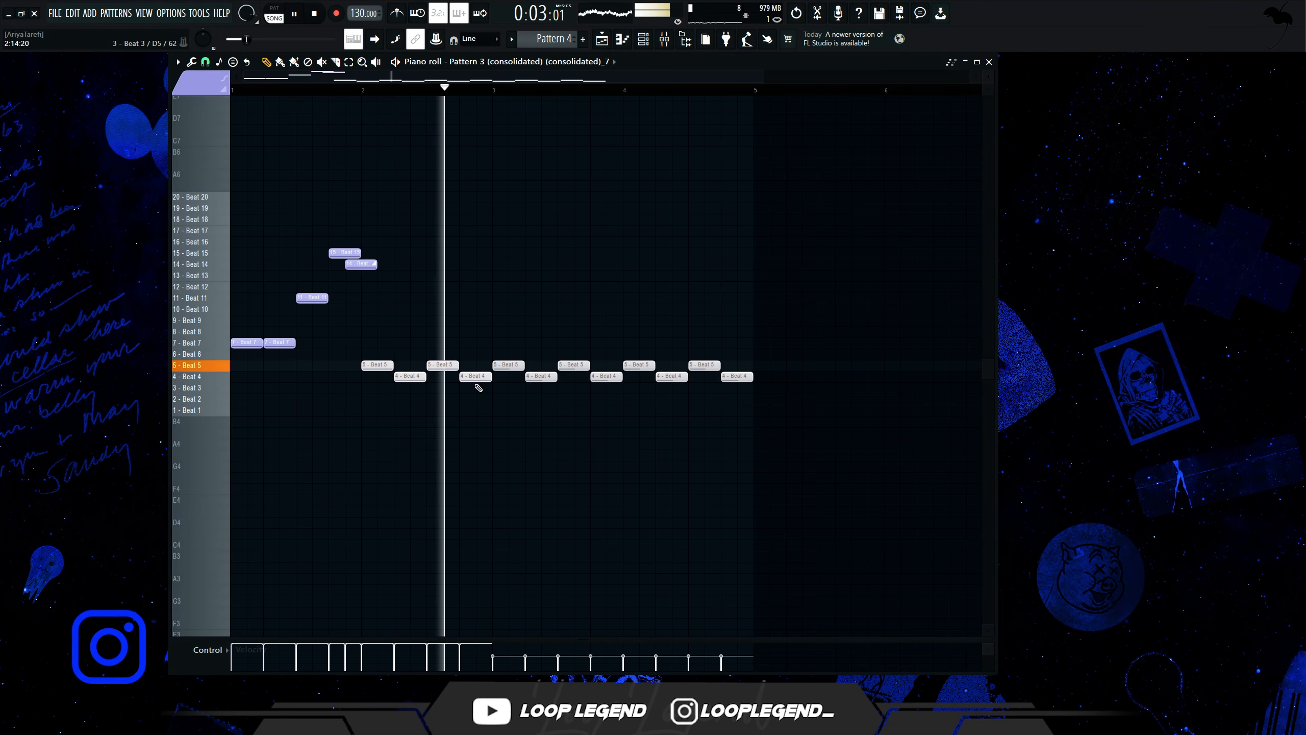
key("space")
Place Beat 7 melody notes on the first and third beats of bar 2 and play the pattern
left_click(372, 324)
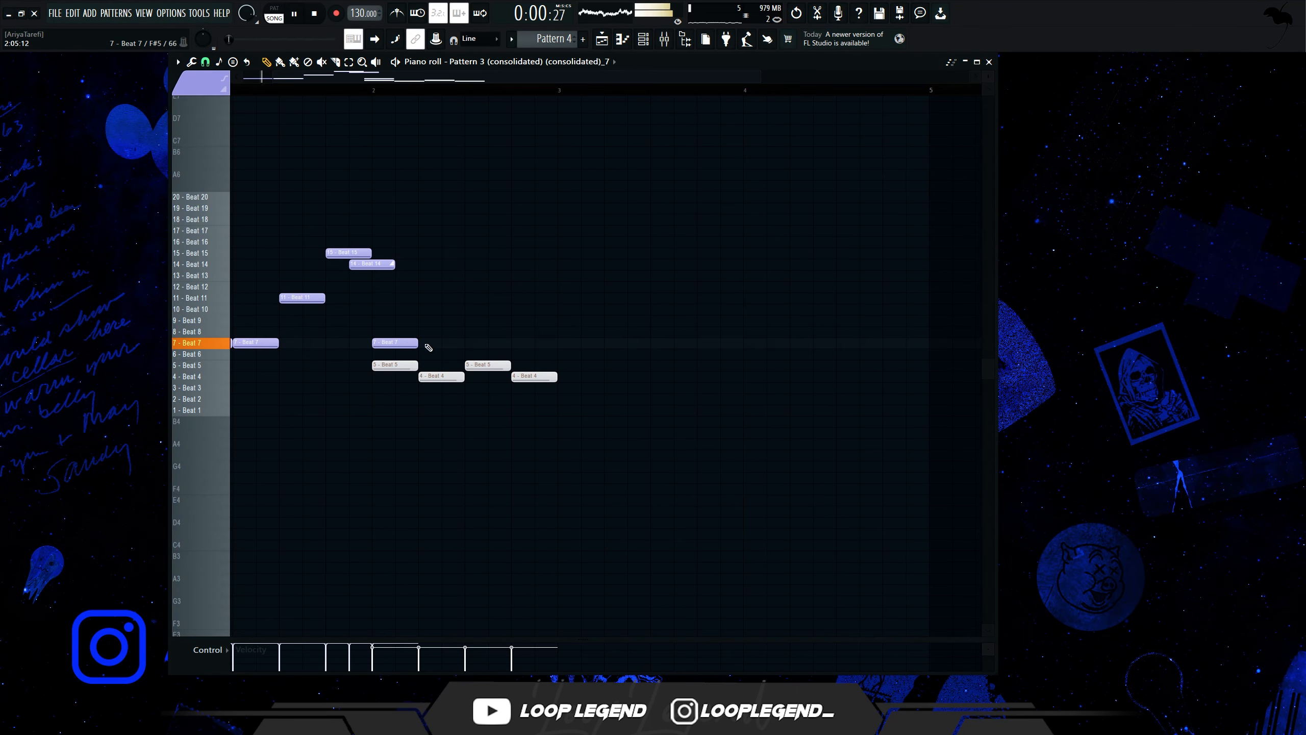
left_click(472, 331)
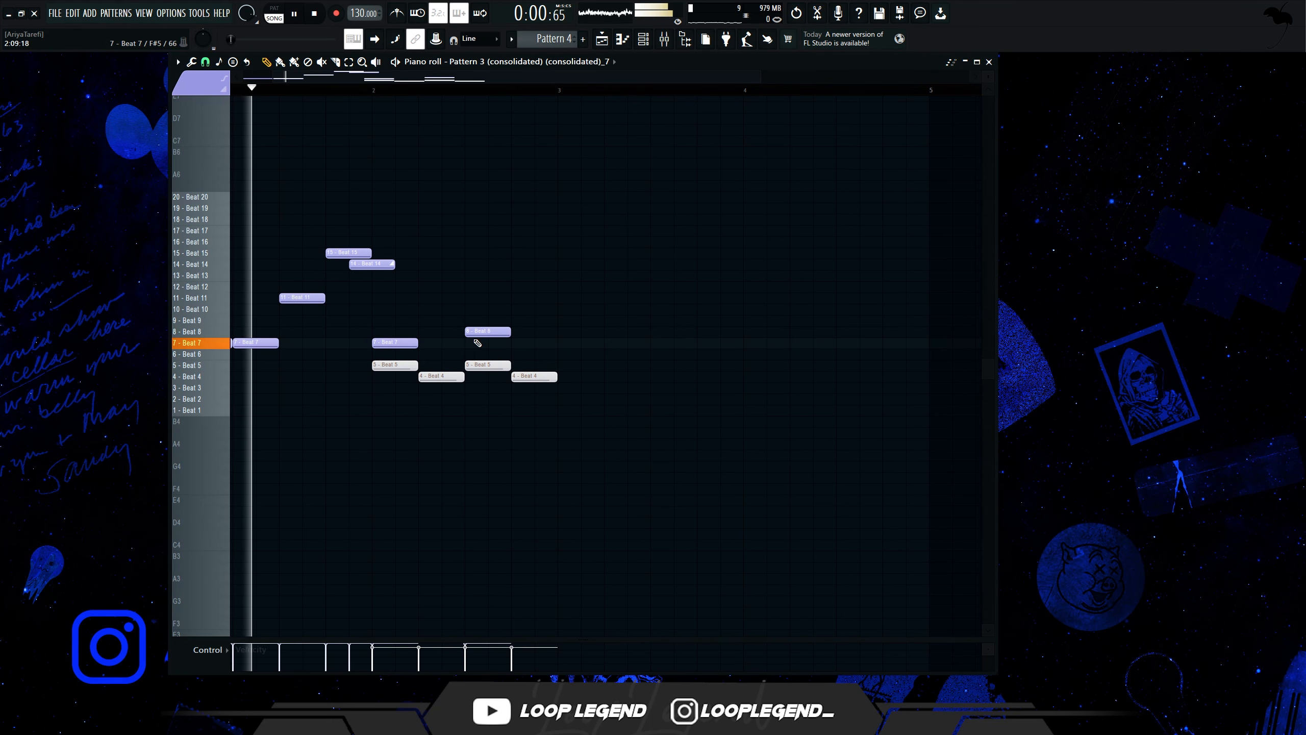
left_click(477, 343)
right_click(483, 333)
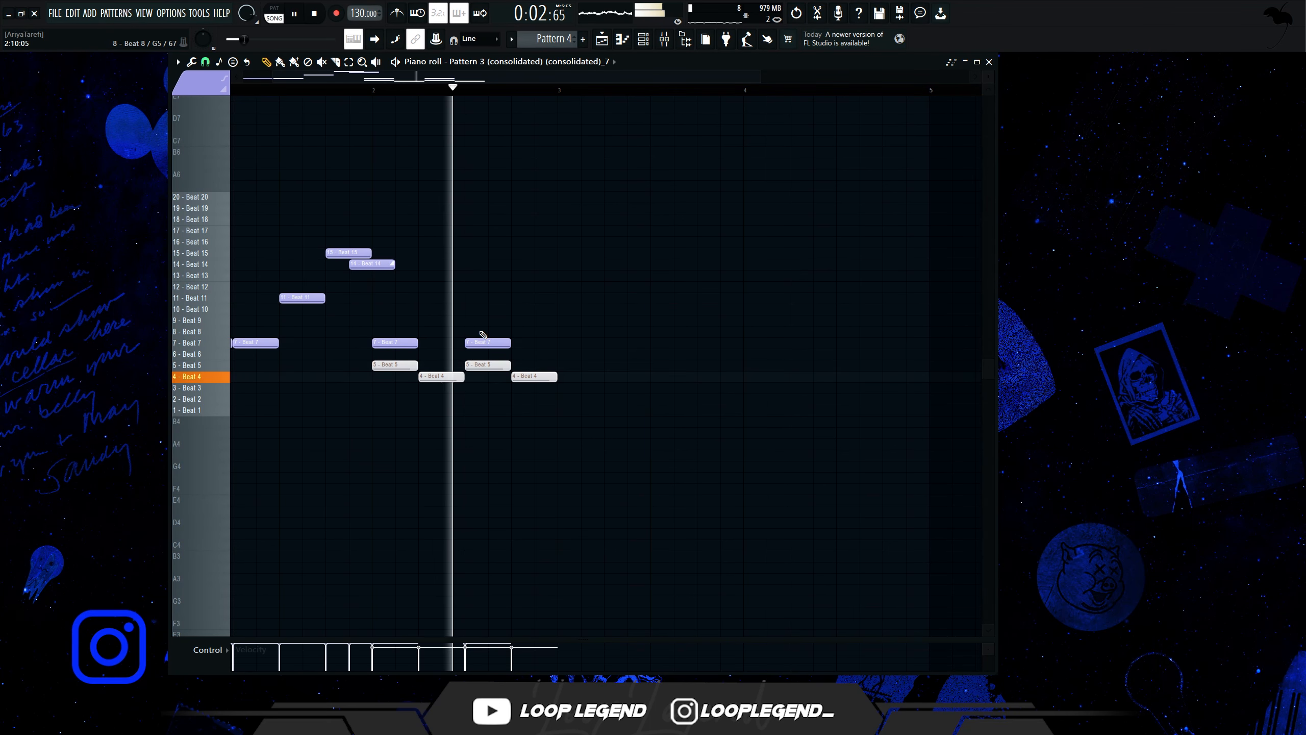
key("space")
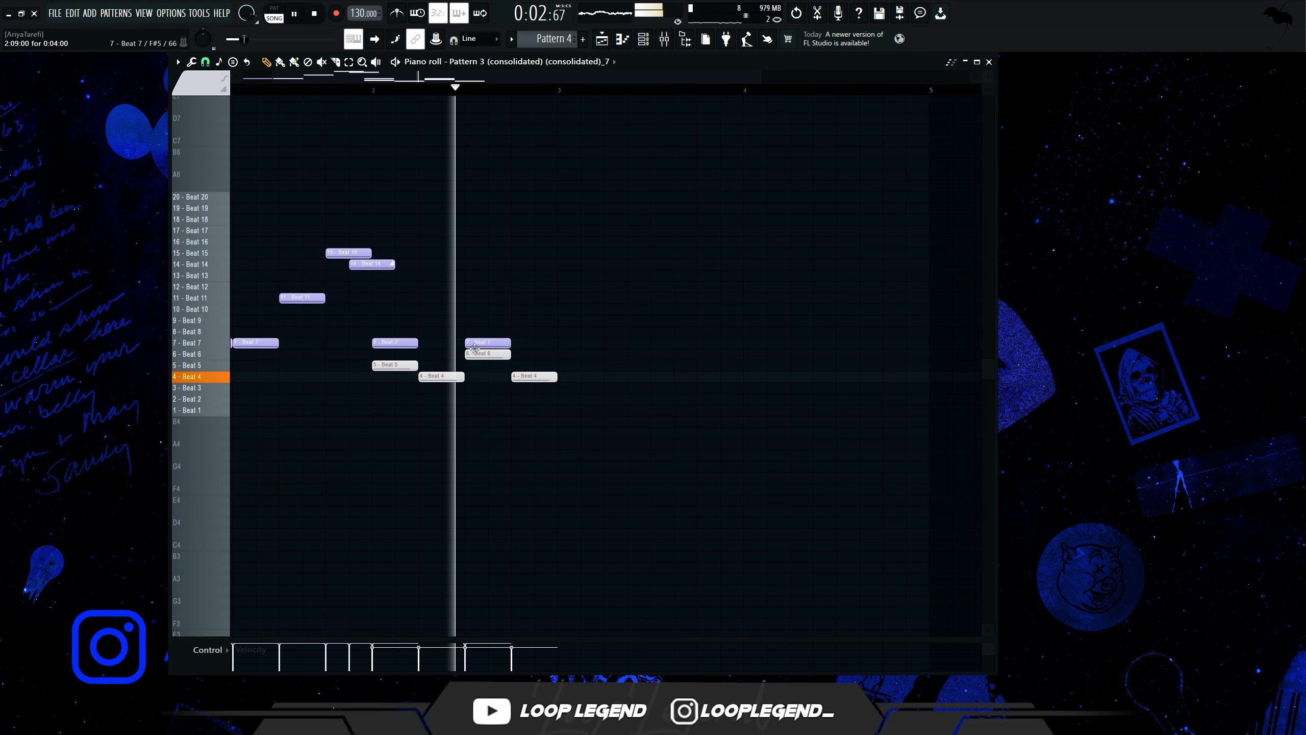
key("space")
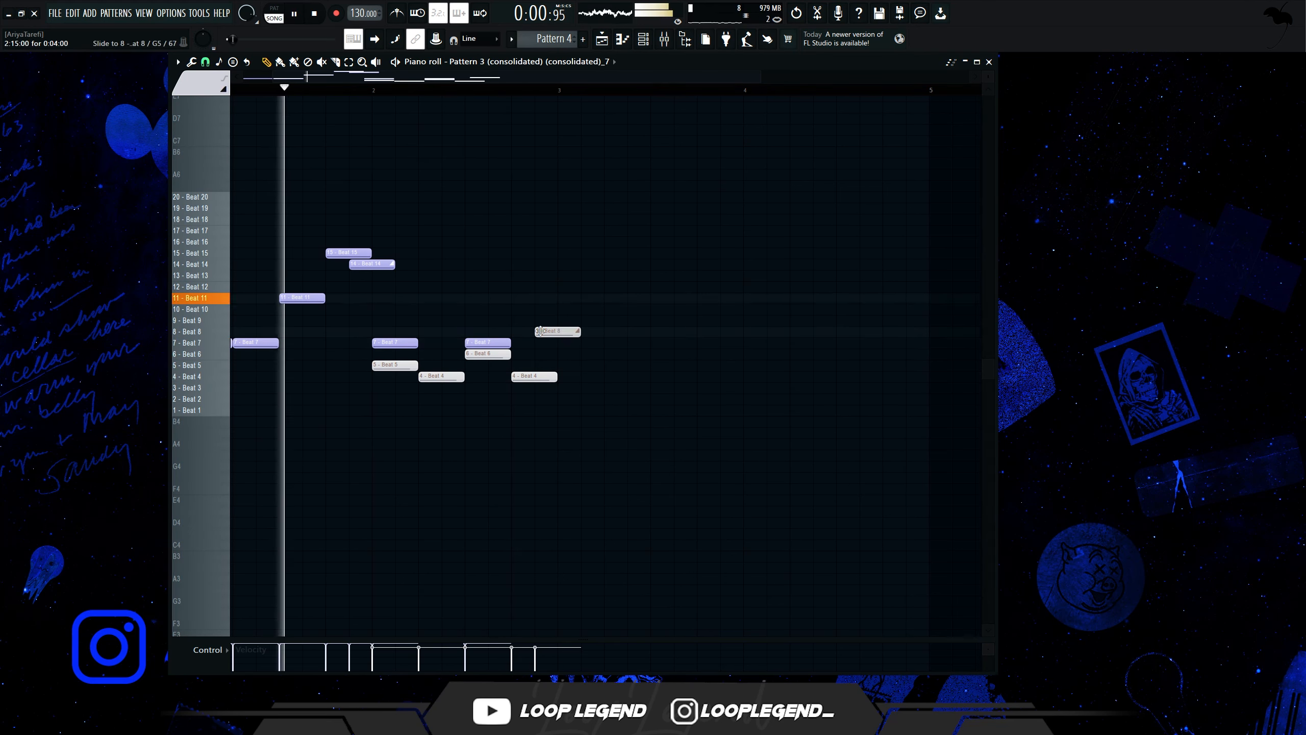
Add a slide note on Beat 6 halfway through the third beat of bar 2 while the pattern plays
left_click(494, 353)
key("space")
right_click(521, 353)
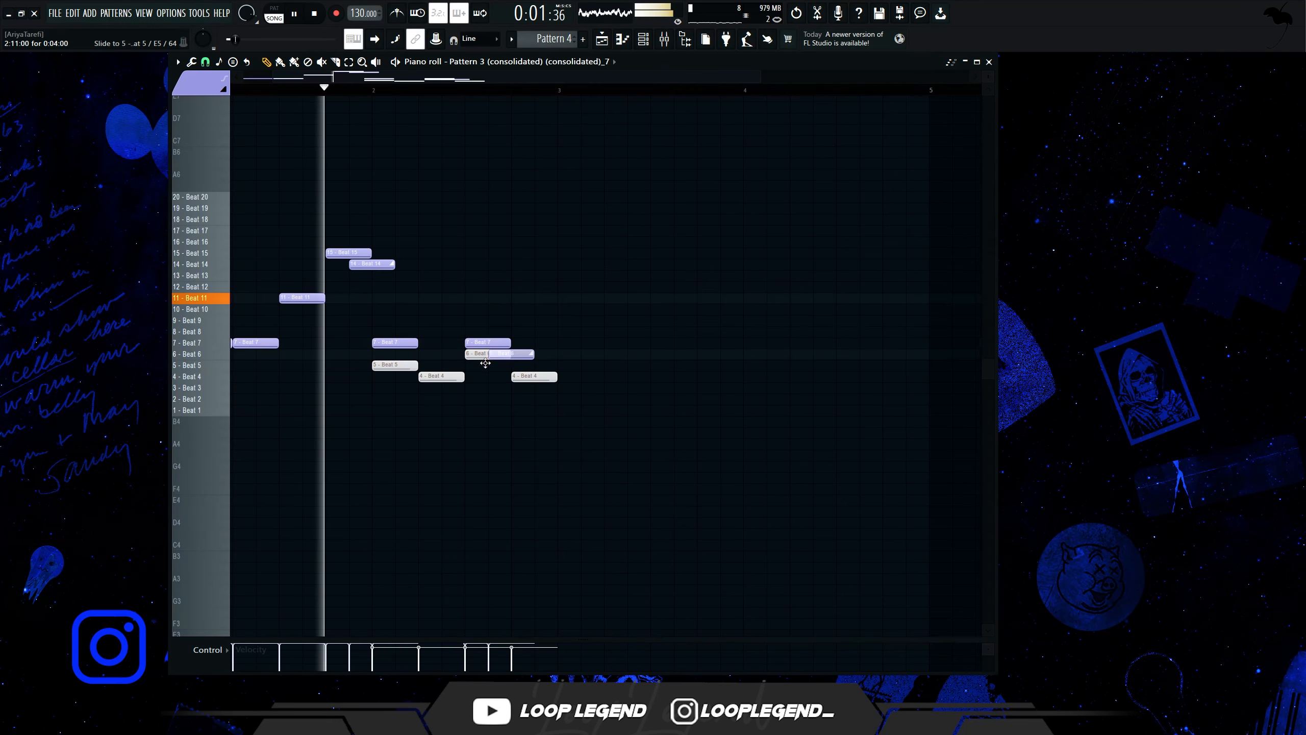
left_click(524, 355)
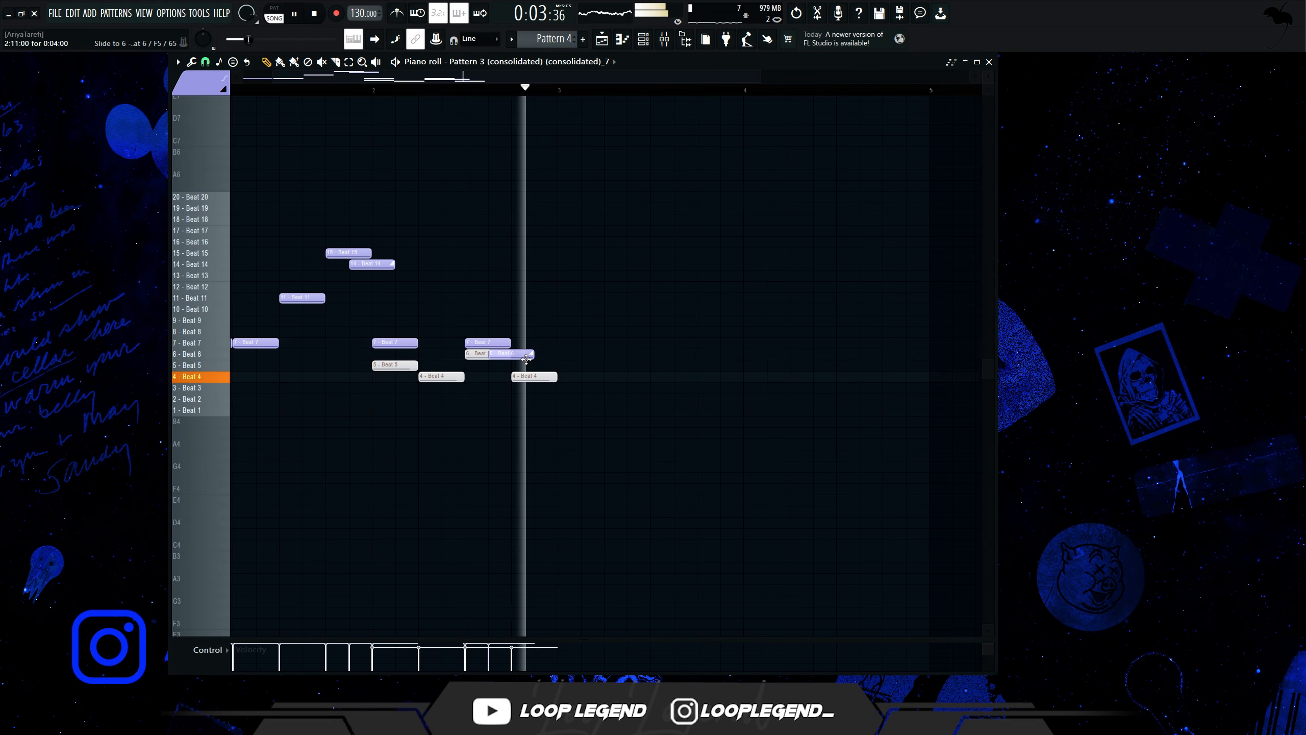
Move the Beat 6 slide note to bar 2's second beat, add a Beat 7 note above it and slice both
left_click_drag(524, 359, 459, 359)
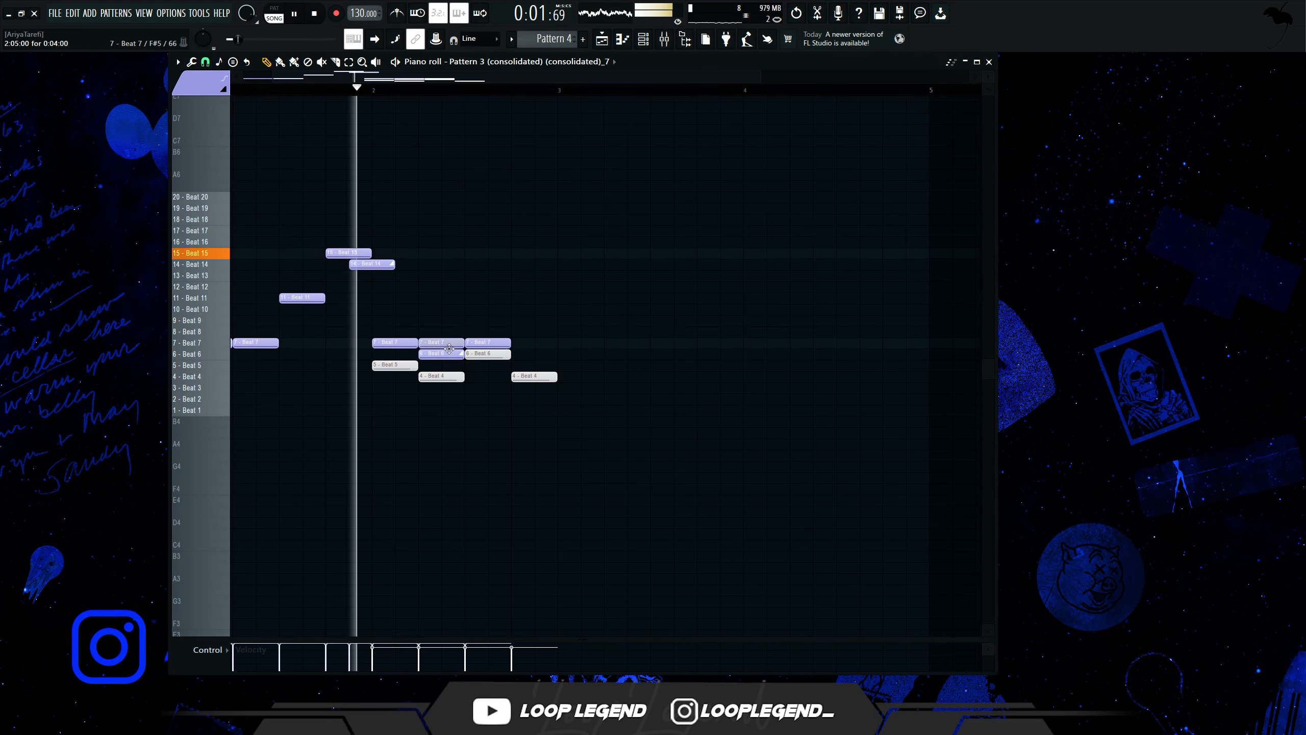
left_click(449, 344)
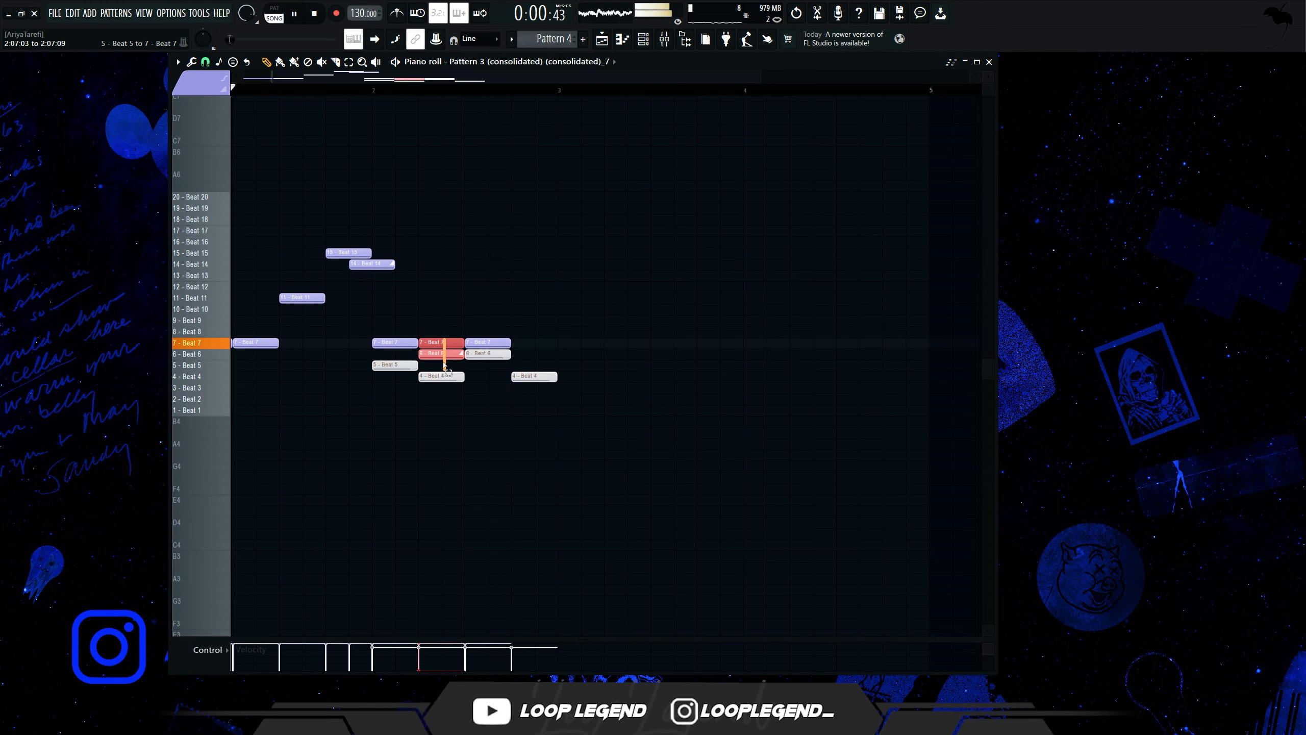
left_click_drag(445, 367, 537, 368)
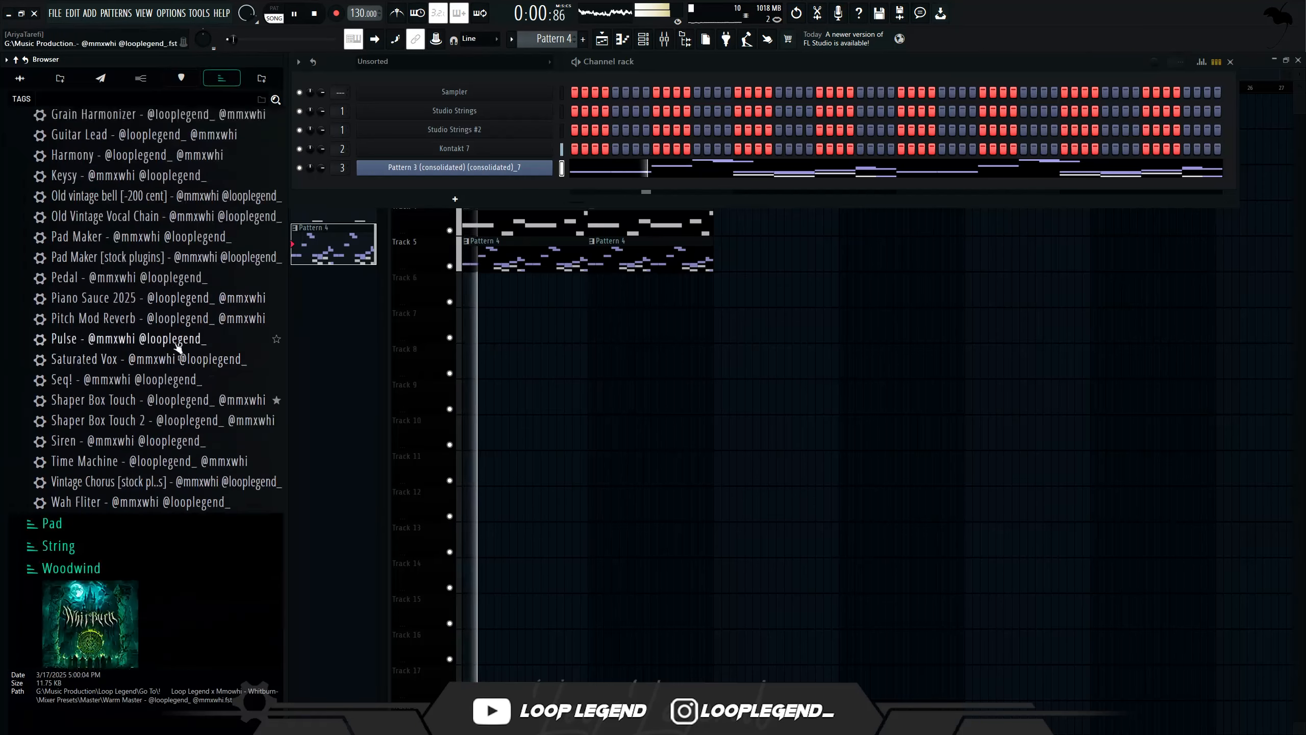
Load the Setar 4 string one-shot as a new channel and place a bar-long F#5 note in its piano roll
scroll(178, 349, "down", 2)
left_click(73, 499)
scroll(78, 509, "down", 3)
left_click(146, 416)
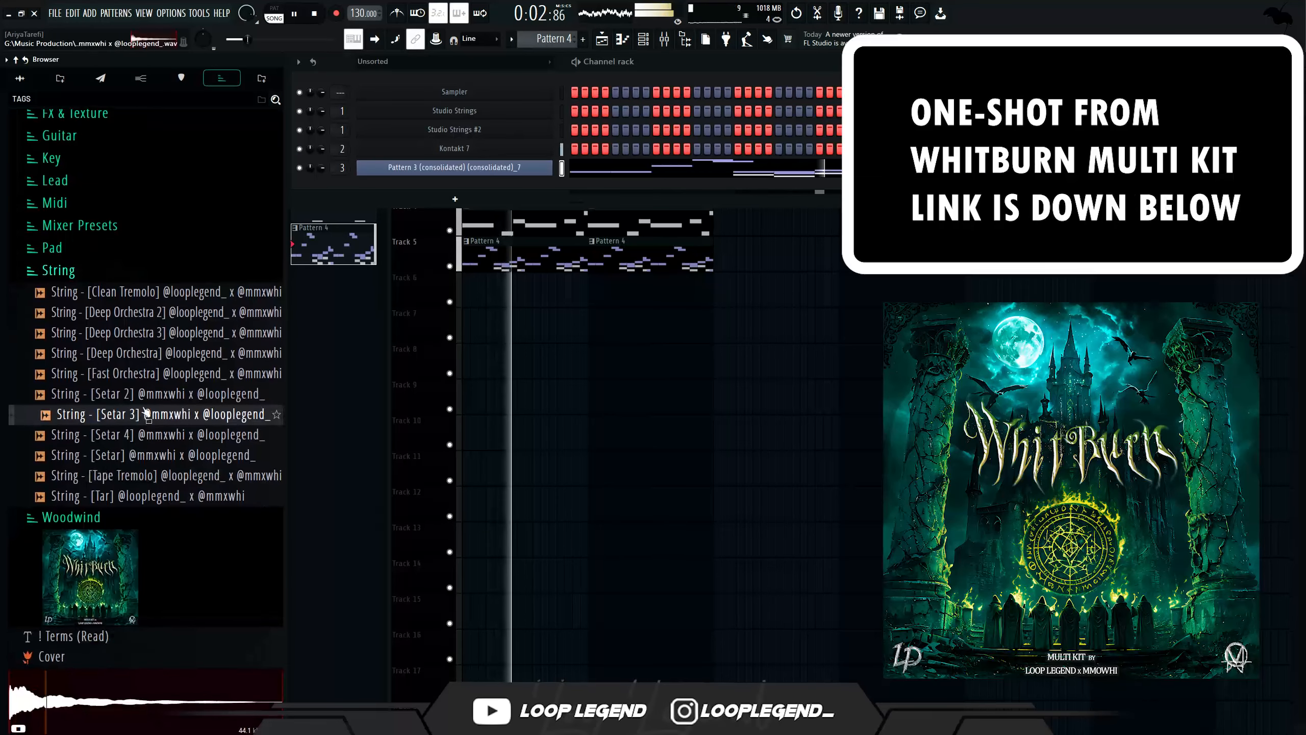
key("Down")
left_click_drag(204, 435, 462, 187)
left_click(435, 227)
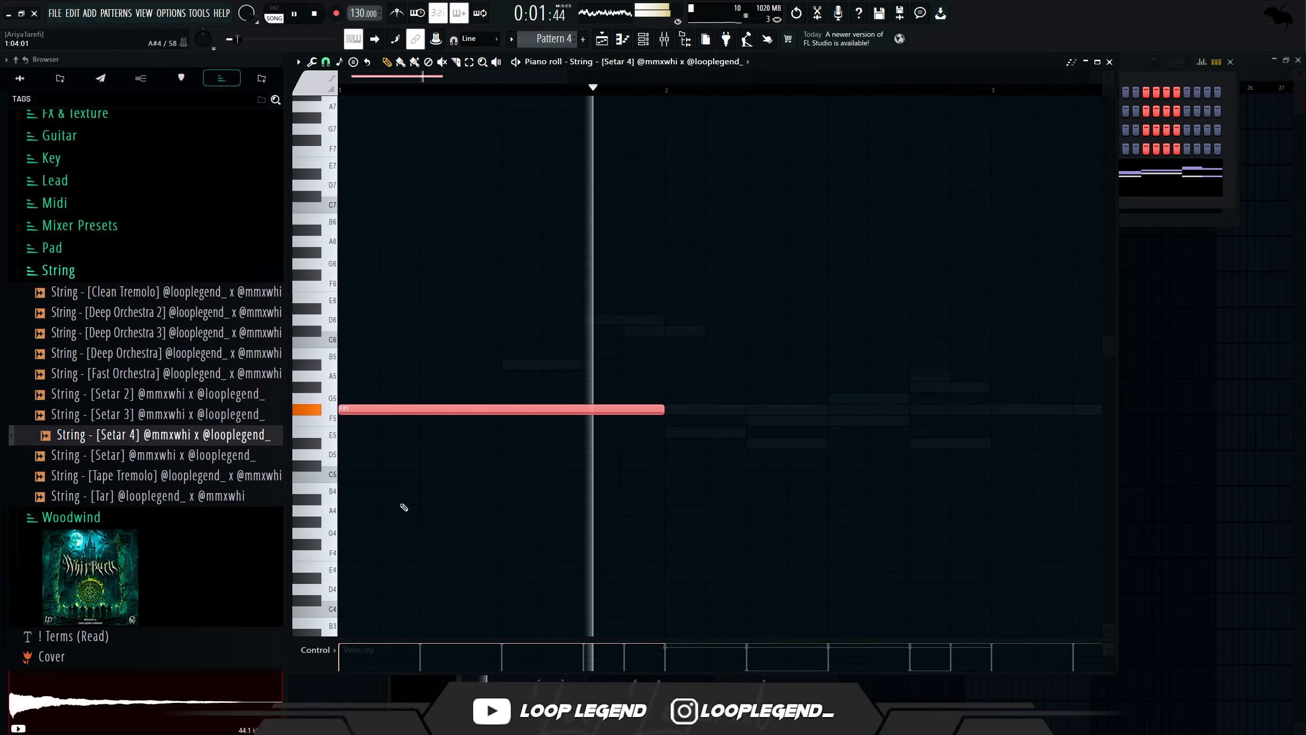
Add a bar-long F#4 note an octave below the F#5 note and play the pattern
scroll(404, 507, "down", 1)
left_click(360, 518)
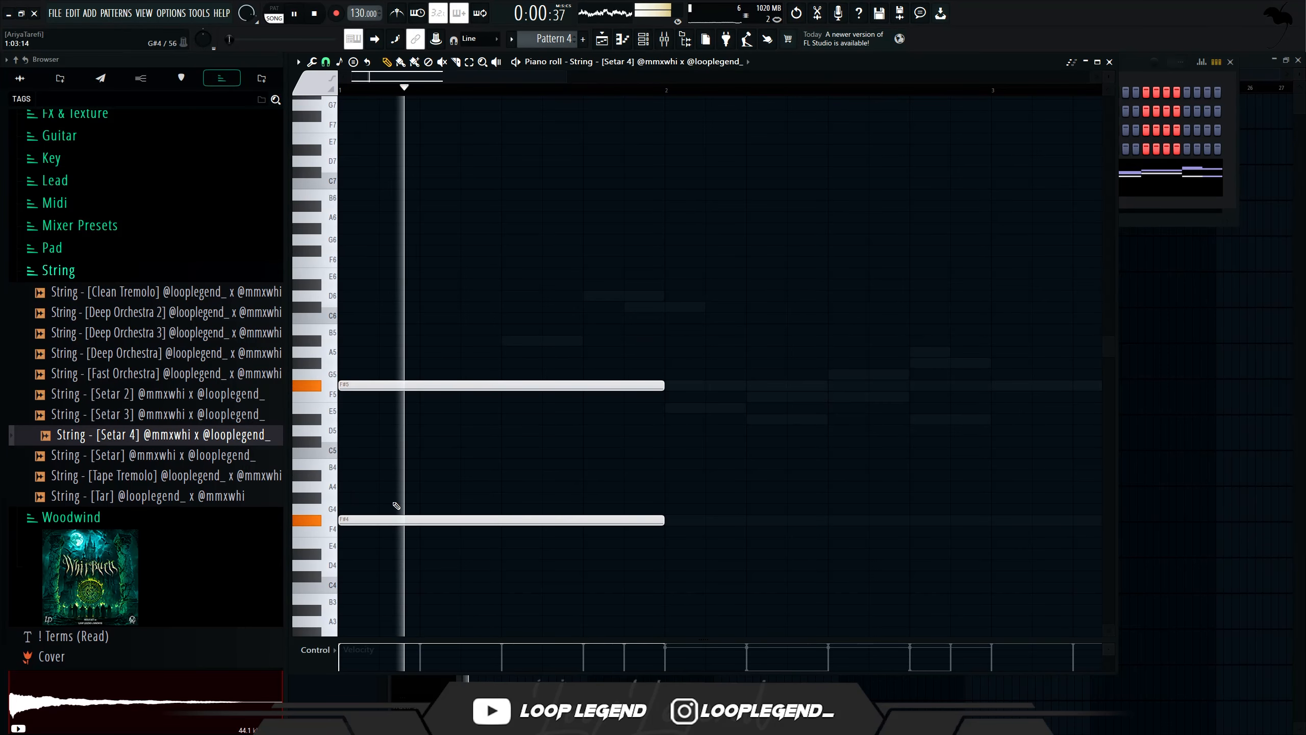
mouse_move(395, 519)
left_mouse_down()
mouse_move(396, 508)
mouse_move(433, 519)
mouse_move(400, 520)
left_mouse_up()
left_click(393, 519)
right_click(419, 519)
key("space")
Try a C#5 note between the two F# notes, lower it to C5, play it and remove it
left_click(360, 441)
key("space")
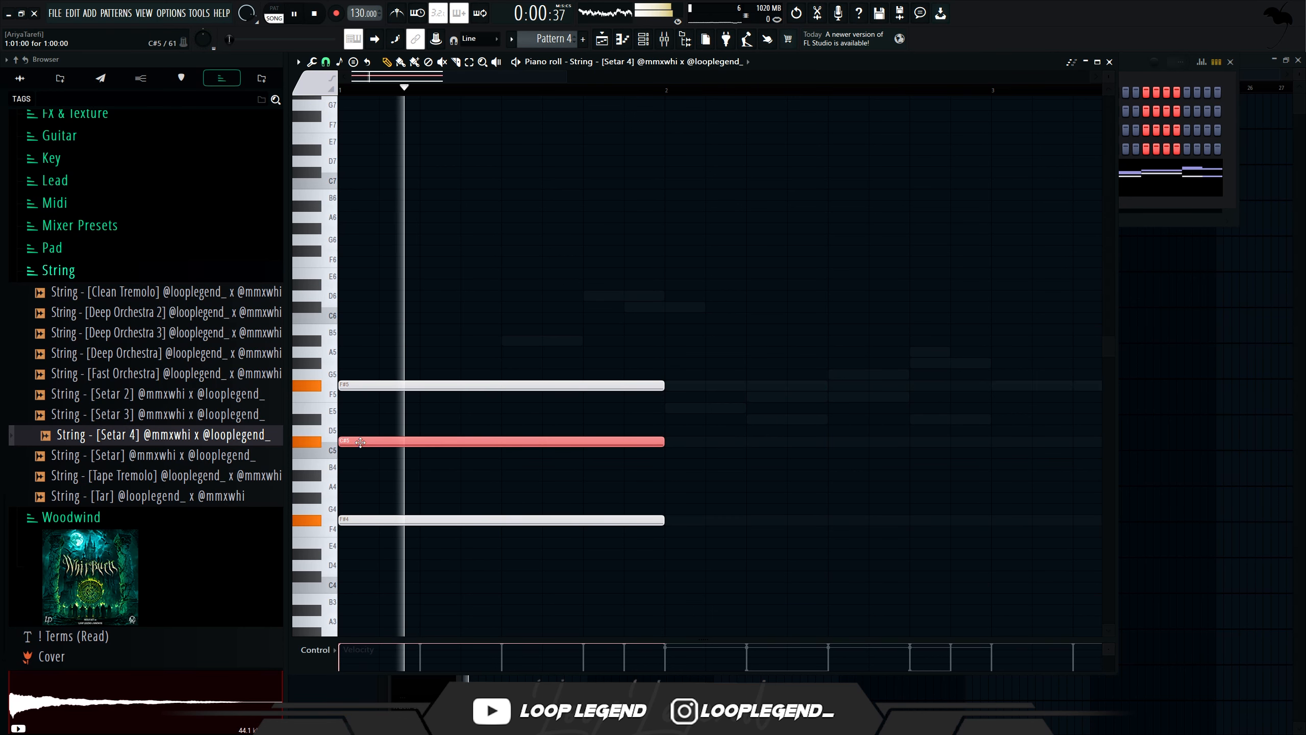
left_click_drag(360, 442, 361, 453)
key("space")
key("space")
right_click(384, 454)
key("space")
Add an E5 note between the two F# notes, lower it to D5 and play the chord
left_click(346, 405)
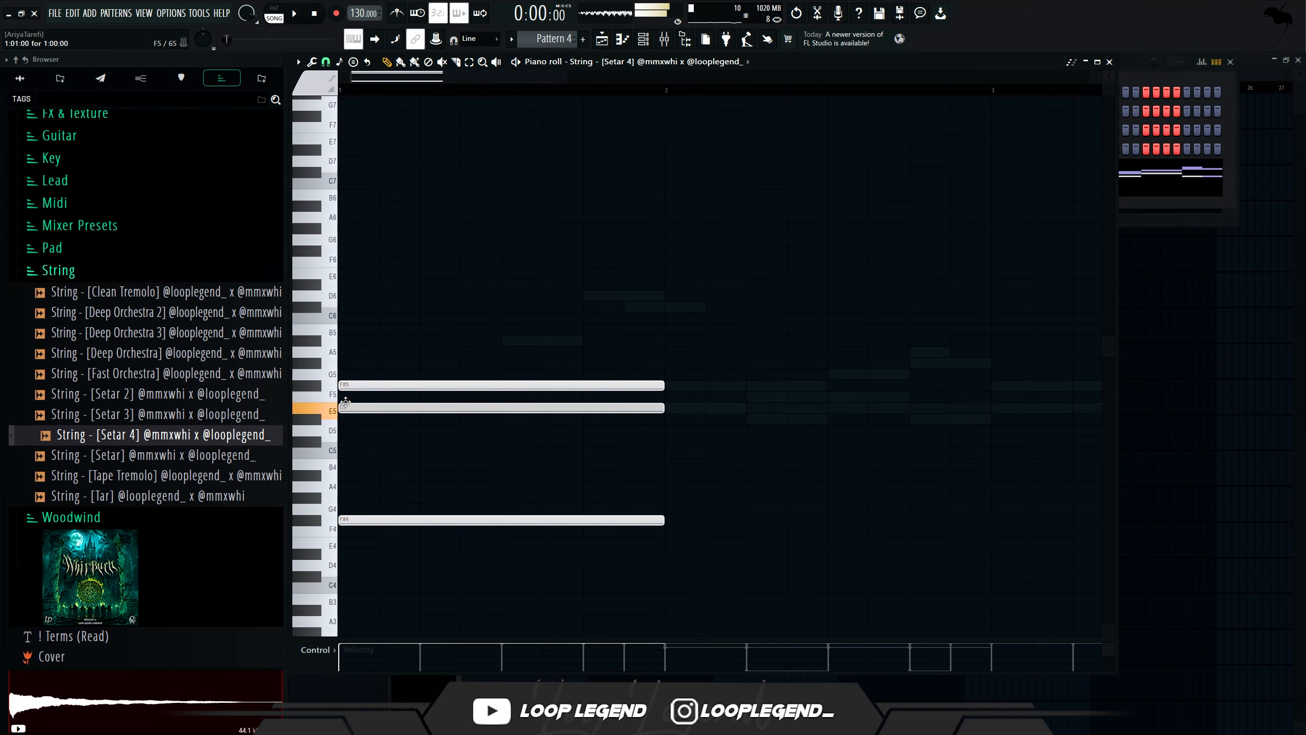
left_click_drag(346, 405, 428, 475)
key("space")
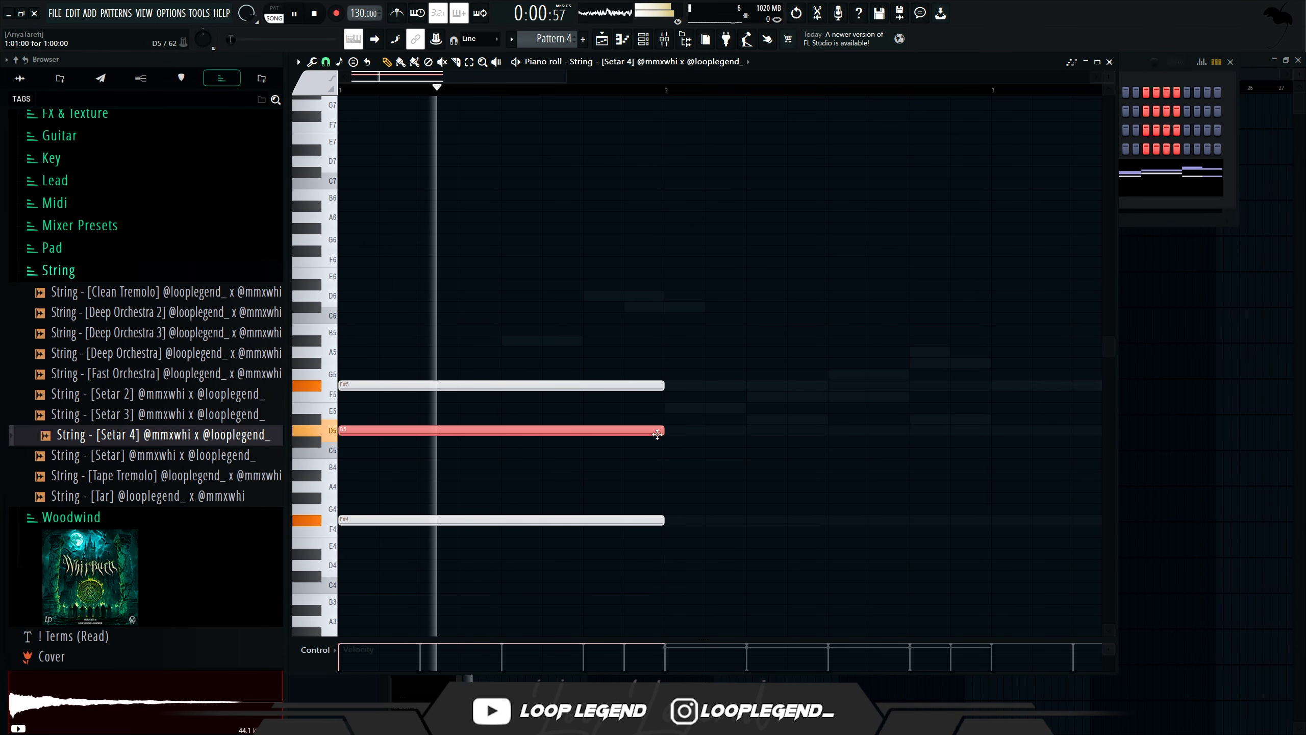
Move the middle note to C#5, raise it an octave to C#6, and play the chord twice per bar in half-bar notes
left_click_drag(657, 433, 665, 443)
key("ctrl+Down")
key("space")
key("space")
key("ctrl+Up")
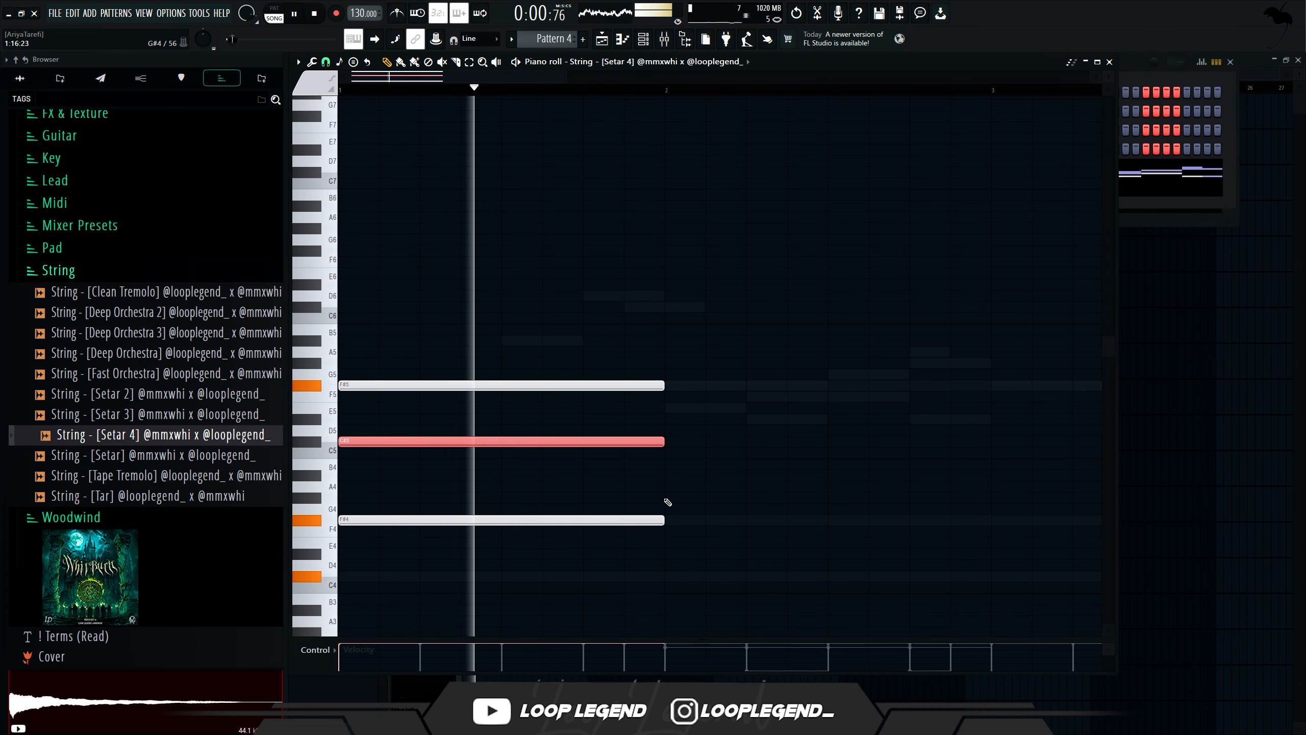
key("ctrl+Up")
key("space")
key("space")
key("space")
key("space")
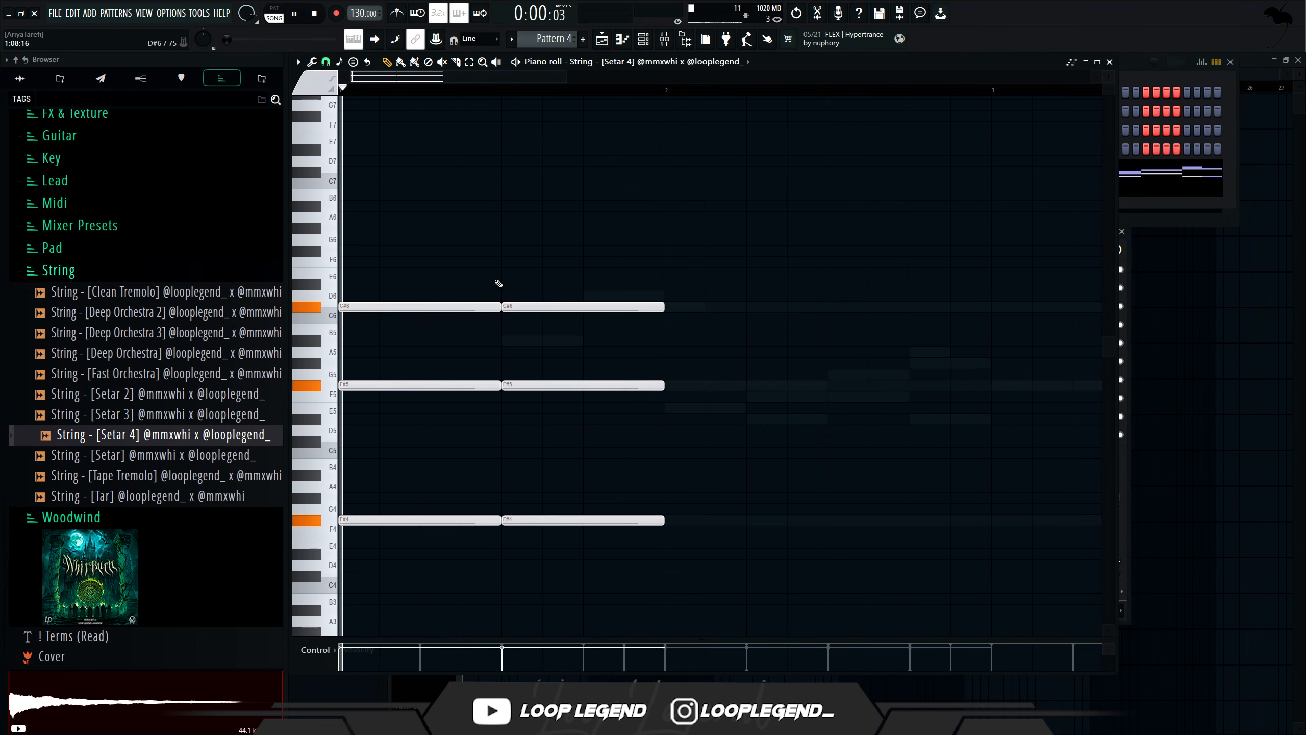
Add a D6 note over the second half of bar 1 and a one-beat B5 note on the fourth beat
left_click(507, 293)
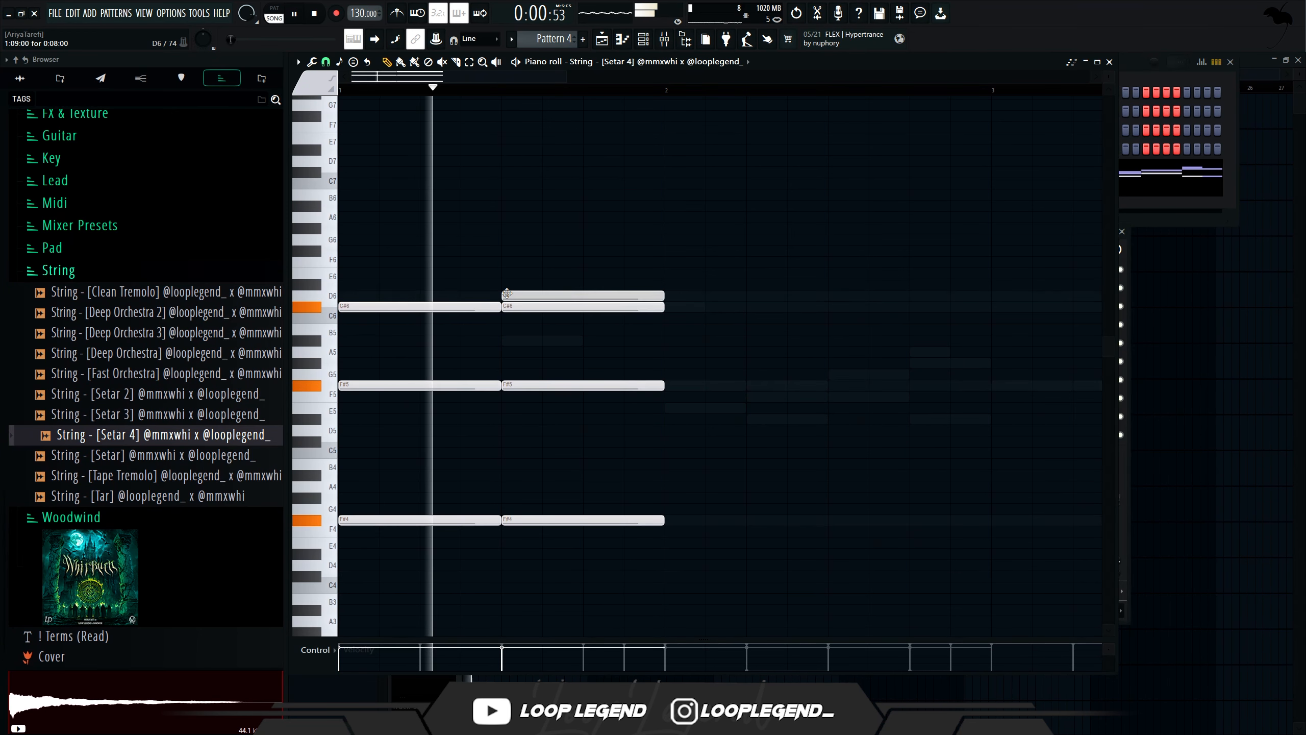
key("space")
key("space")
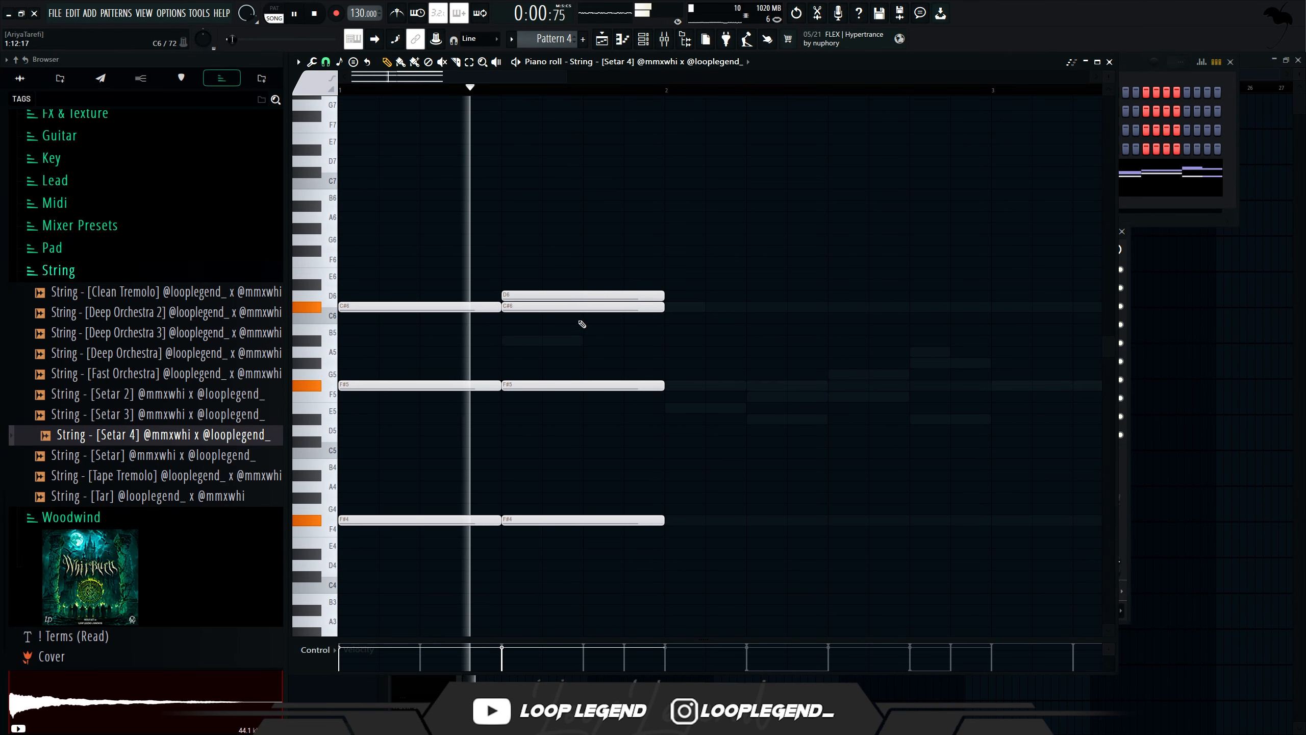
left_click(584, 328)
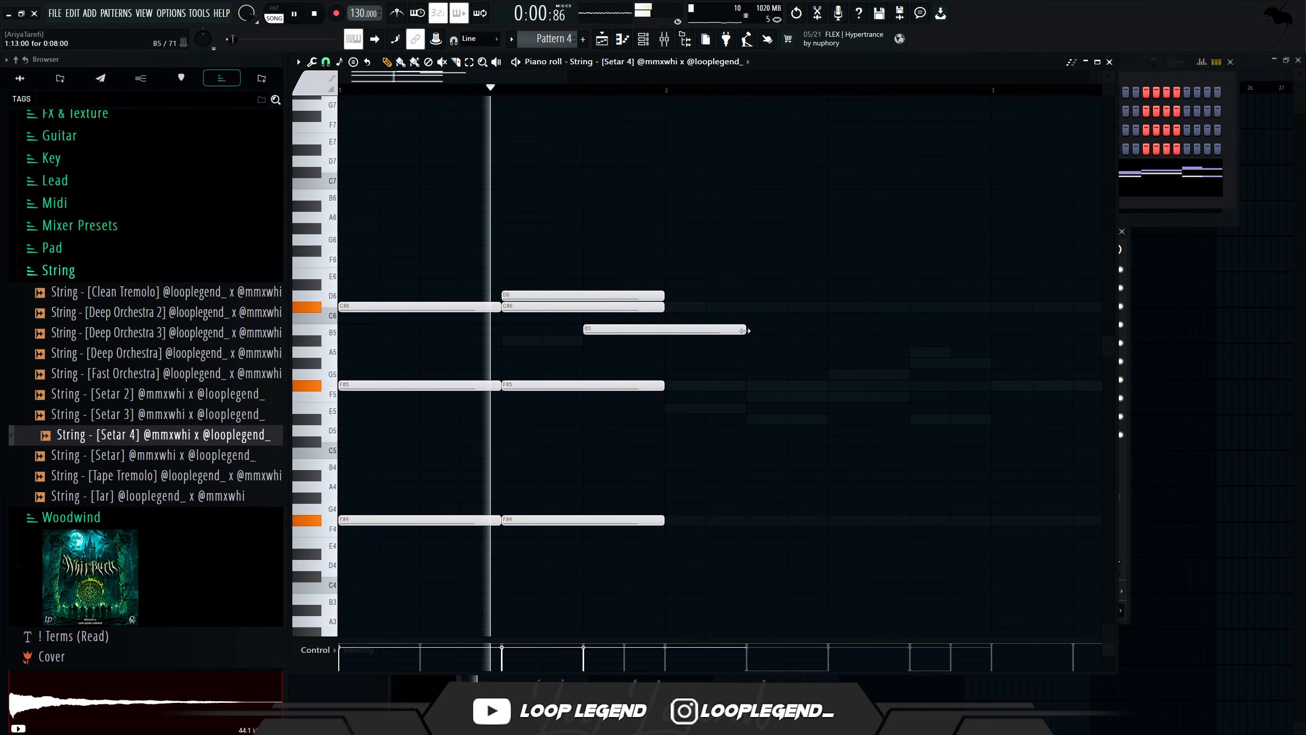
left_click_drag(745, 330, 664, 330)
Add a one-beat A5 note at the start of bar 2 and duplicate the bar 1 notes into bar 2
left_click(700, 353)
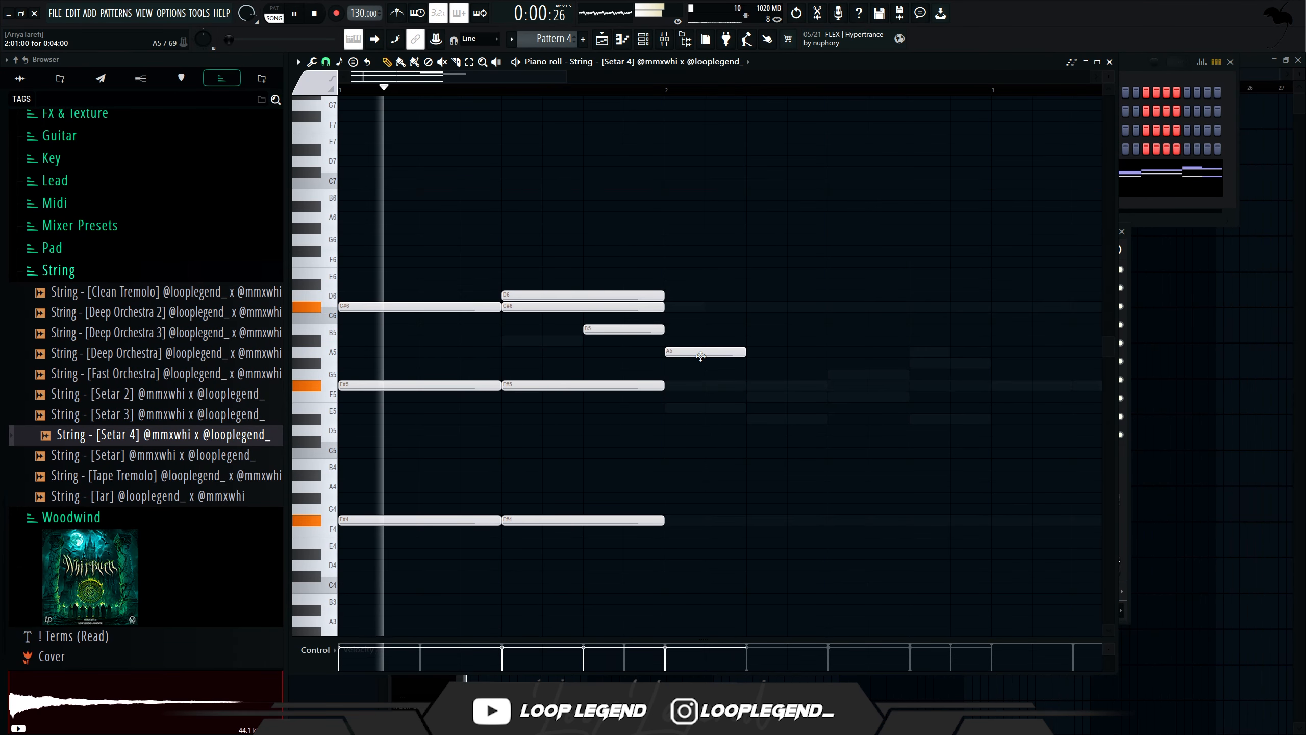
key("ctrl+v")
key("ctrl+d")
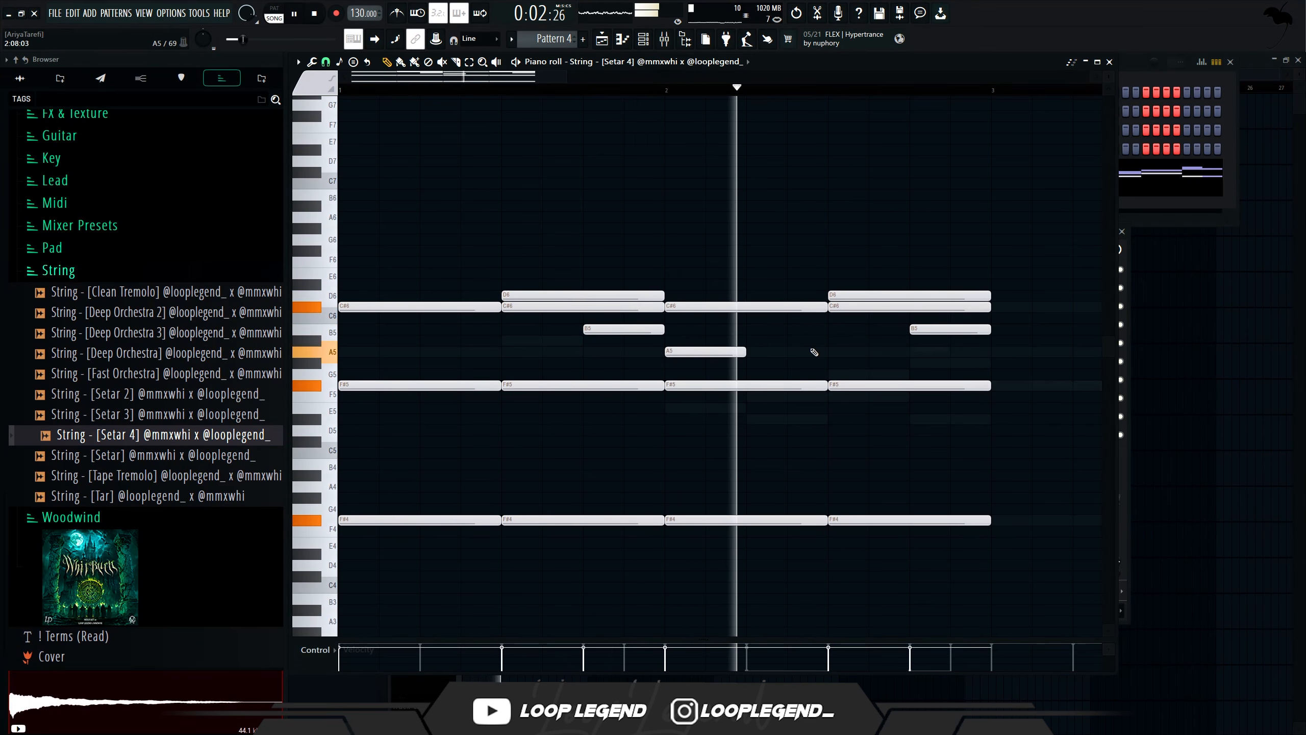
Try a one-beat G#5 note on the third beat of bar 2 and delete it
left_click(844, 362)
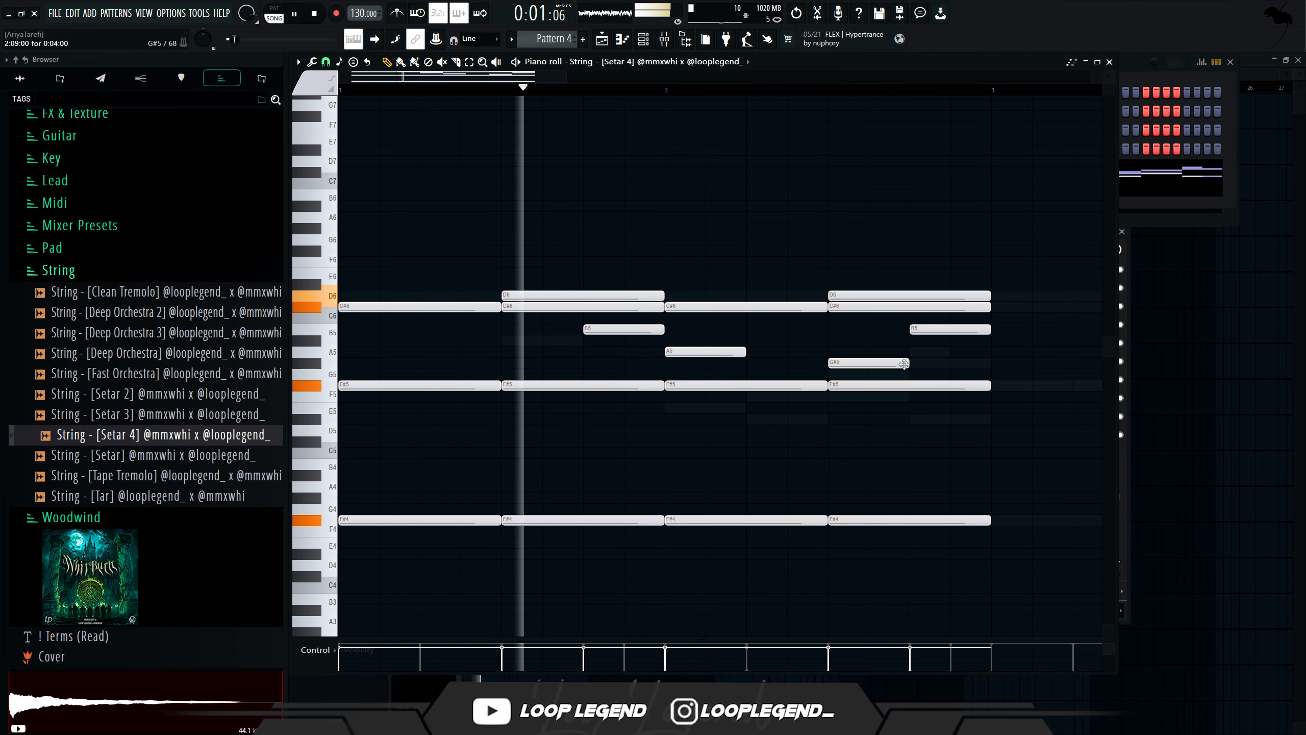
scroll(696, 365, "down", 2)
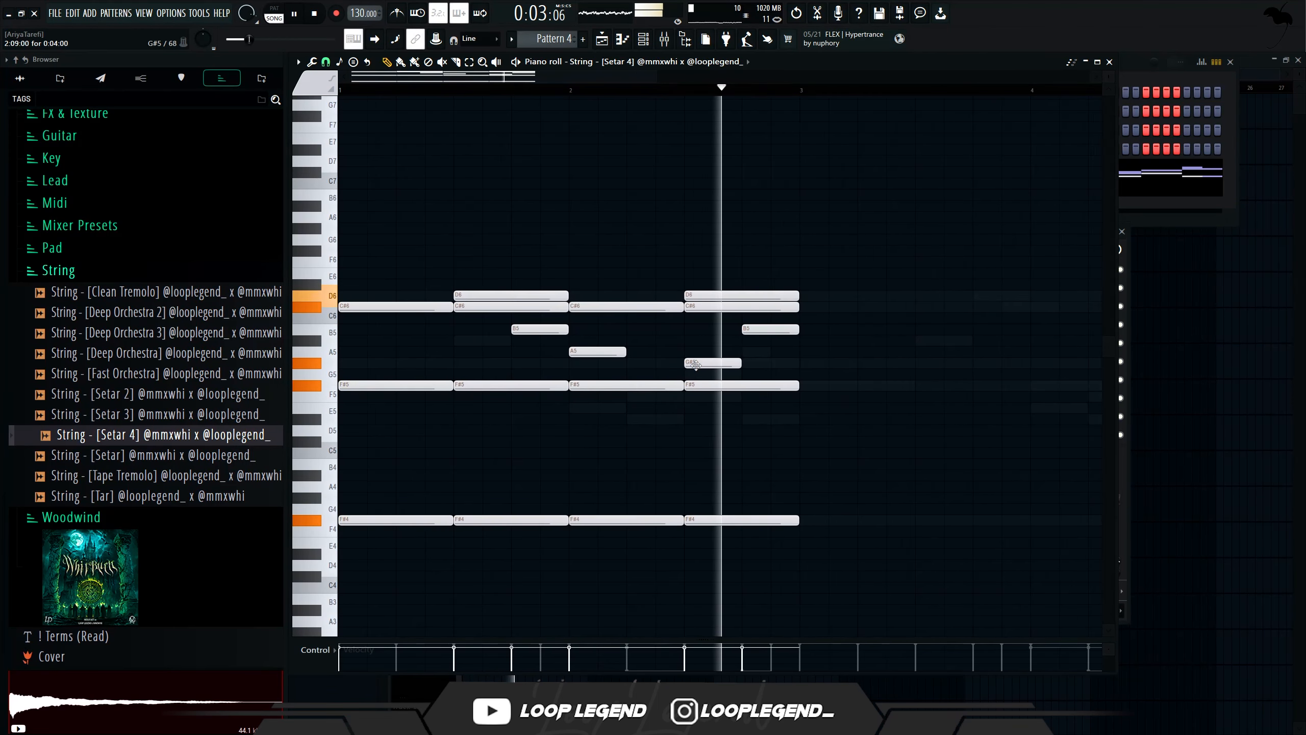
right_click(696, 365)
Duplicate the two-bar string part into bars 3 and 4 and clone the Setar 4 channel
key("ctrl+b")
key("space")
key("F6")
right_click(478, 198)
left_click(572, 321)
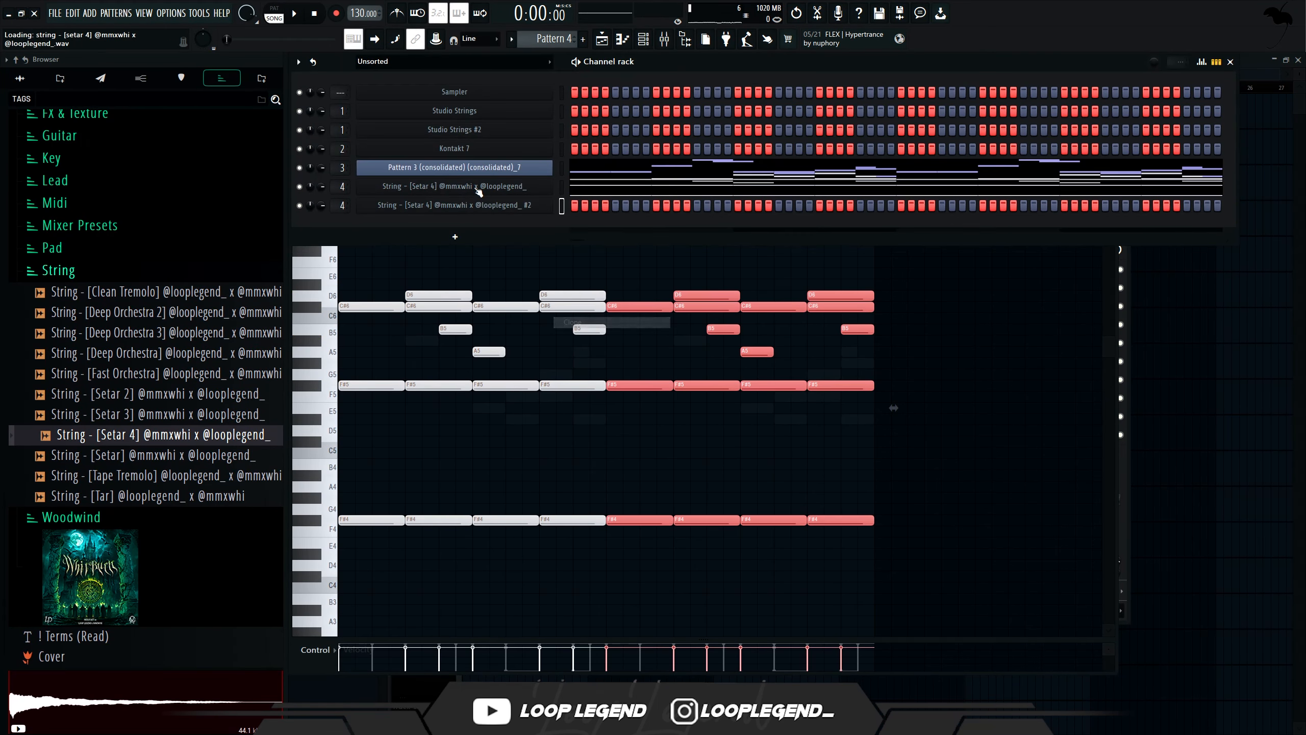
In the cloned channel, place one-beat G#5 notes on bar 2's third and fourth beats, with the second note's velocity at 70%
key("F7")
scroll(541, 352, "up", 2)
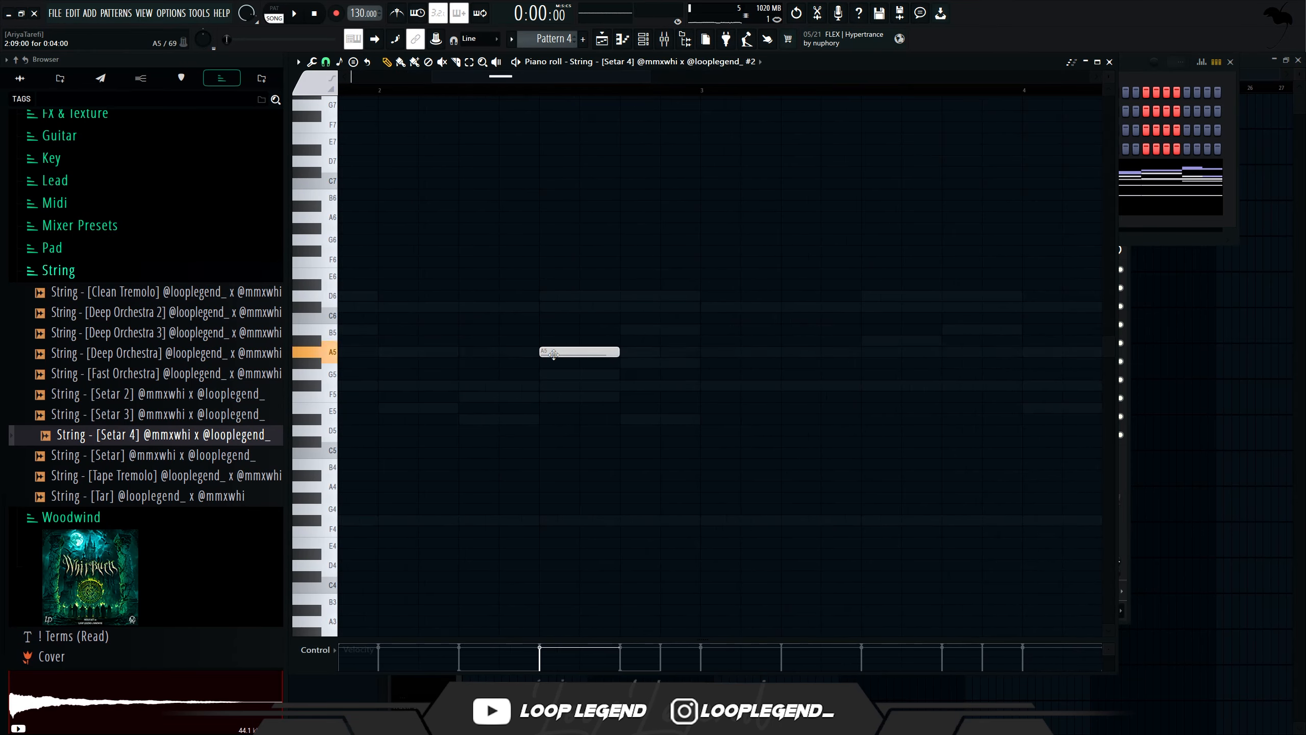
mouse_move(553, 354)
left_mouse_down()
mouse_move(553, 386)
mouse_move(553, 346)
mouse_move(553, 363)
left_mouse_up()
left_click_drag(645, 361, 645, 361)
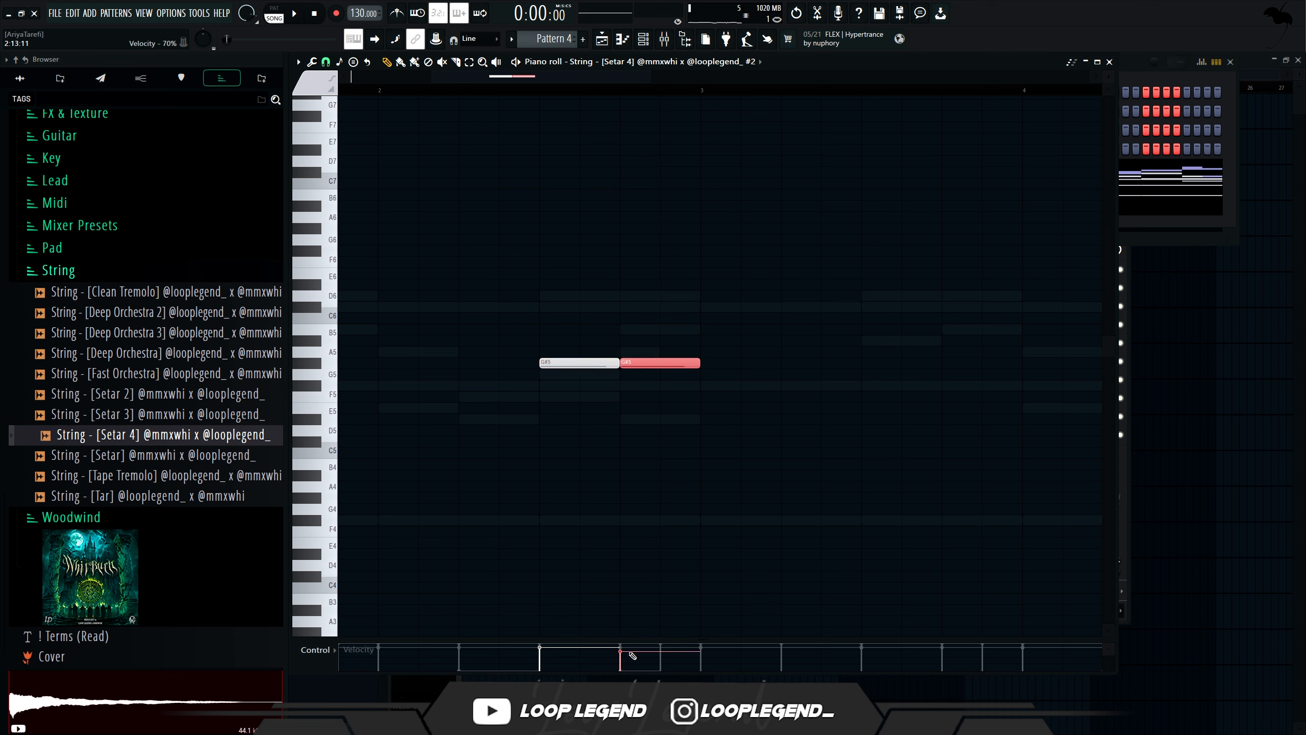
Try a D6 note with a slide on bar 2's fourth beat, move it down and delete it
left_click(626, 296)
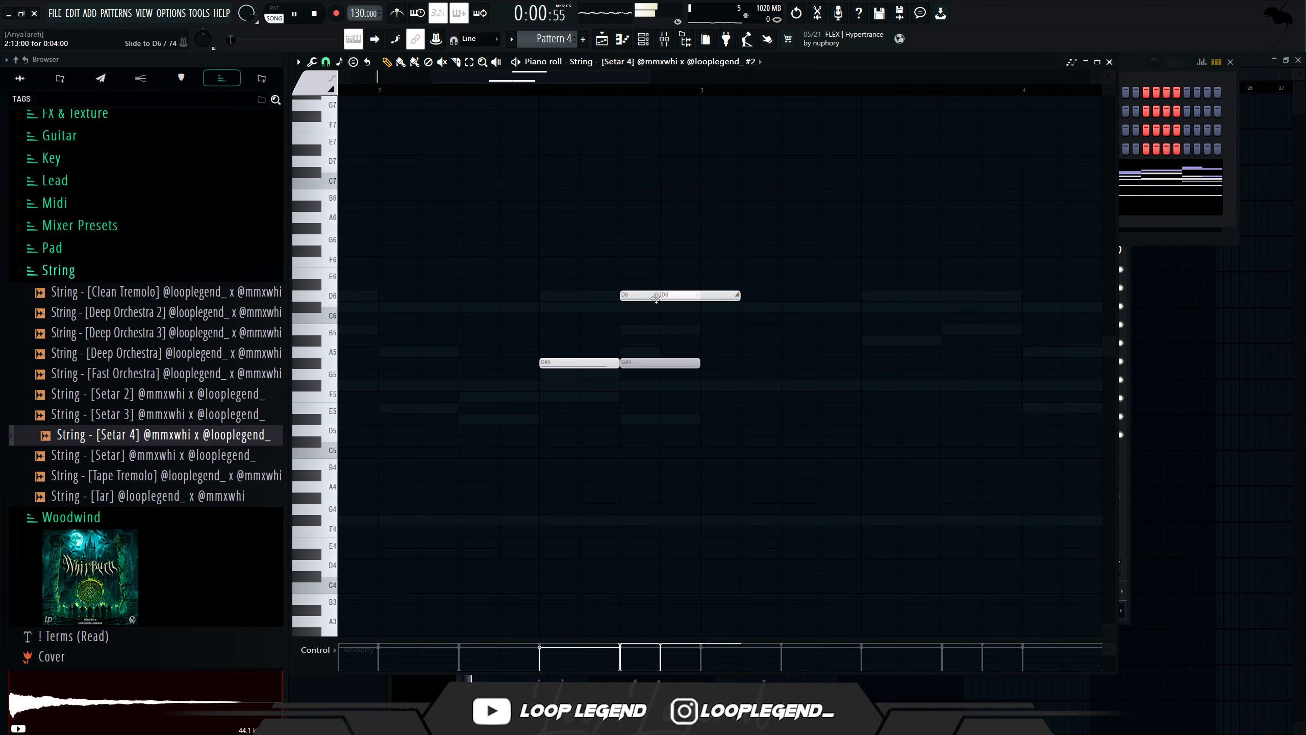
left_click_drag(655, 299, 663, 377)
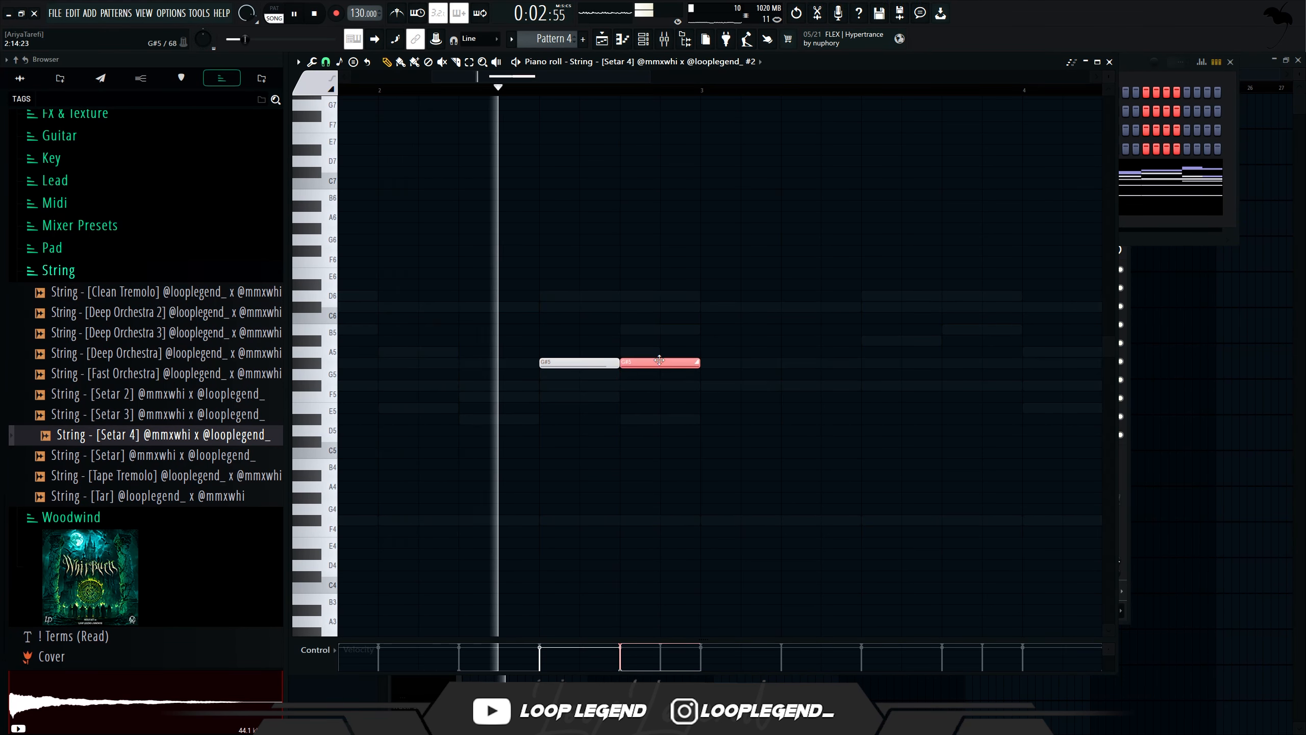
key("Delete")
Select both G#5 notes, repeat them in the second half of bar 4 and return to the cloned channel
key("ctrl+a")
scroll(859, 362, "left", 2)
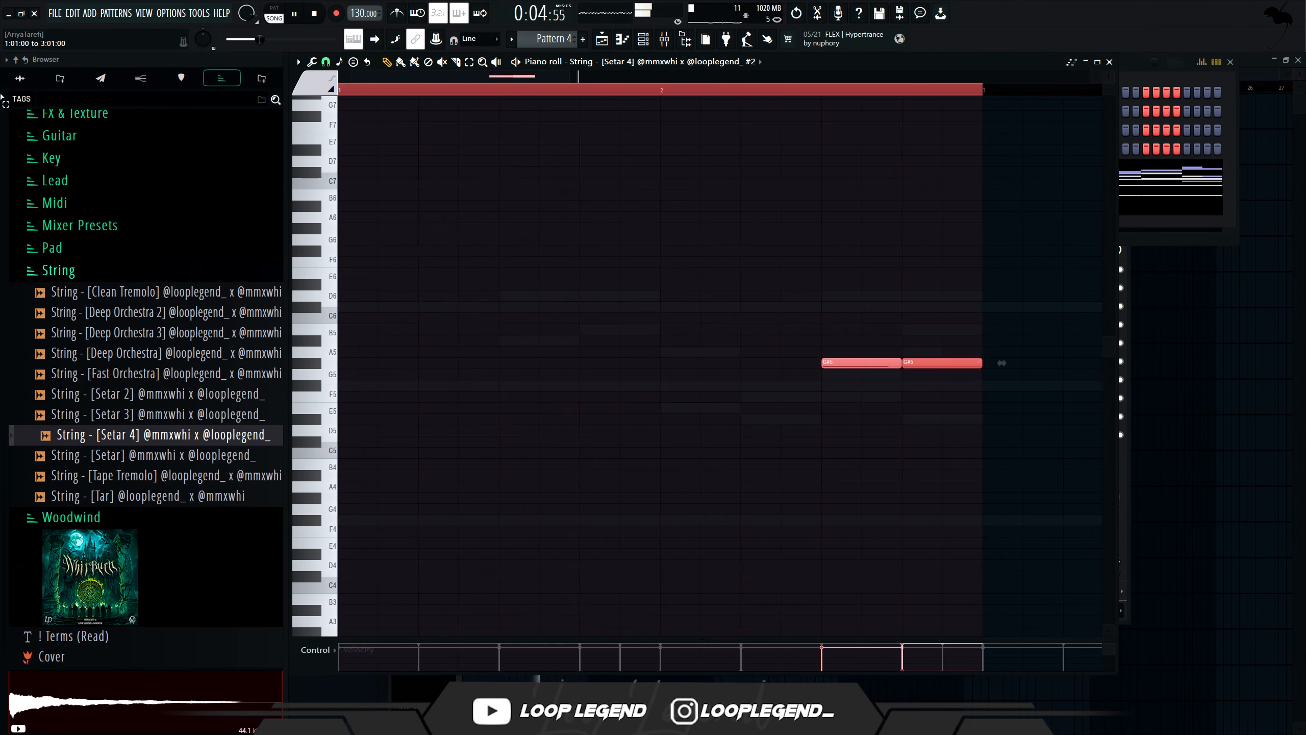
key("F7")
left_click(479, 205)
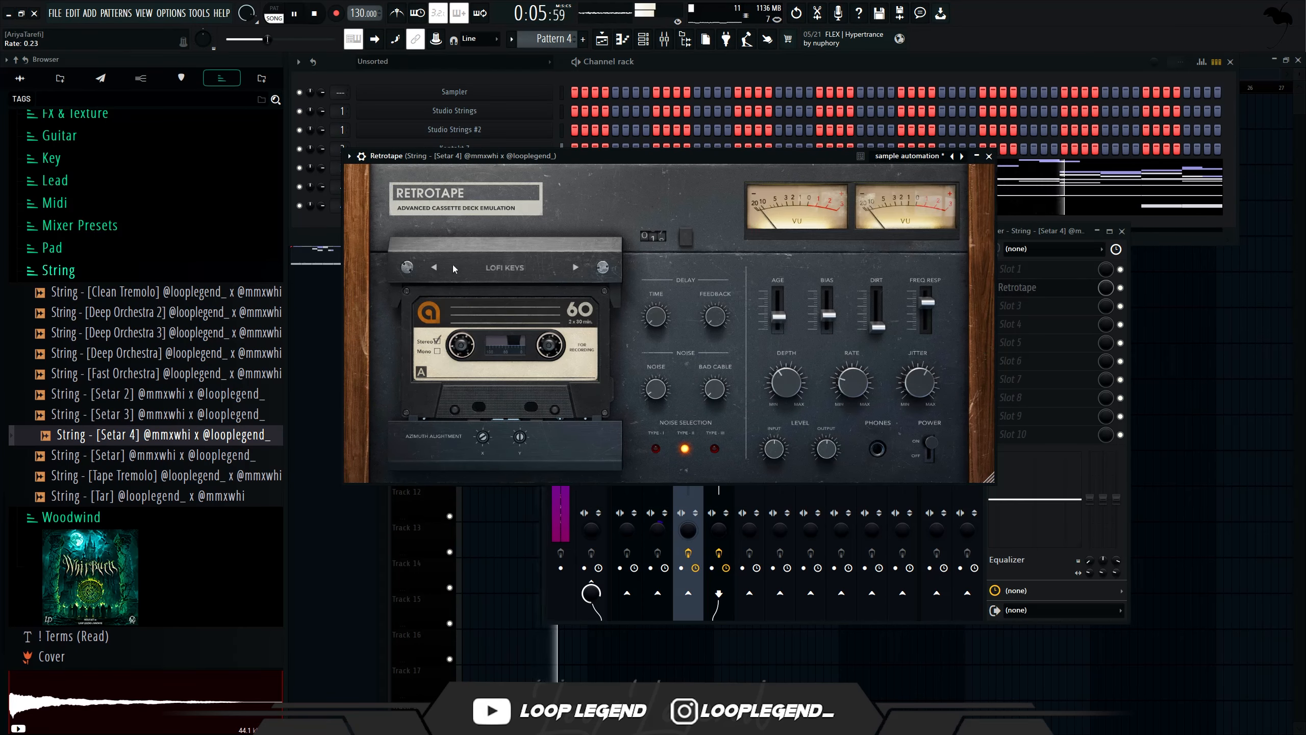
Audition Retrotape presets on the Setar 4 mixer track, including Piano Gentle LFO and Piano Mid Presence
left_click(575, 268)
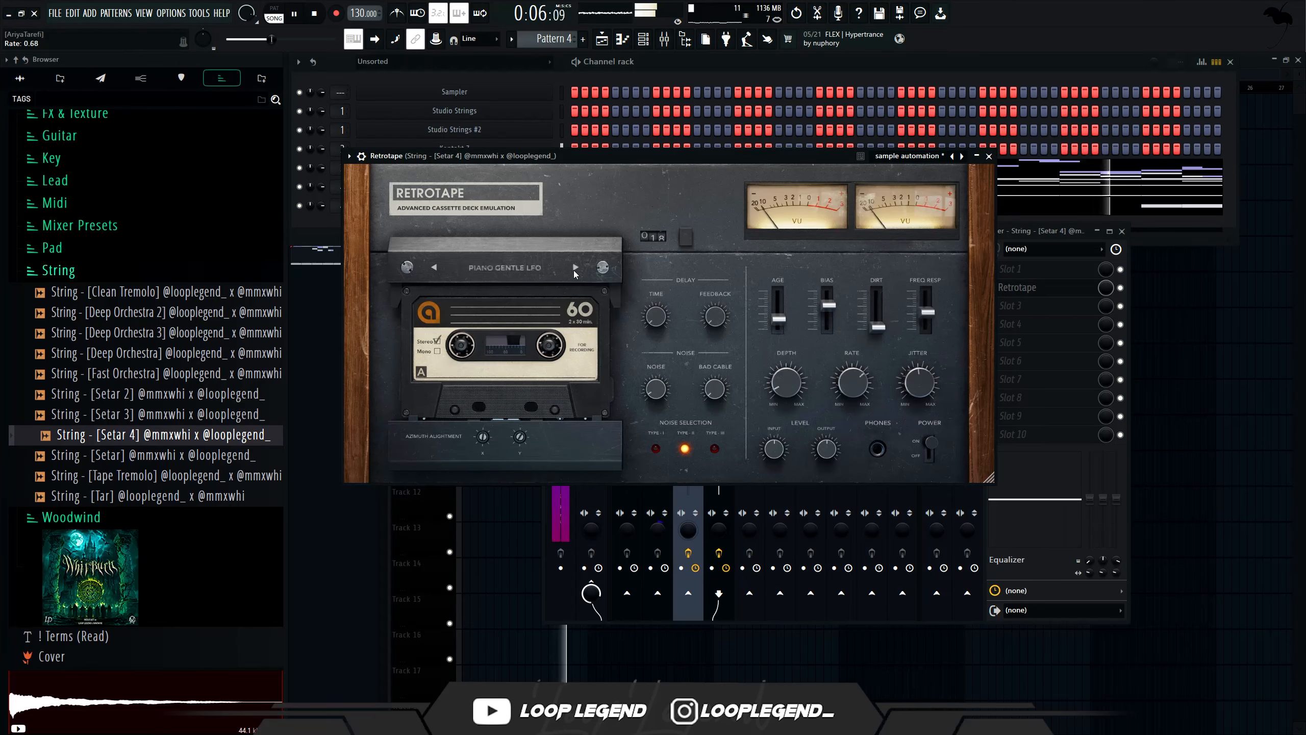
left_click(436, 268)
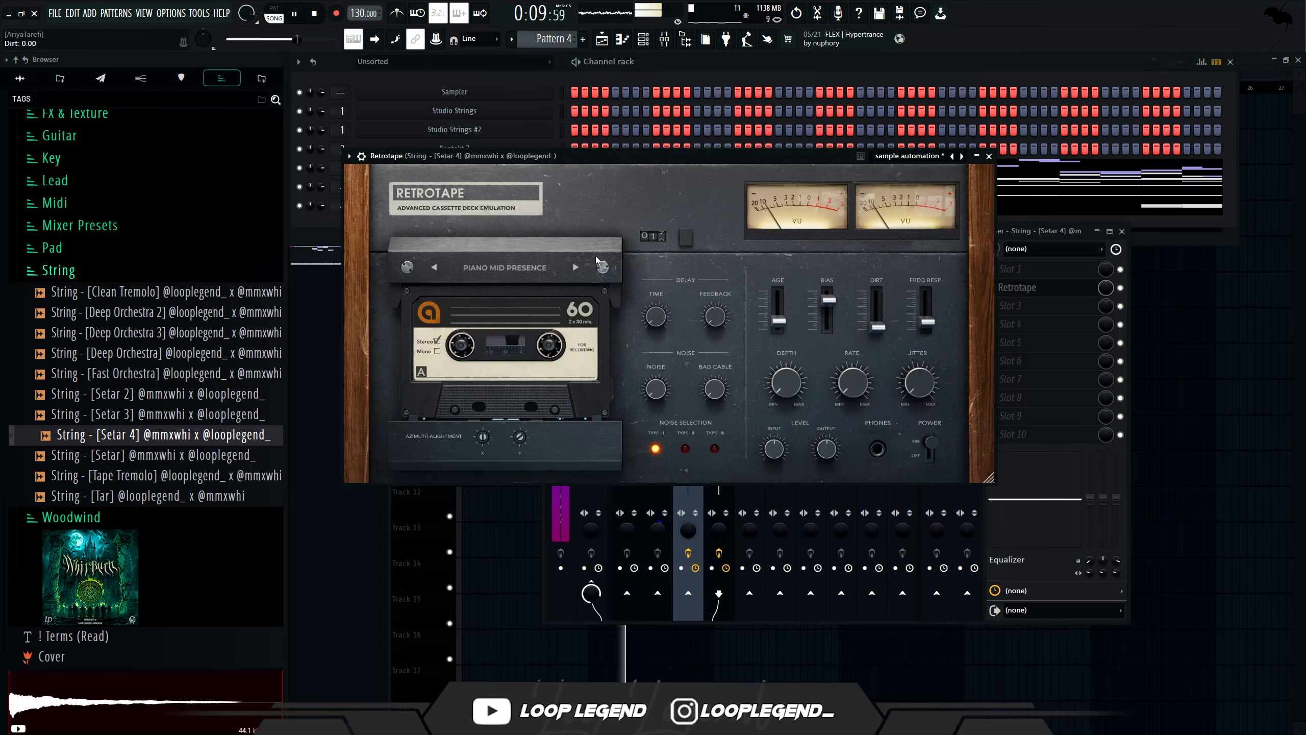
left_click(576, 267)
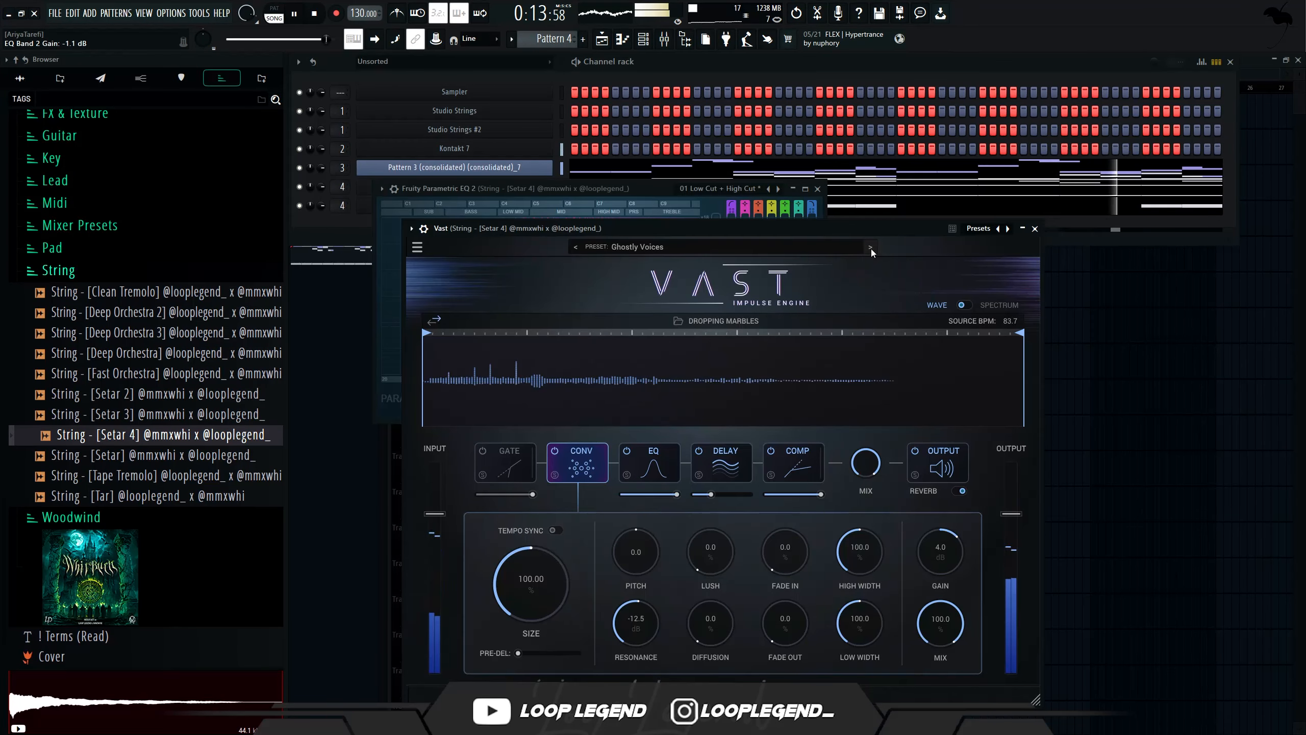
Audition Vast presets Ghostly Voices and House of Mirrors on the string track, stop playback and reposition the mixer
left_click(869, 247)
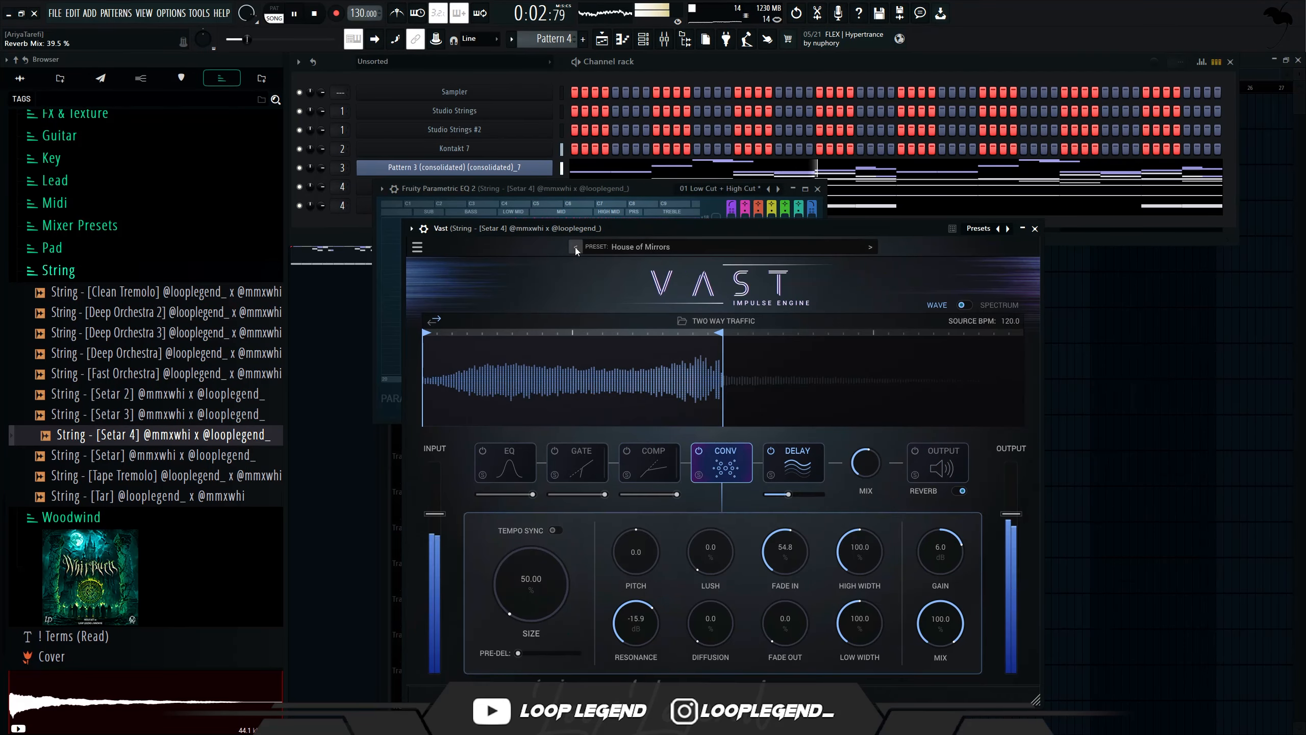
key("Escape")
key("F9")
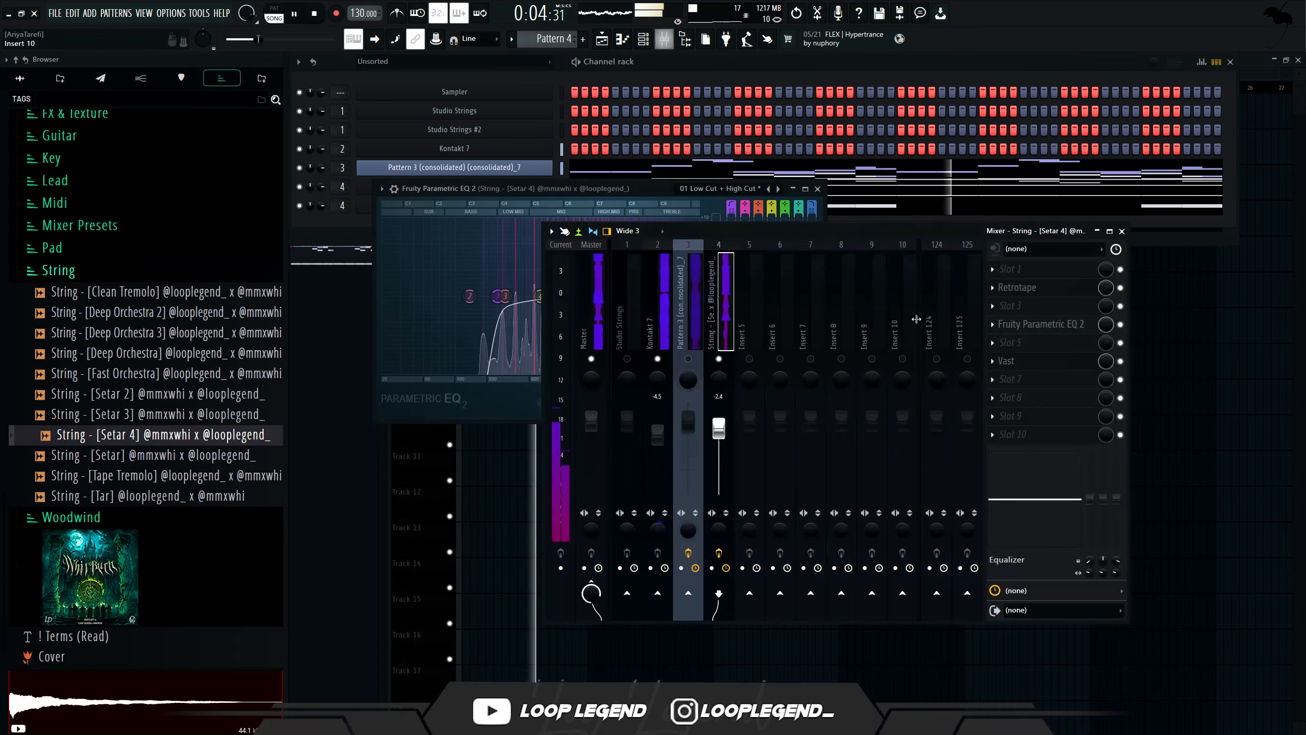
left_click(994, 364)
key("Escape")
key("space")
left_click_drag(881, 226, 772, 200)
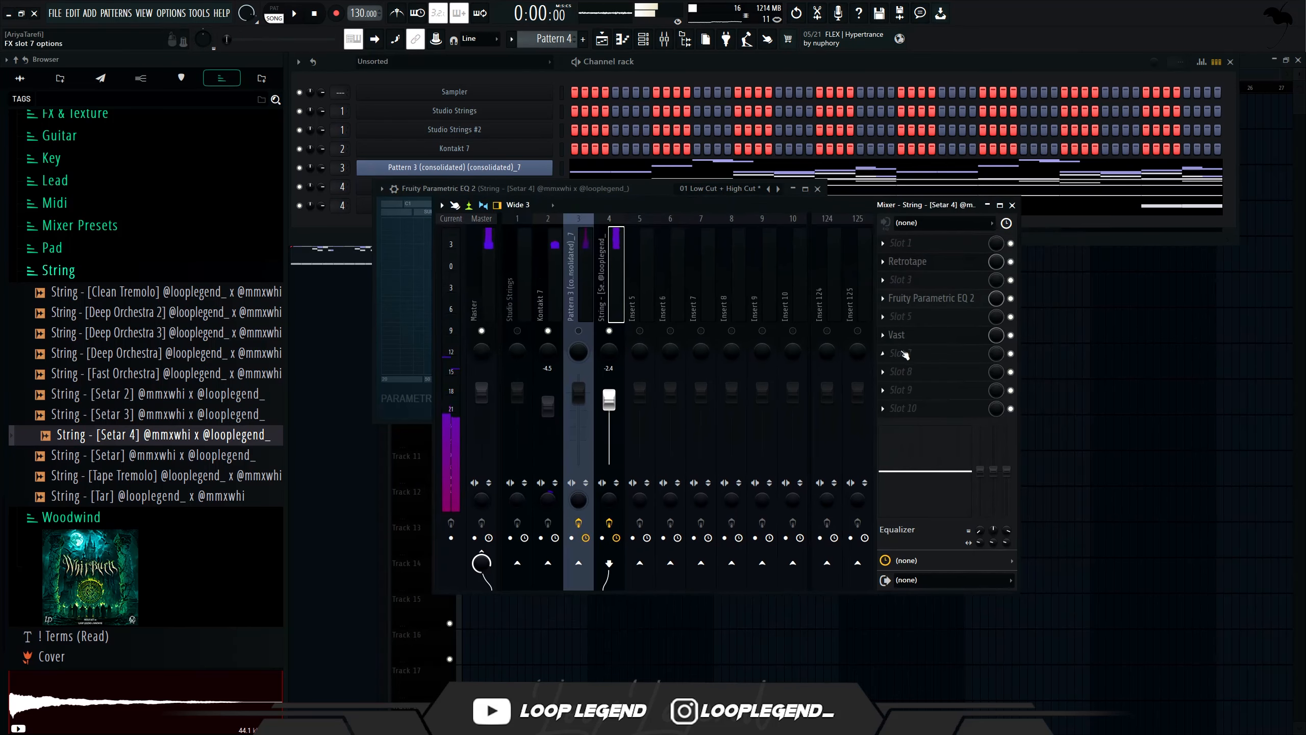
Add a second Vast effect in slot 8 of the string track and audition its House of Mirrors preset
left_click(882, 334)
left_click(911, 404)
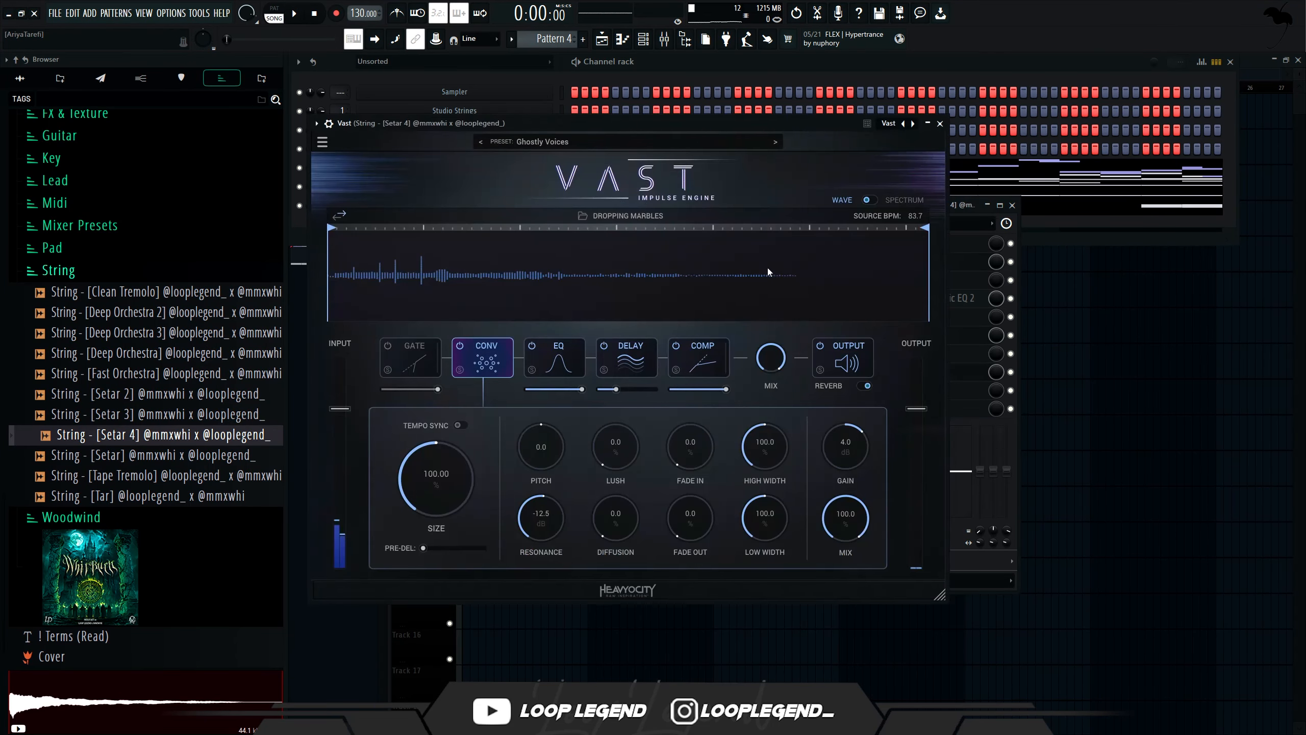
left_click(776, 142)
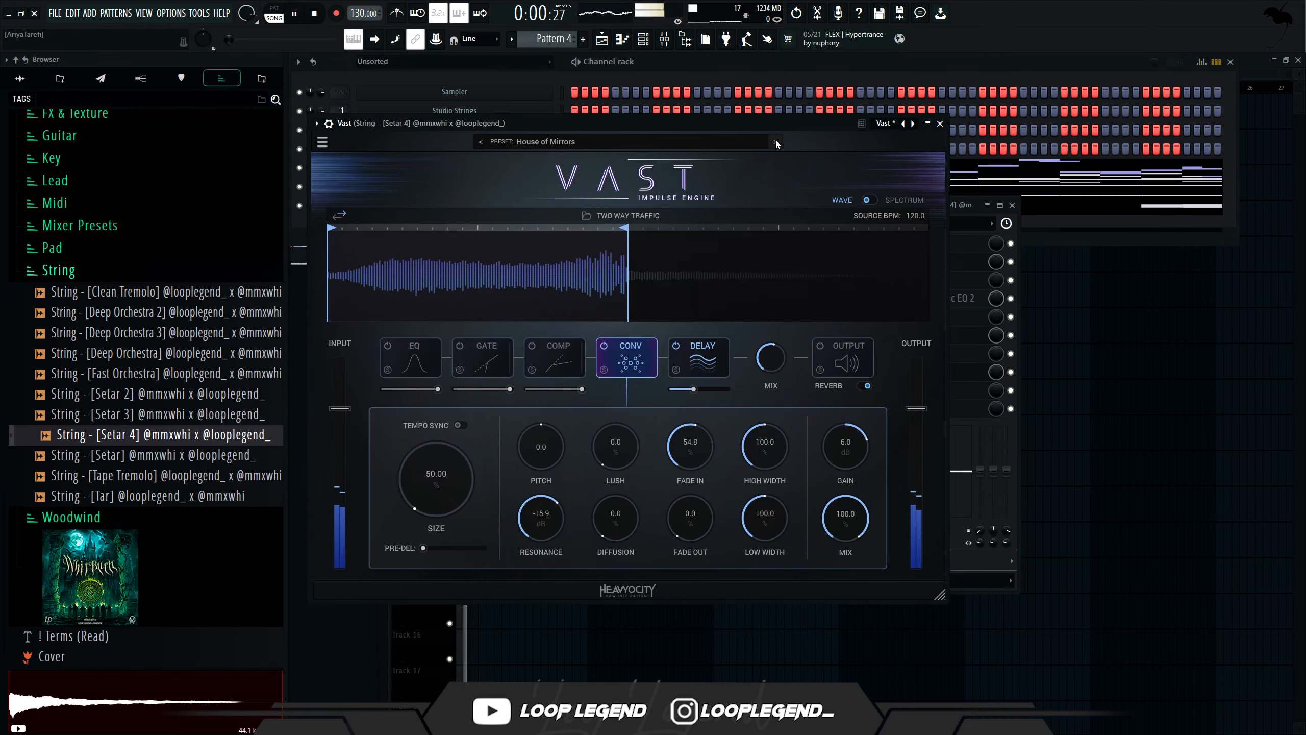
left_click(939, 124)
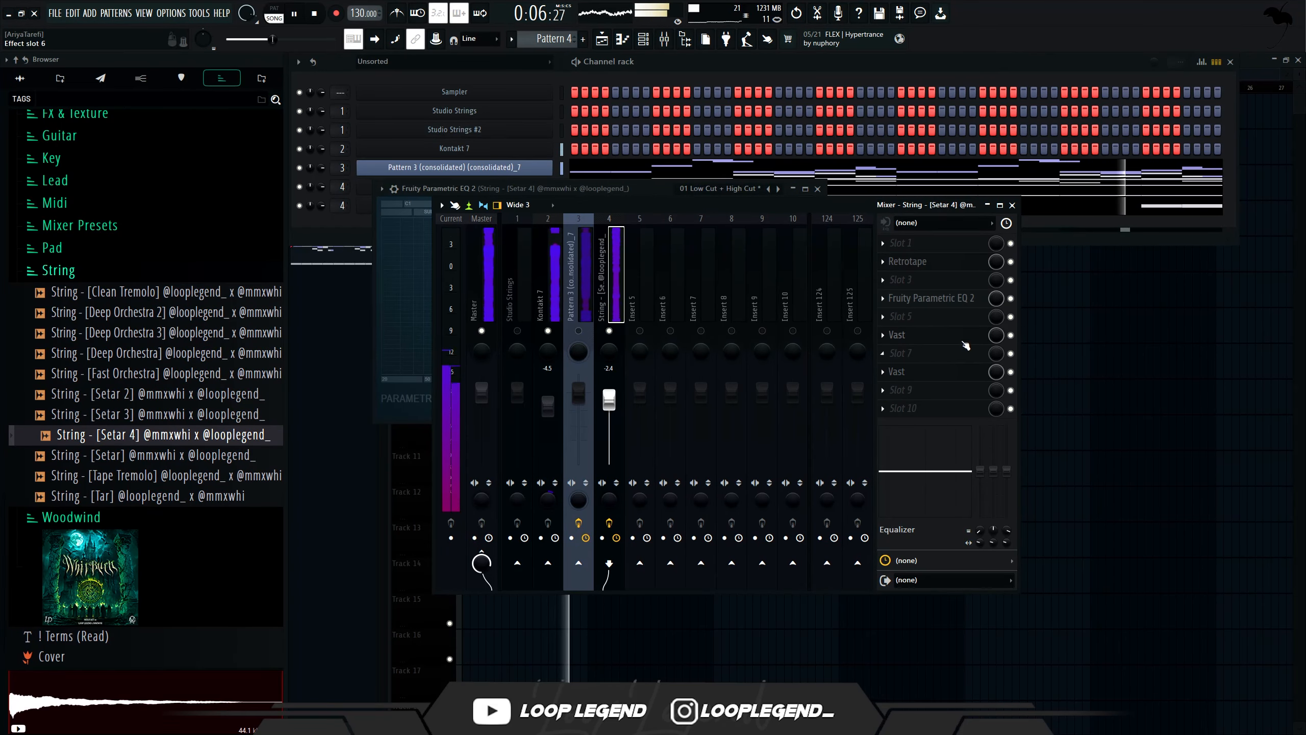
Consolidate the Setar 4 playlist clips to audio and set the consolidated clip's time-stretching mode to Stretch
left_click(943, 343)
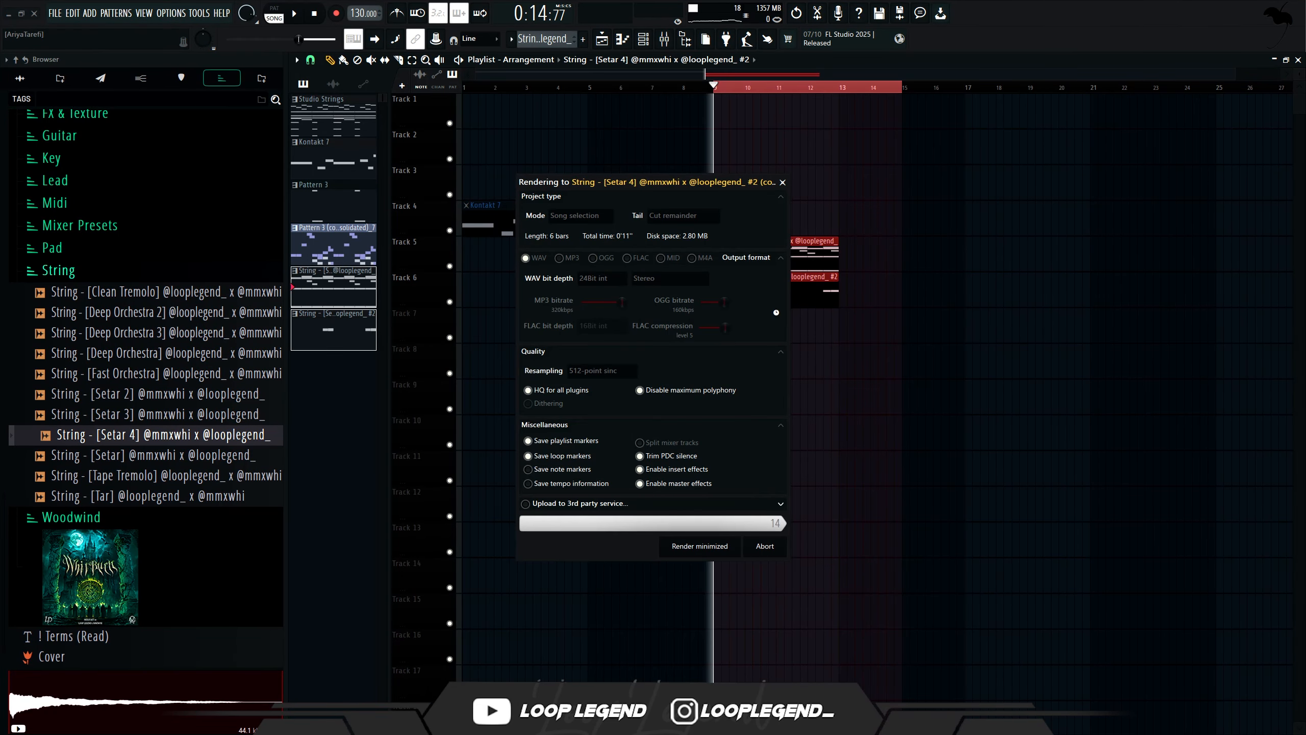
key("space")
left_click(599, 171)
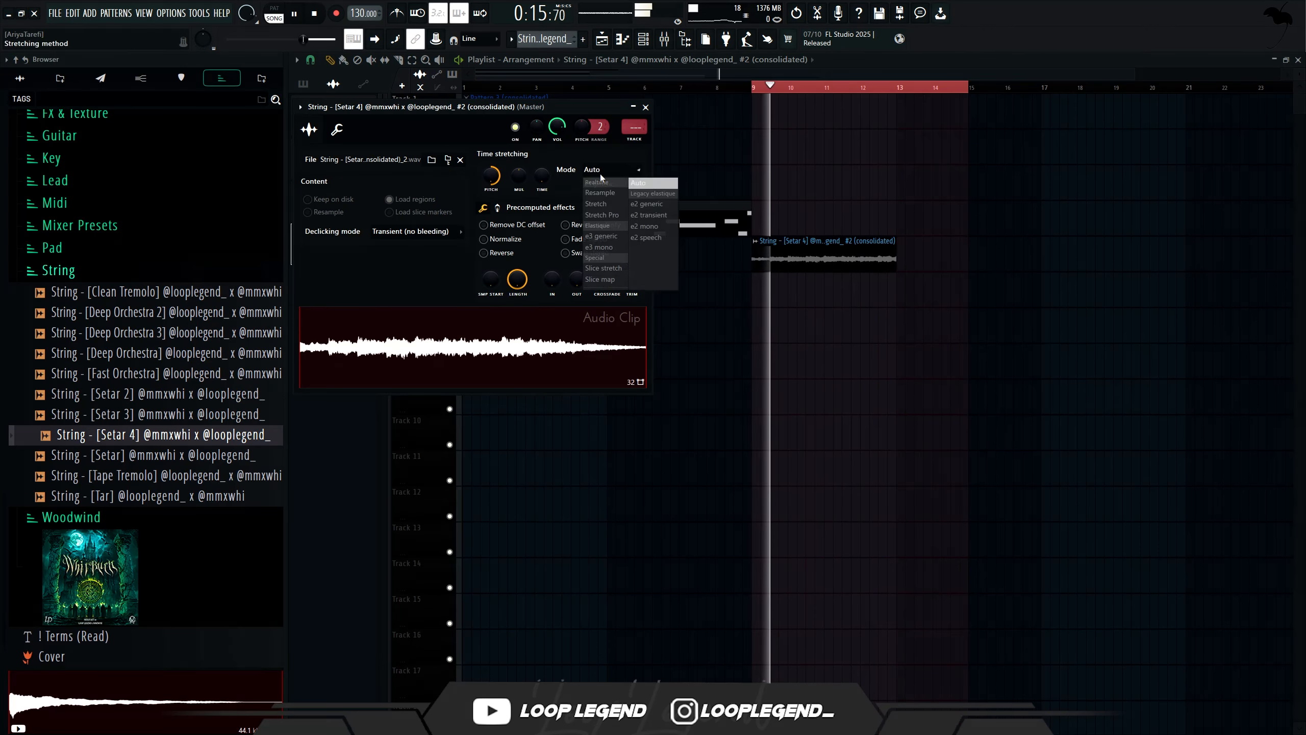
left_click(605, 203)
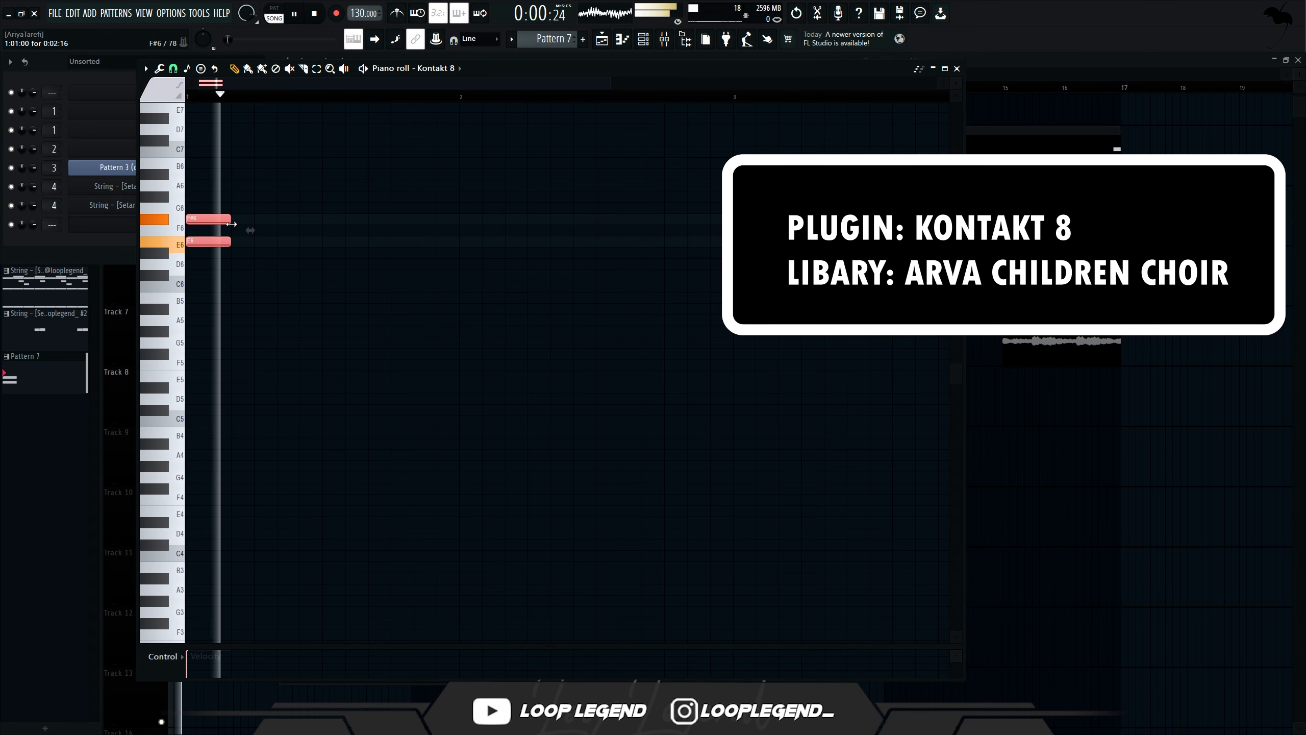
Duplicate the E6 and F#6 chord twice so three consecutive chords fill the first bar of the Kontakt 8 pattern
key("ctrl+b")
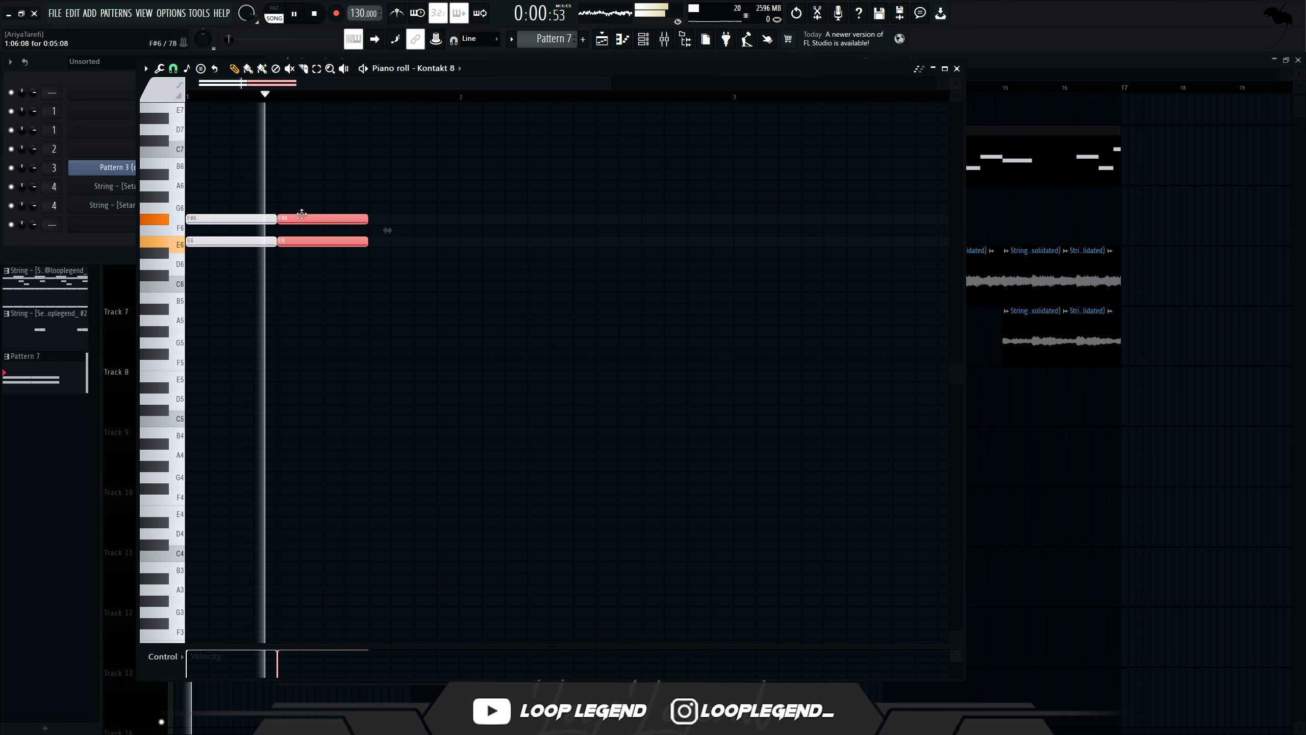
key("ctrl+b")
key("space")
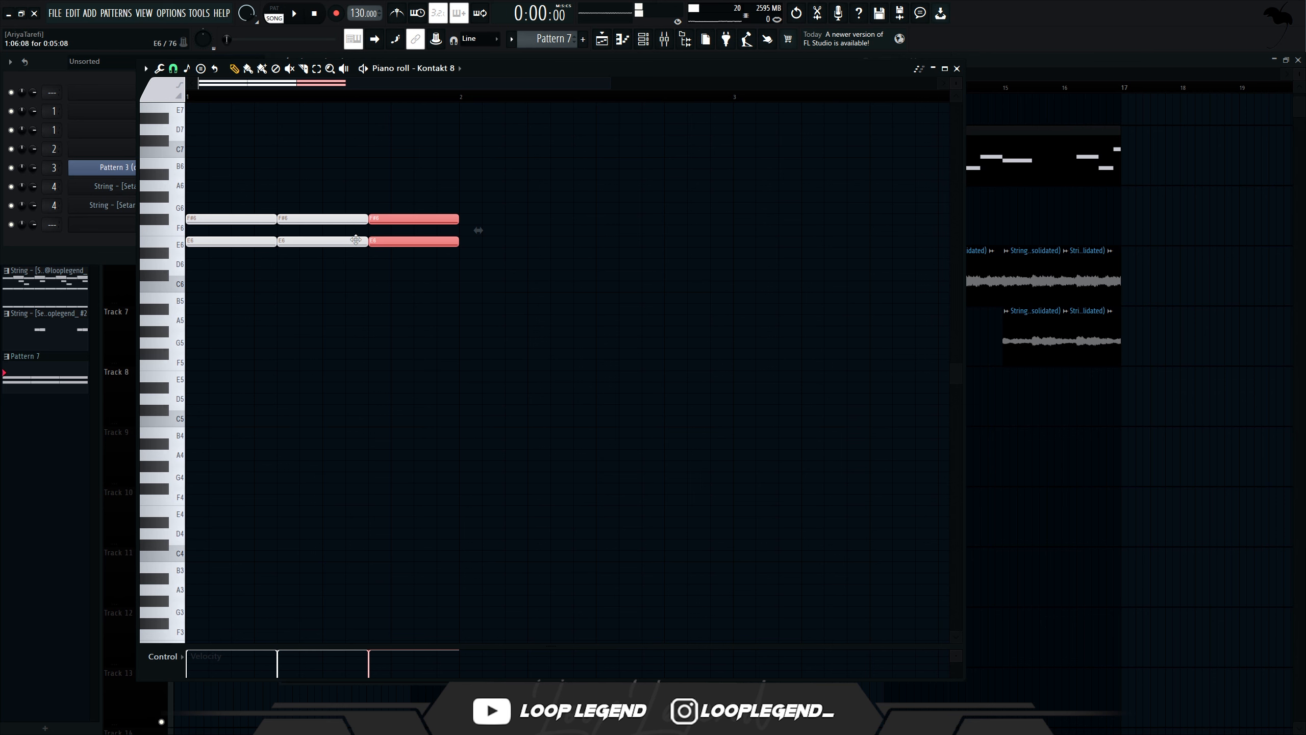
Add a G6 note over the second chord and try G6 and G#6 notes above the third
left_click(314, 222, "ctrl")
left_click(282, 208)
key("space")
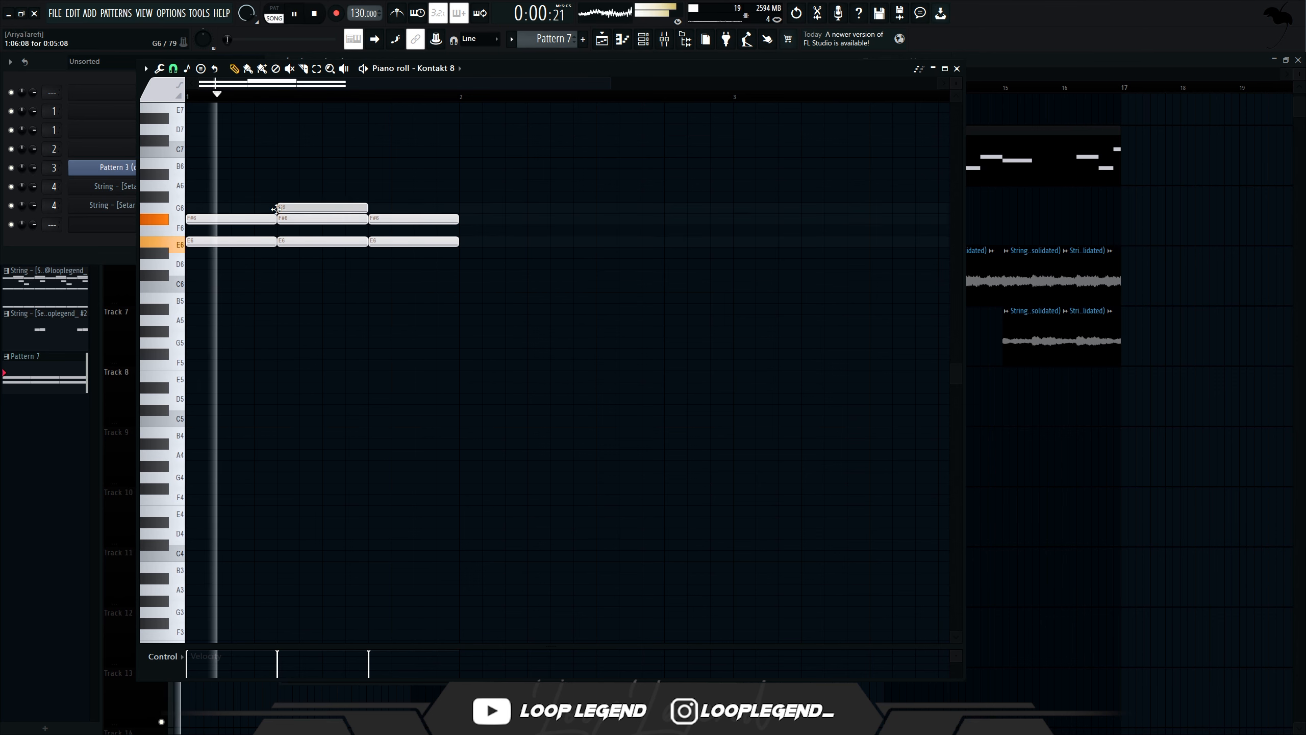
left_click(373, 207)
right_click(373, 207)
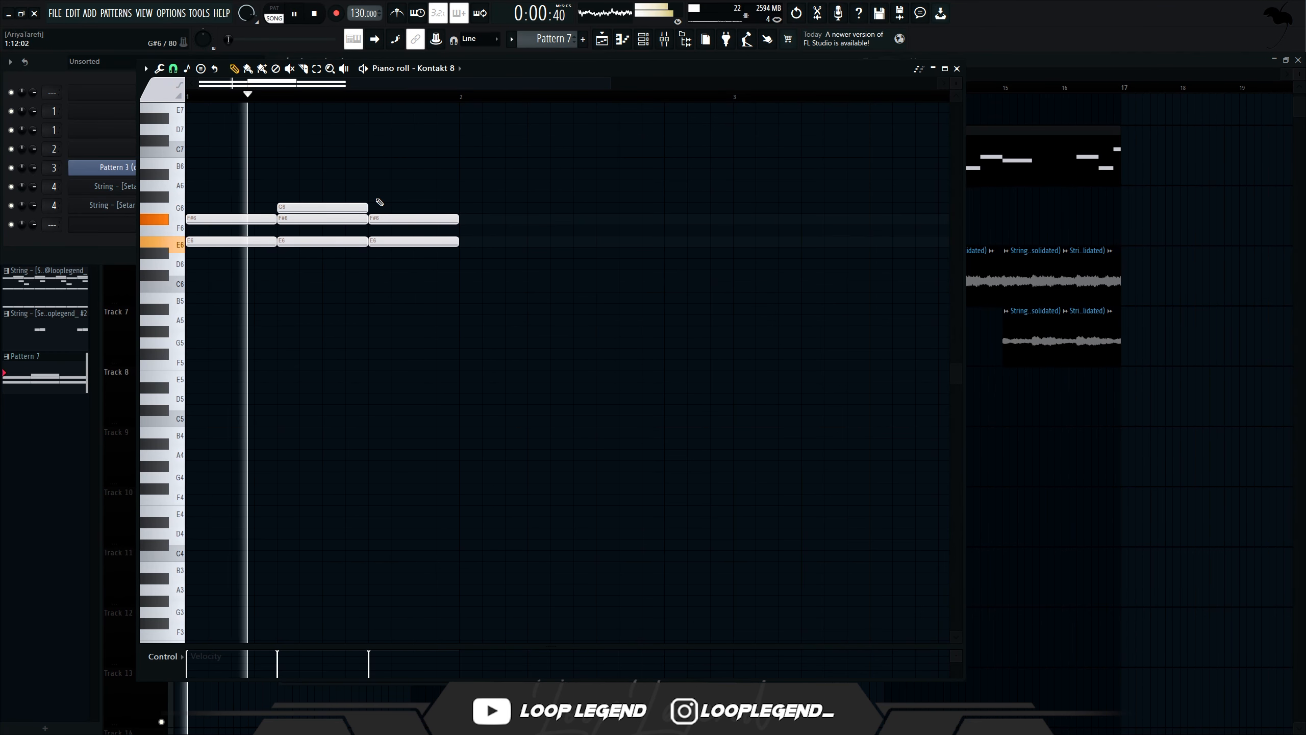
left_click(376, 196)
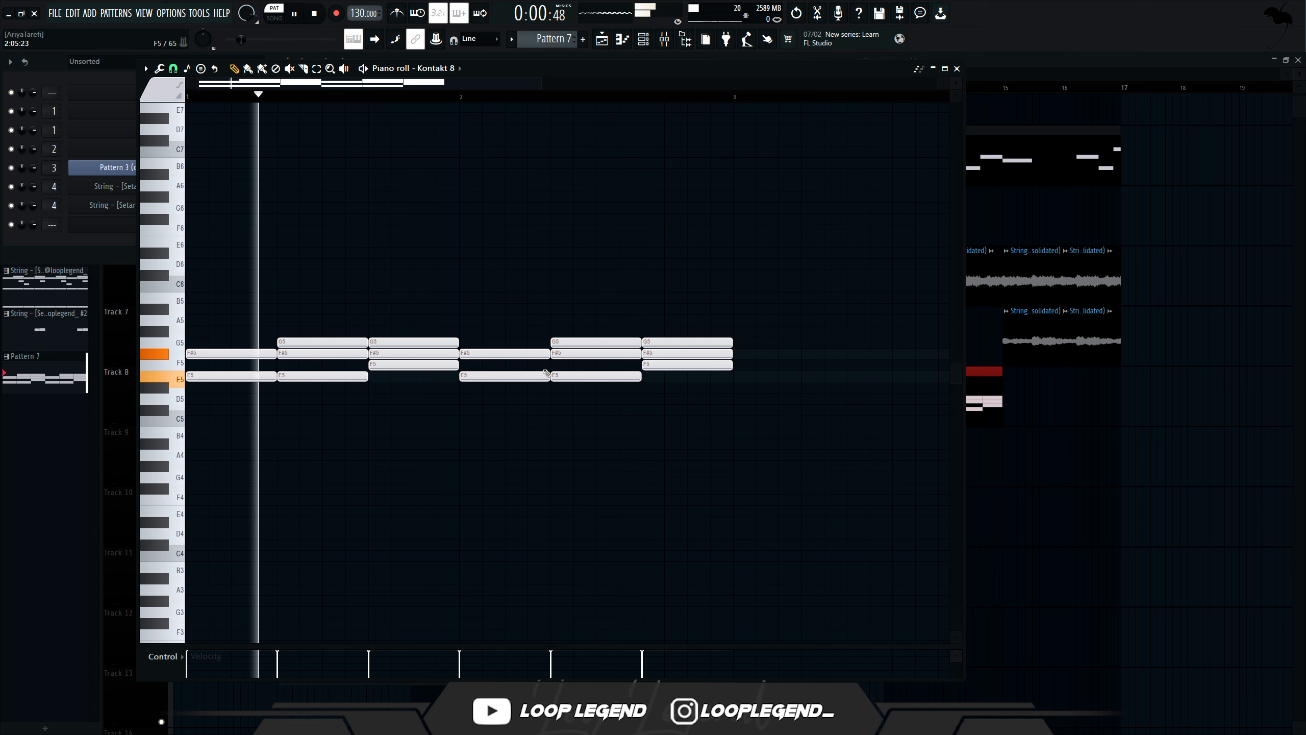
Add descending bass notes in the second bar, with C#5 under the fifth chord and C5 under the sixth
left_click(567, 400)
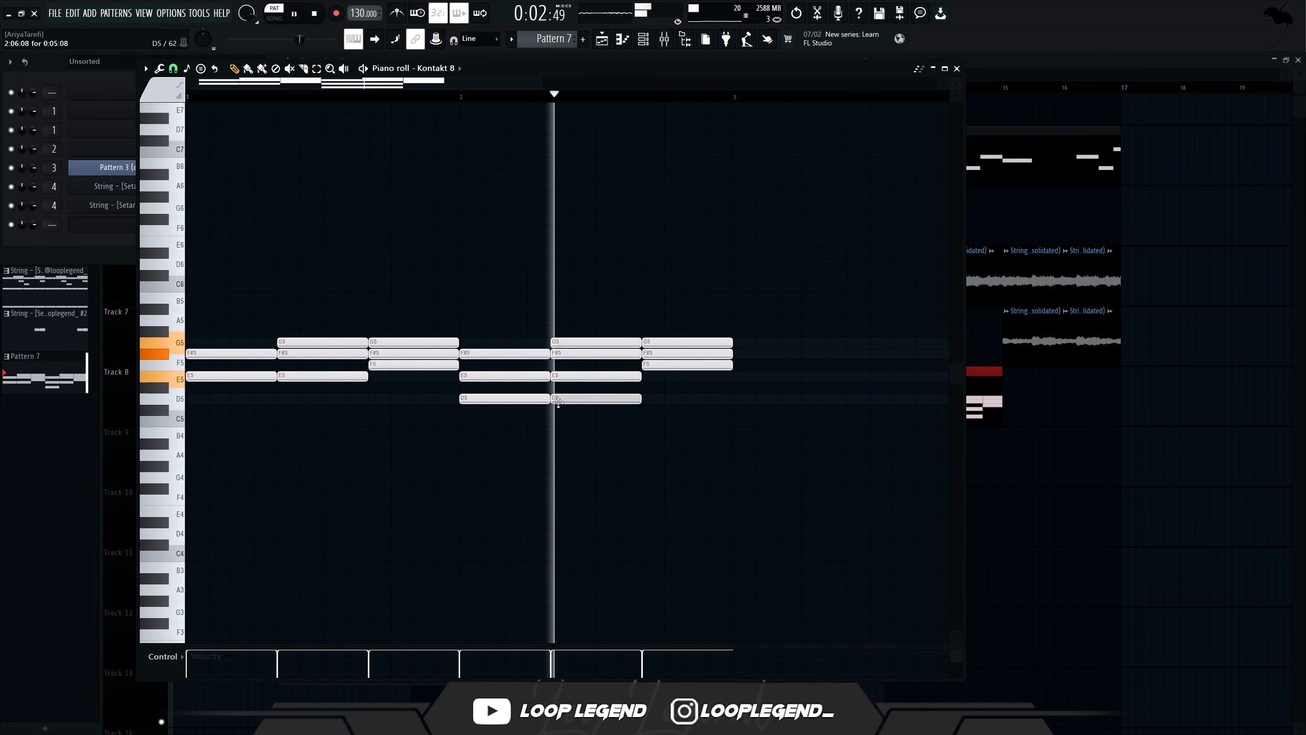
left_click_drag(567, 401, 566, 411)
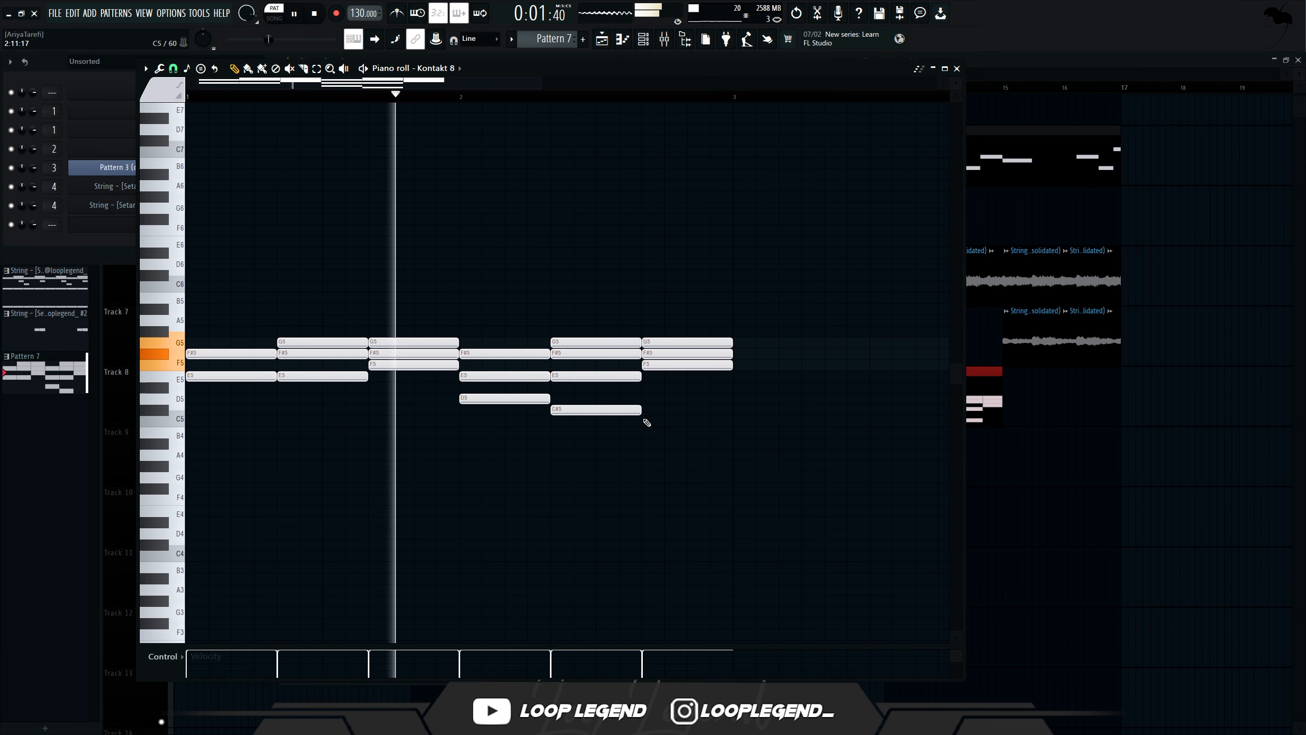
left_click(653, 420)
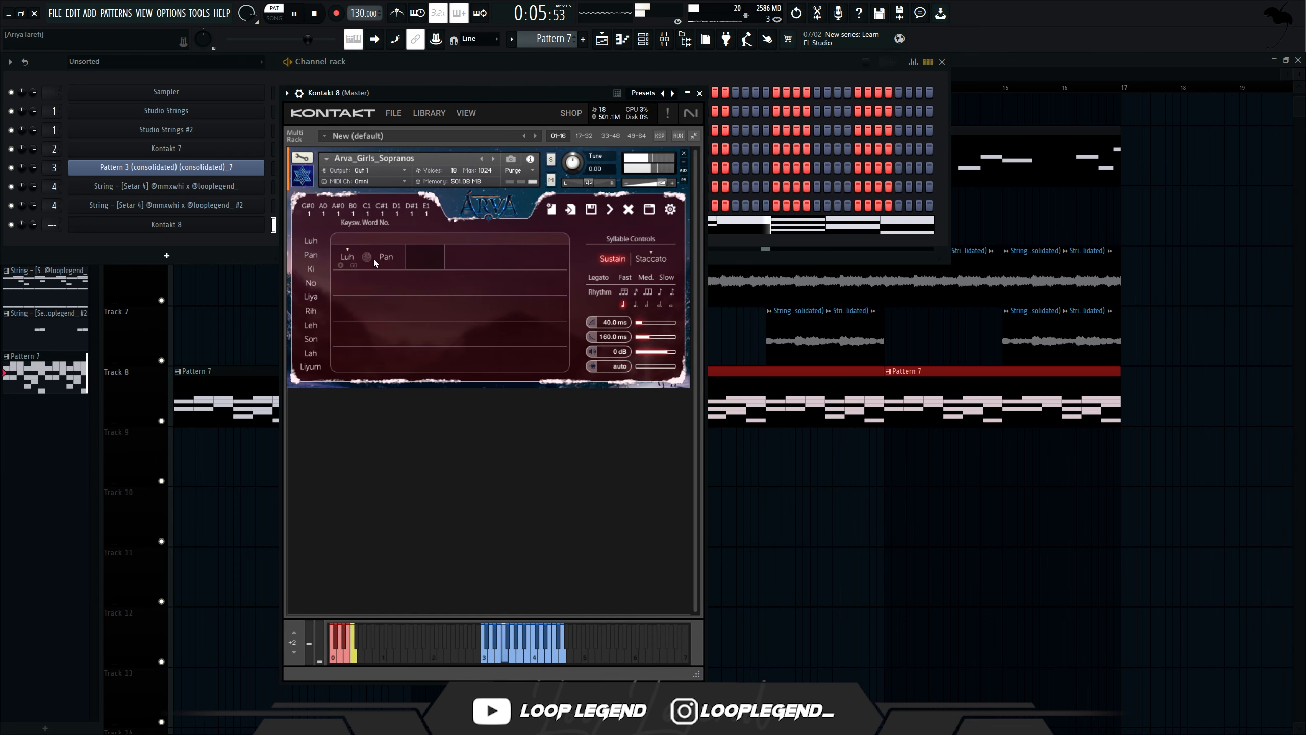
Try the Pan and Ki syllables in the second slot of Arva_Girls_Sopranos and add Son as the third syllable
left_click(397, 257)
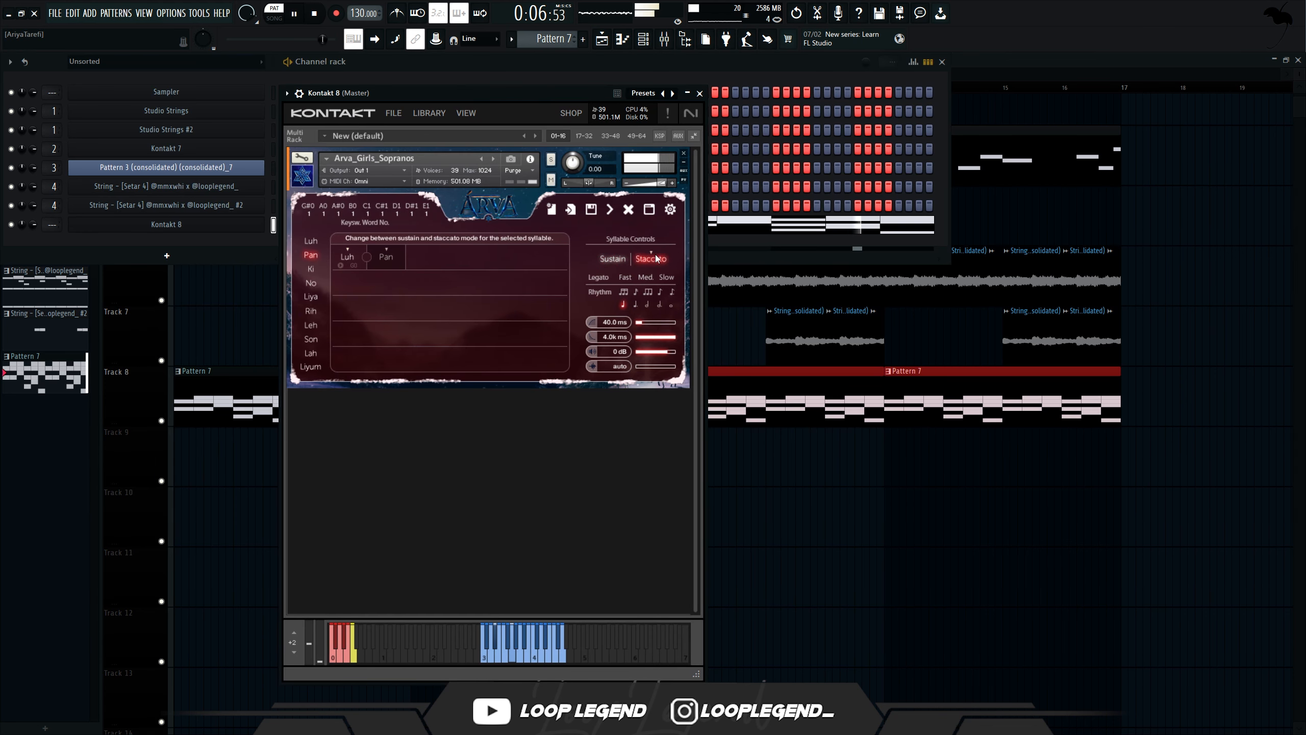
left_click(311, 268)
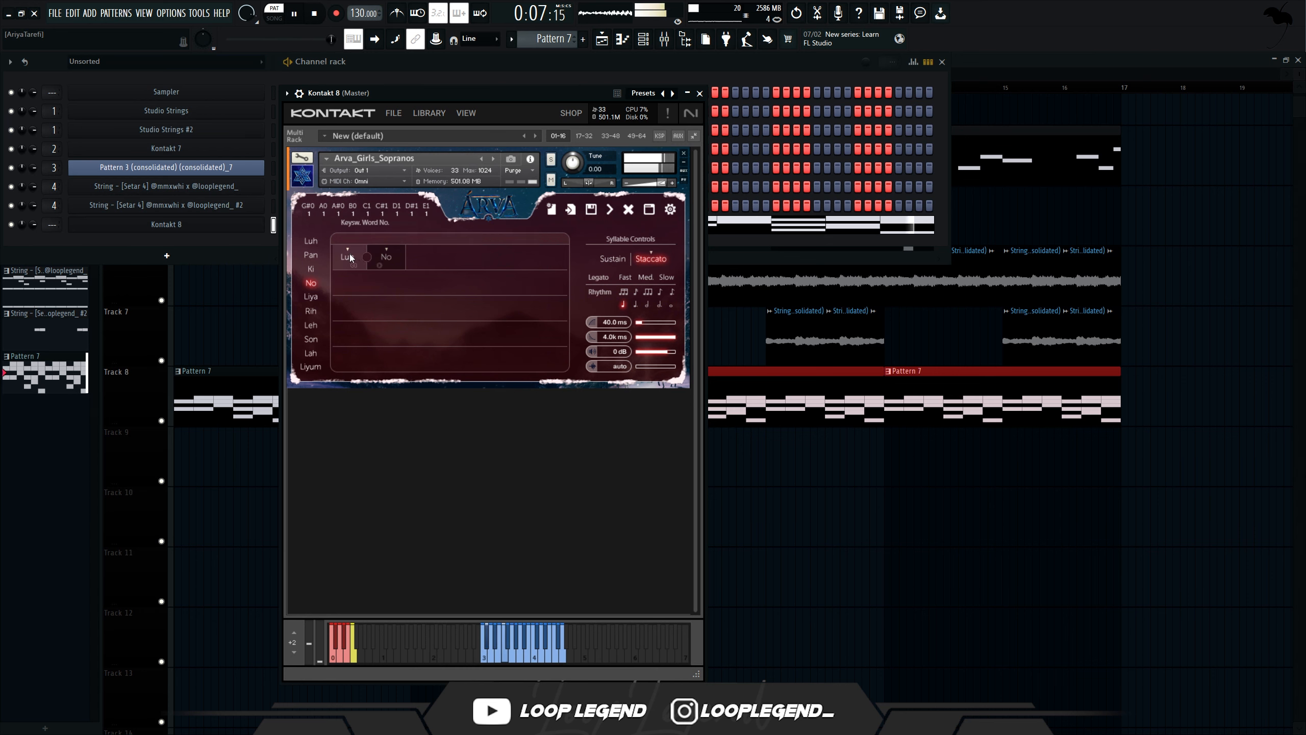
left_click(318, 334)
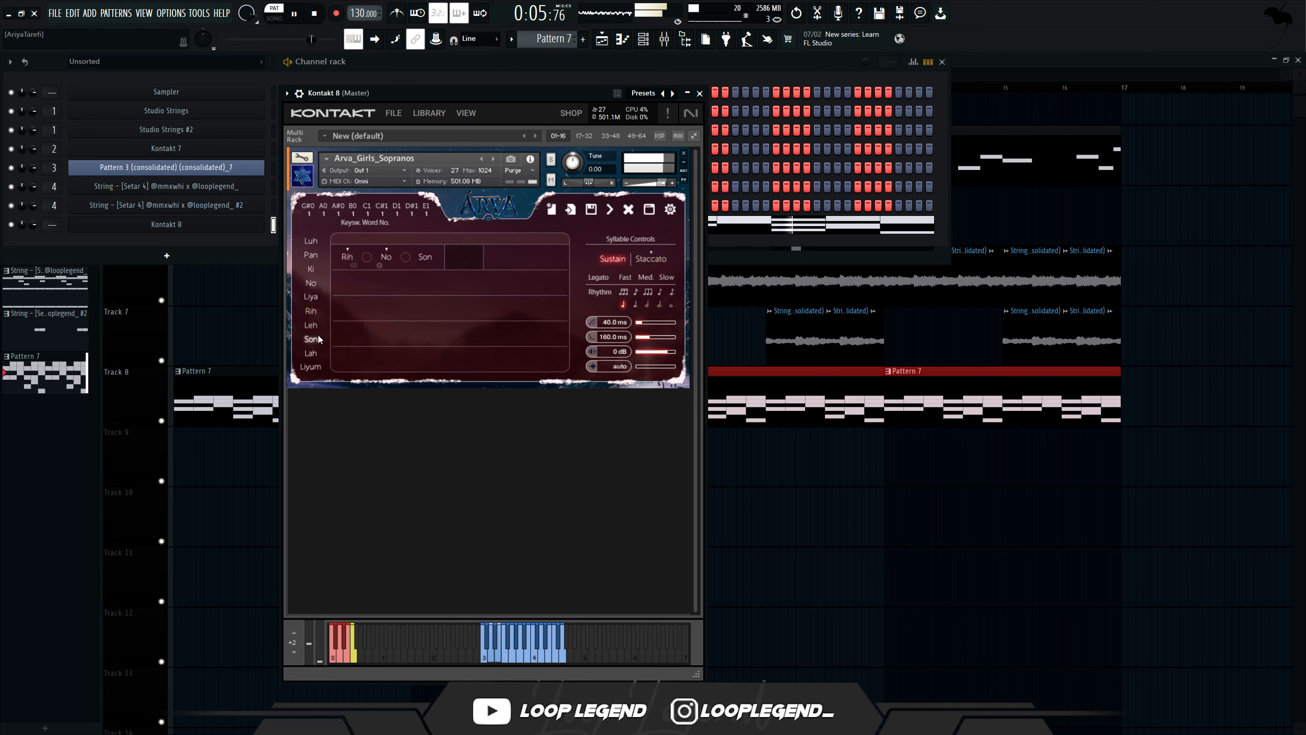
left_click(429, 260)
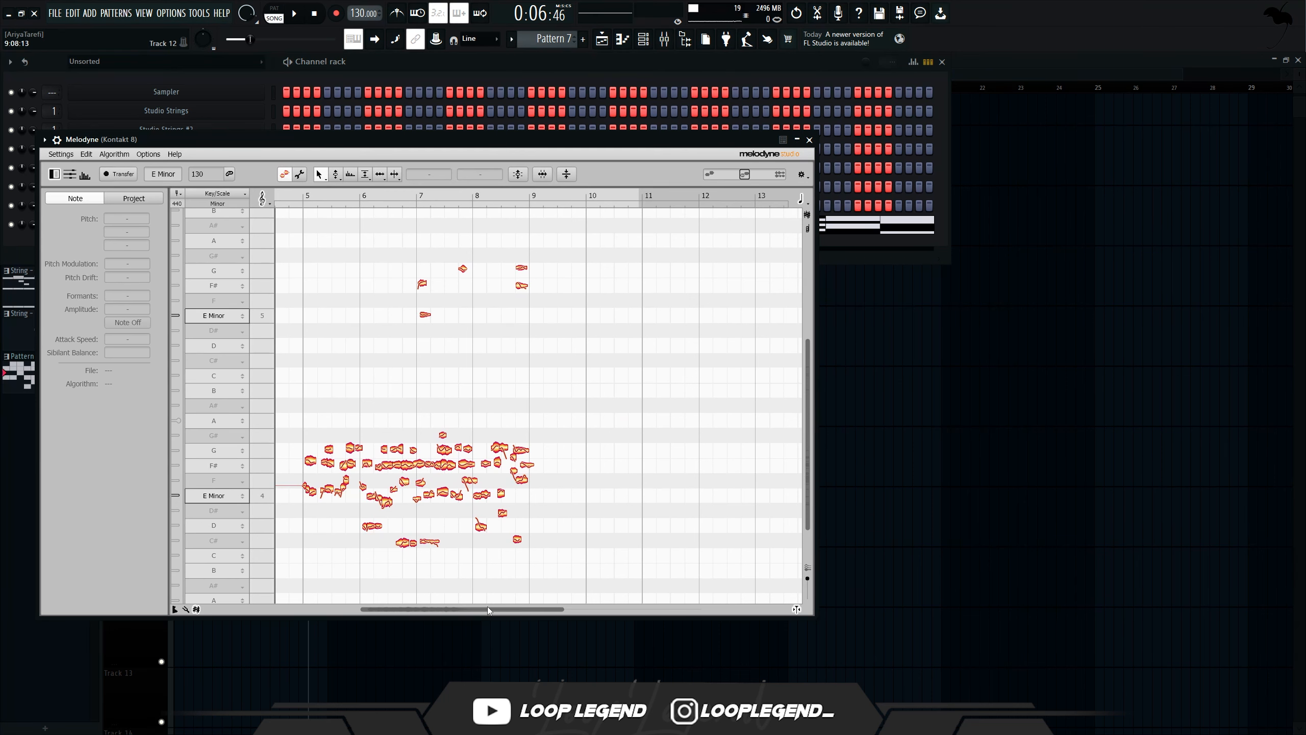
Set the Melodyne scale of the Kontakt 8 choir audio to Gb Phrygian
left_click_drag(489, 610, 463, 610)
scroll(226, 422, "down", 3)
left_click(219, 409)
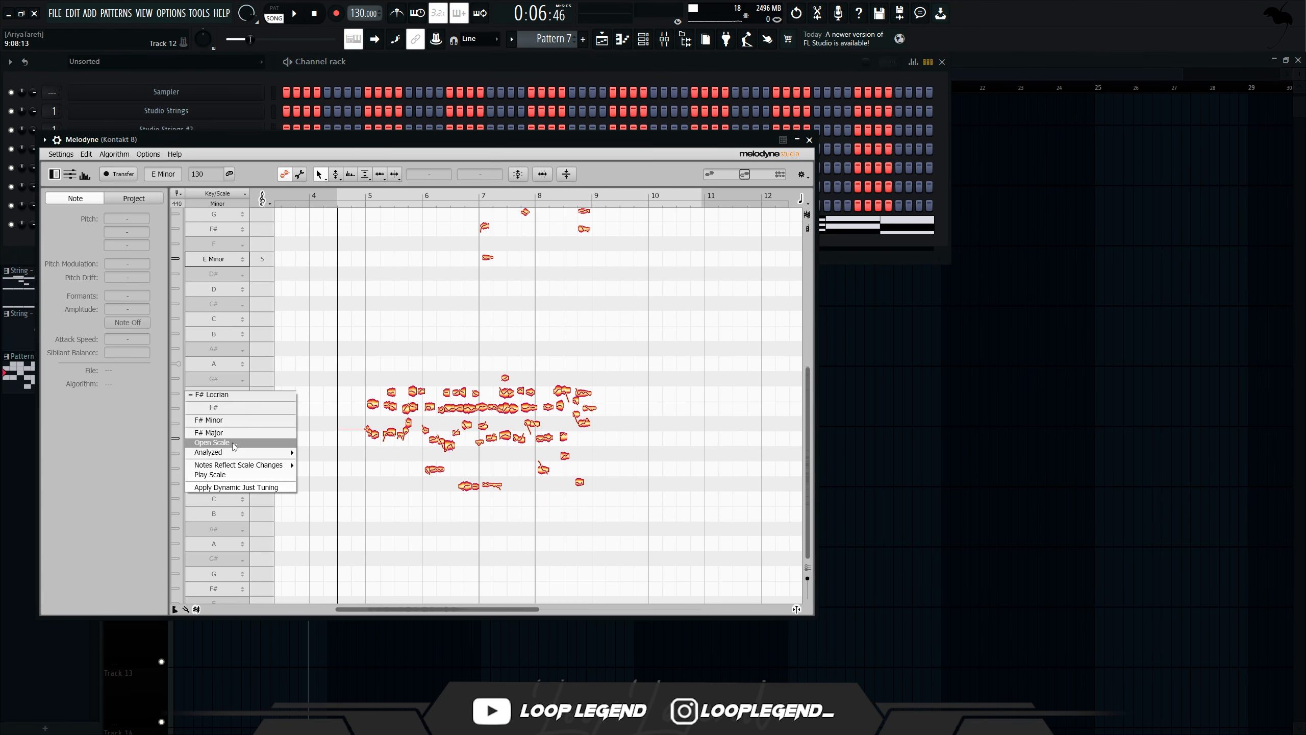
left_click(212, 443)
left_click(442, 230)
left_click(529, 409)
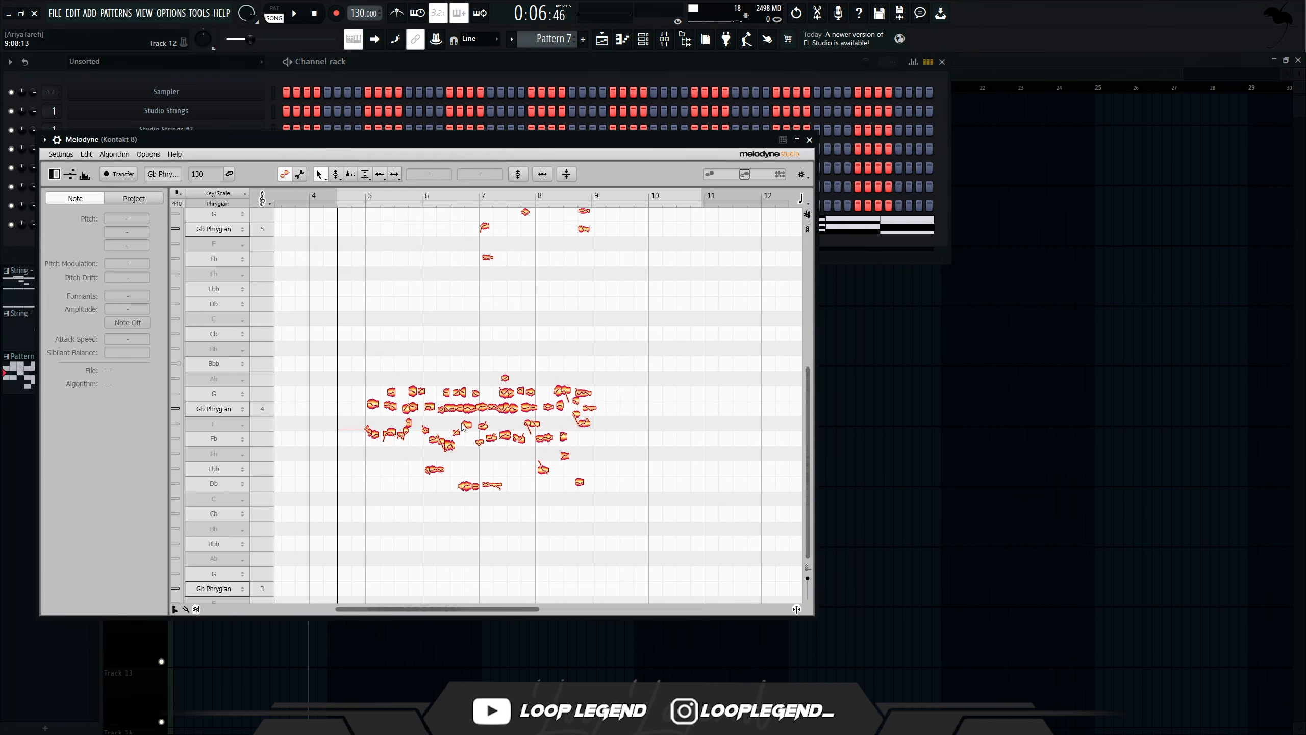
Move the off-scale F notes of the choir audio between bars 5 and 8 onto Fb 4 and Gb 4
scroll(436, 410, "up", 3)
scroll(351, 506, "up", 5)
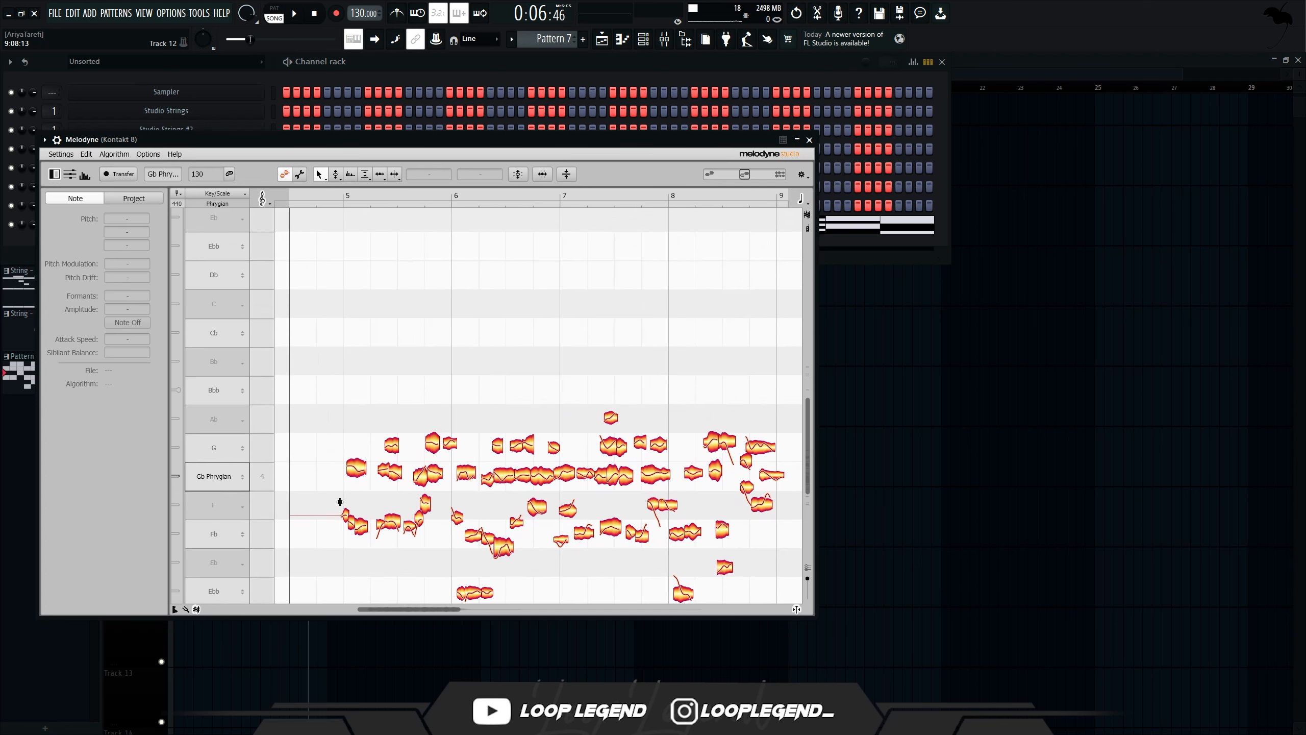
scroll(354, 521, "up", 2)
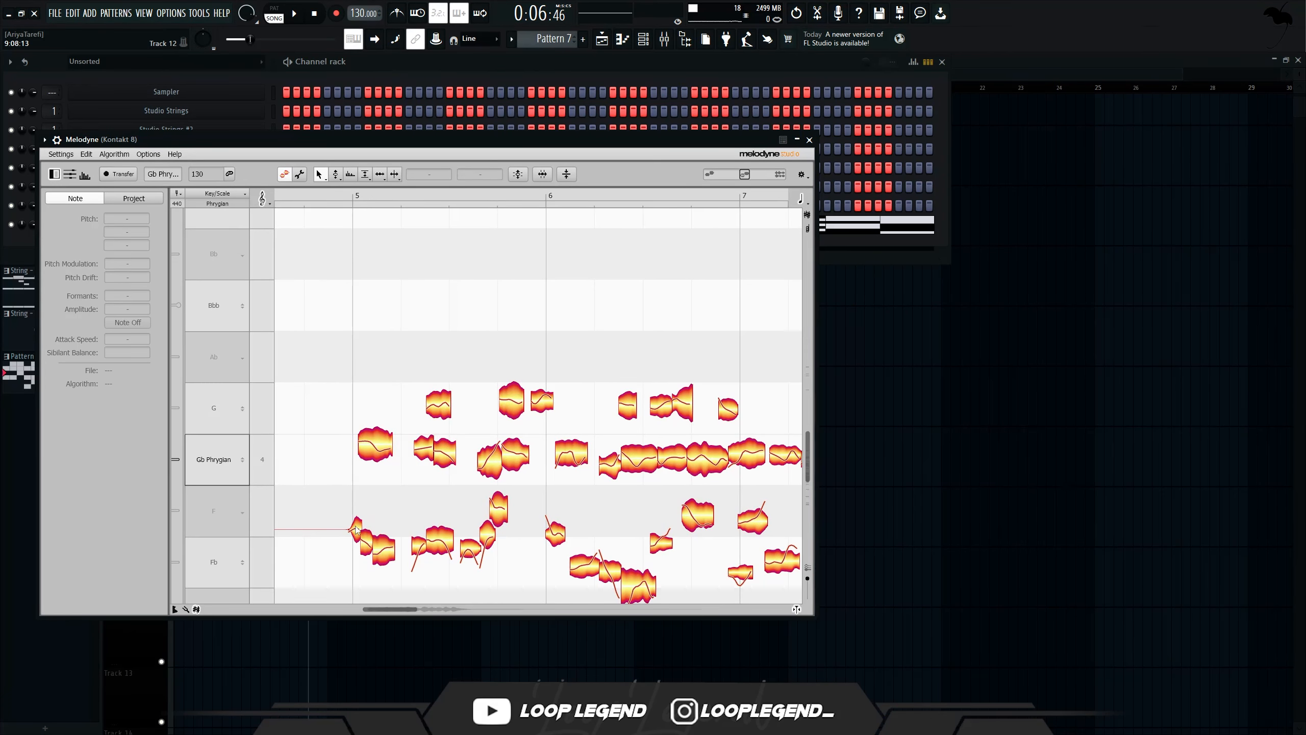
left_click_drag(340, 559, 521, 541)
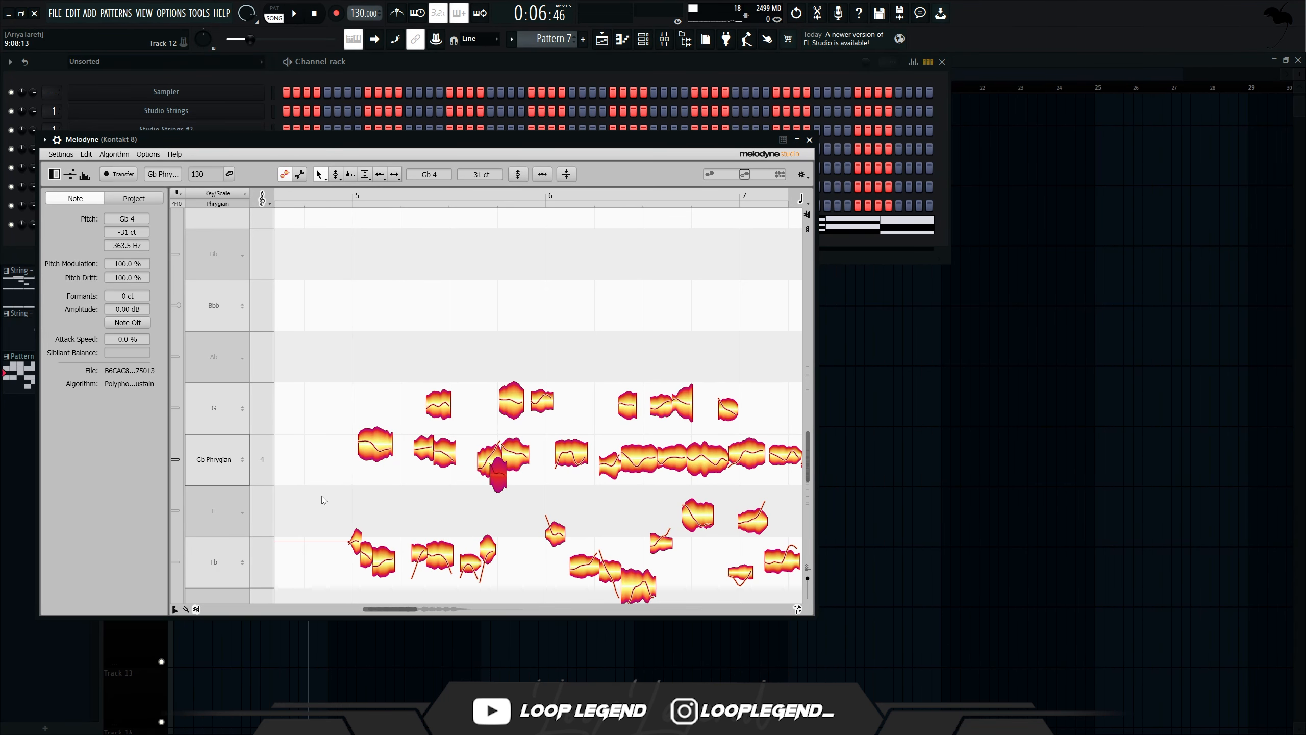
scroll(375, 506, "down", 2)
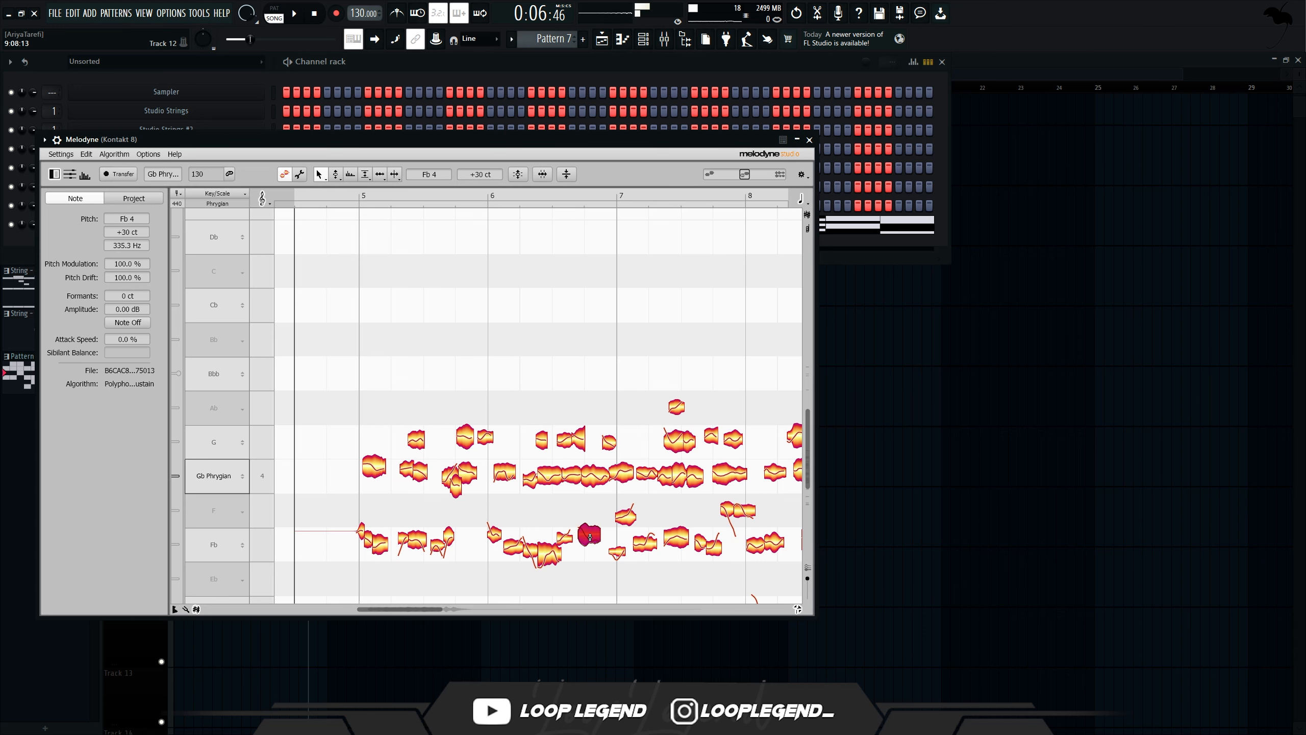
scroll(628, 544, "down", 1)
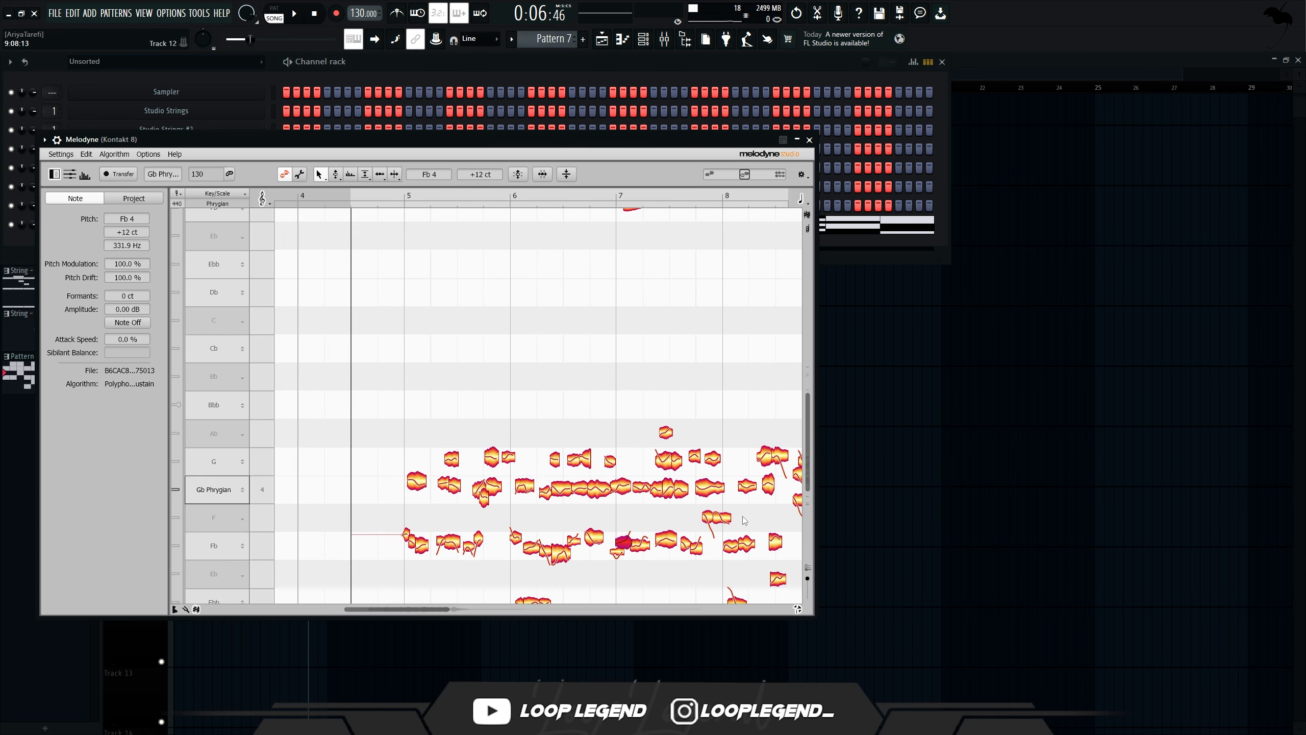
scroll(617, 514, "down", 1)
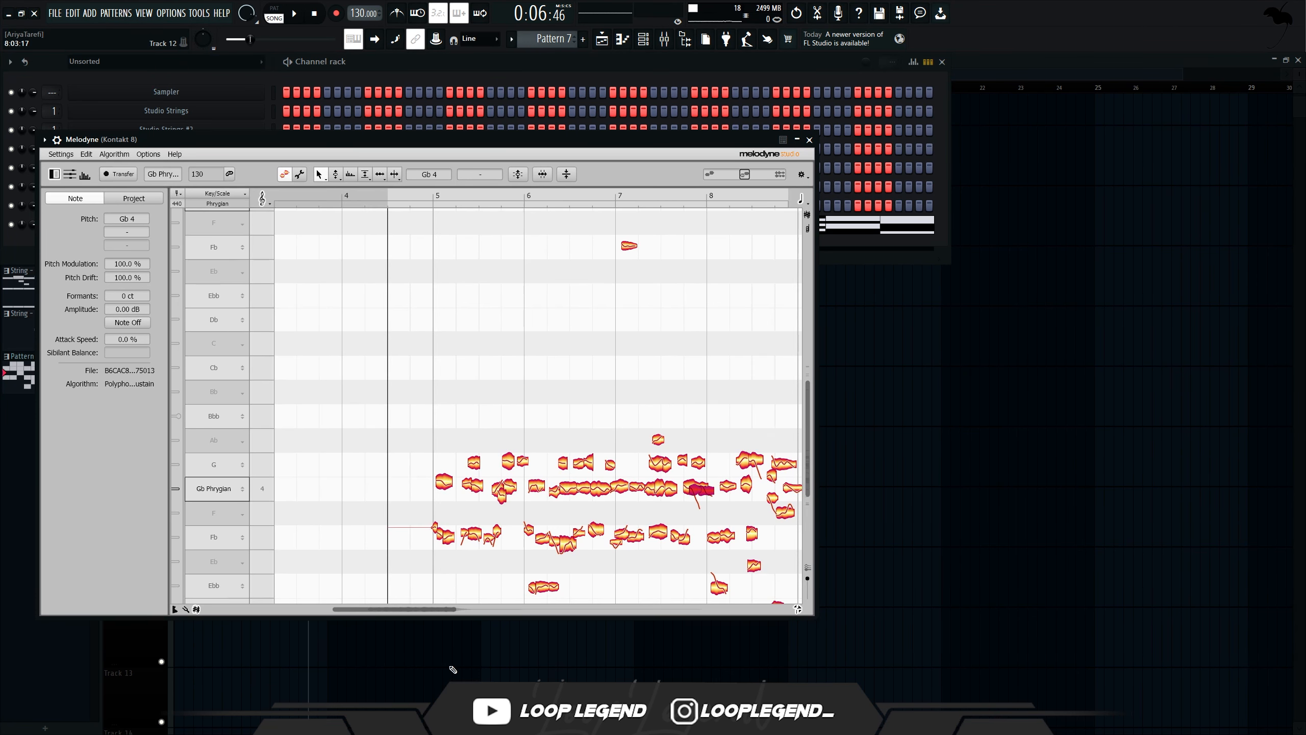
left_click_drag(416, 613, 438, 610)
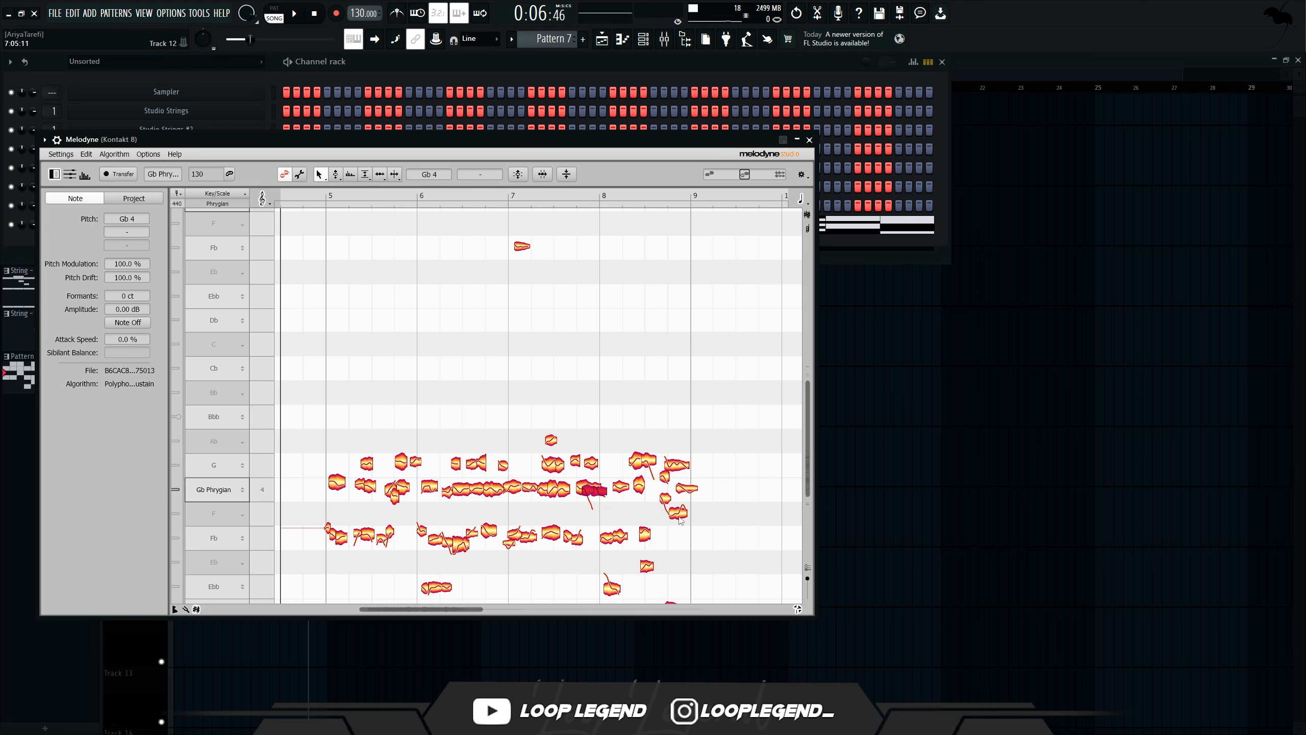
Select all choir notes in Melodyne, raise them two semitones and listen to the transposition
scroll(682, 498, "down", 2)
left_click_drag(677, 258, 374, 603)
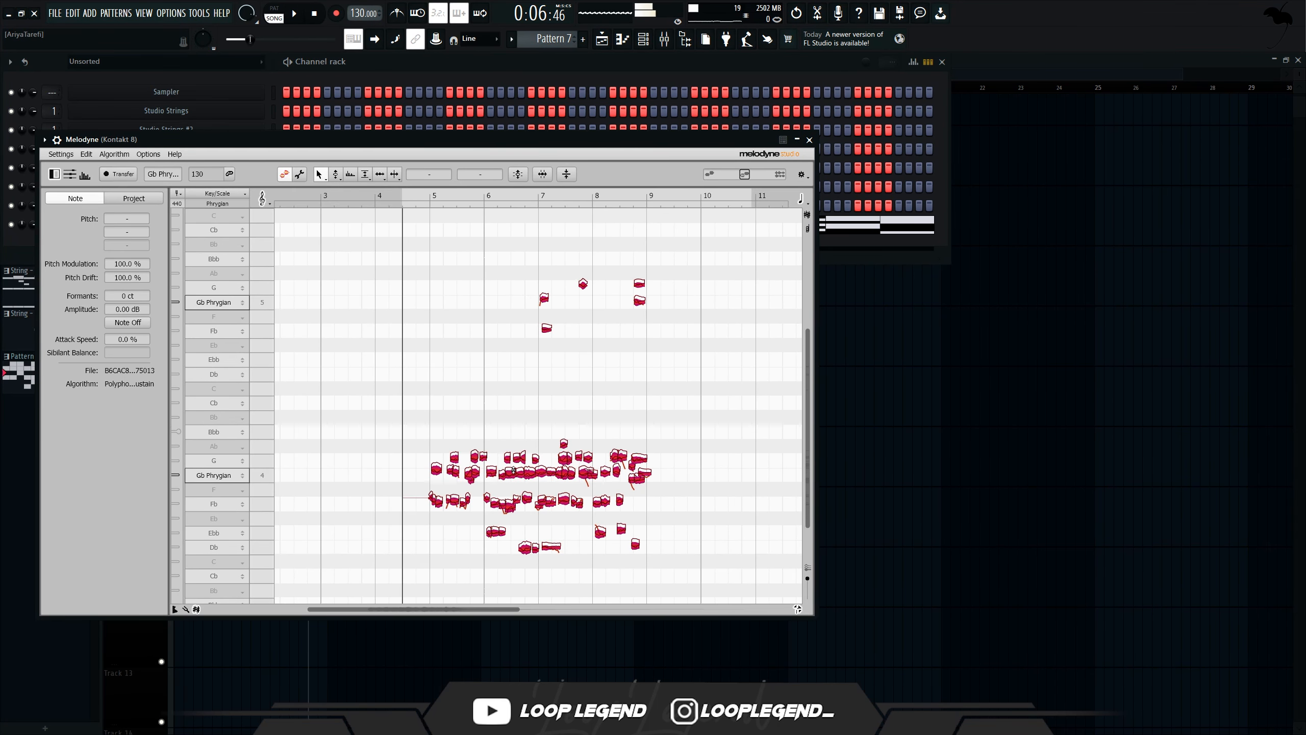
left_click_drag(513, 479, 512, 446)
key("space")
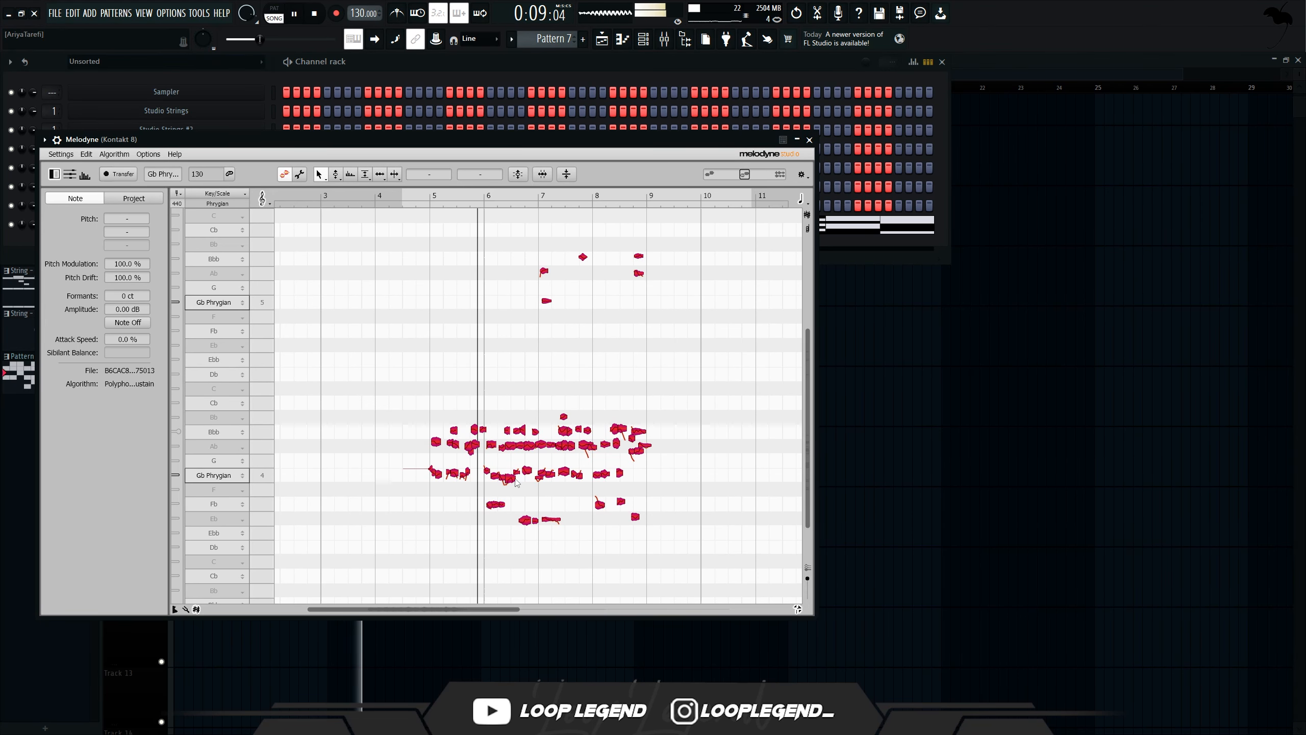
key("space")
Nudge the Ab 4 choir notes between bars 5 and 8 slightly upward in pitch, towards Bbb
scroll(438, 445, "up", 2)
left_click(441, 440)
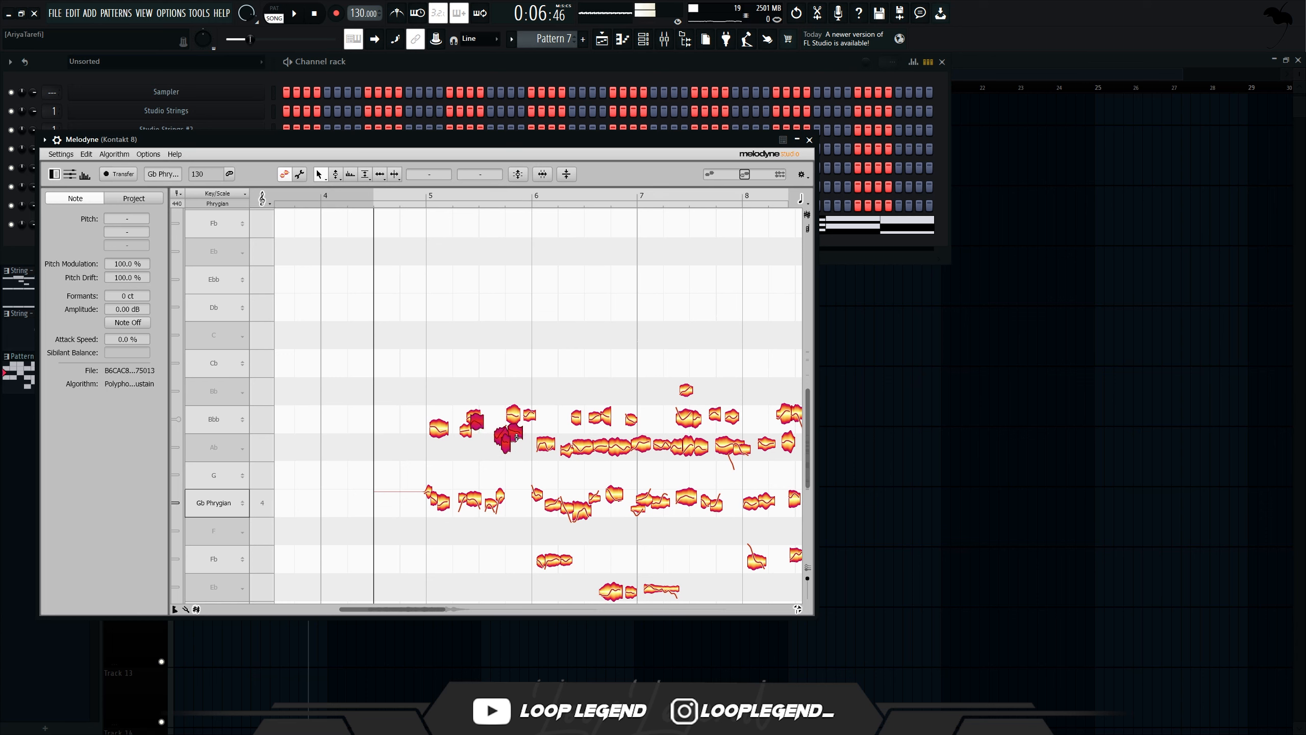
left_click(87, 154)
left_click(535, 350)
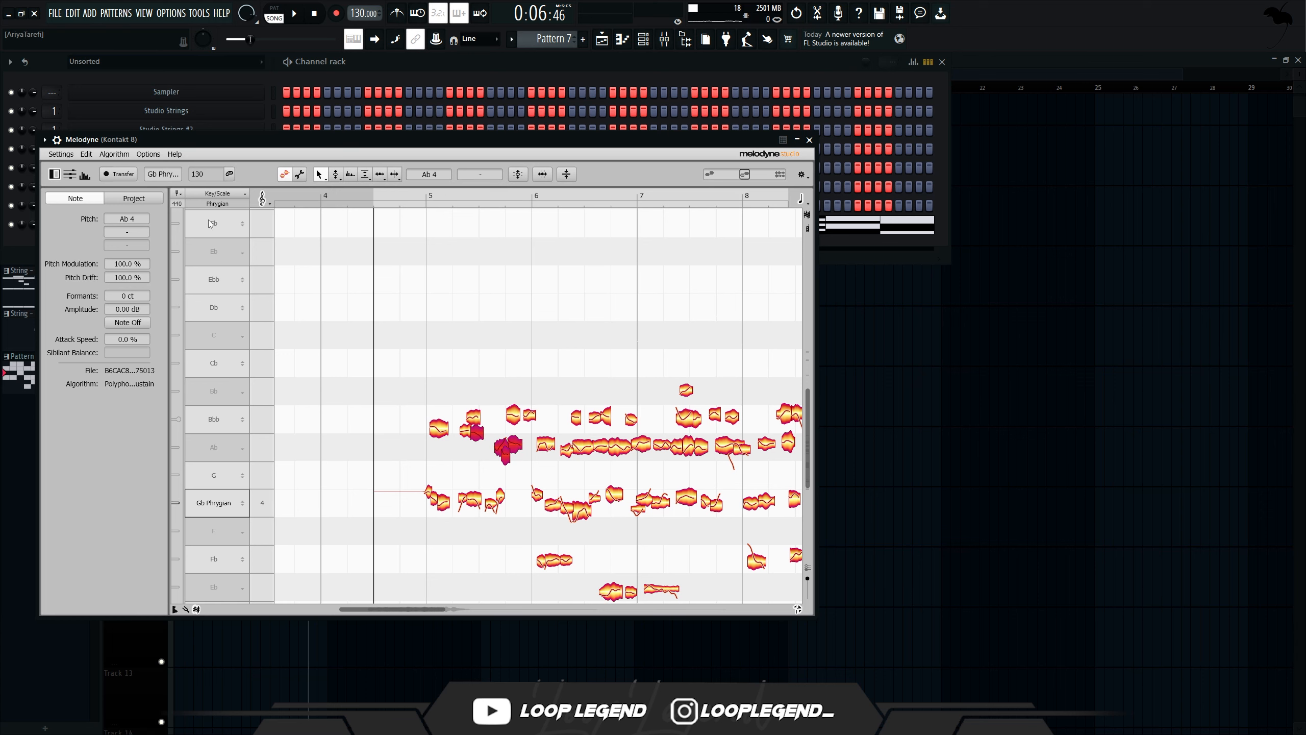
left_click(505, 448)
left_click(507, 447)
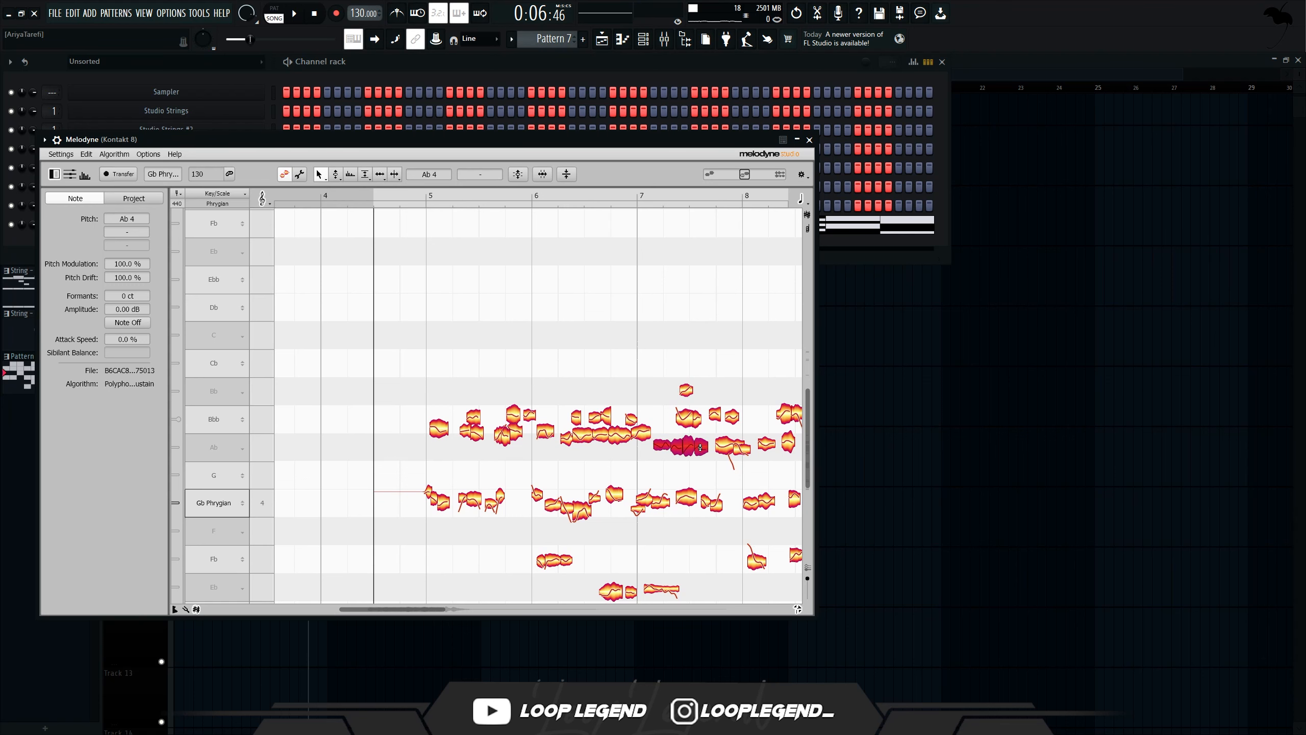
left_click_drag(406, 610, 453, 611)
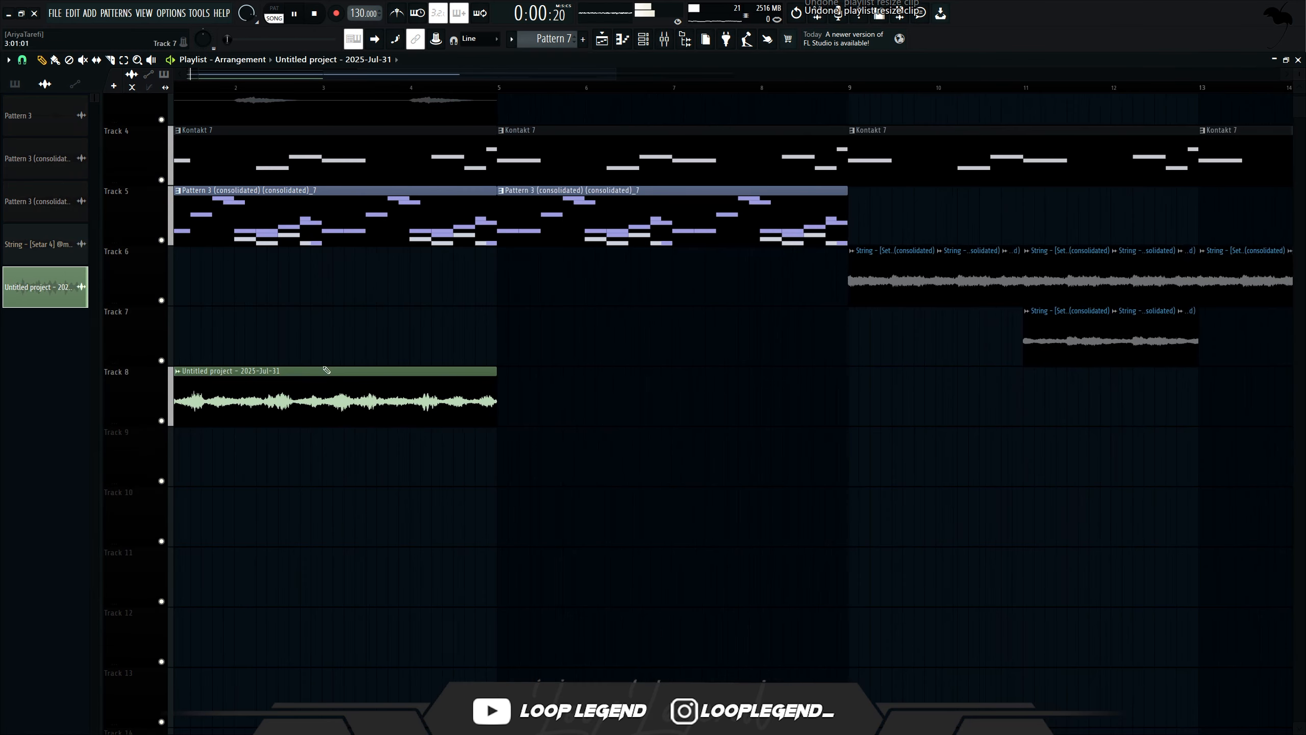
Shorten the rendered choir audio clip on Track 8 to a length of three bars
scroll(326, 371, "up", 3)
left_click_drag(694, 368, 531, 314)
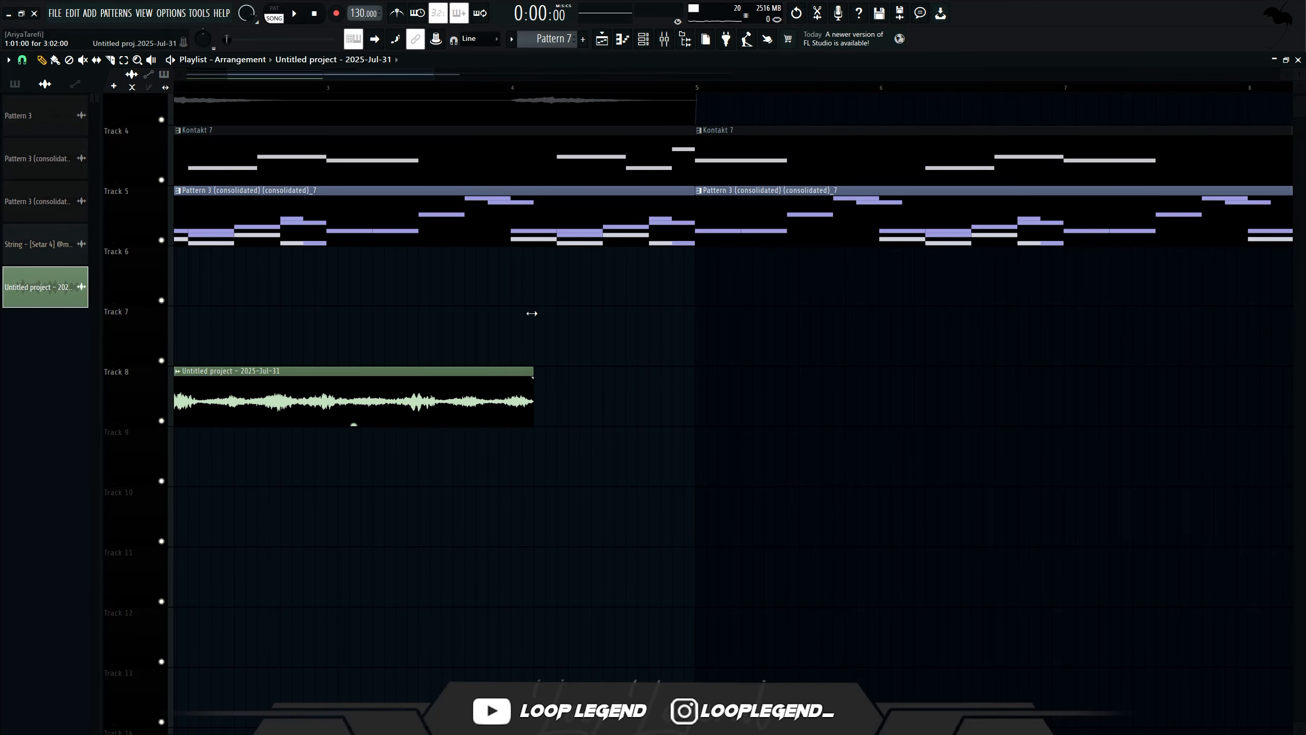
scroll(544, 327, "down", 4)
double_click(329, 394)
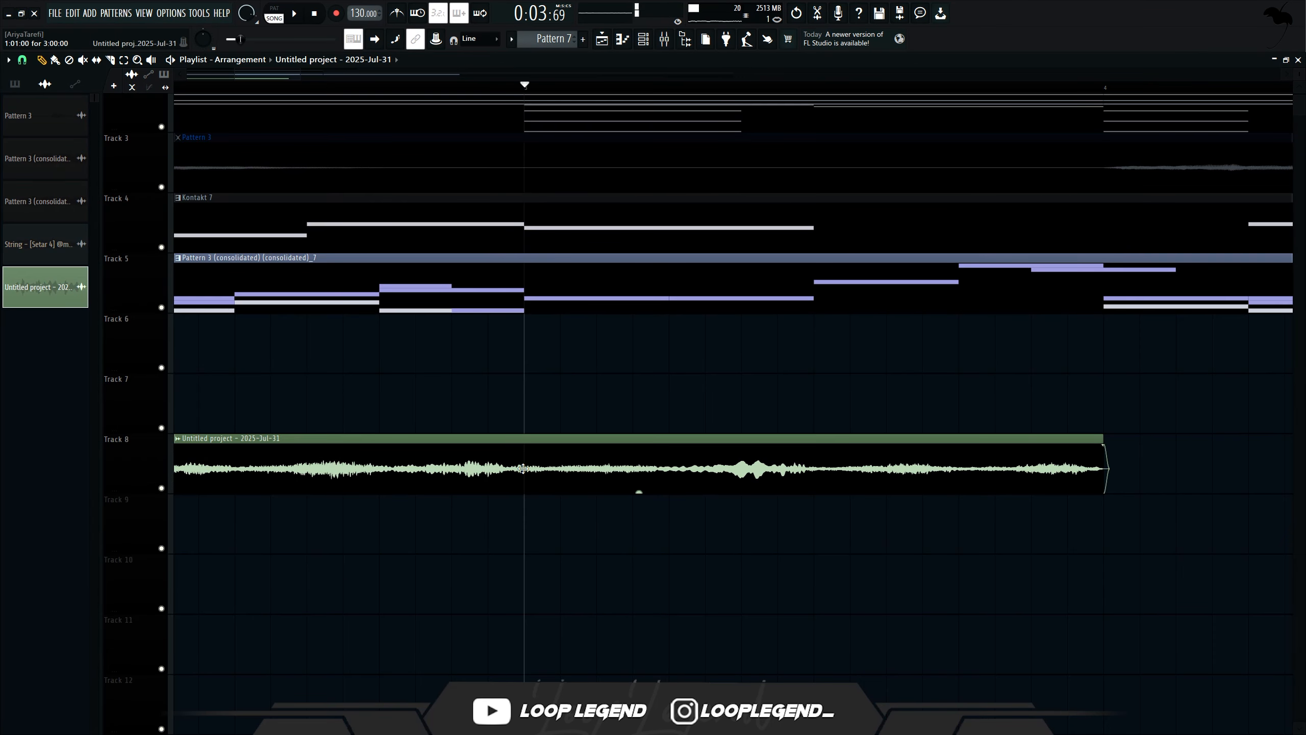
Place copies of the one-bar choir slice at bars 1 and 2 of Track 7 and shift the two-bar slice along Track 8
scroll(528, 469, "down", 5)
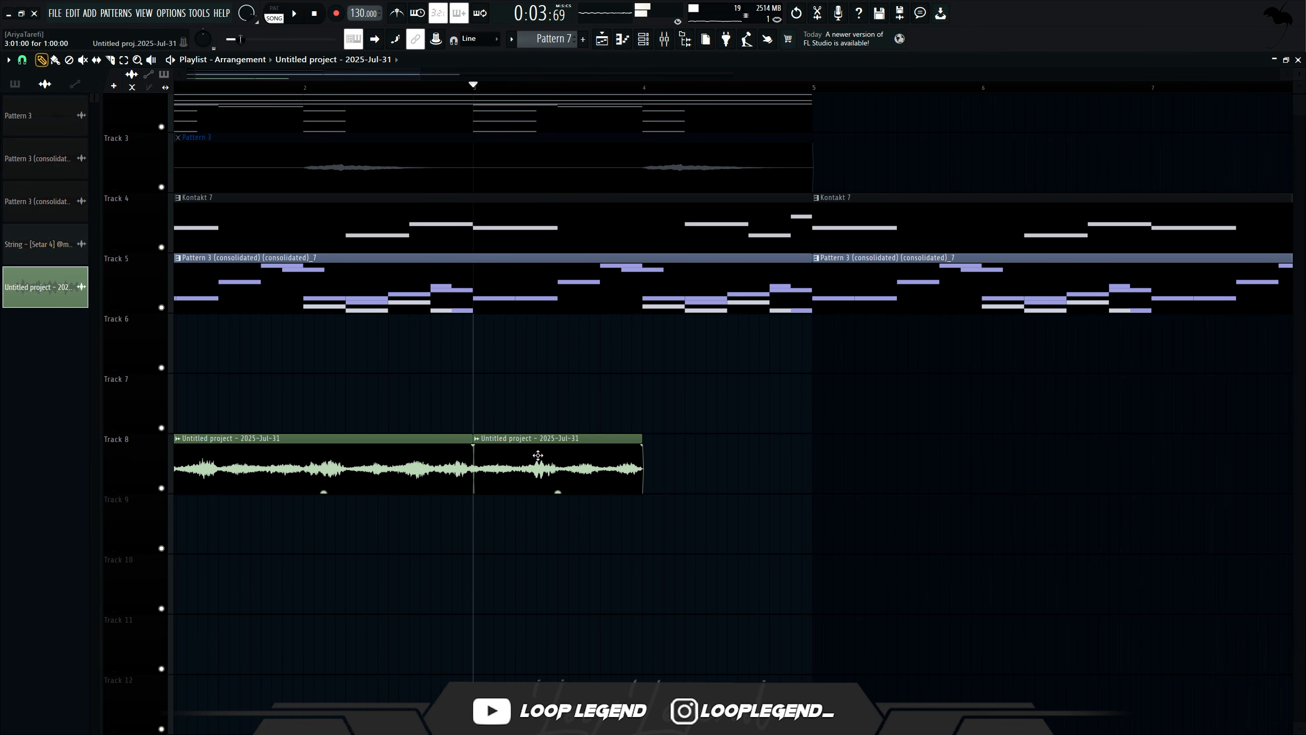
key("p")
left_click(247, 404)
left_click_drag(279, 462, 562, 466)
key("space")
left_click(437, 407)
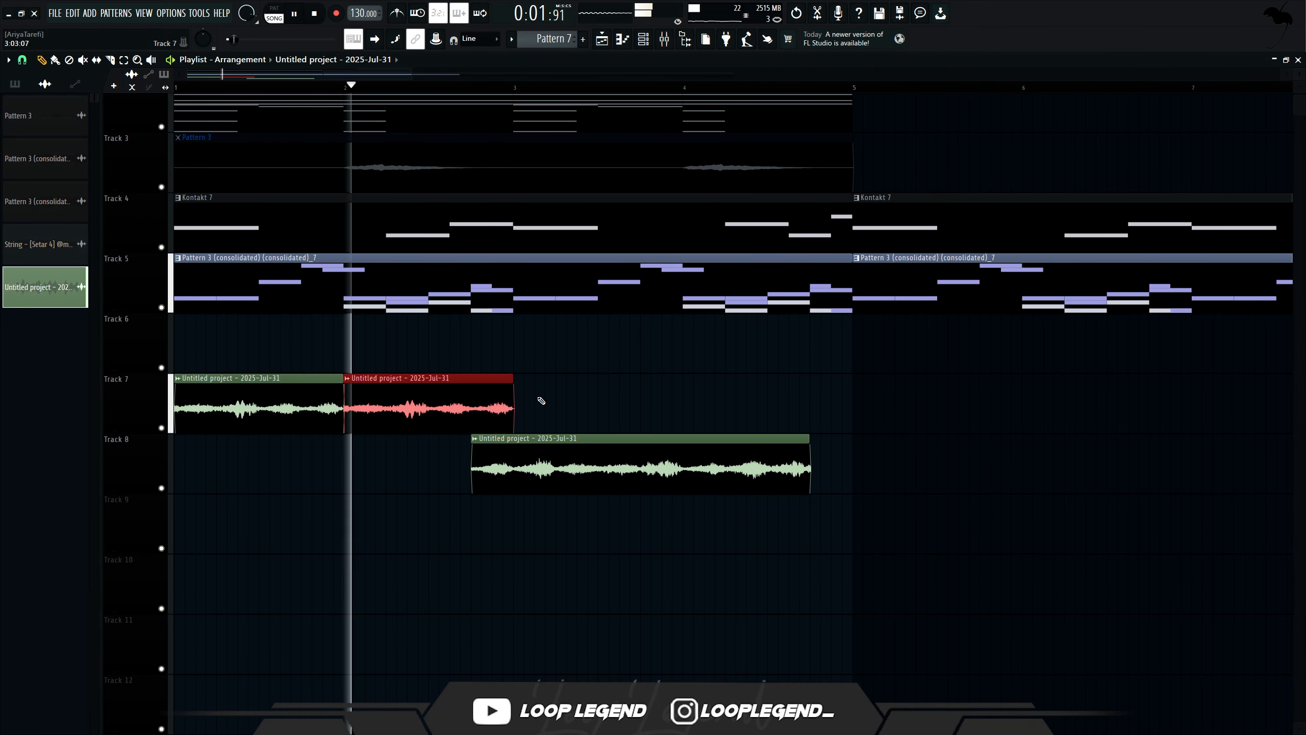
Delete the second one-bar copy, move the two-bar choir slice onto Track 7 at bar 2 and listen to the join
key("Delete")
key("space")
key("space")
left_click_drag(525, 445, 496, 430)
scroll(344, 421, "up", 3)
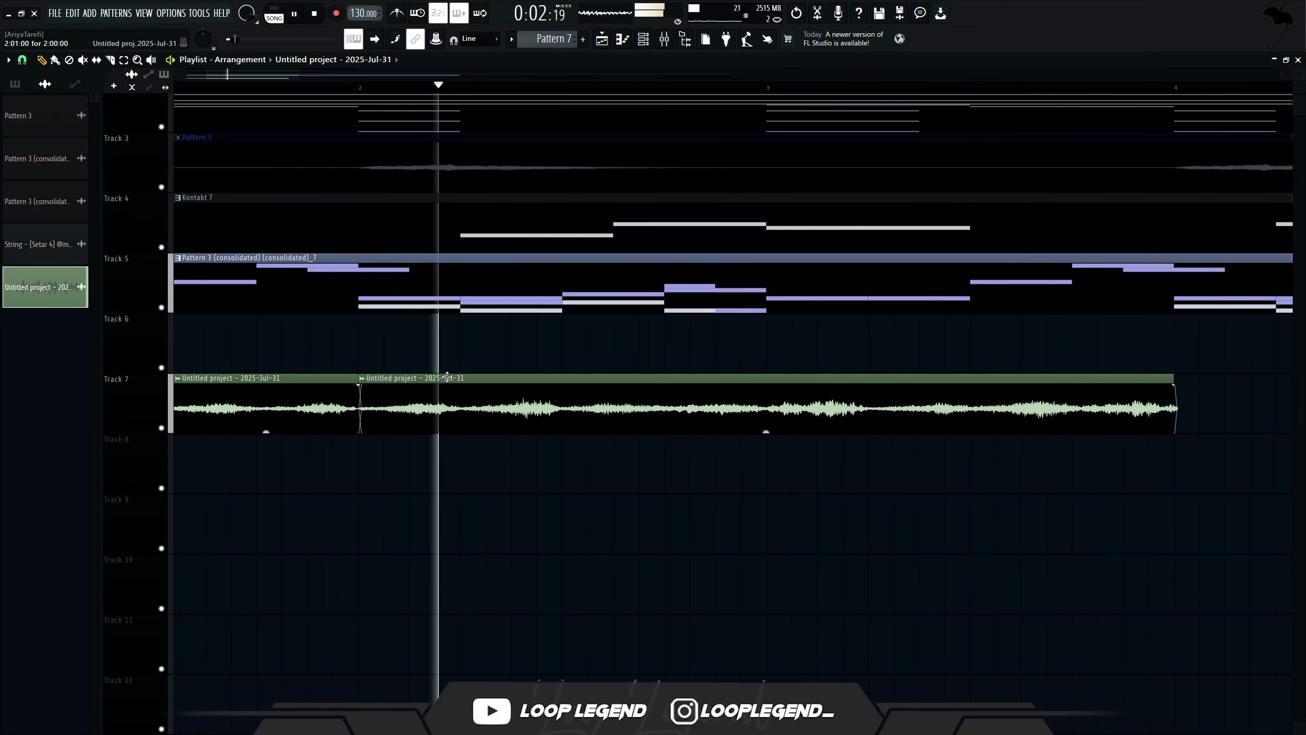
key("space")
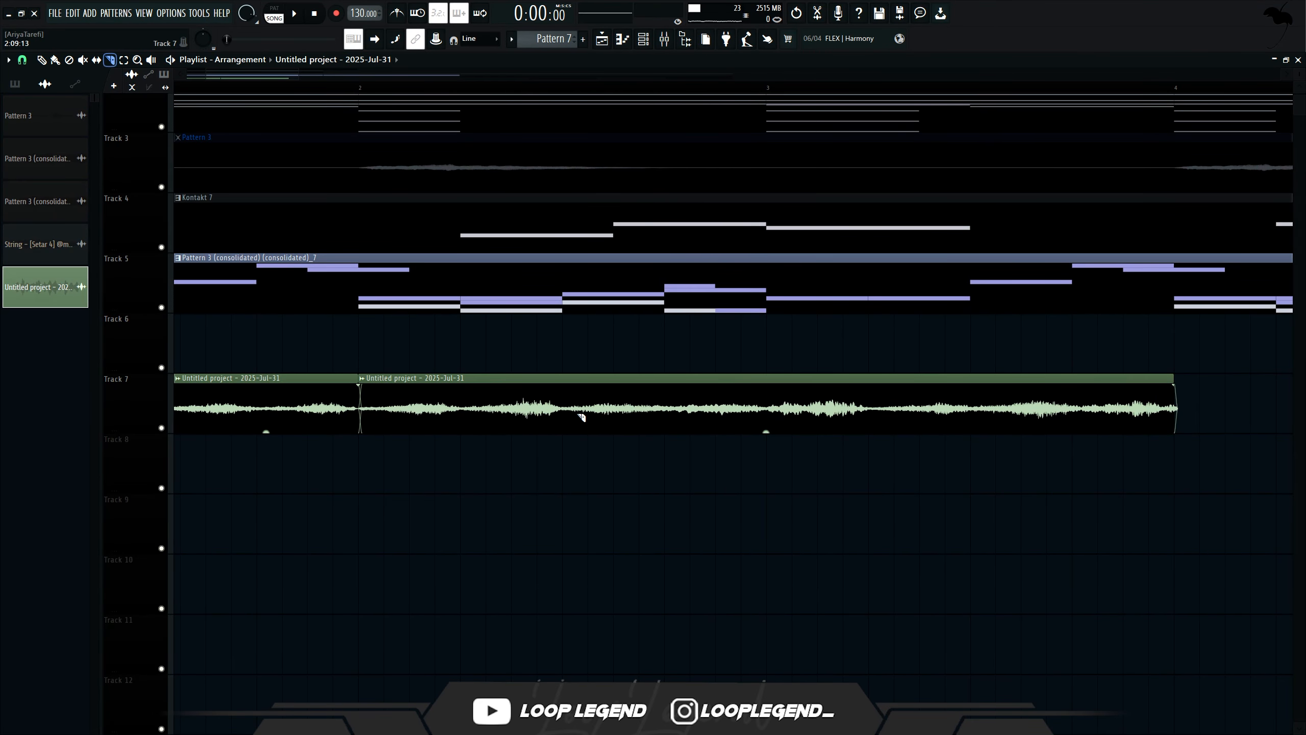
Slice off the opening of the second Track 7 choir clip, delete that piece and move the remainder to bar 2
left_click(584, 418)
right_click(558, 421)
left_click_drag(633, 407, 405, 427)
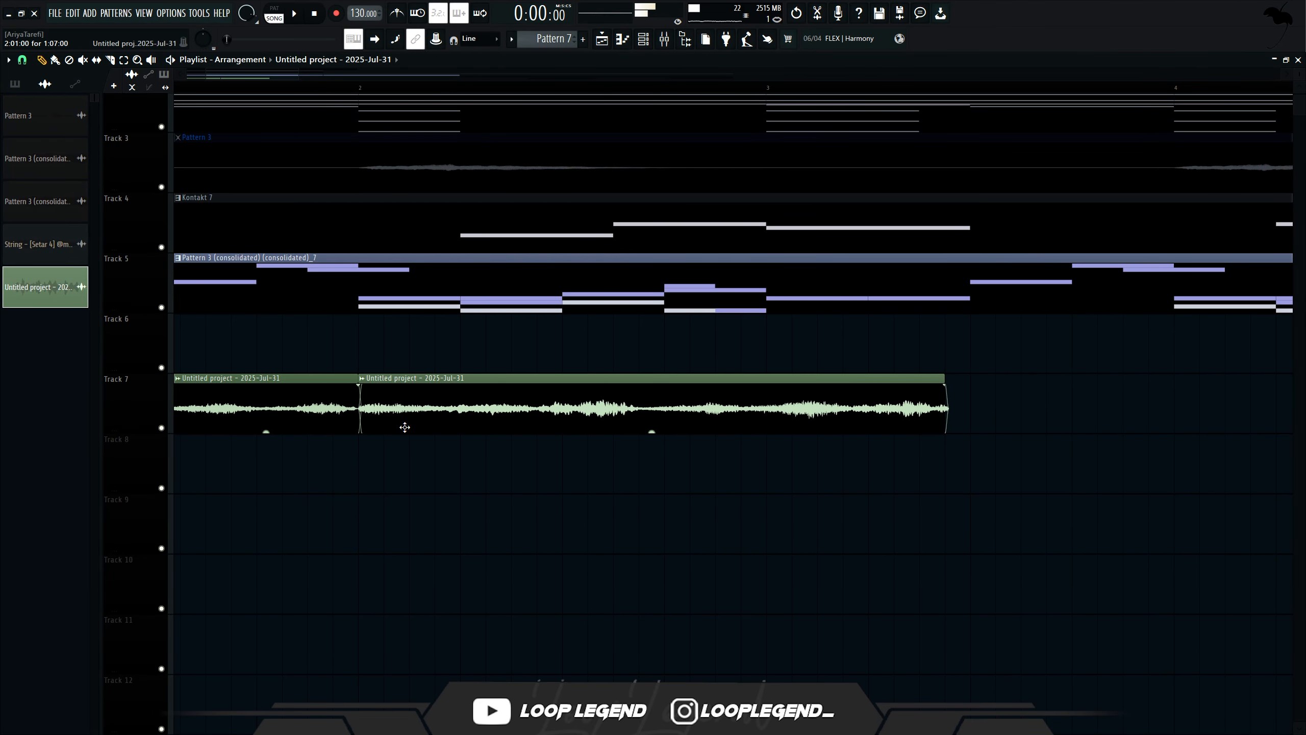
scroll(275, 413, "up", 5)
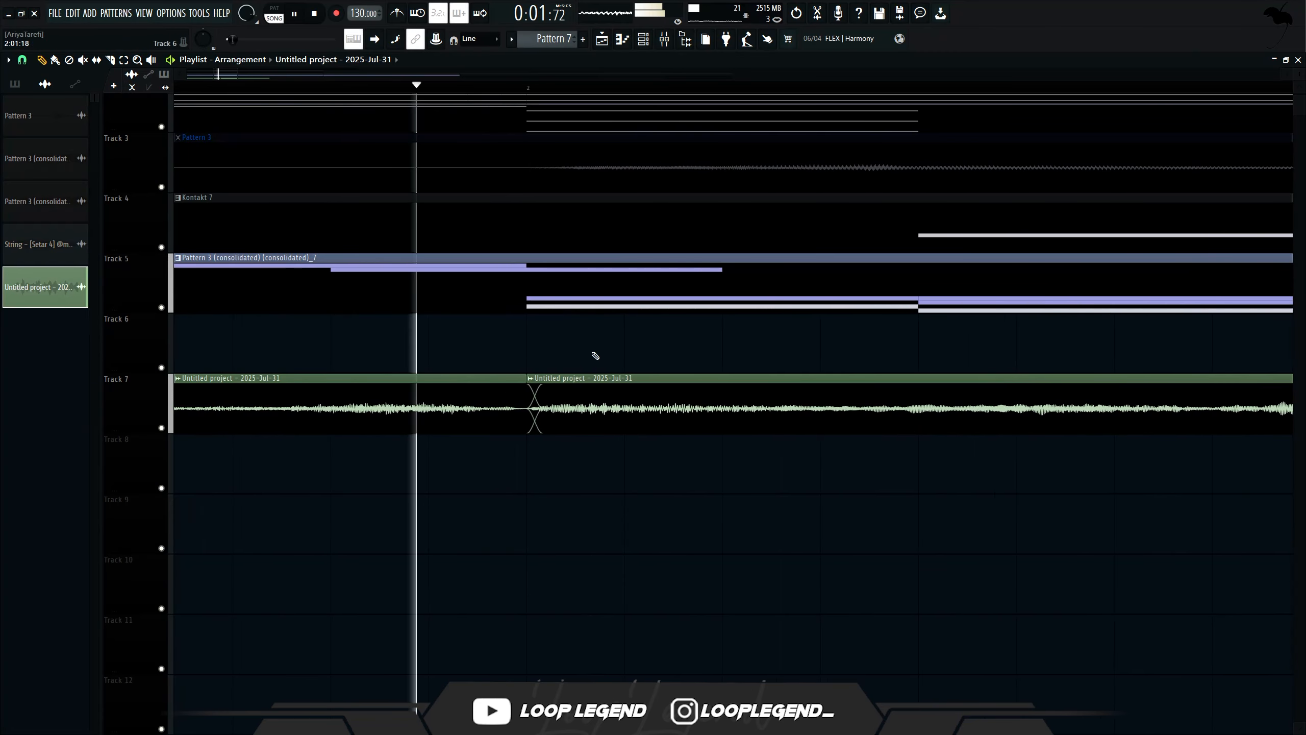
Process the choir's mixer track with Fruity Parametric EQ 2 (Low Cut + High Cut) and Abbey Road Saturator at a gain of about 15.8
key("s")
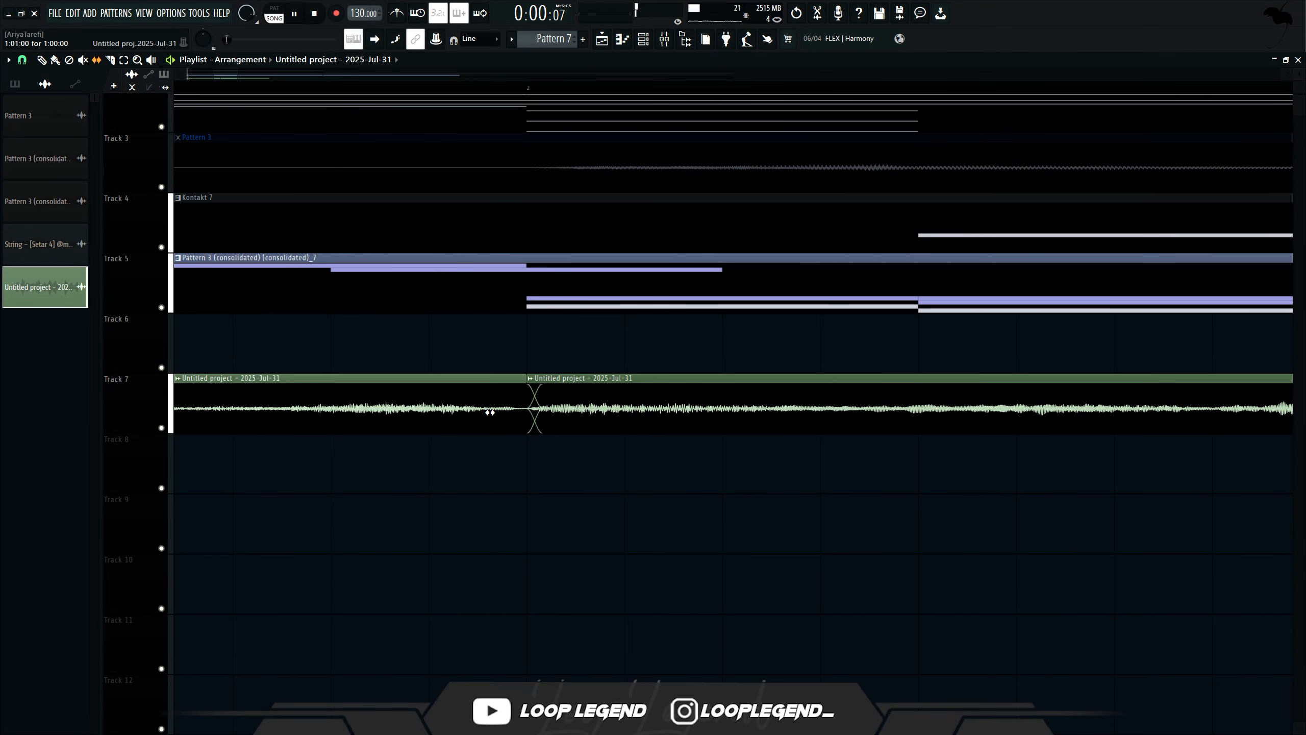
scroll(655, 263, "up", 2)
key("F9")
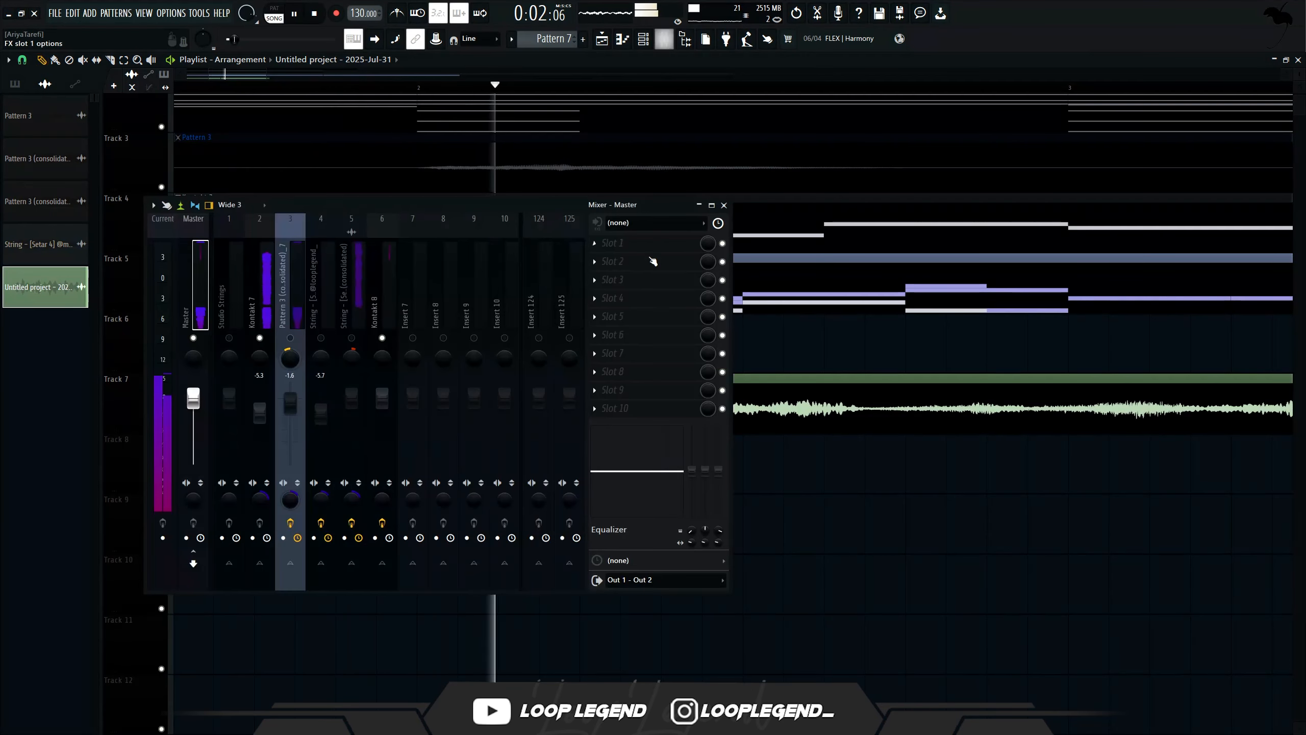
left_click(427, 316)
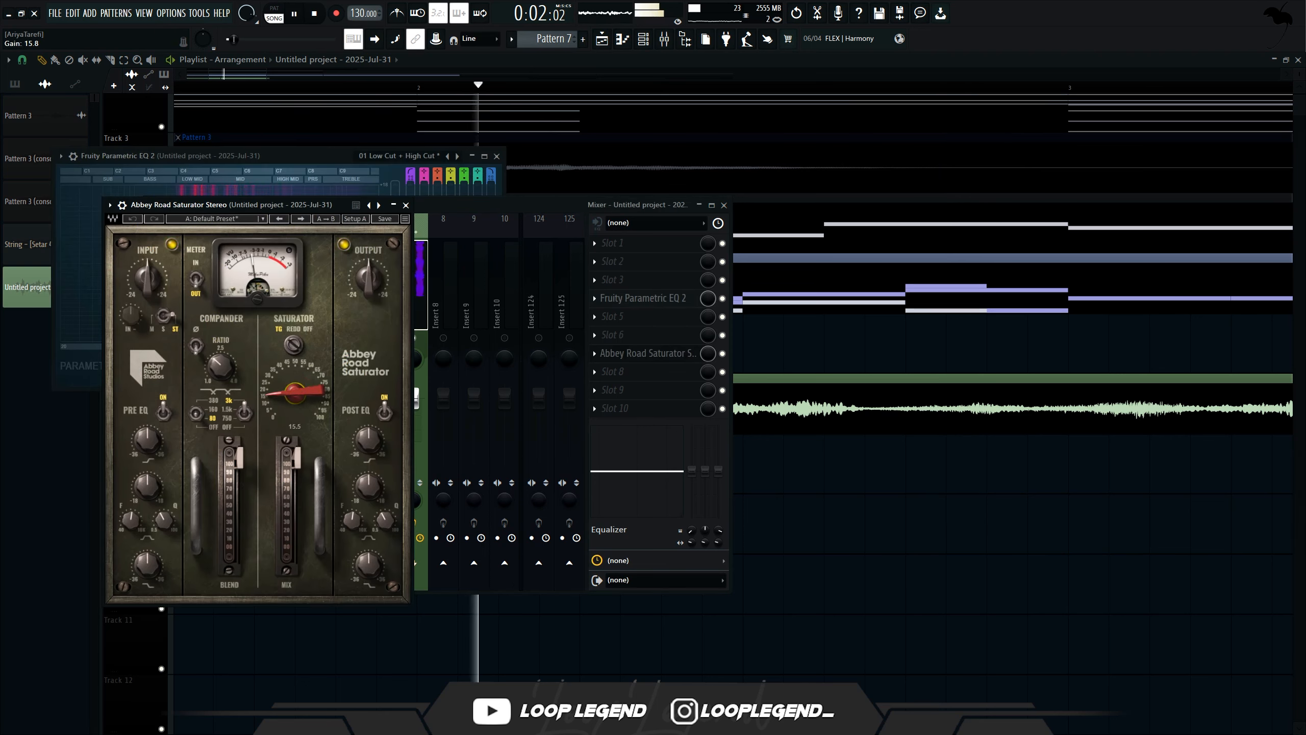
left_click_drag(289, 451, 314, 478)
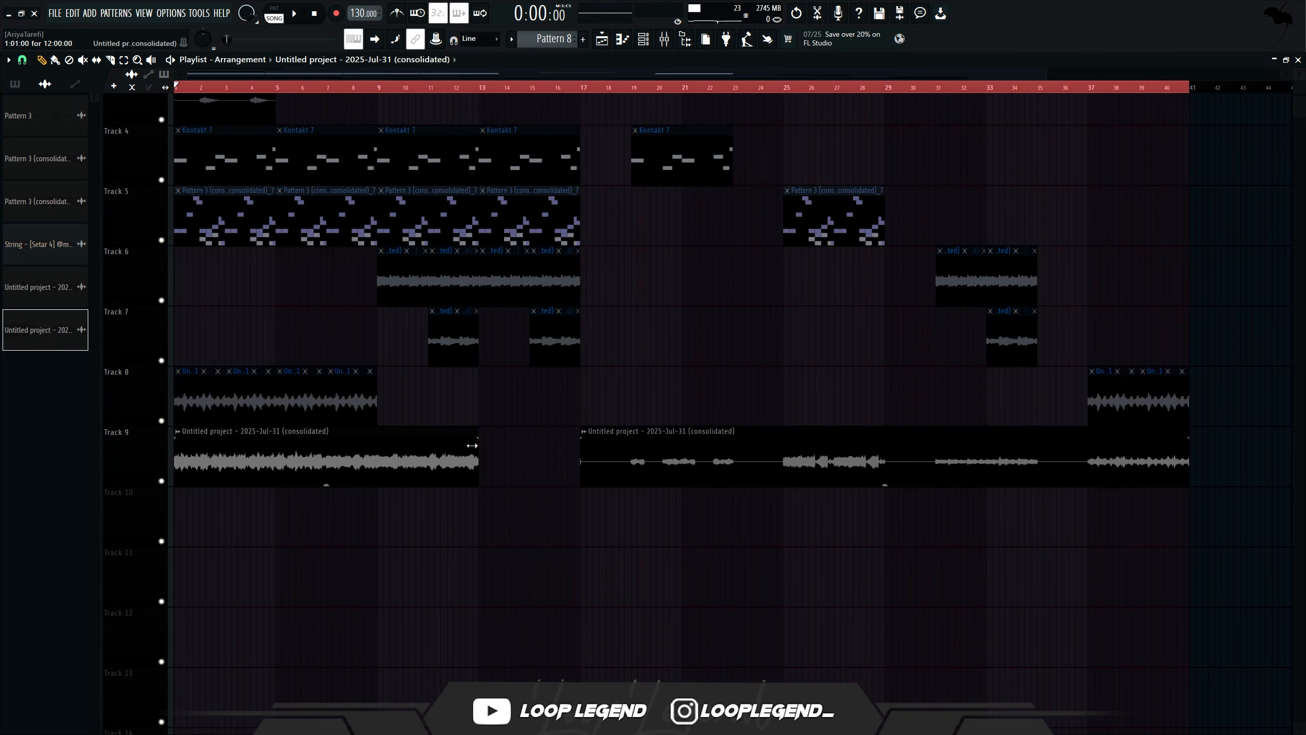
Start a low FL Keys line in Pattern 9 and shorten the B1 note to end where the C#2 note begins
key("space")
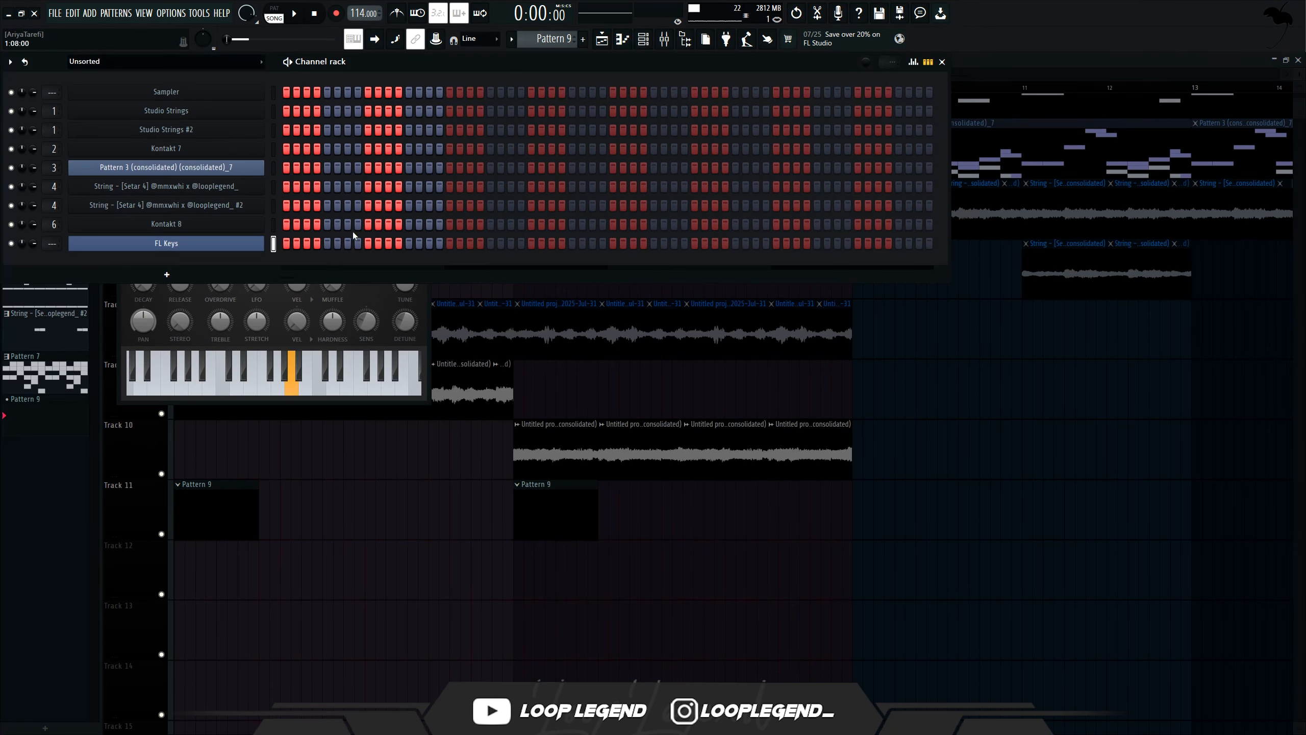
key("y")
key("F7")
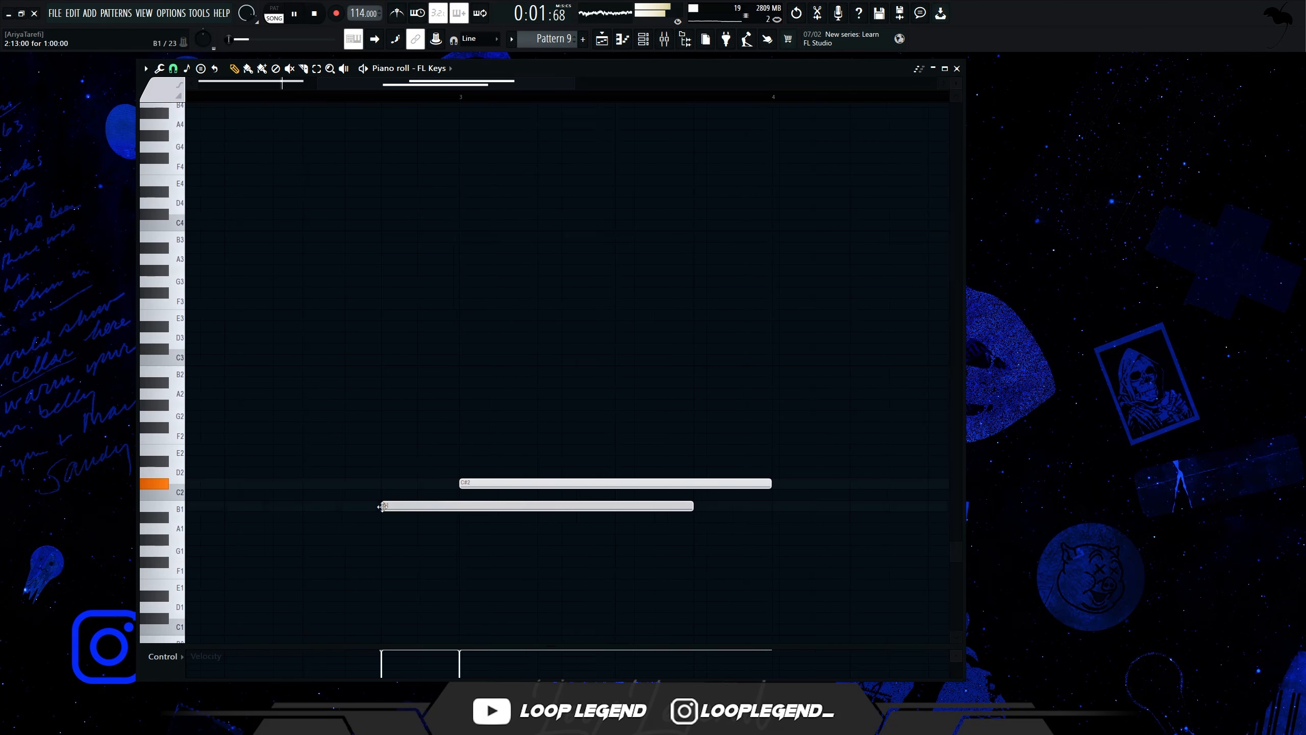
left_click_drag(417, 520, 430, 491)
key("ctrl+l")
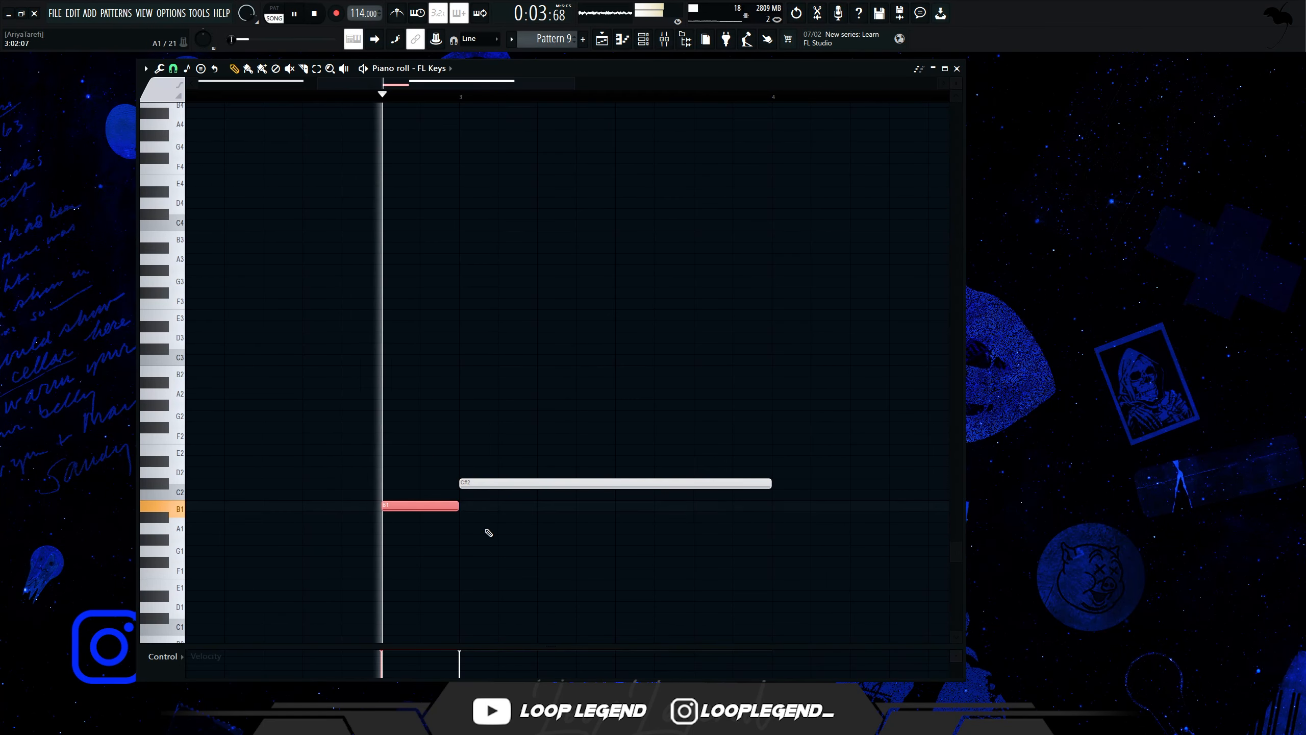
left_click(485, 531, "ctrl")
scroll(484, 531, "down", 1)
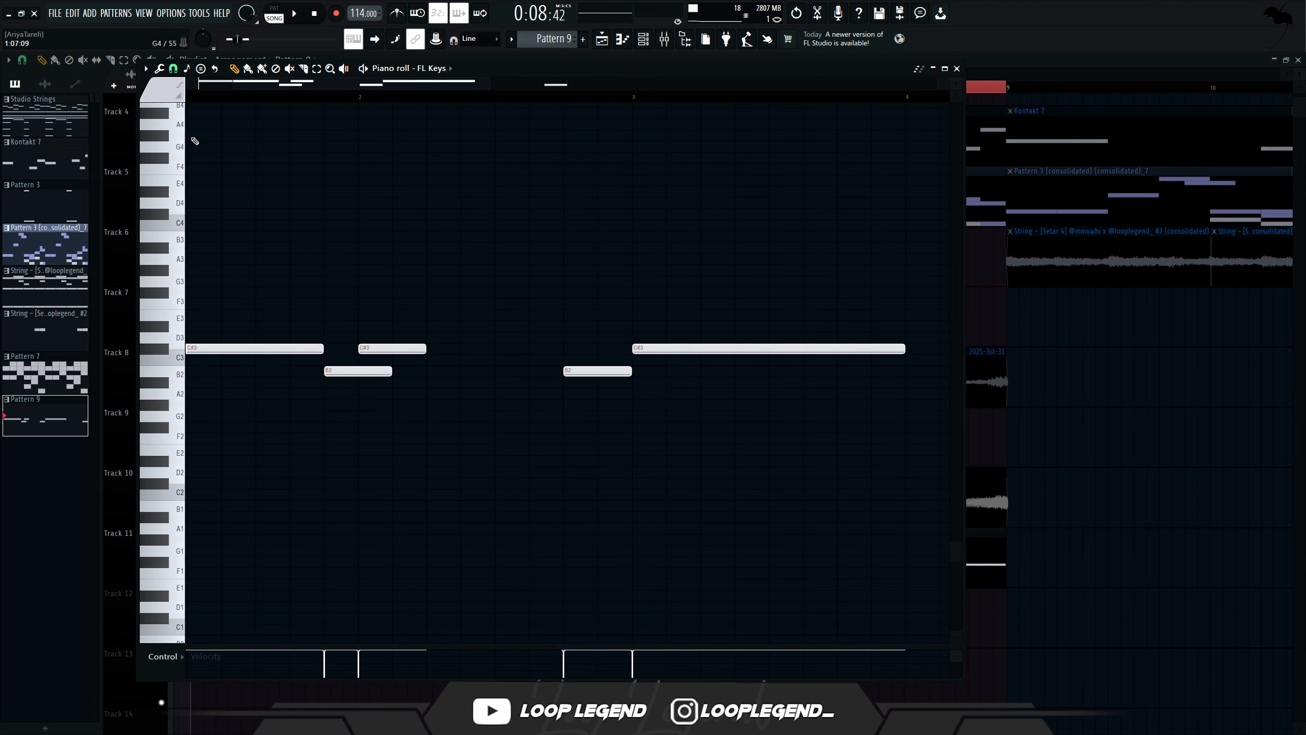
Tighten the first B2 to a short note before bar 2, extend the C#3 notes around it, and raise the second B2 to D3
left_click(174, 72)
left_click(204, 203)
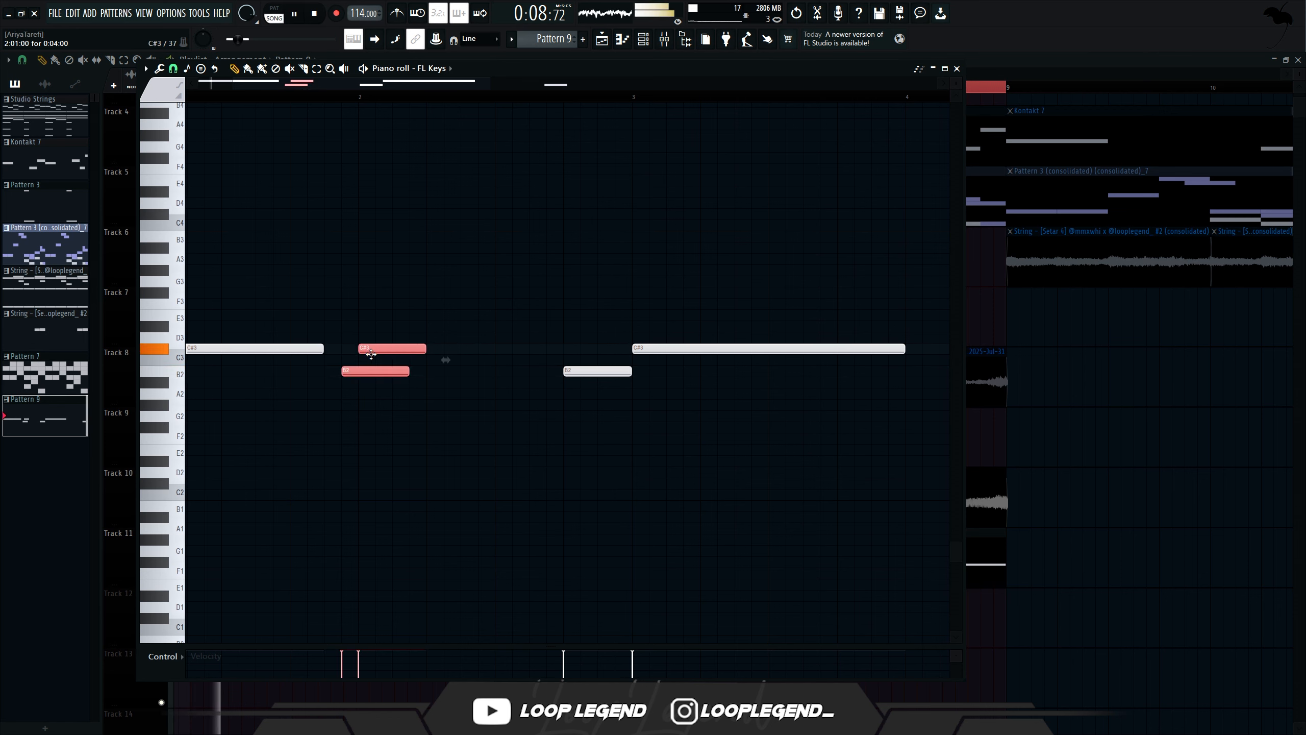
left_click(325, 348)
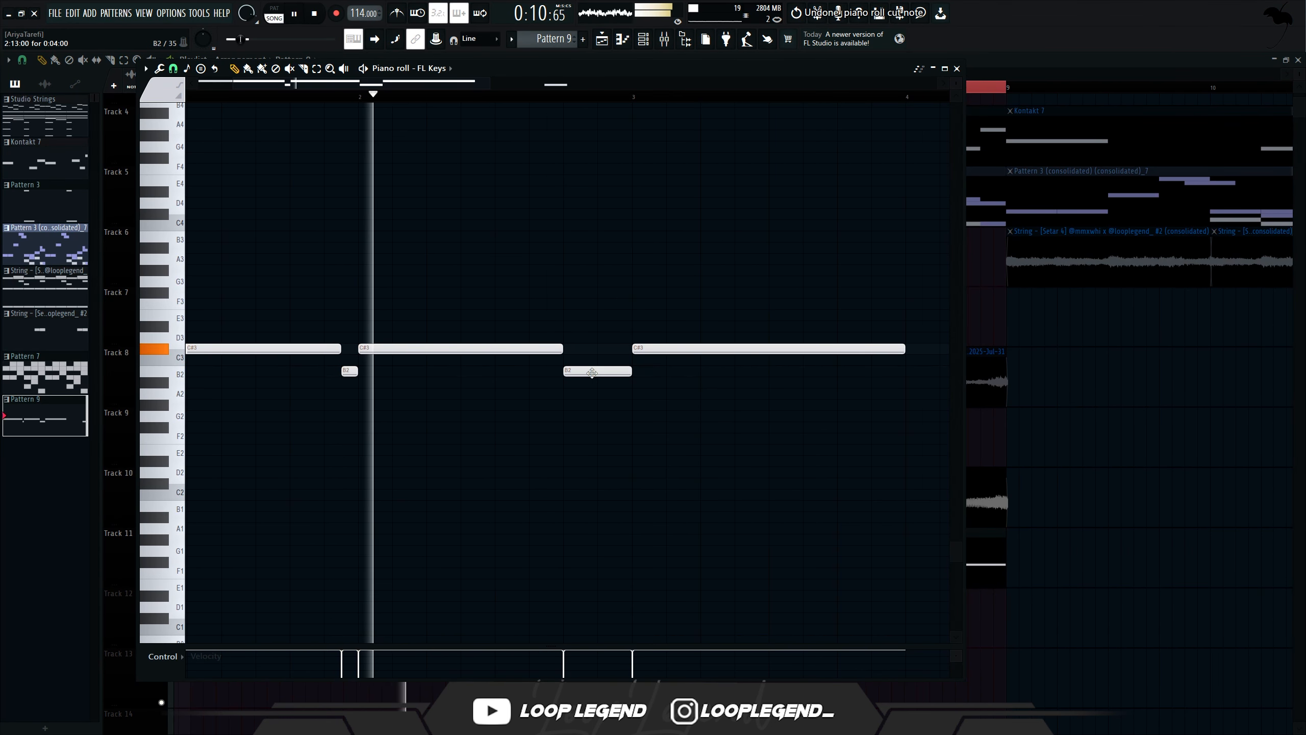
left_click_drag(592, 372, 599, 335)
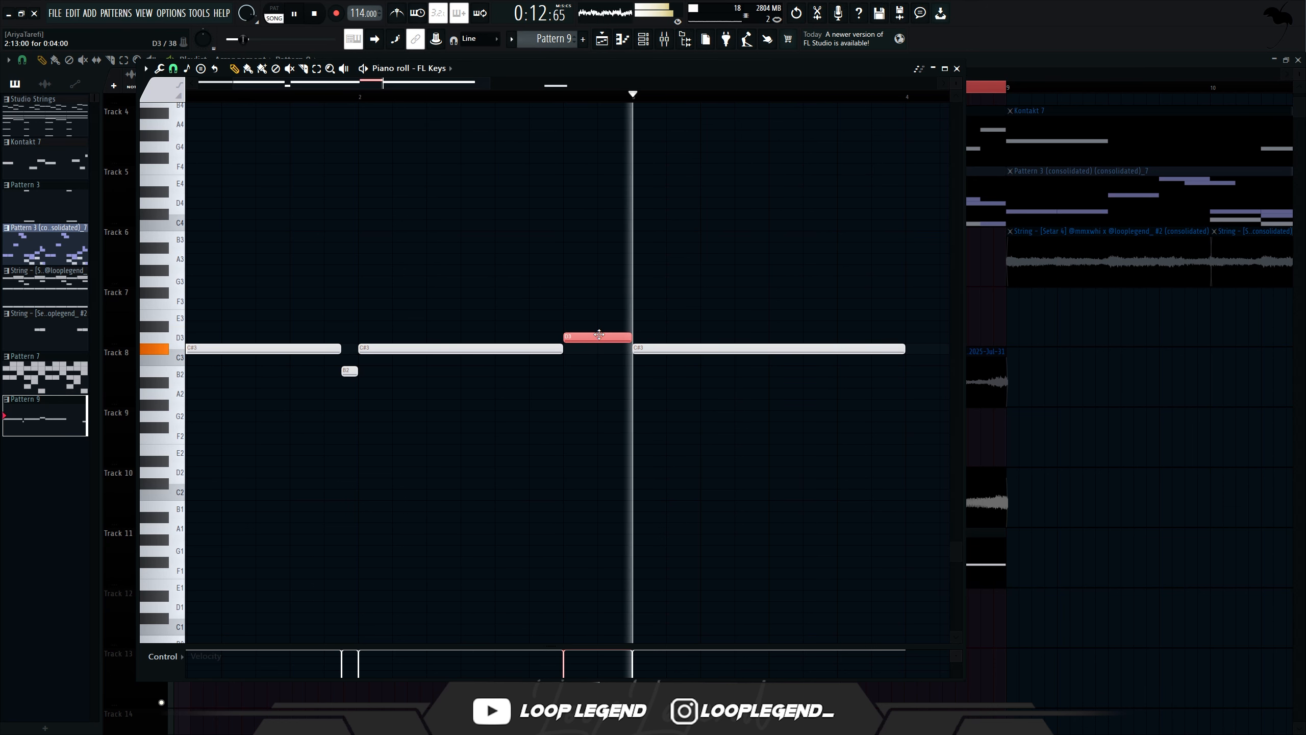
Delete the C#3 note at bar 3 and duplicate the remaining two-bar FL Keys phrase after itself
scroll(553, 313, "down", 2)
left_click_drag(509, 266, 673, 456)
key("Delete")
key("ctrl+b")
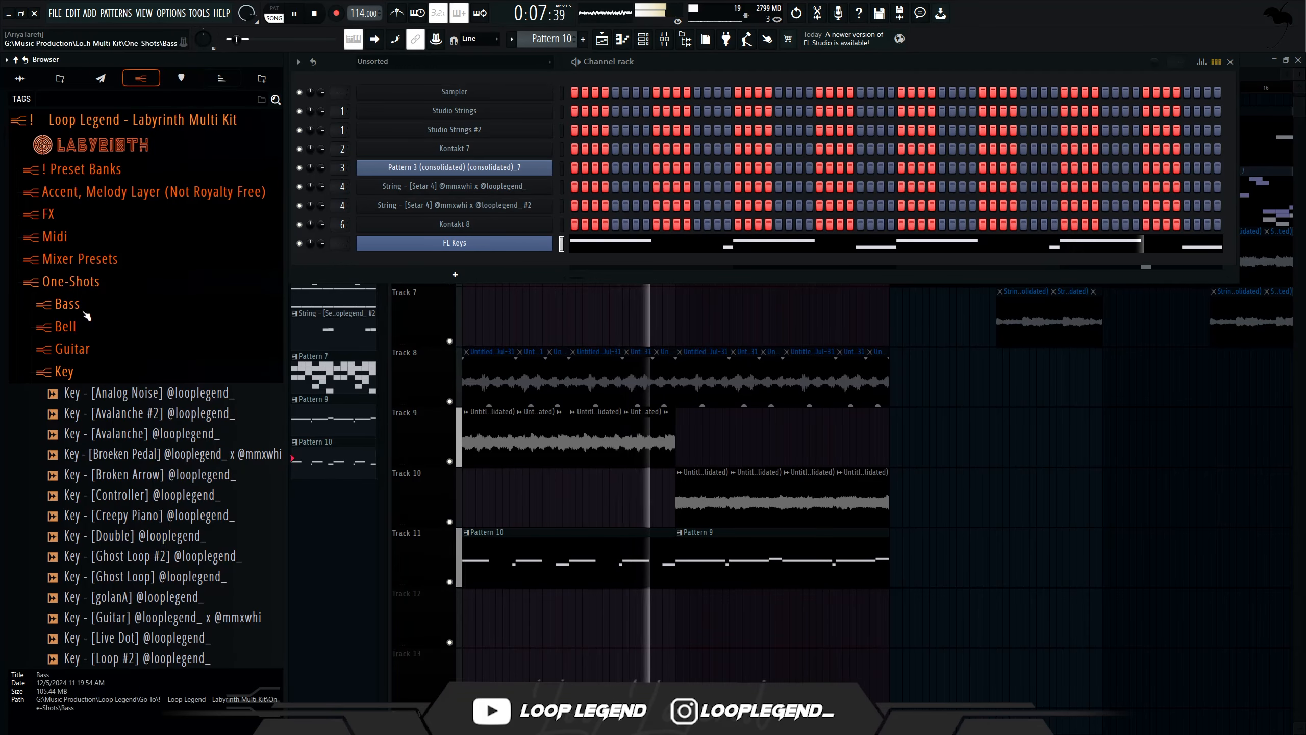
Load the Low Brass one-shot from the Labyrinth Multi Kit's bass one-shots as a new channel
left_click(86, 315)
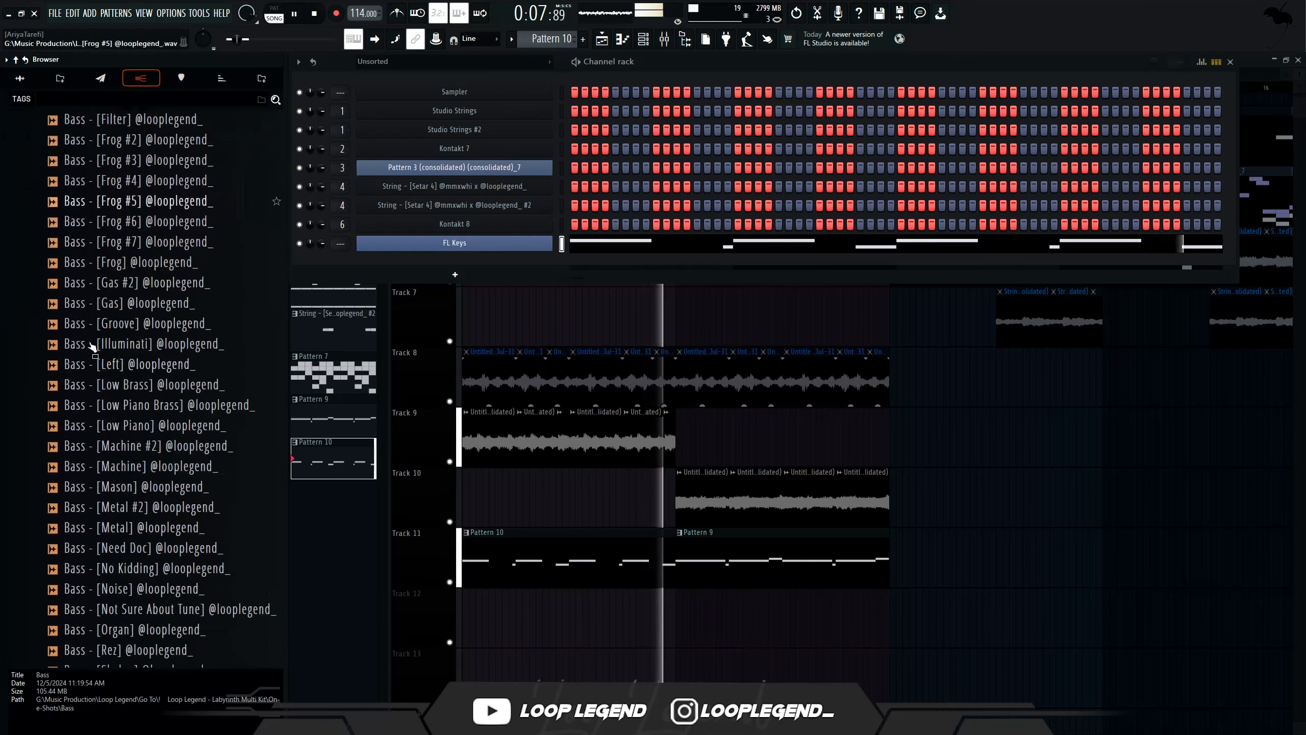
scroll(154, 412, "down", 3)
left_click(172, 230)
left_click_drag(171, 230, 449, 267)
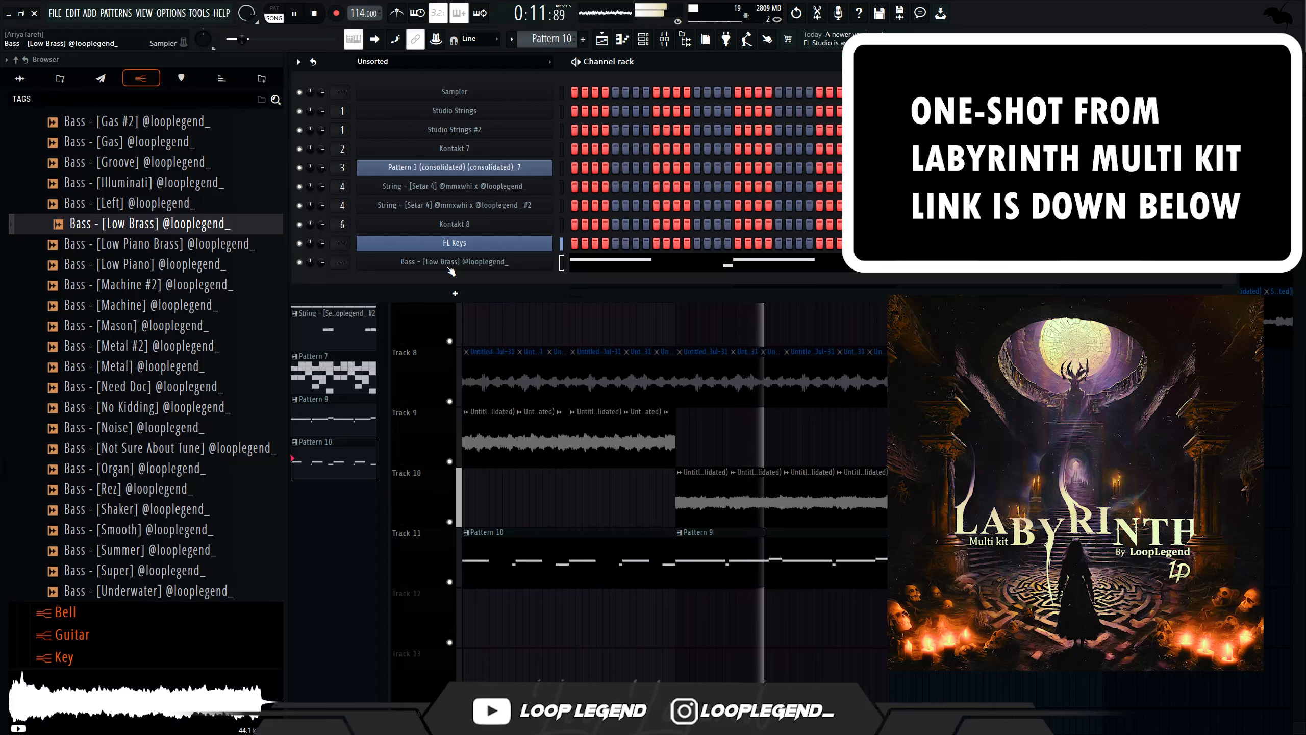
Play the Low Brass line and transpose its notes down one octave
left_click(450, 272)
key("space")
key("space")
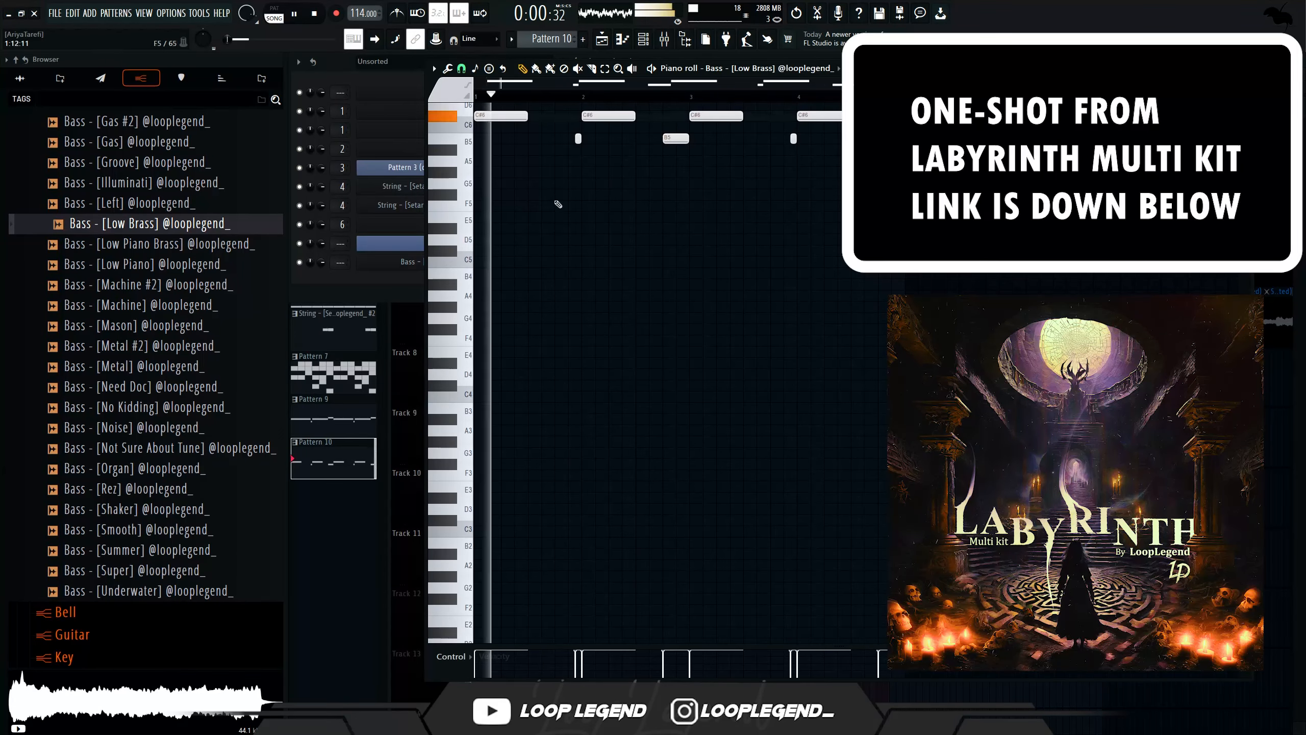
key("ctrl+Down")
left_click_drag(848, 69, 744, 80)
key("F7")
Make the Low Brass channel cut itself and open its volume envelope settings
right_click(550, 258)
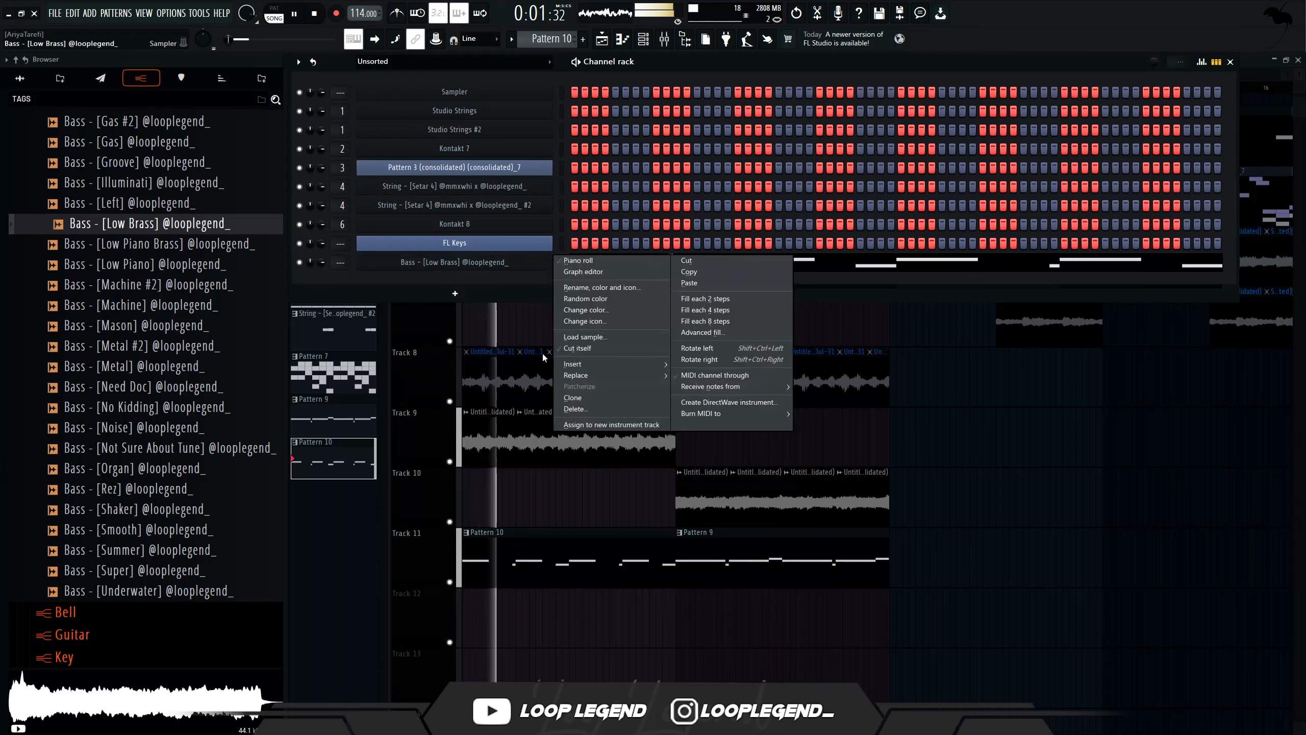
left_click(562, 349)
left_click(455, 262)
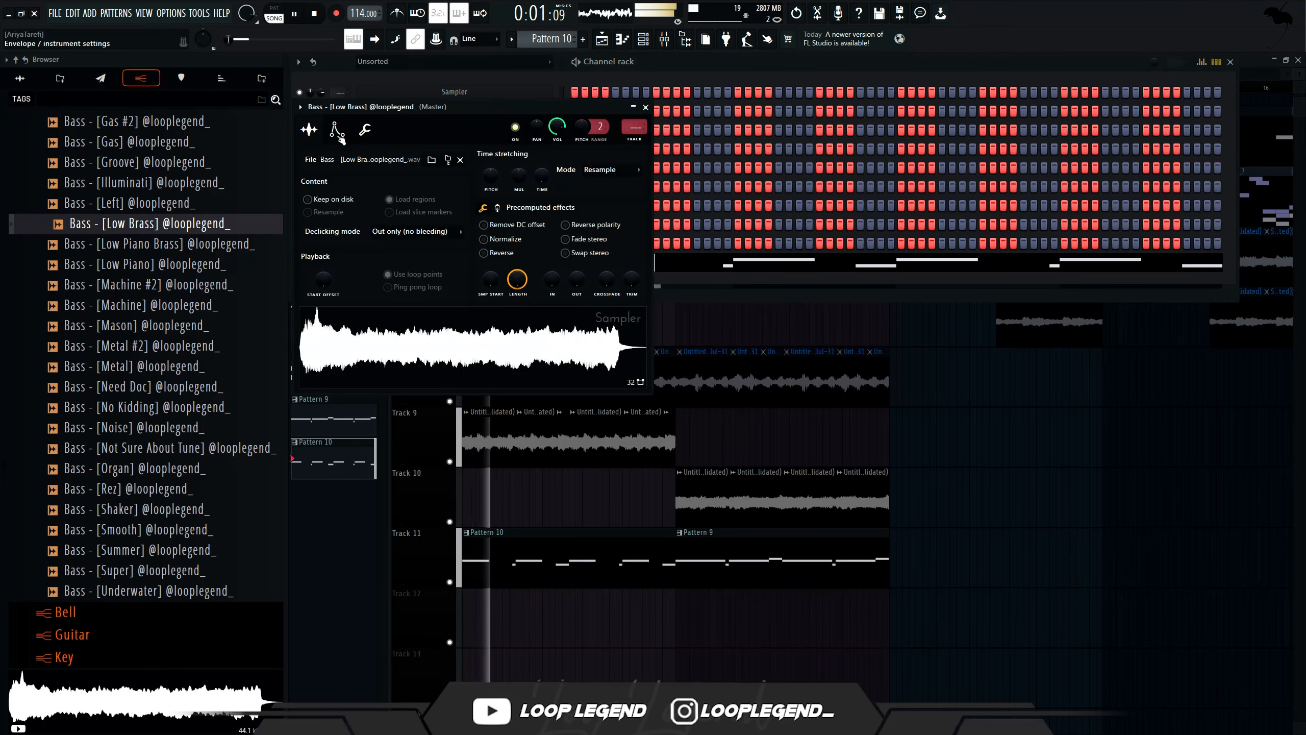
key("Escape")
left_click(455, 262)
left_click(337, 129)
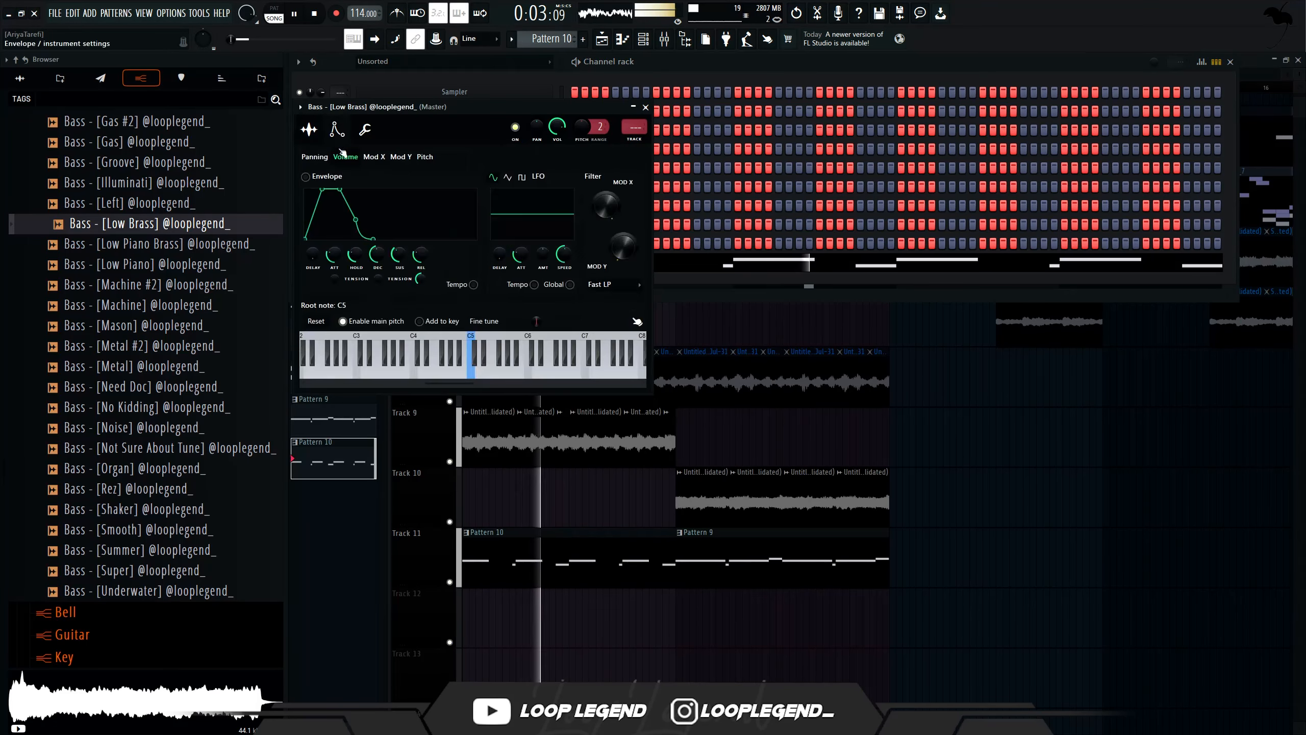
key("Escape")
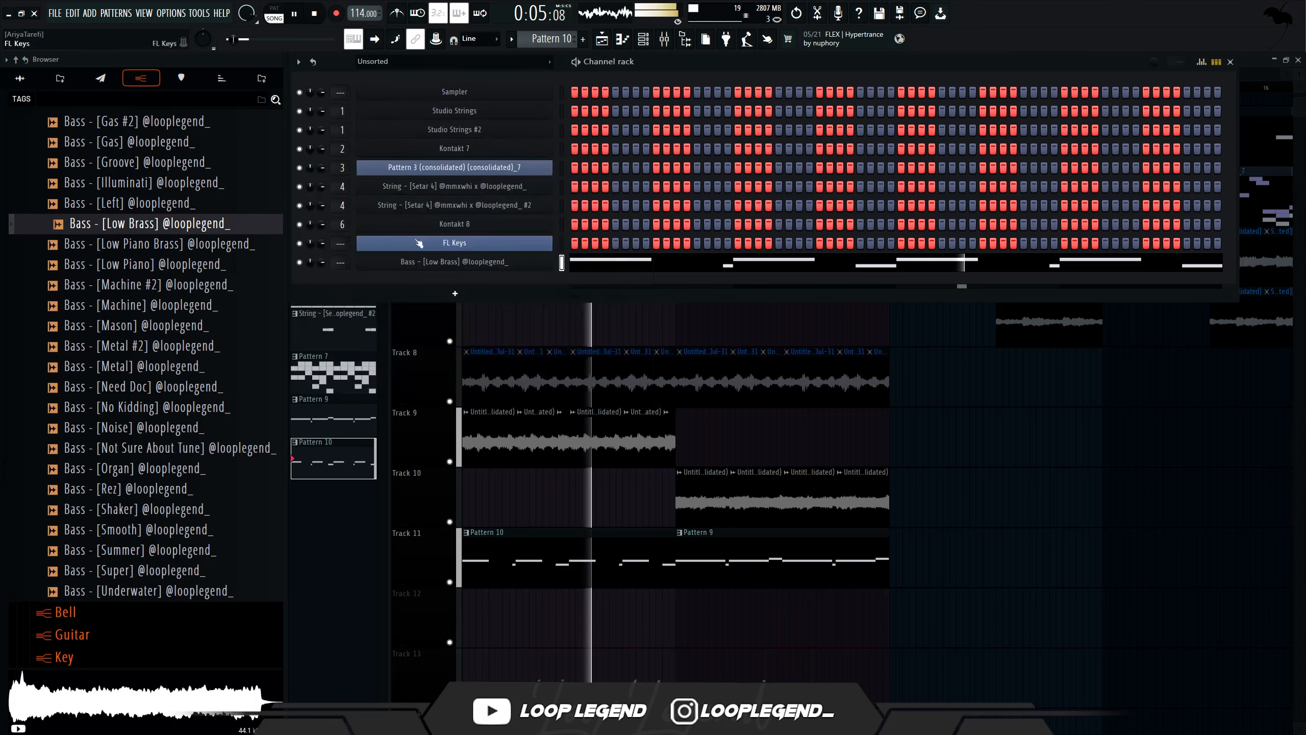
Build a one-bar FL Keys phrase of repeated one-beat C#5 and G#4 notes, with the third G#4 moved up to D6
left_click(455, 262)
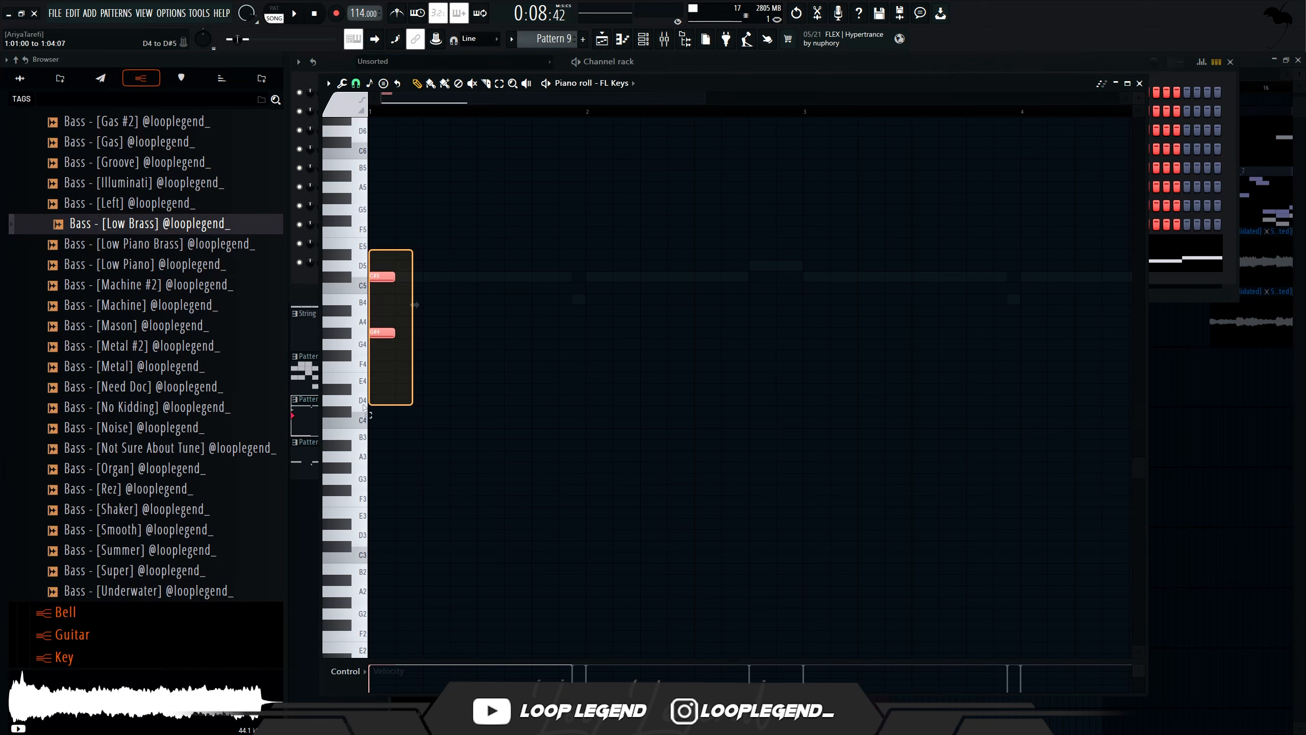
left_click(494, 352)
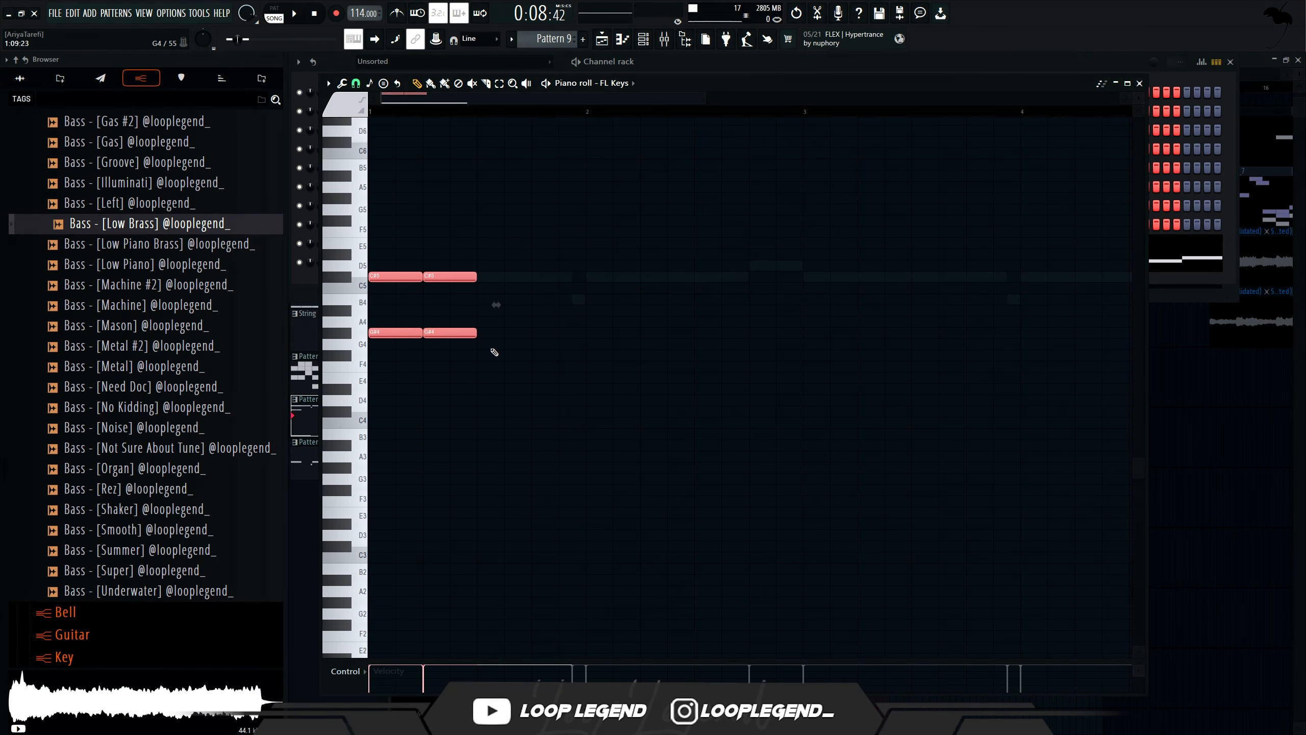
key("ctrl+b")
left_click_drag(507, 297, 556, 302)
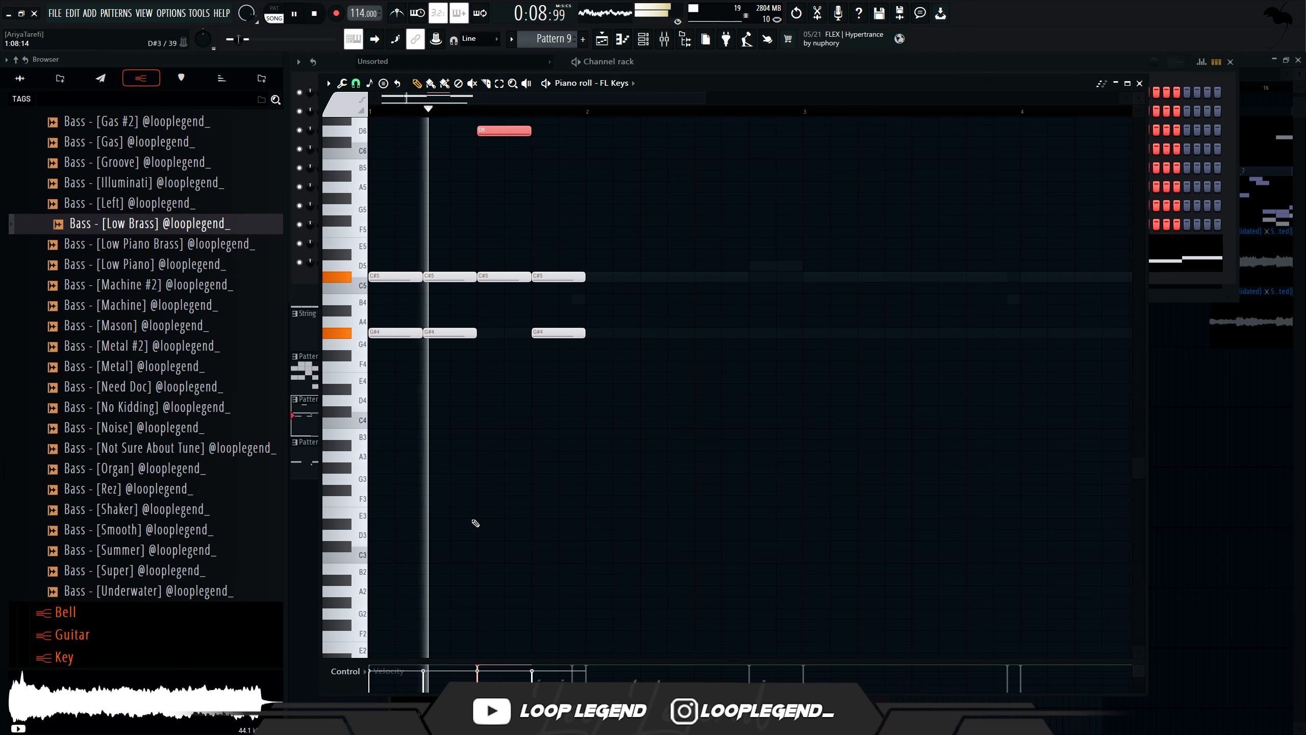
left_click(646, 495)
Lower the D6 note to C#6 and raise the last G#4 of the phrase to A4
scroll(633, 463, "up", 4)
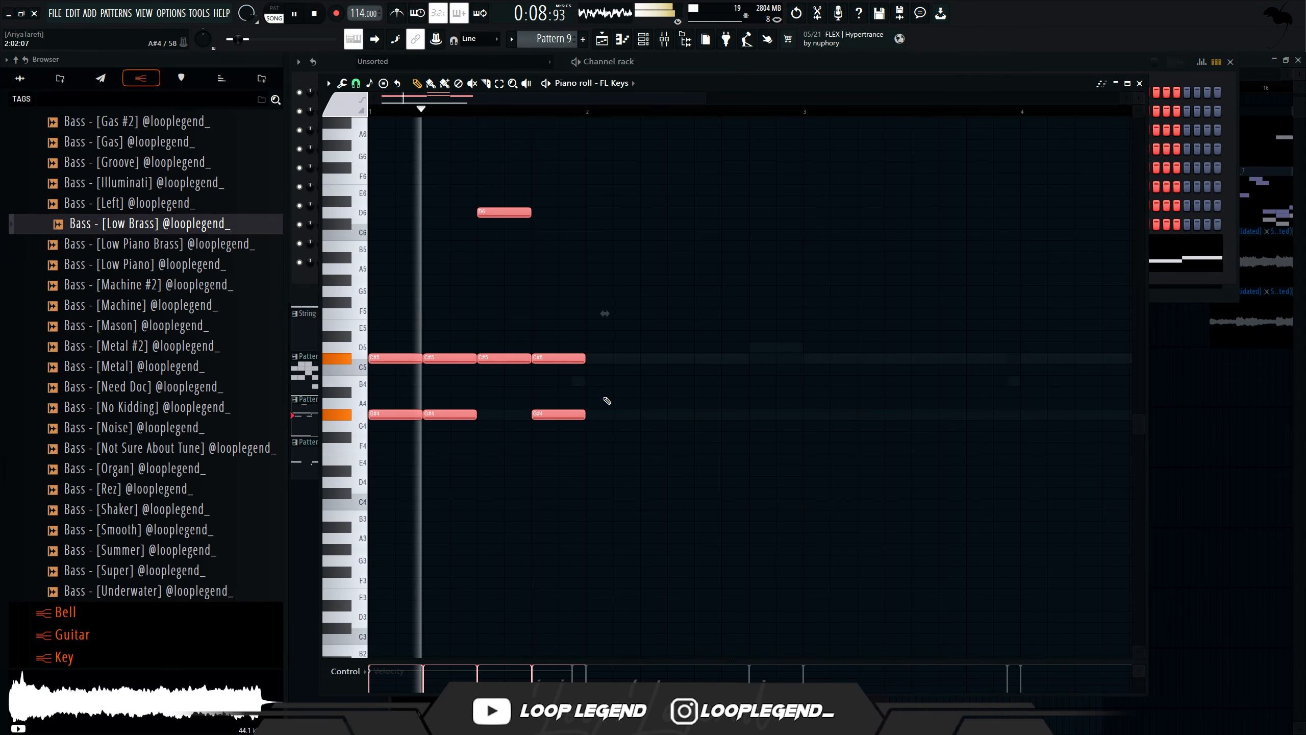
left_click(504, 212)
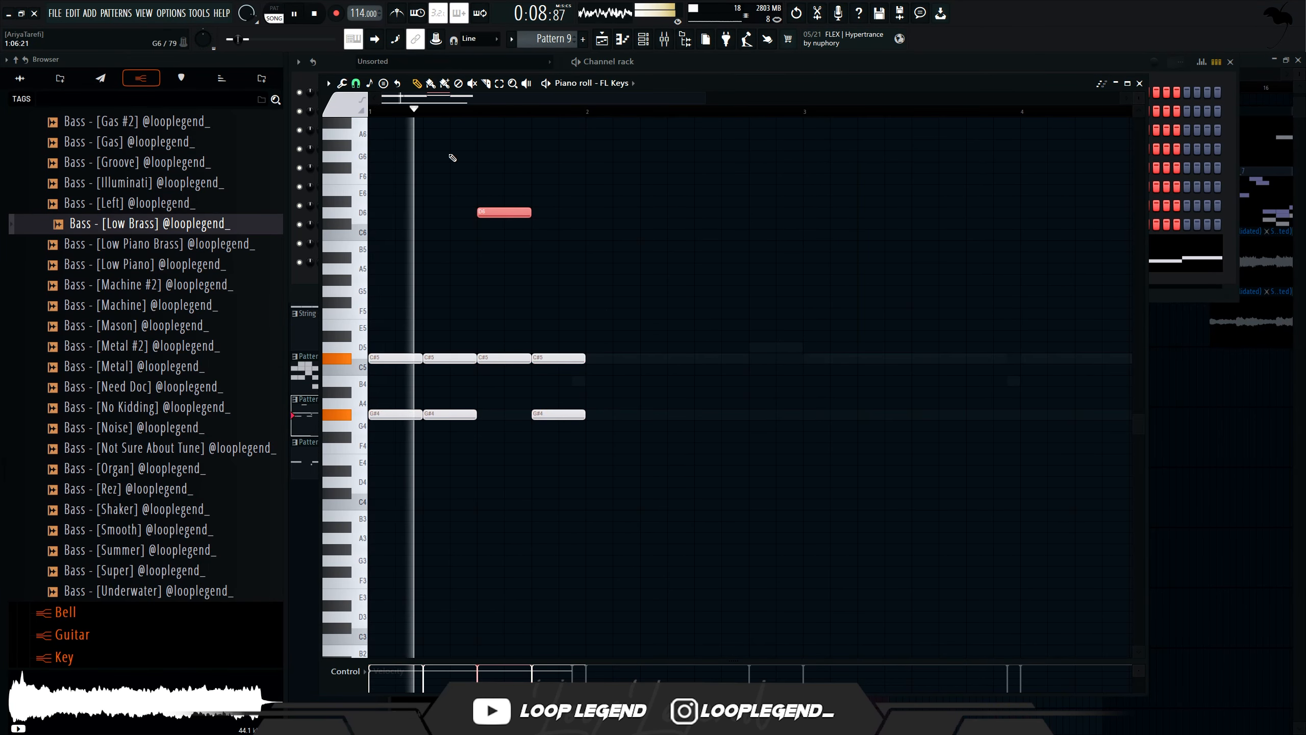
key("shift+Down")
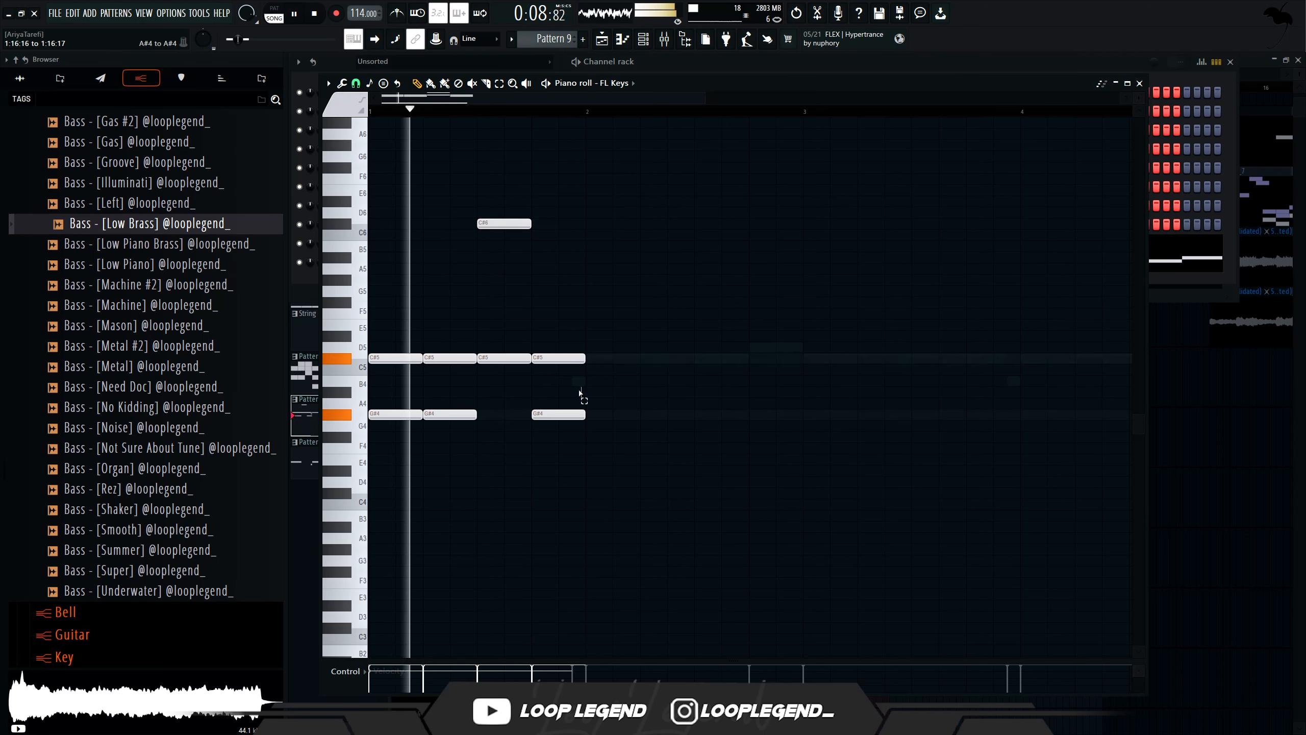
left_click(559, 413)
key("shift+Up")
Duplicate the whole one-bar FL Keys phrase into bar 2
key("ctrl+a")
key("ctrl+b")
scroll(653, 461, "down", 2)
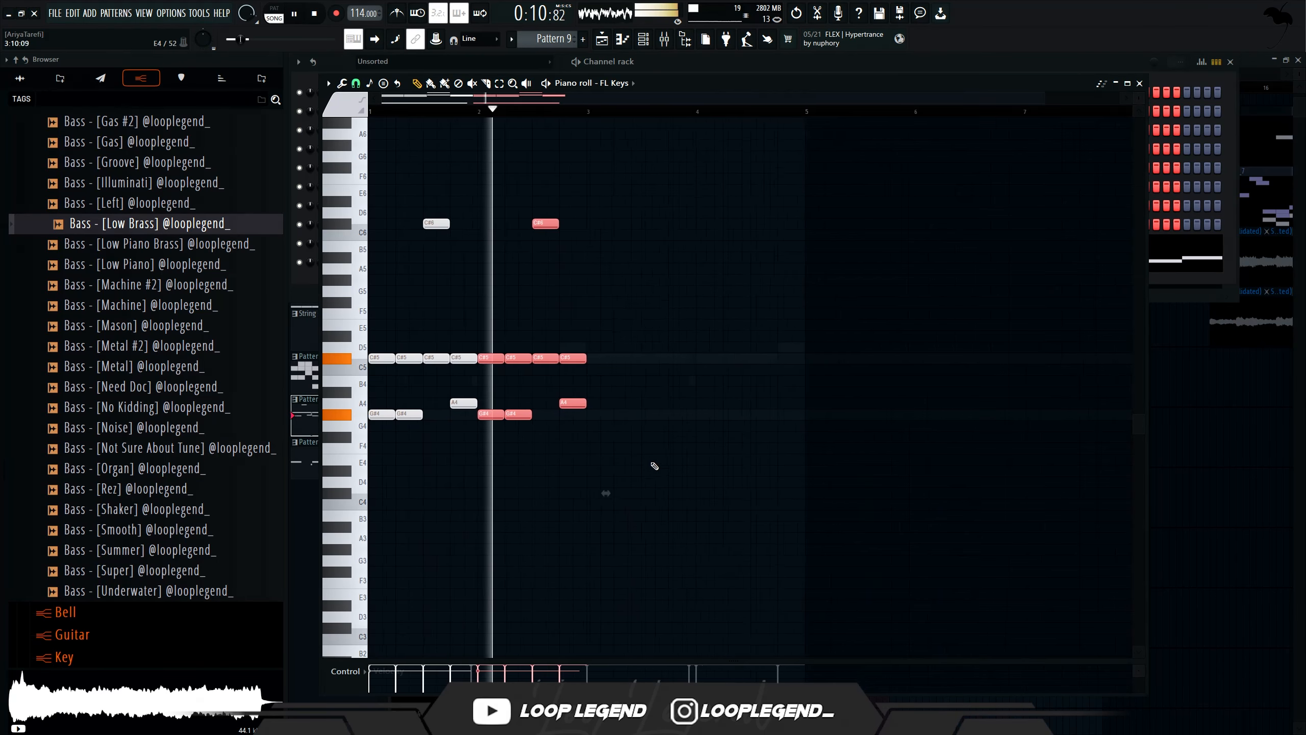
scroll(637, 457, "down", 8)
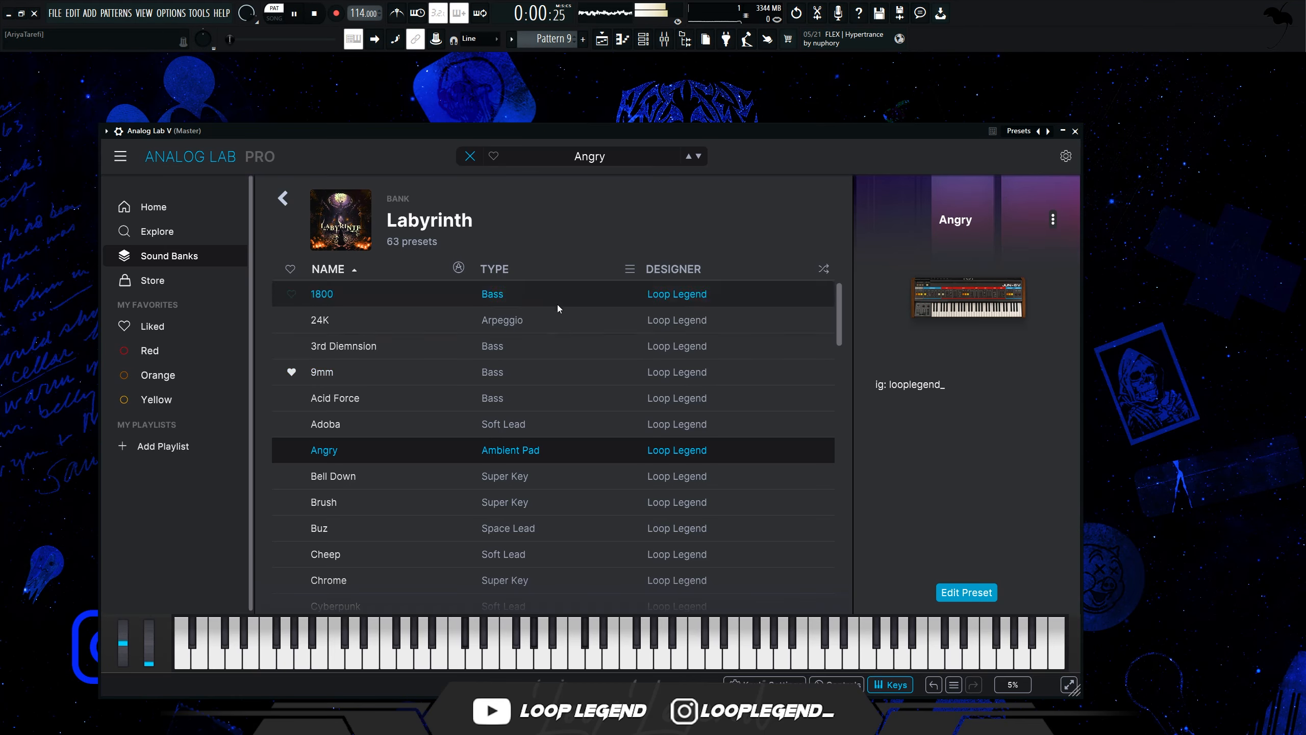
Sort the Labyrinth bank's presets by type in Analog Lab V, look through them and return to the channel rack
left_click(495, 271)
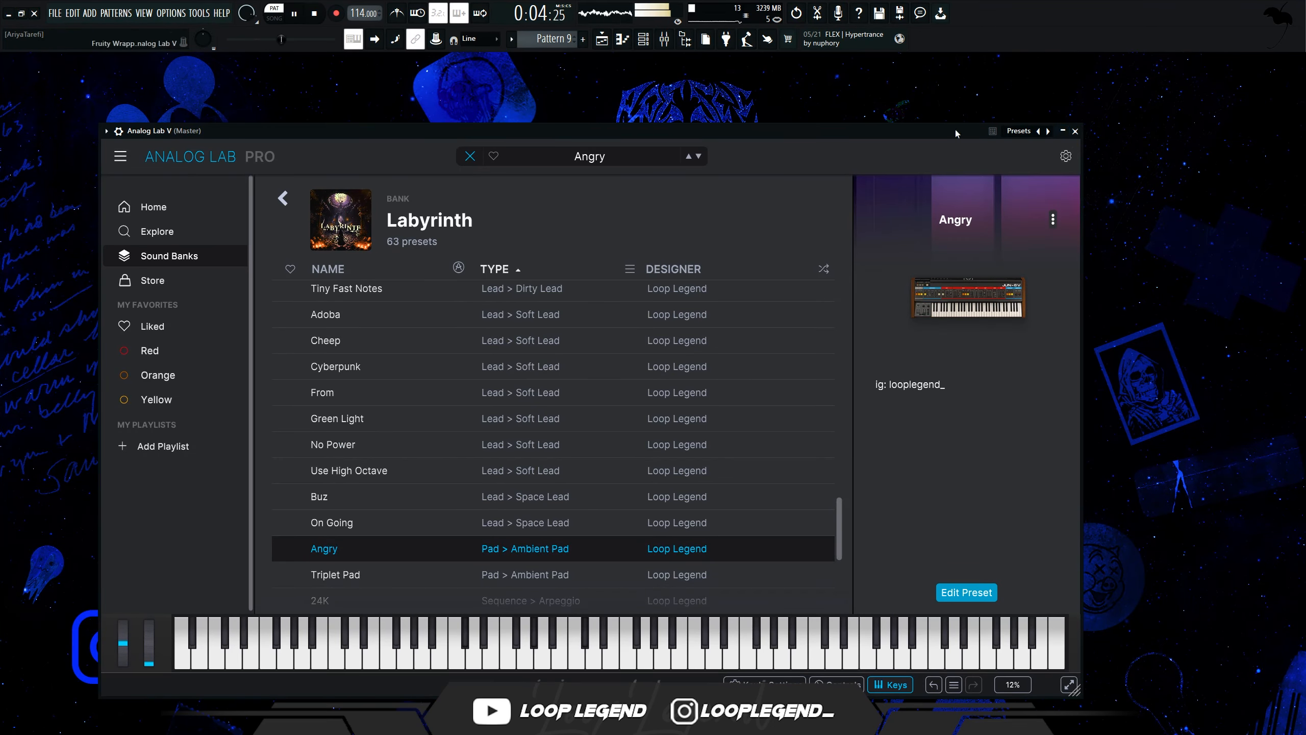
left_click(1048, 131)
left_click(1073, 131)
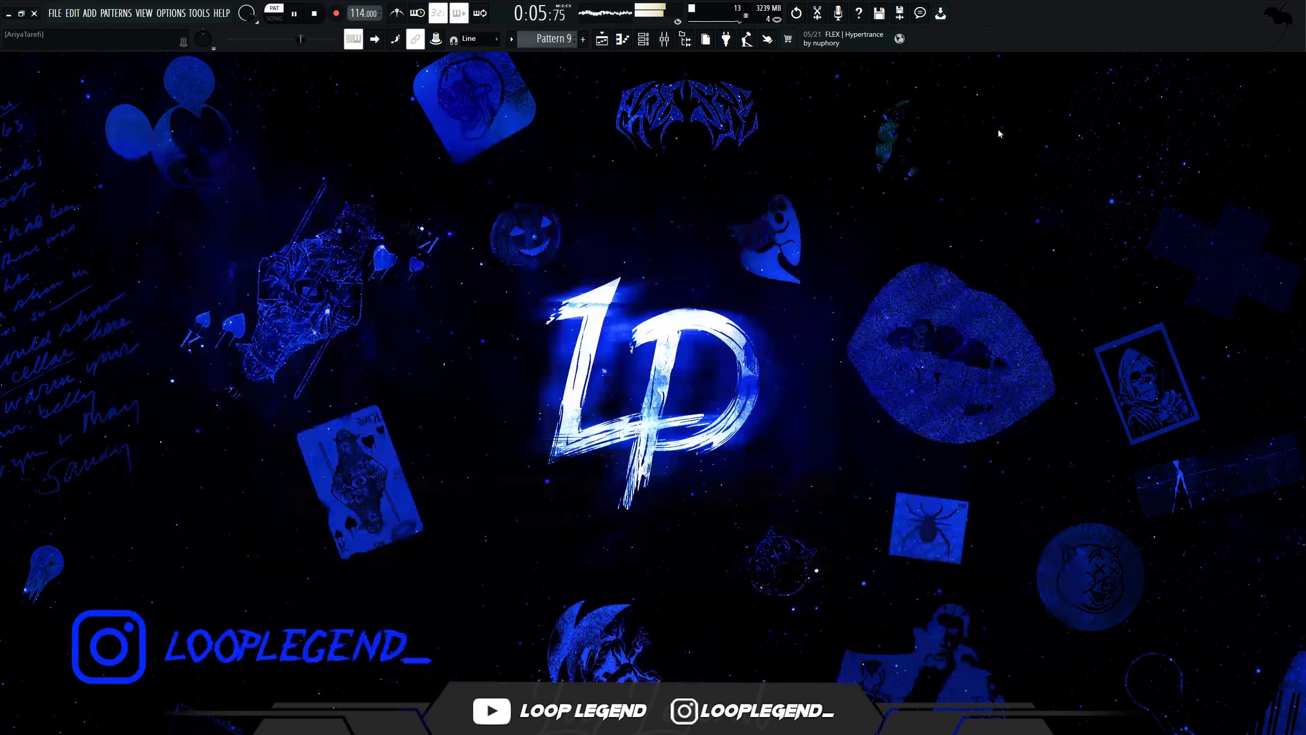
left_click(638, 41)
left_click_drag(529, 83, 664, 81)
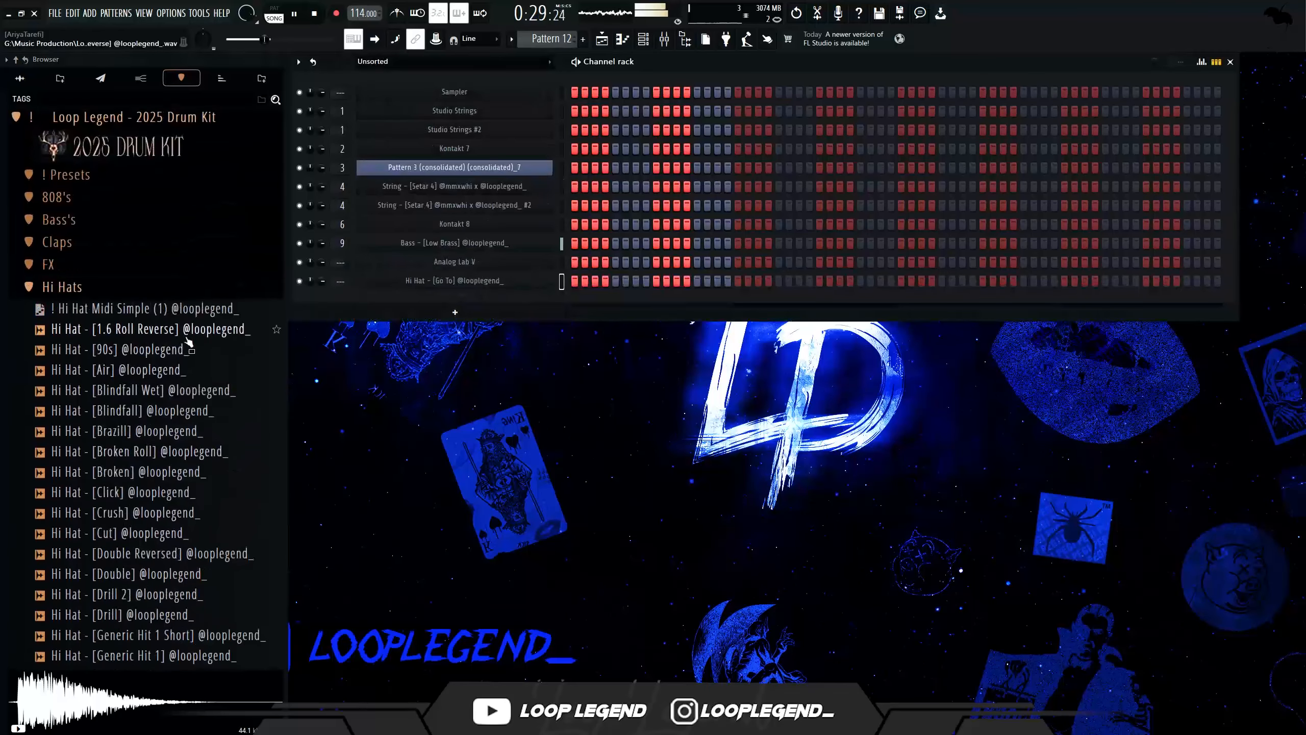
Replace the Go To hi-hat sample with Hit 666 from the 2025 Drum Kit
scroll(158, 374, "down", 10)
left_click(156, 312)
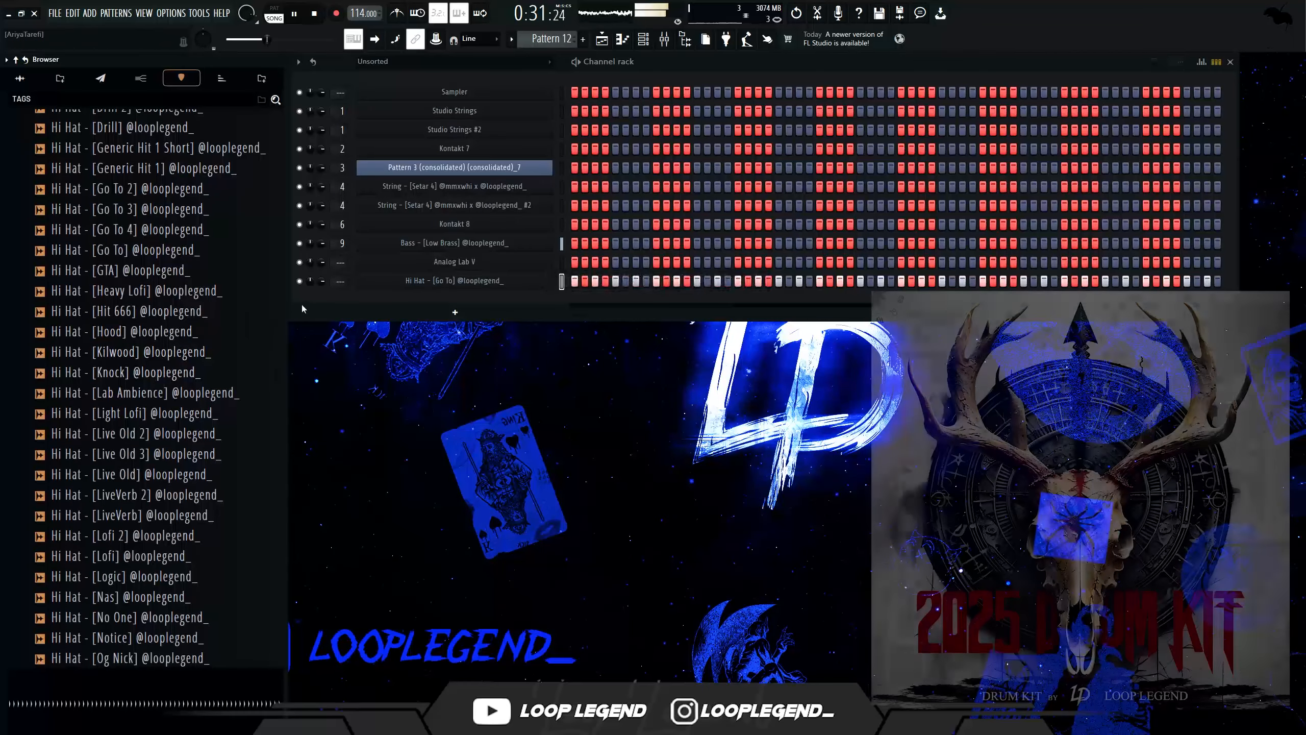
right_click(155, 320)
left_click(170, 327)
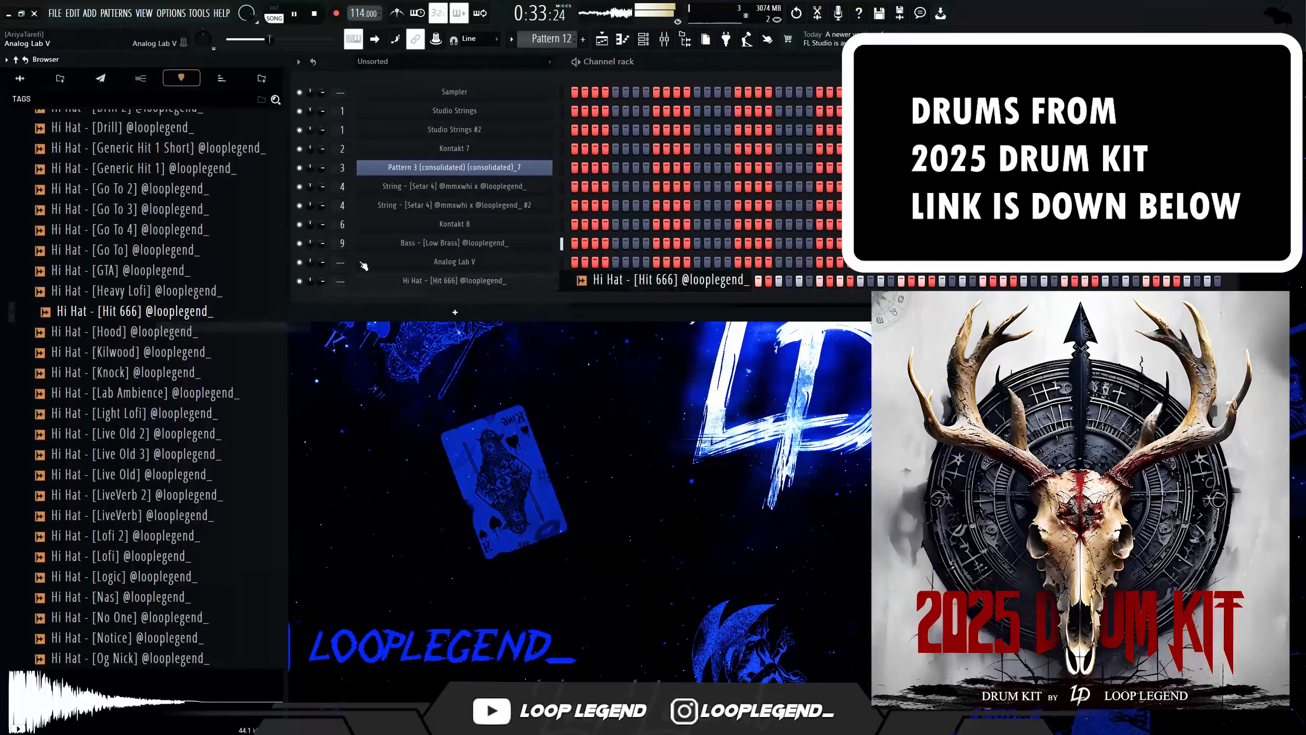
Add two short hi-hat rolls at the end of bar 5, one pitched at B4 and the other going from G#4 to A#4
left_click(623, 40)
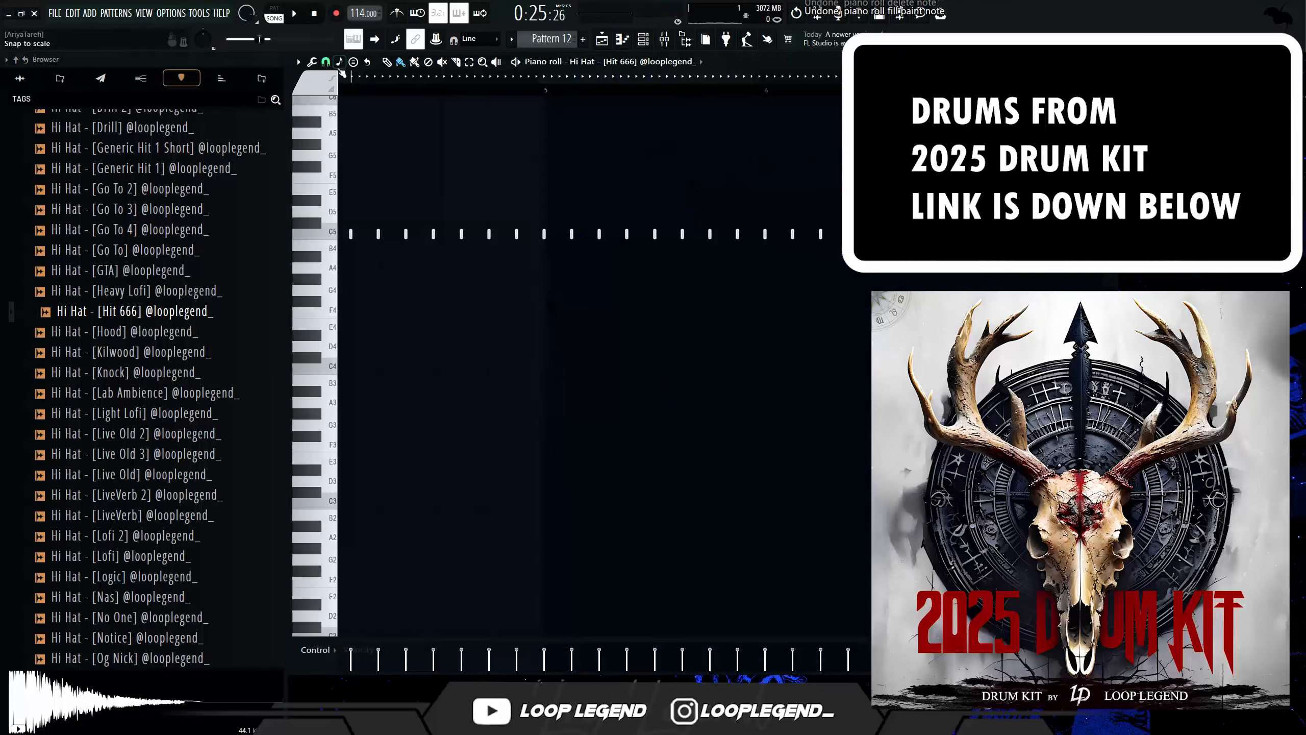
left_click(326, 62)
left_click(337, 143)
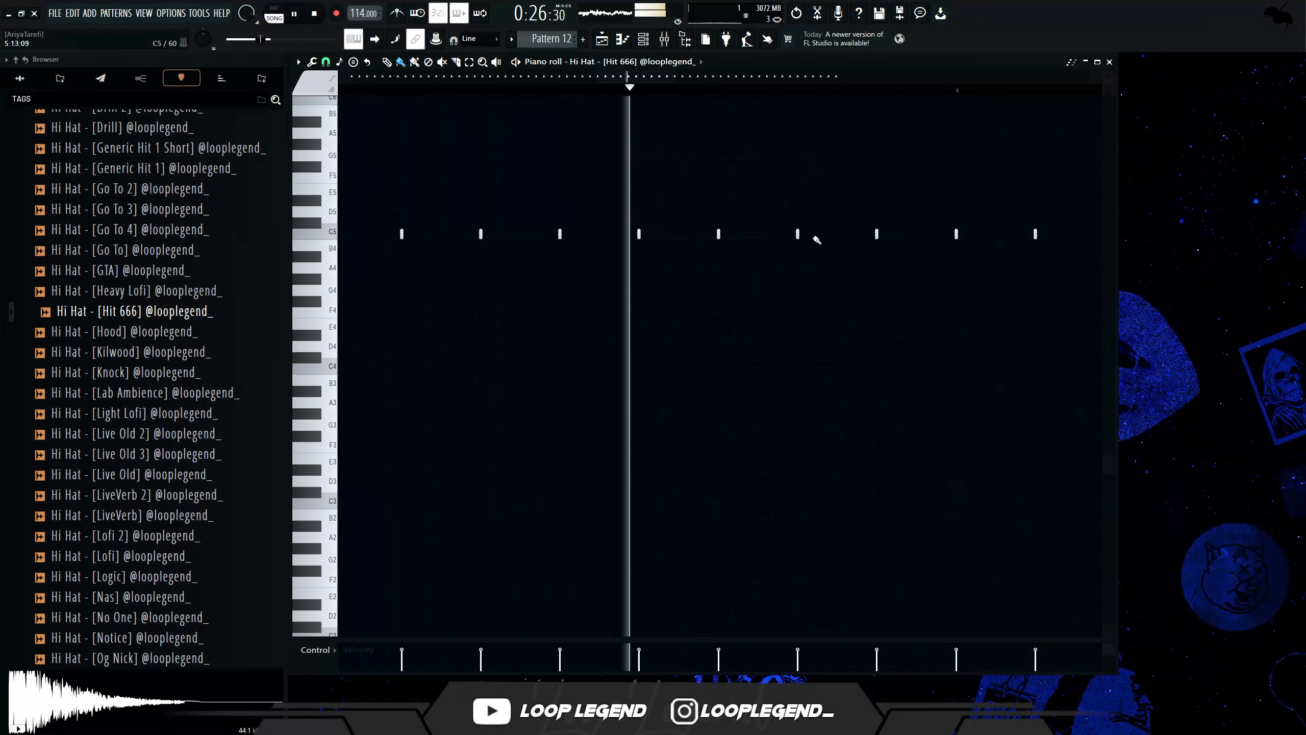
key("space")
key("space")
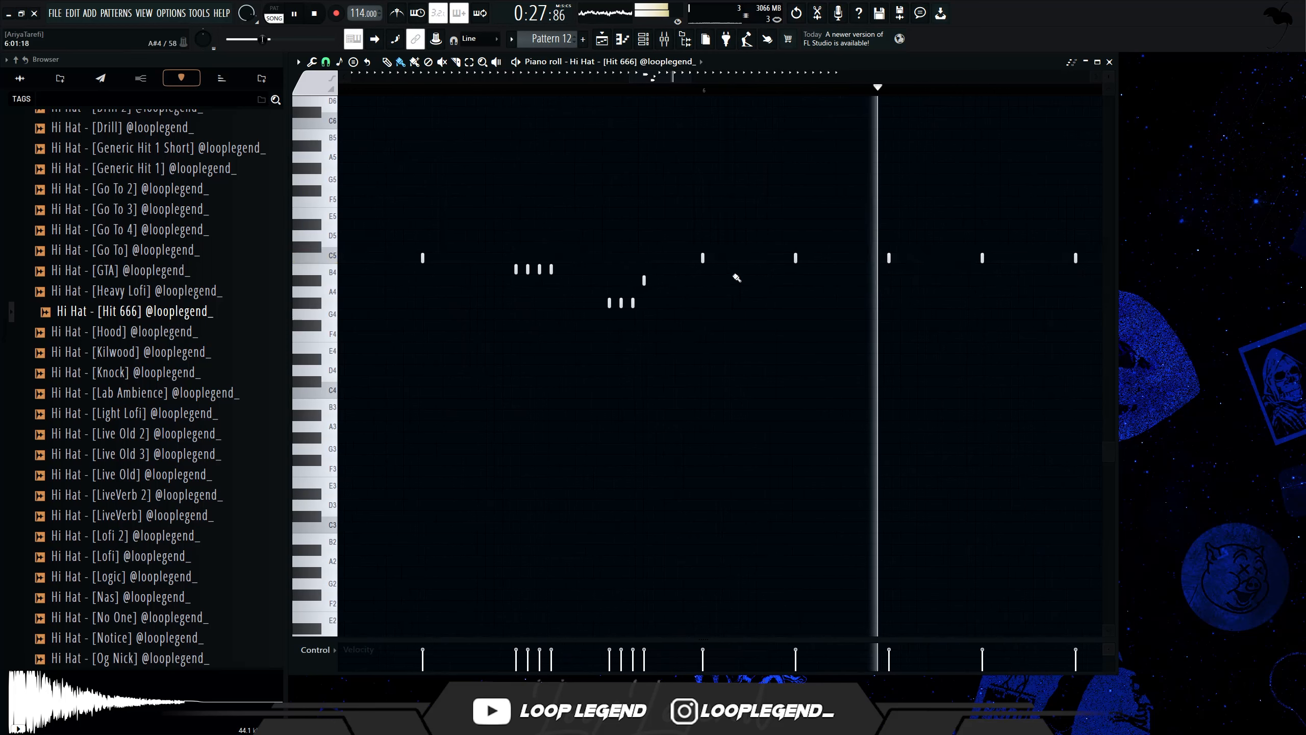
Extend the second hi-hat roll in bar 5 with another A#4 hit and a separate leading G#4 hit, using 1/2-step snap
key("space")
left_click(325, 62)
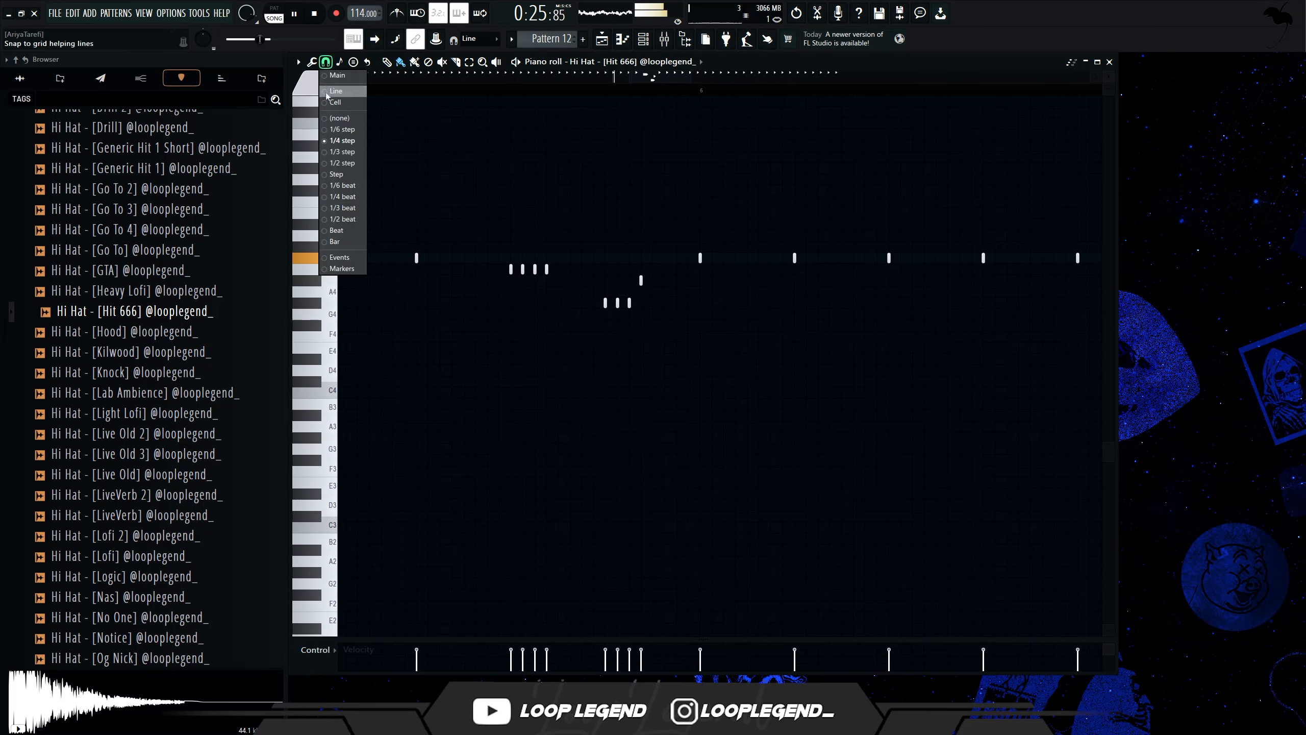
left_click(339, 163)
key("space")
left_click(653, 281)
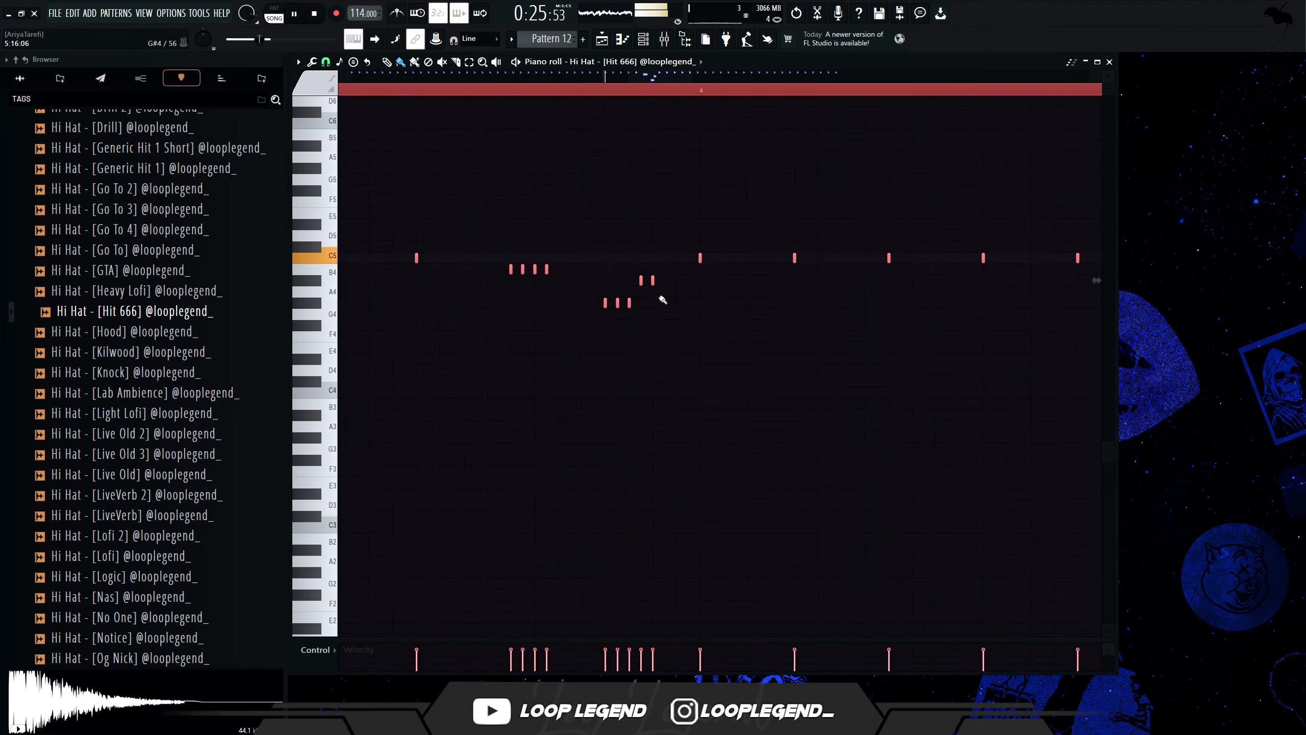
left_click(510, 302)
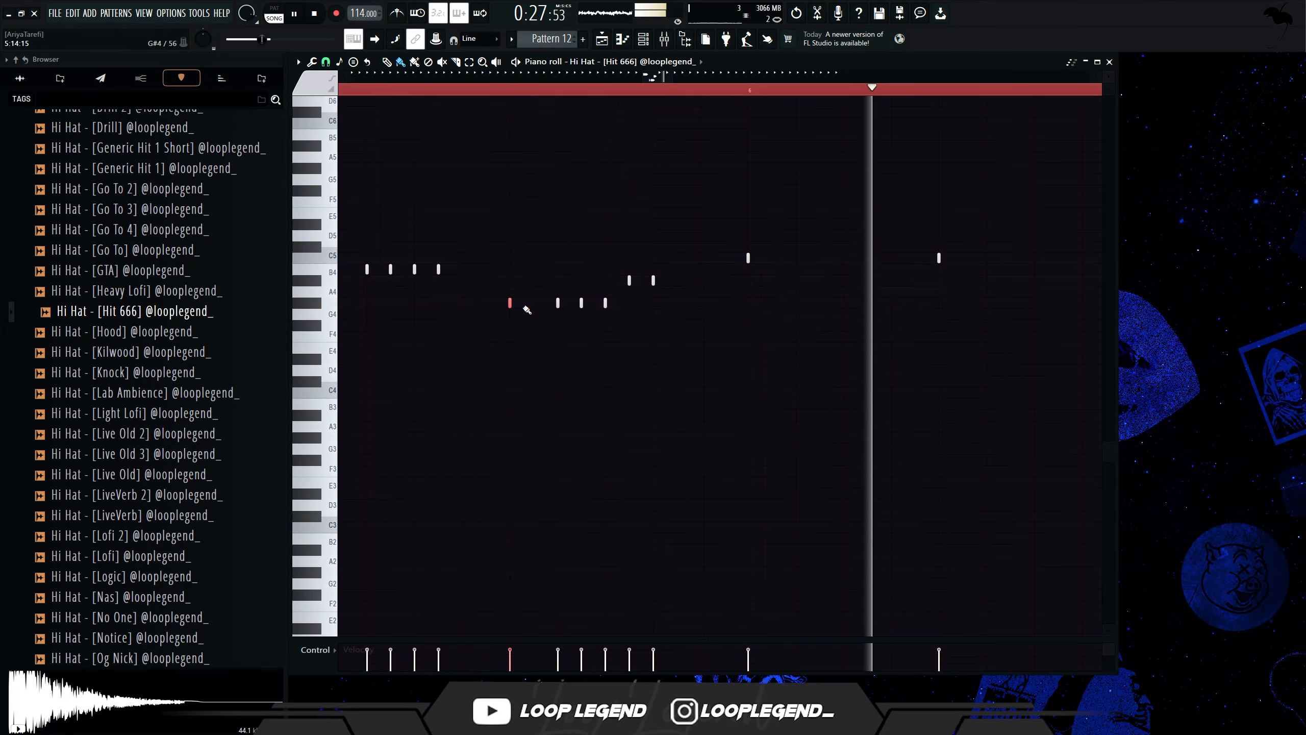
key("space")
Try the second hi-hat roll in bar 5 several octaves lower
left_click_drag(491, 317, 688, 244)
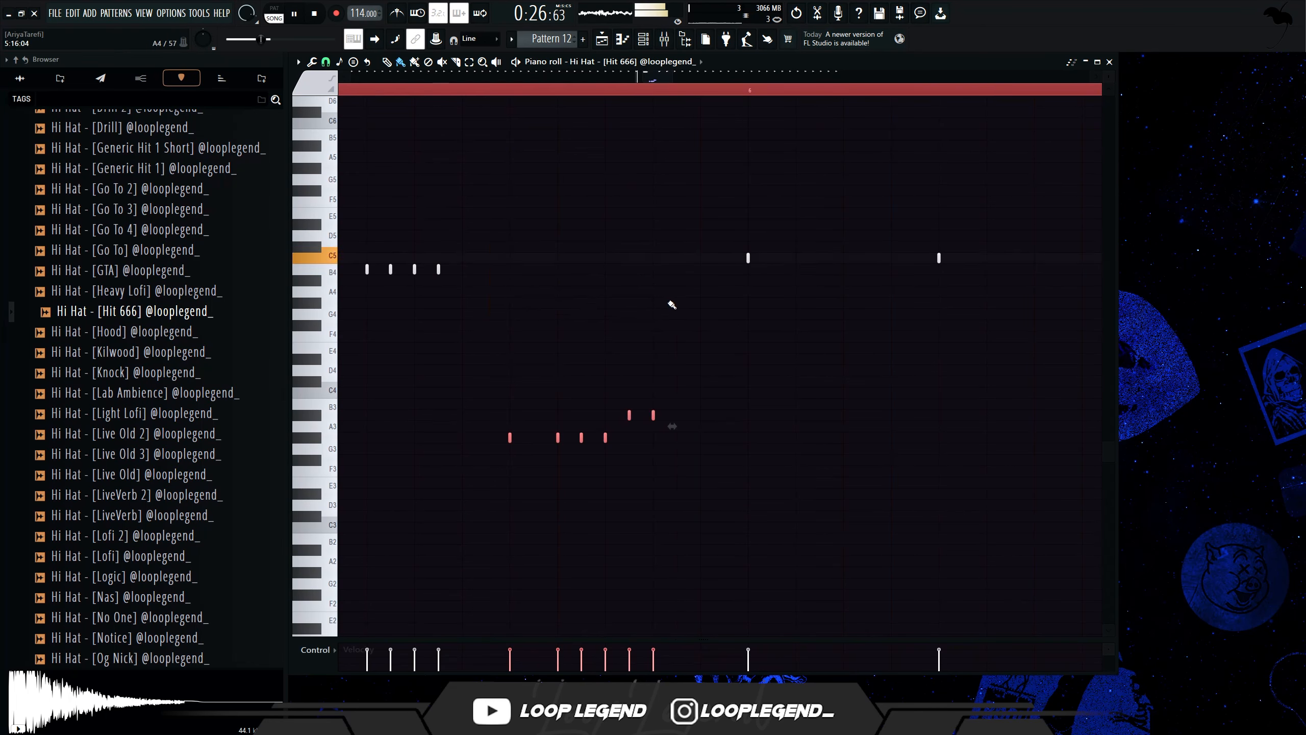
left_click_drag(673, 332, 642, 445)
key("ctrl+Up")
left_click_drag(727, 404, 489, 528)
key("ctrl+Down")
scroll(624, 443, "down", 3)
scroll(623, 422, "down", 4)
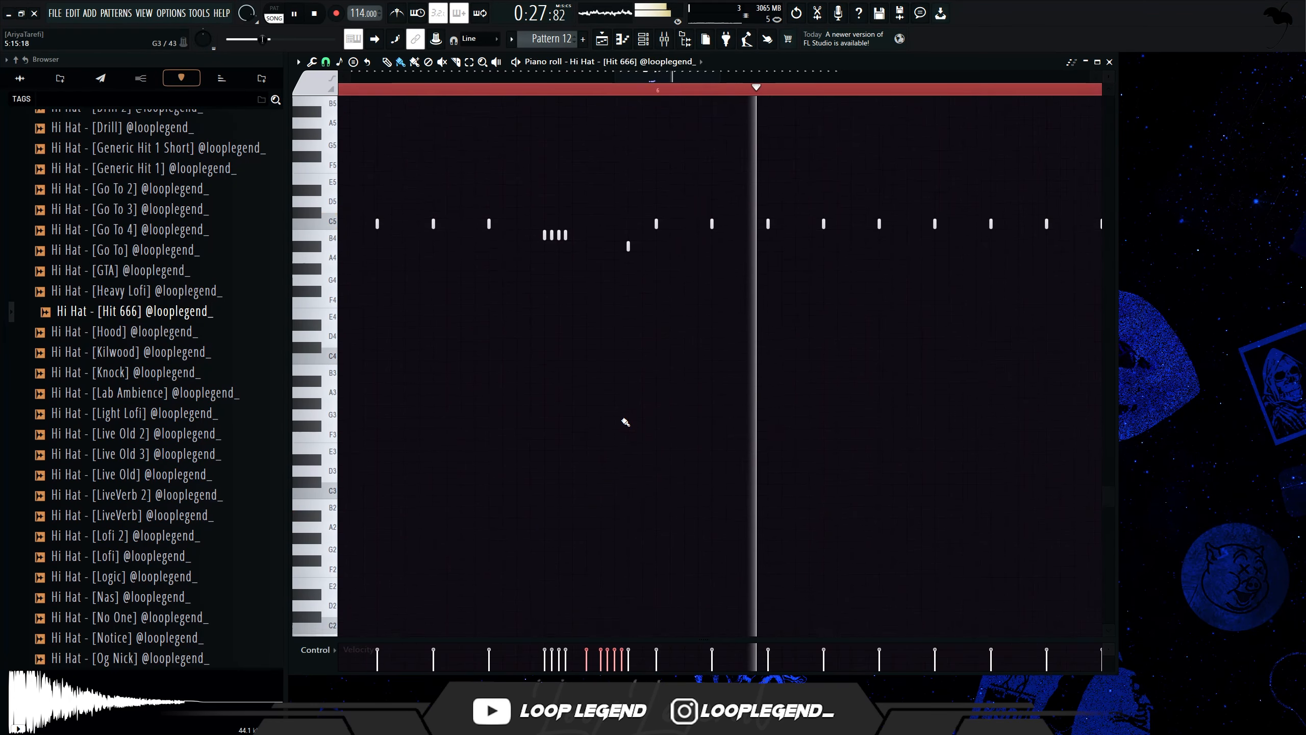
Delete the octave-lowered hi-hat roll at the end of bar 5
left_click(326, 63)
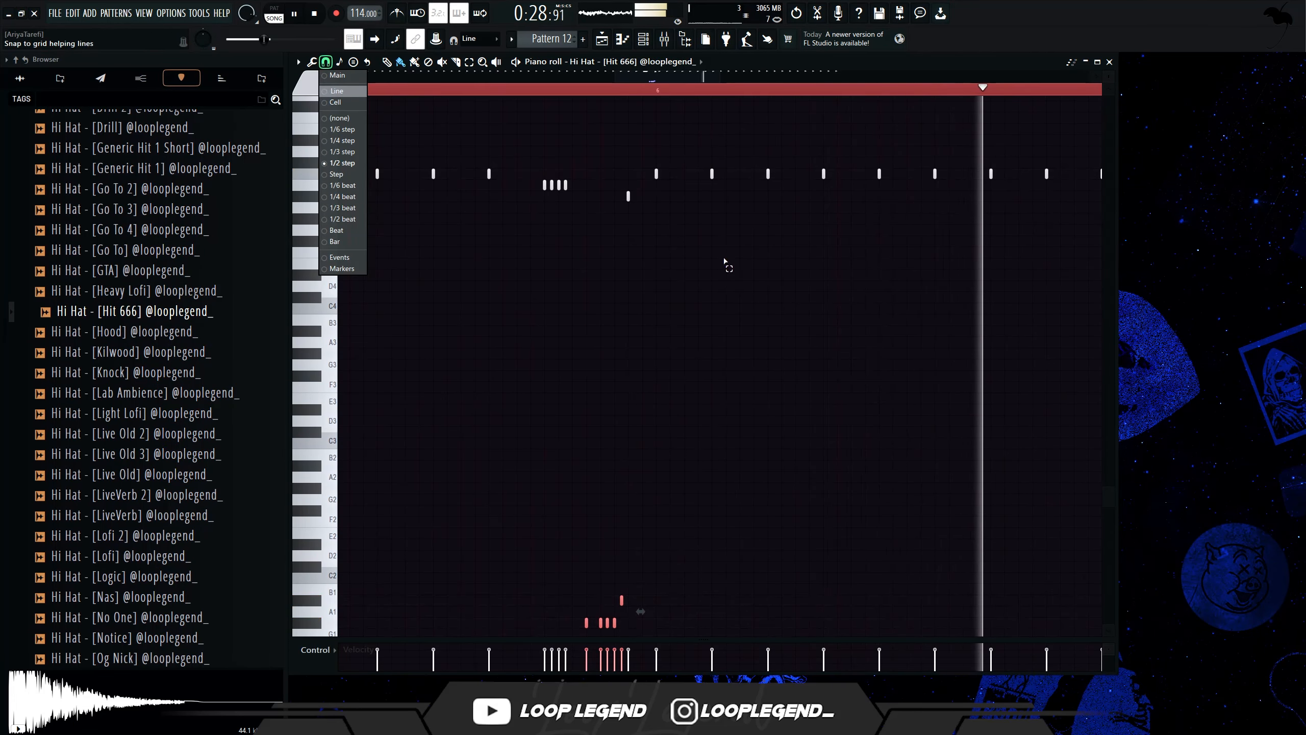
left_click_drag(723, 247, 548, 636)
key("Delete")
key("space")
scroll(612, 277, "down", 1)
scroll(612, 277, "up", 1)
scroll(640, 243, "up", 1, "ctrl")
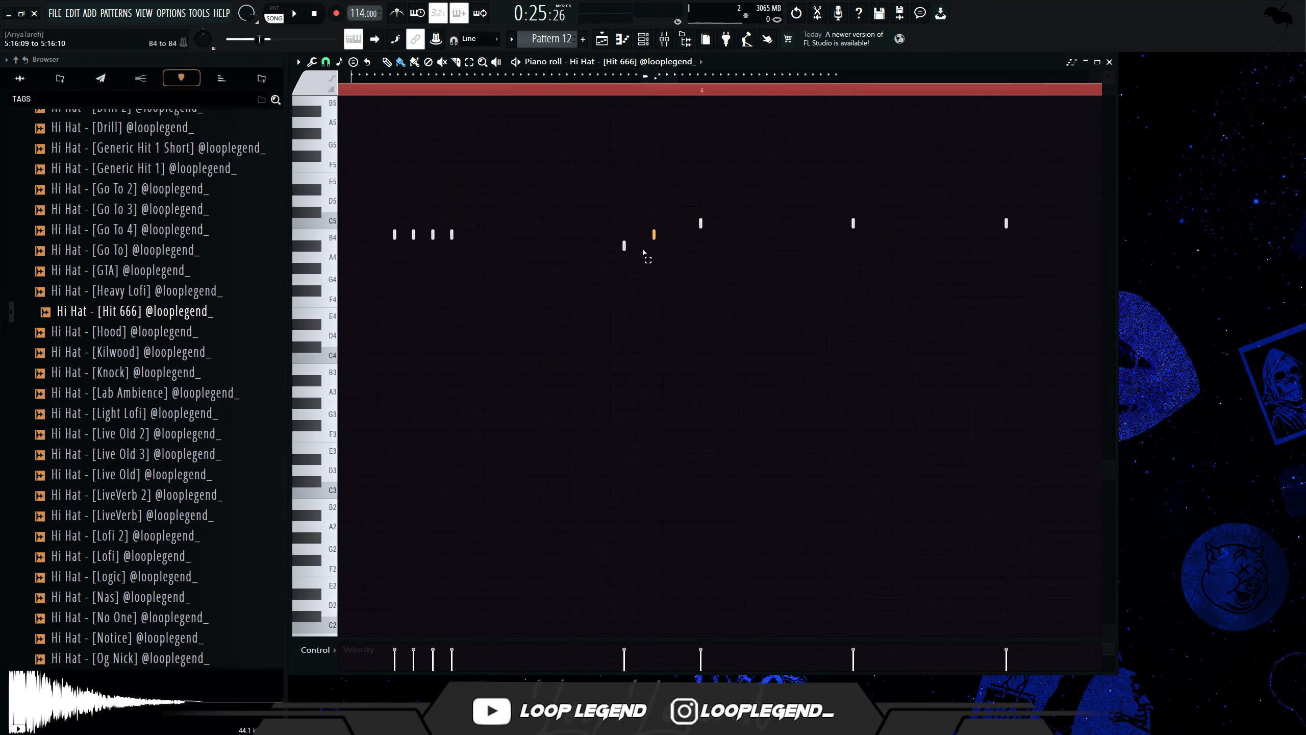
Add four C5 hi-hat hits spaced 1/6 beat apart at the end of bar 5, leading into bar 6
left_click(326, 62)
left_click(346, 188)
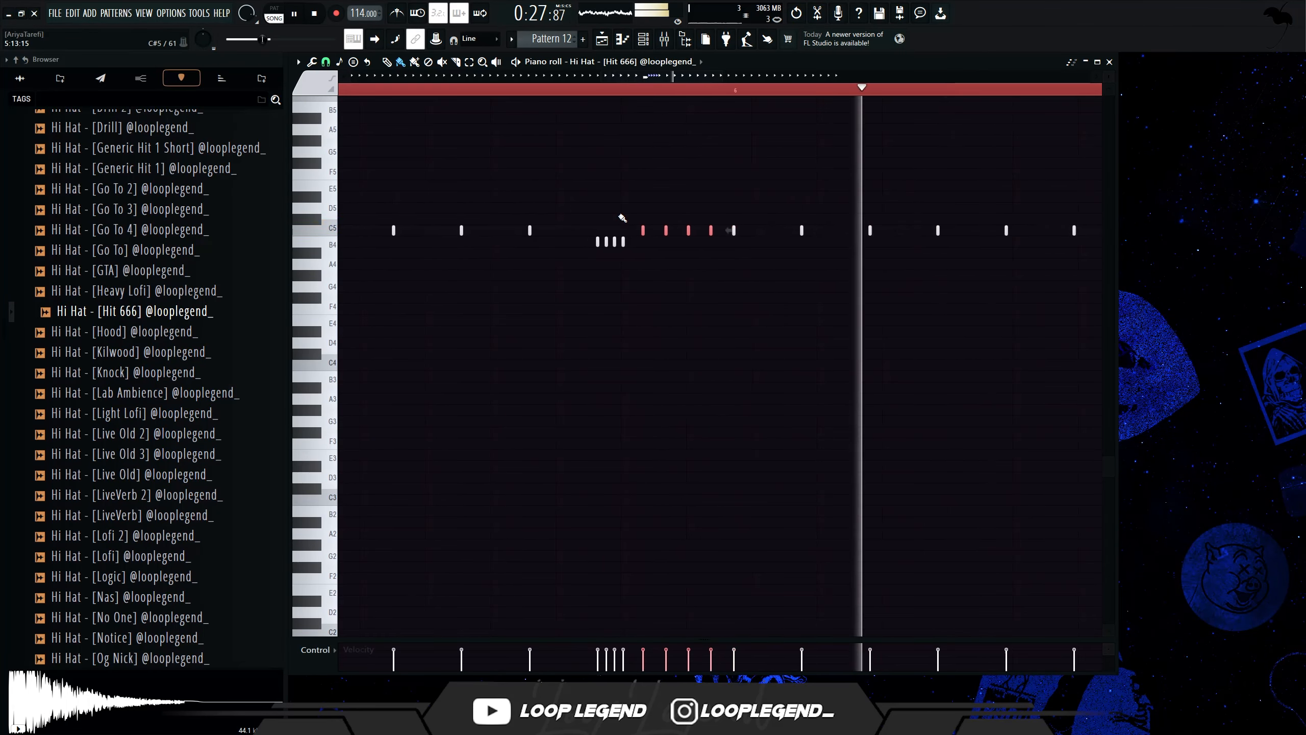
key("space")
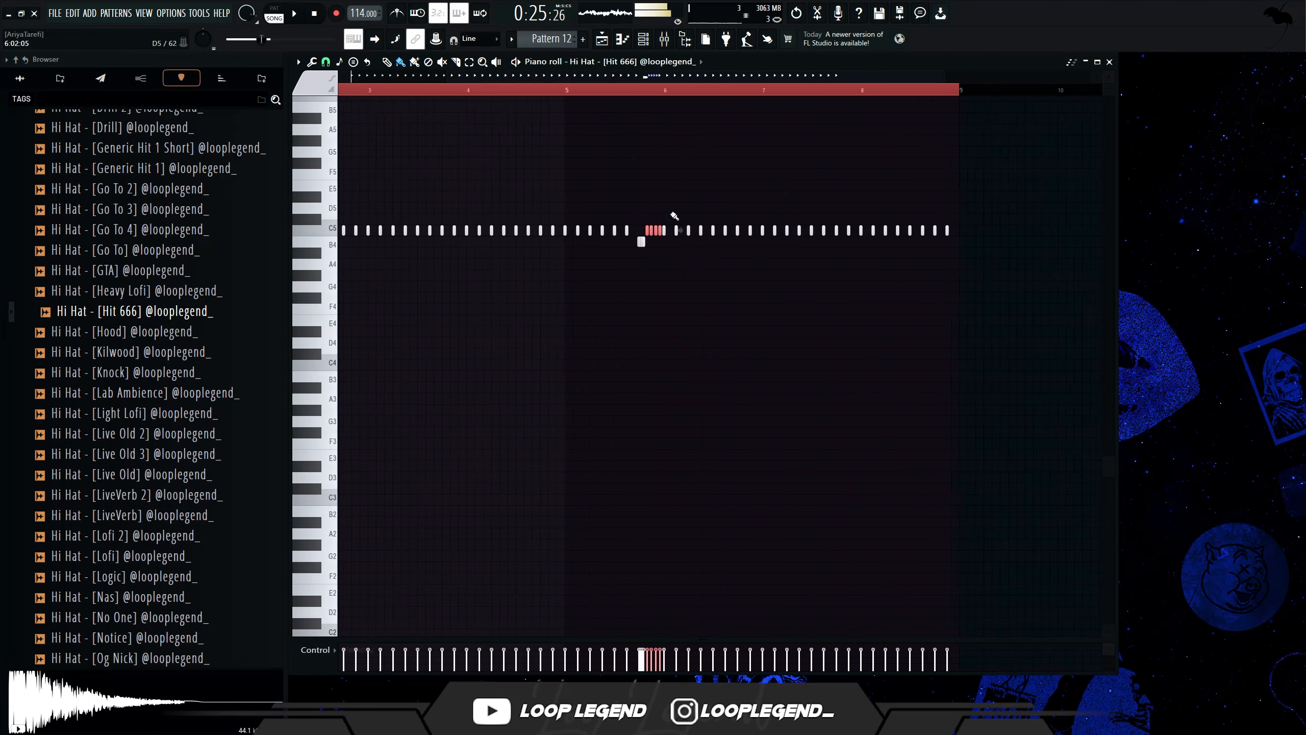
key("space")
Add a three-hit roll at 1/6-beat spacing in the second half of bar 6 and lower it one octave to C4
scroll(675, 217, "up", 3)
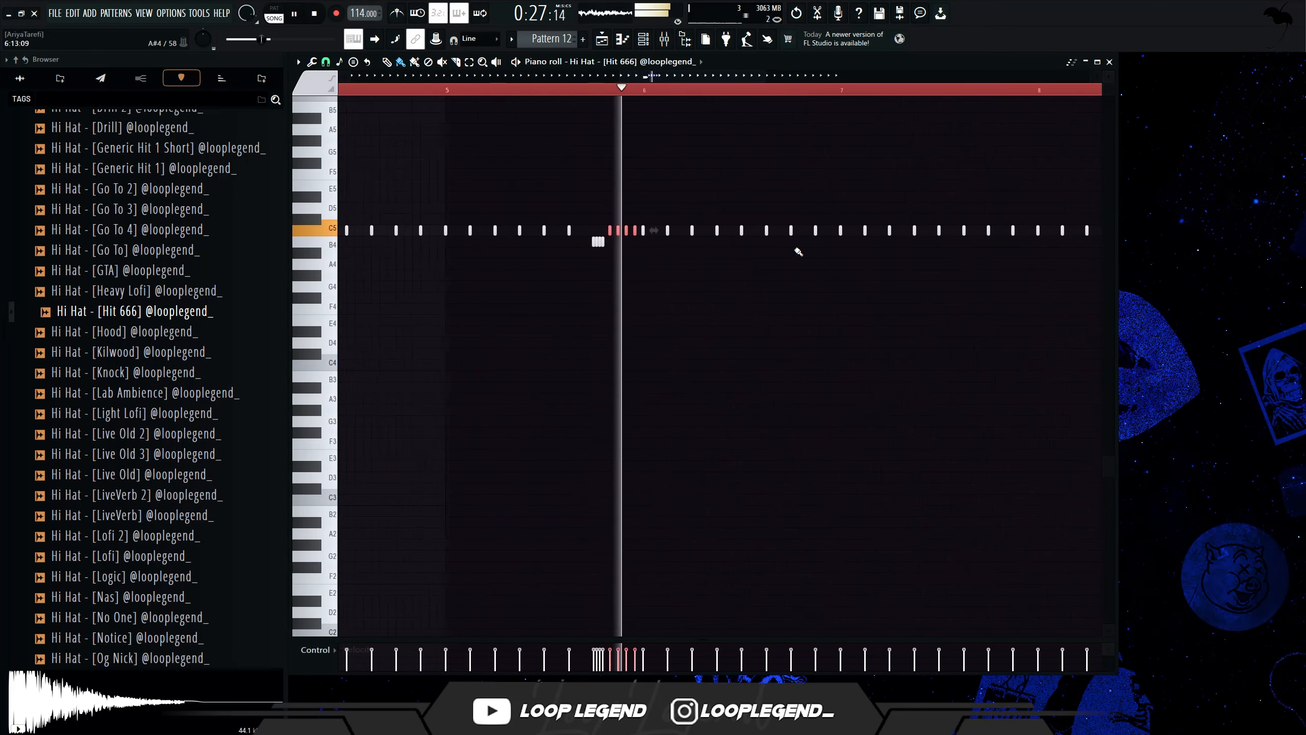
scroll(798, 251, "up", 2)
left_click(763, 231)
left_click(775, 231)
left_click_drag(777, 214, 737, 256)
key("ctrl+Down")
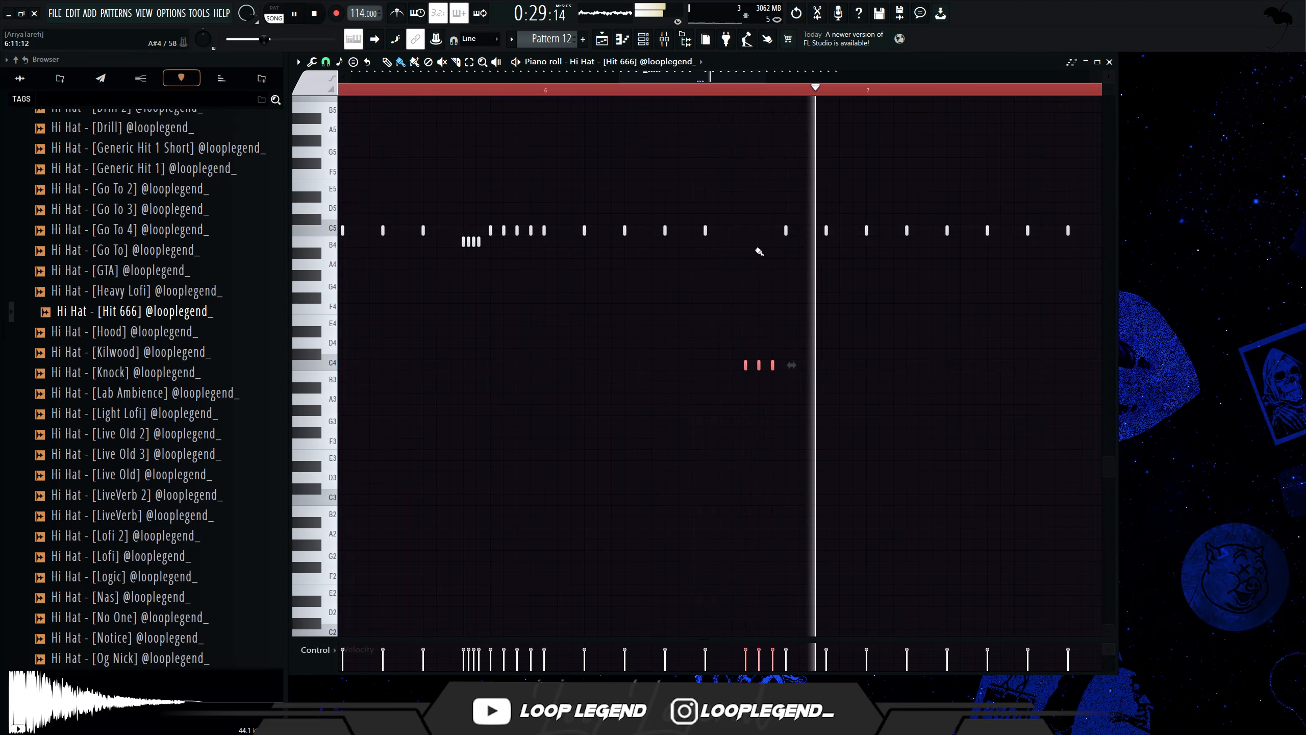
scroll(618, 142, "down", 3)
key("space")
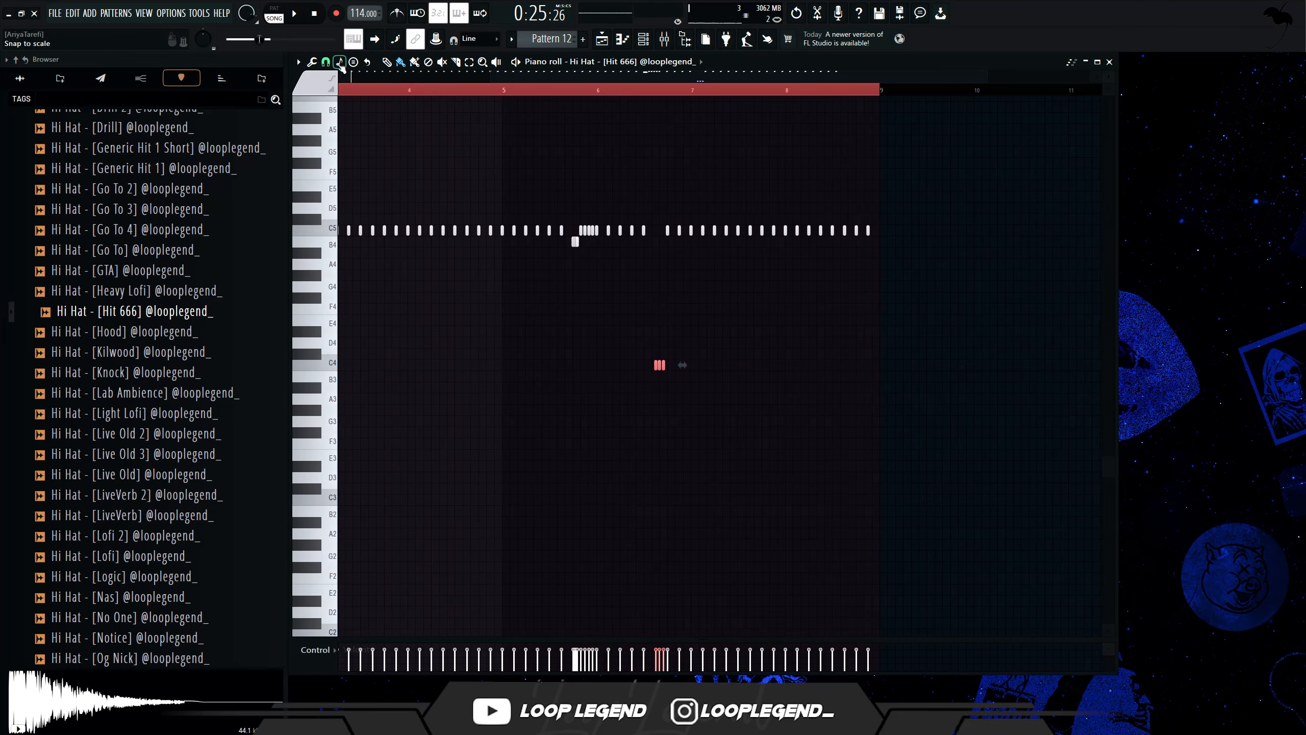
Fill the gap between the first two hits of bar 5 with three C5 hits at 1/2-step spacing
left_click(326, 62)
left_click(347, 163)
scroll(416, 181, "up", 3)
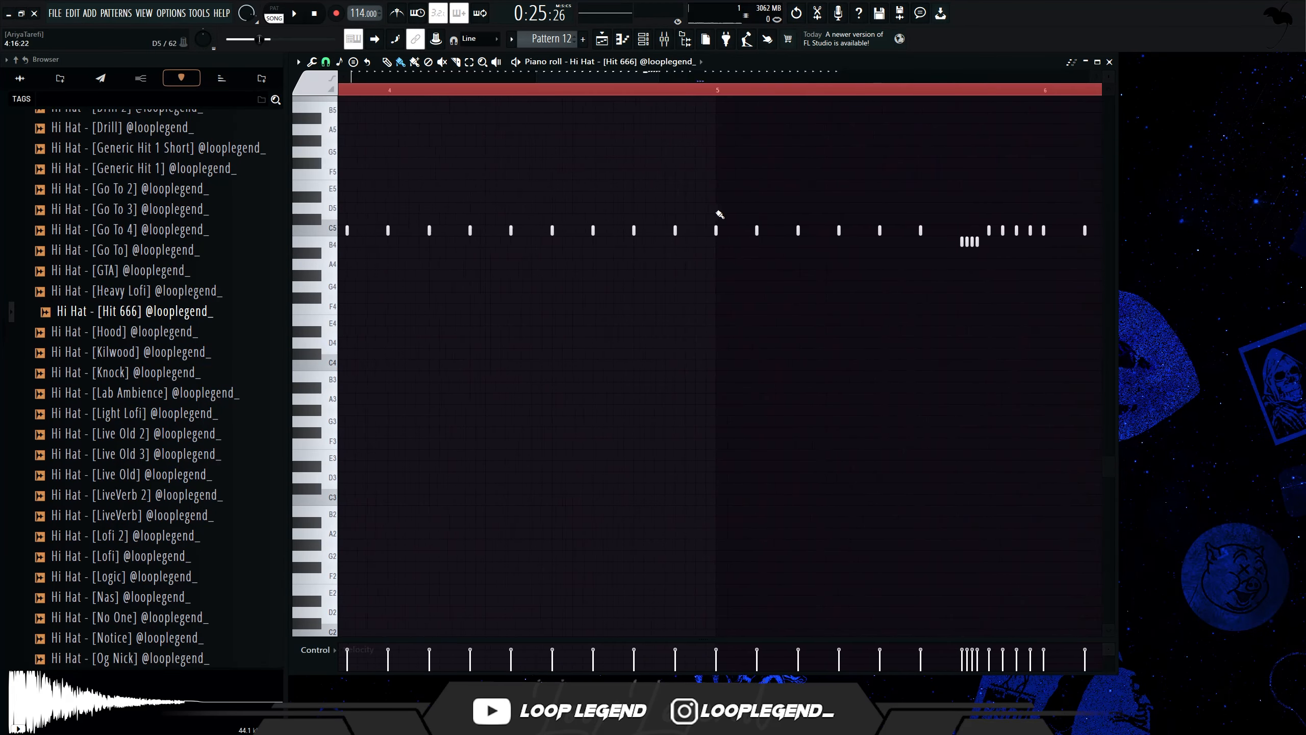
scroll(402, 244, "right", 5)
scroll(601, 286, "up", 1)
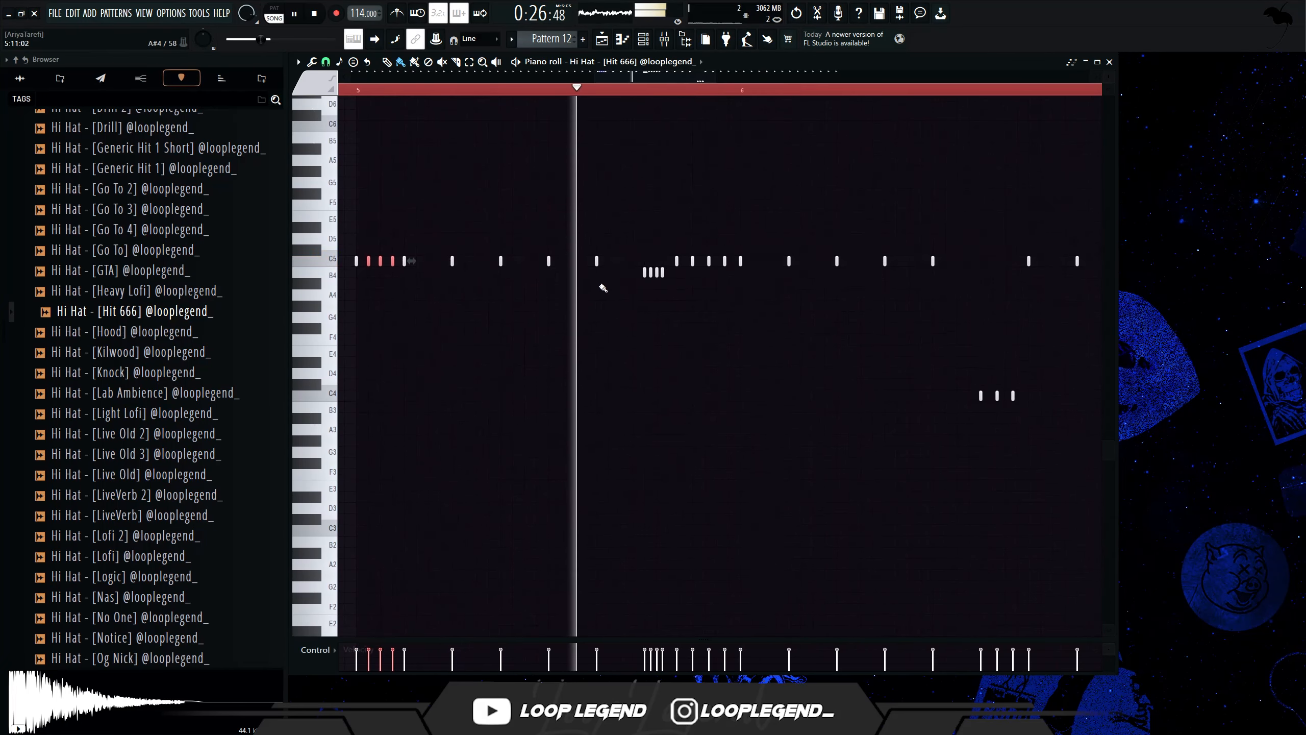
Build a fast four-hit roll at 1/4-step spacing on beat 3 of bar 5 and raise it to D5
left_click(326, 61)
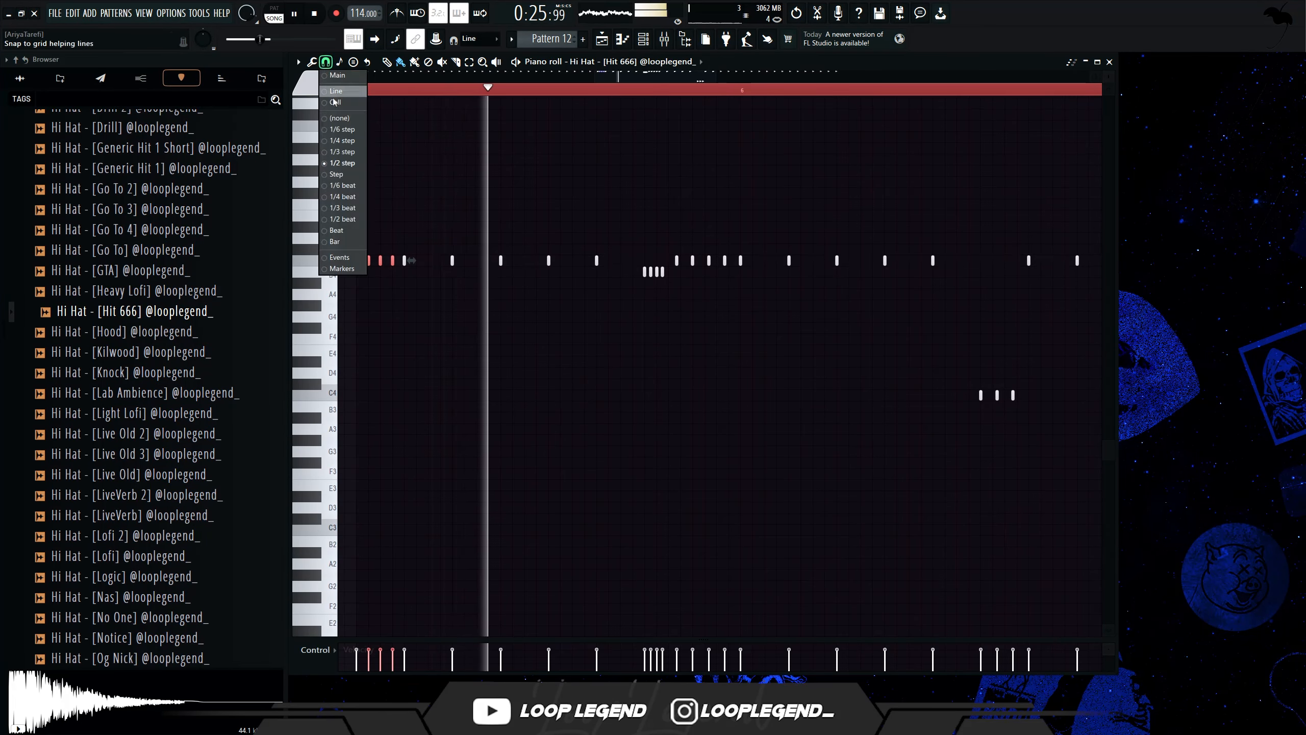
left_click(346, 140)
left_click_drag(554, 261, 569, 261)
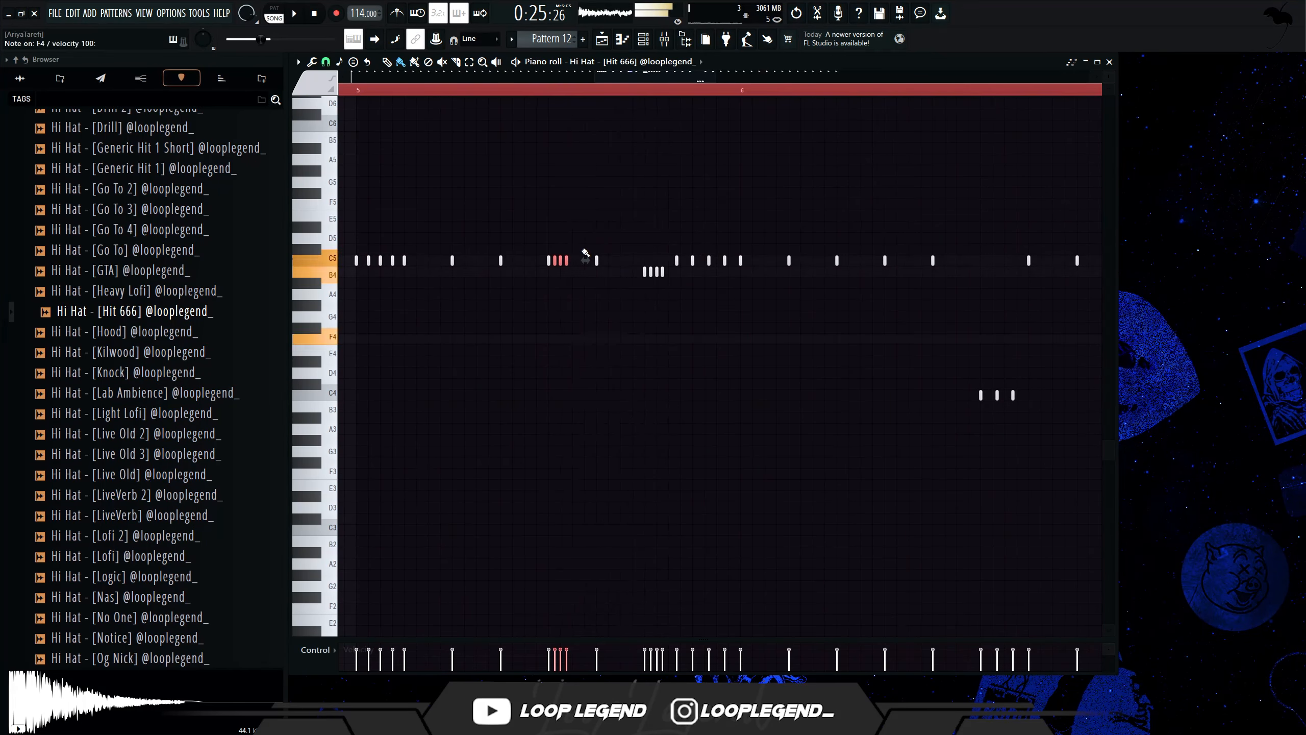
key("shift+Up")
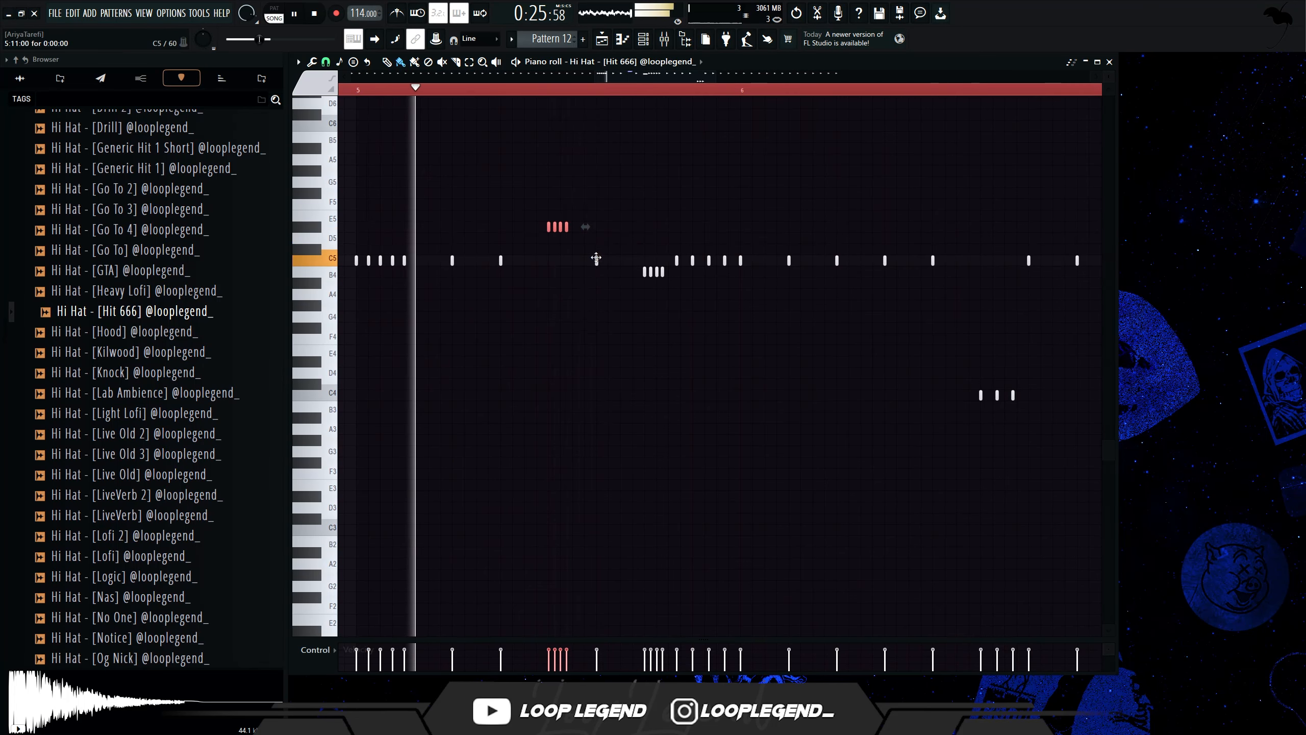
key("shift+Down")
key("space")
Follow the D5 roll with two C#5 hits at 1/2-step spacing and add a C5 hit before the B4 roll
left_click(326, 62)
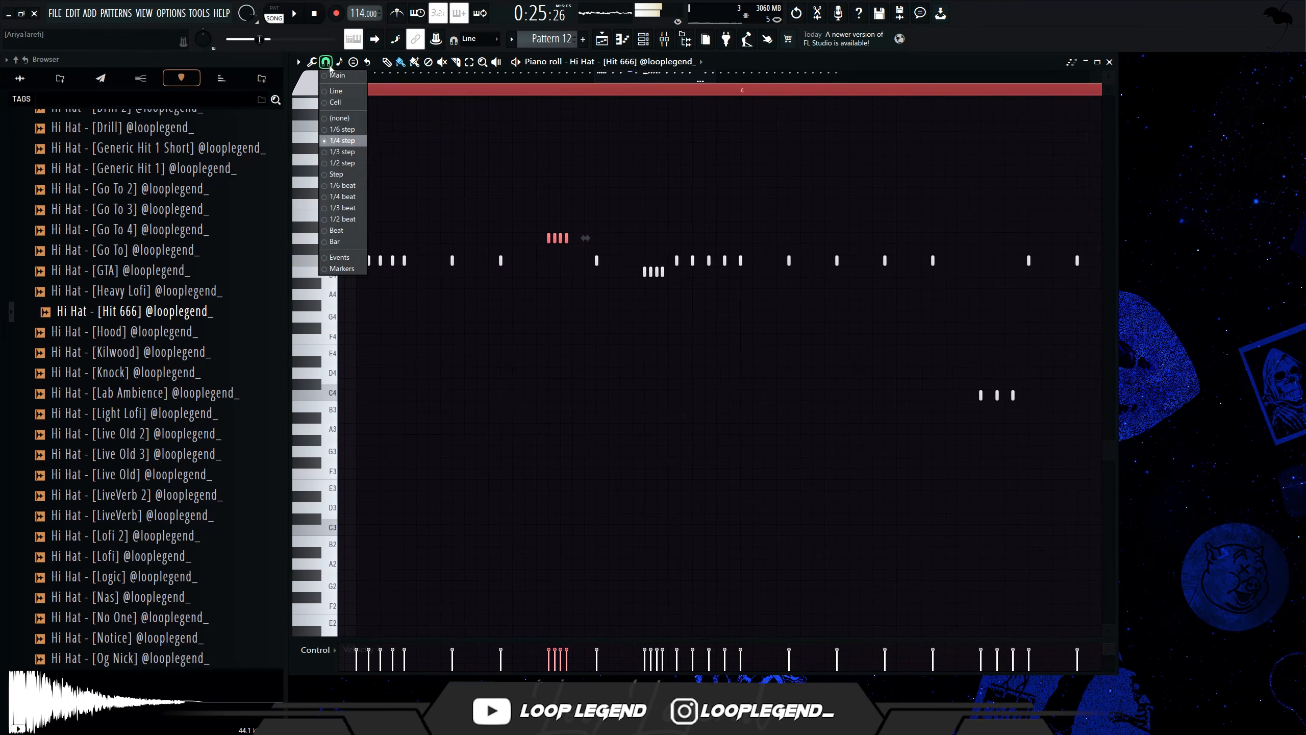
left_click(347, 168)
key("space")
left_click_drag(572, 249, 596, 250)
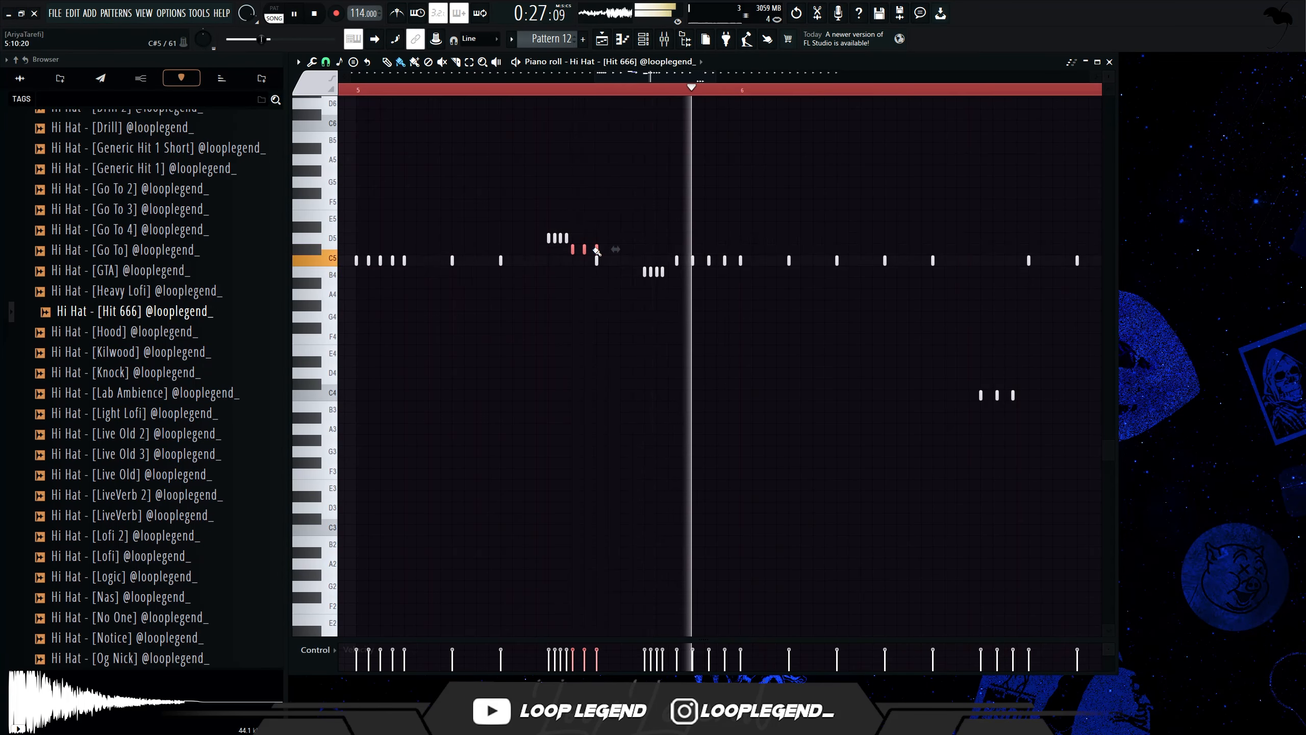
scroll(605, 251, "up", 3)
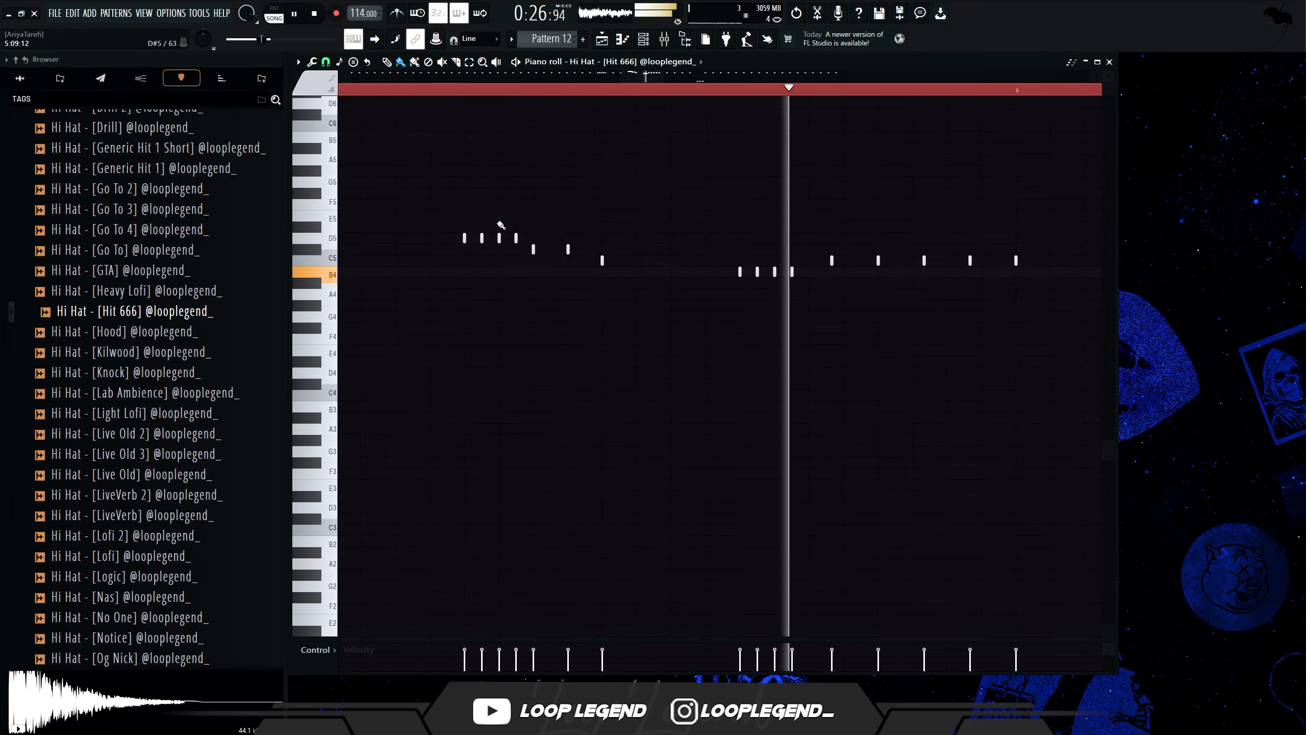
key("space")
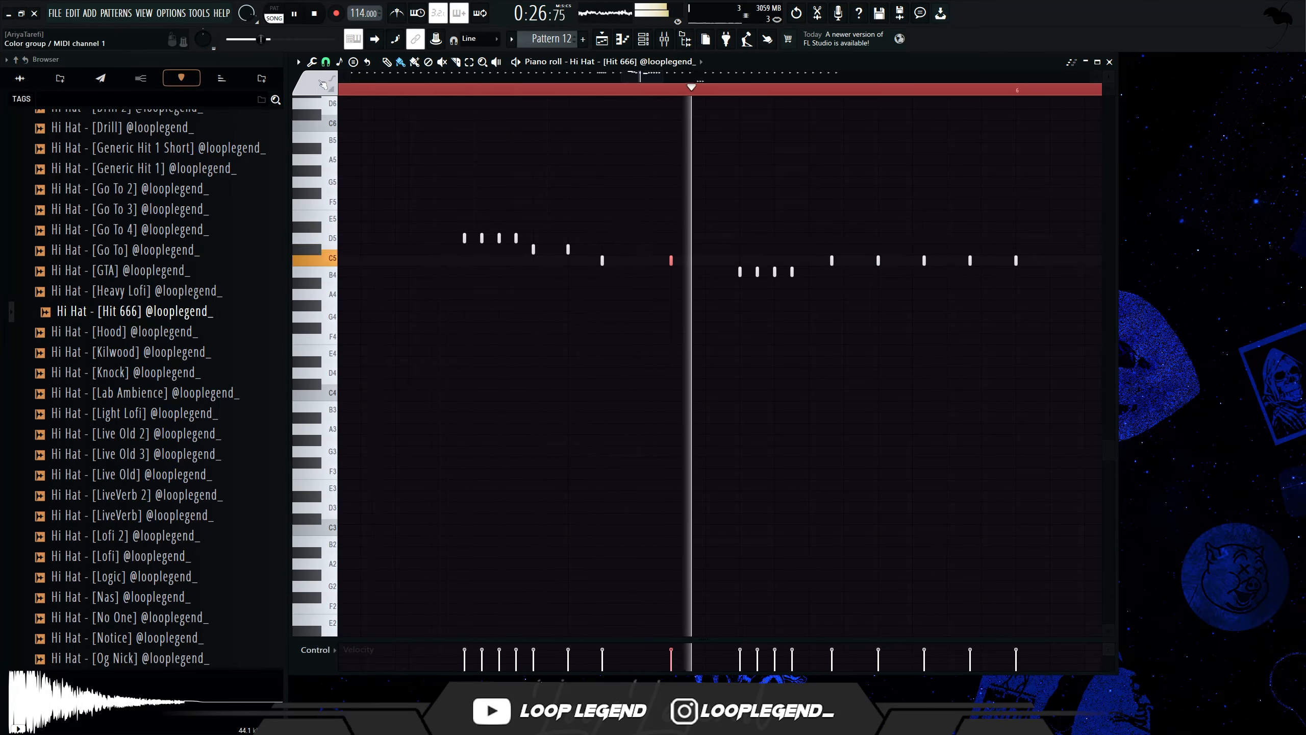
Delete the plain C5 hi-hat hits in bars 7 and 8
scroll(679, 295, "down", 5)
scroll(848, 340, "down", 3)
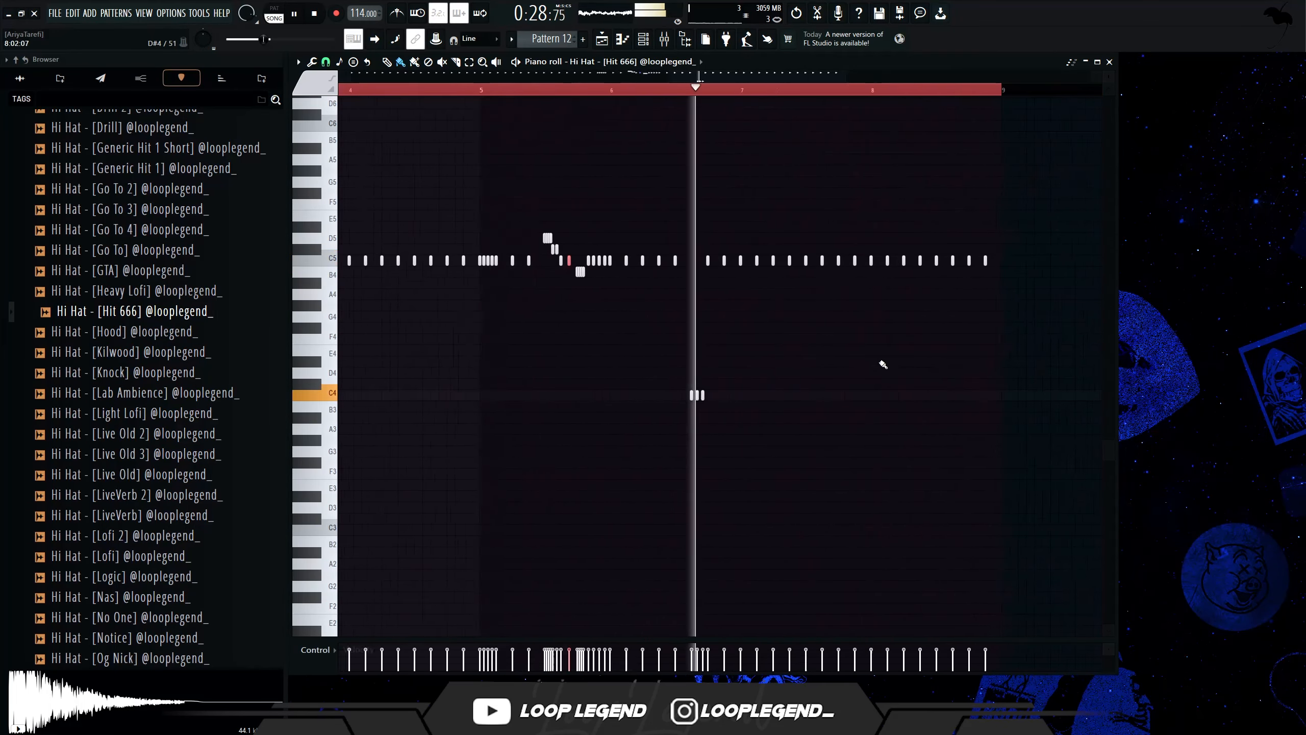
left_click_drag(918, 281, 628, 216)
key("Delete")
scroll(595, 225, "up", 3)
scroll(654, 262, "down", 1)
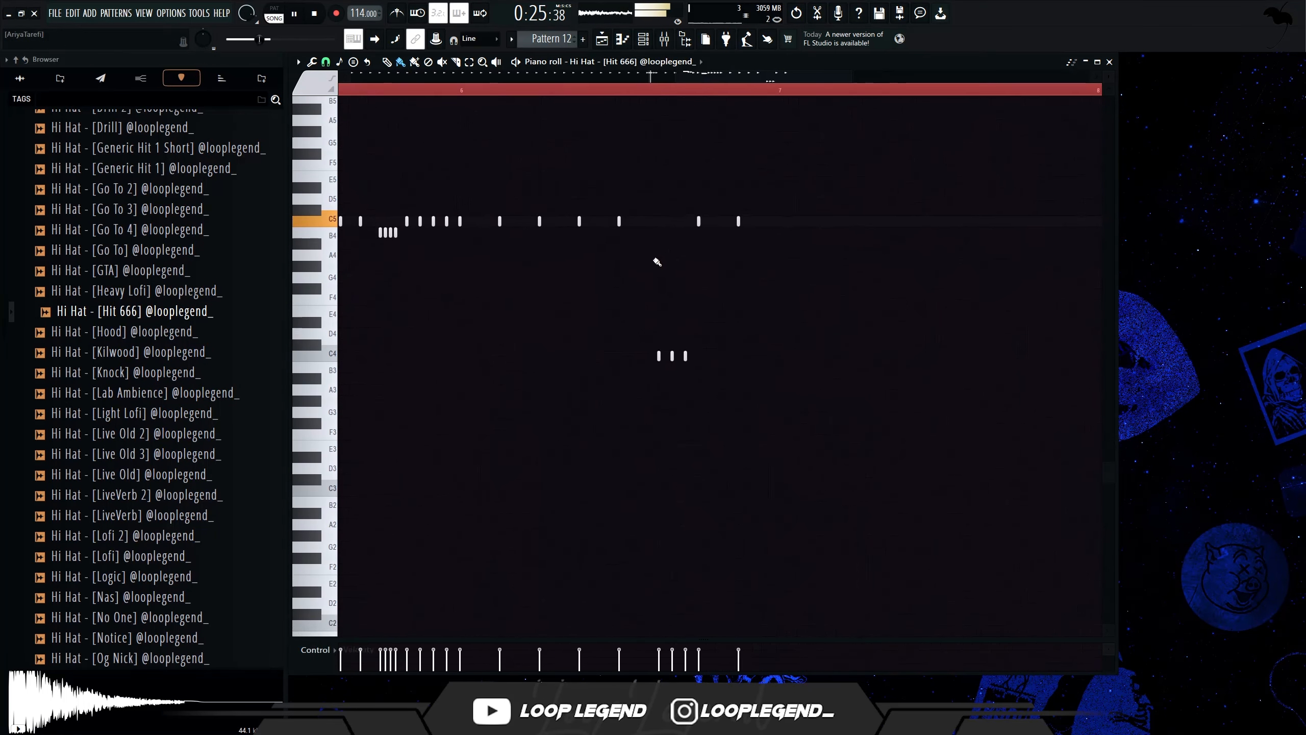
Add four C5 hits at 1/3-step spacing near the middle of bar 6 and enlarge the velocity lane
left_click(325, 61)
left_click(339, 147)
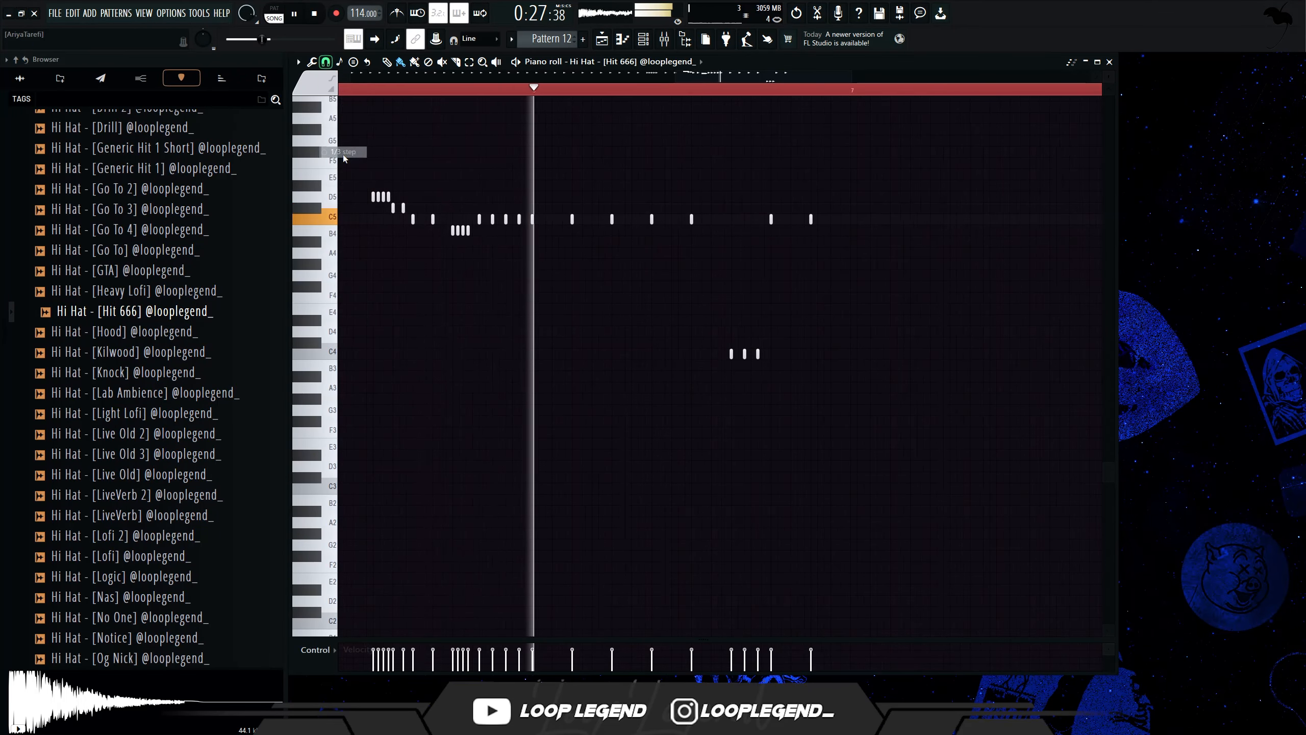
scroll(705, 219, "up", 2)
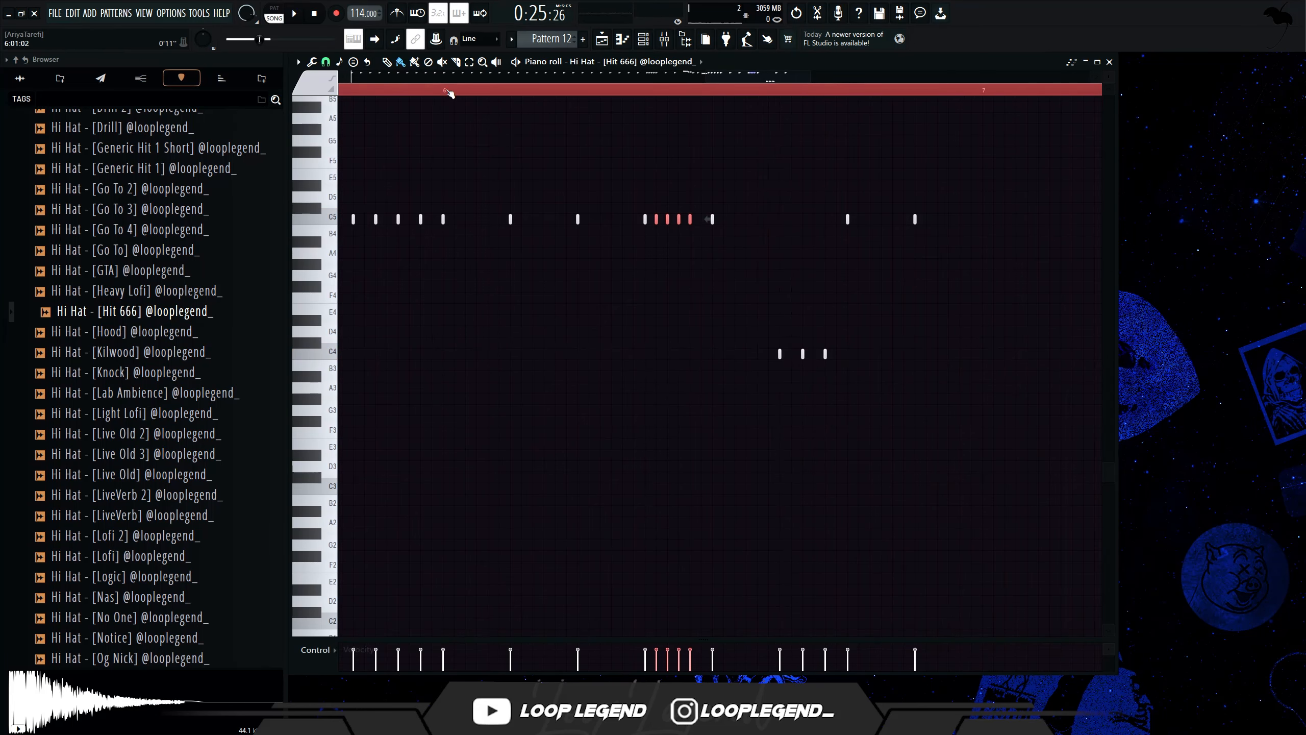
left_click_drag(774, 616, 772, 510)
key("space")
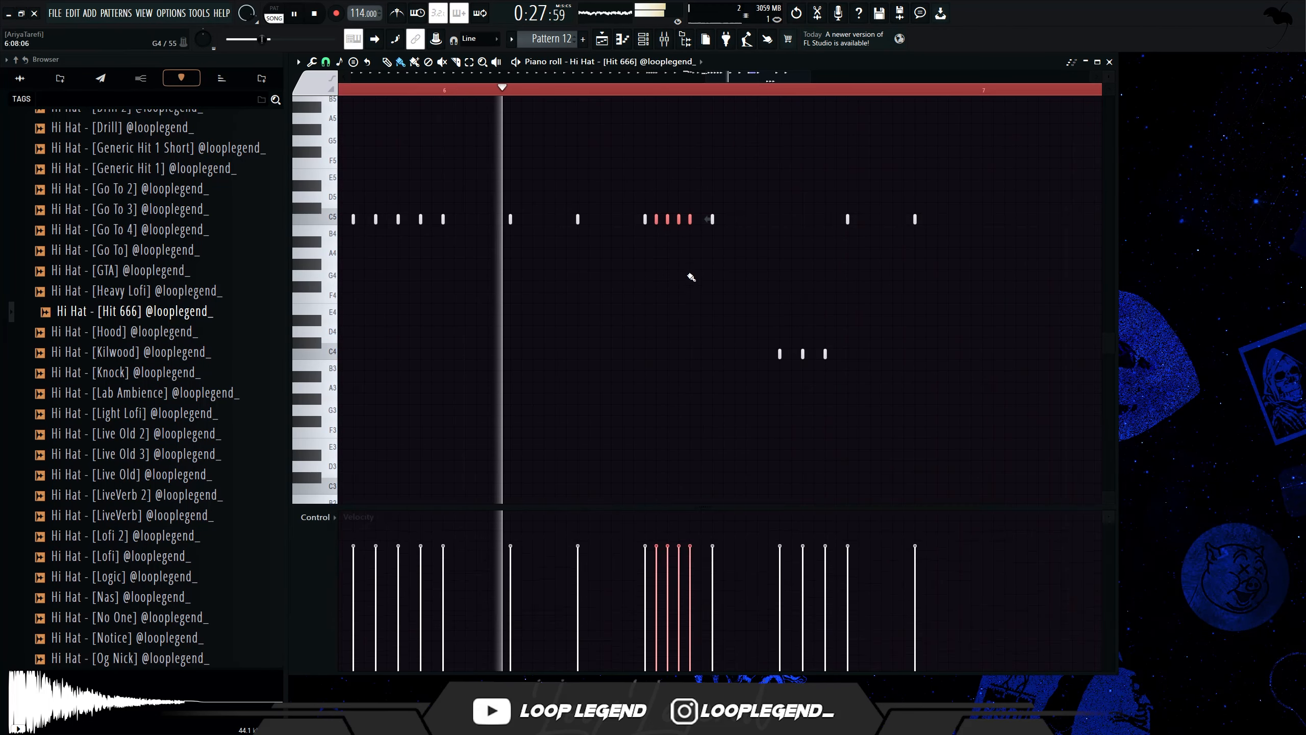
Pitch the four added hits in bar 6 down to A4, G#4, G#4 and G4
left_click_drag(656, 218, 667, 263)
left_click_drag(679, 219, 679, 264)
left_click_drag(691, 219, 690, 275)
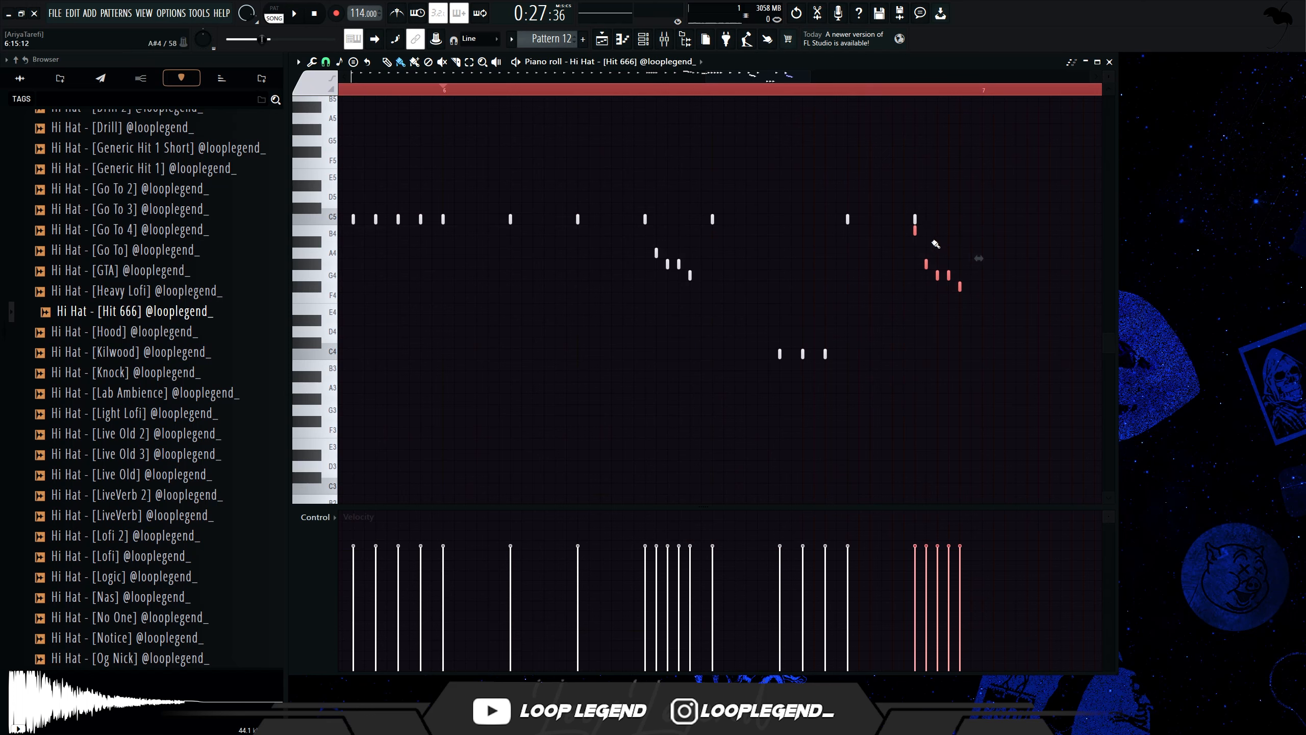
Lower the copied descending roll at the end of bar 6 by two octaves so that its first hit sits on C3
key("space")
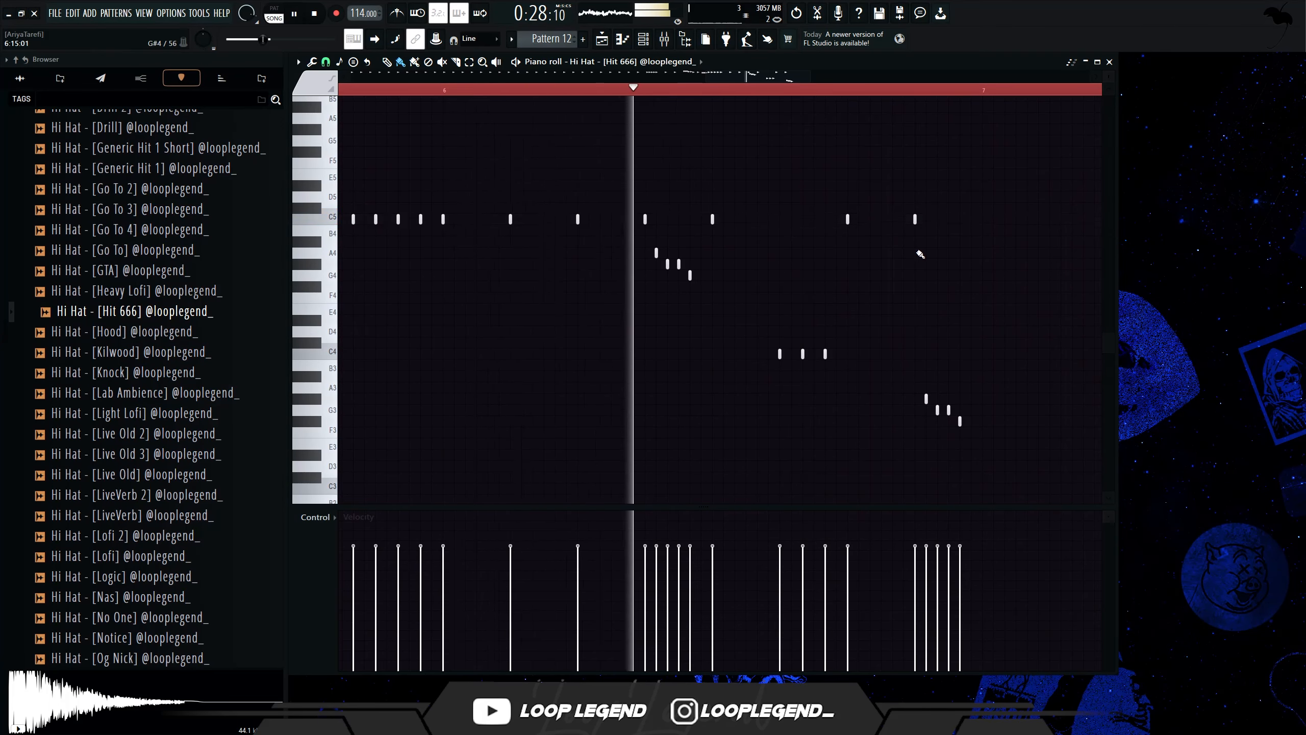
key("ctrl+z")
key("space")
key("space")
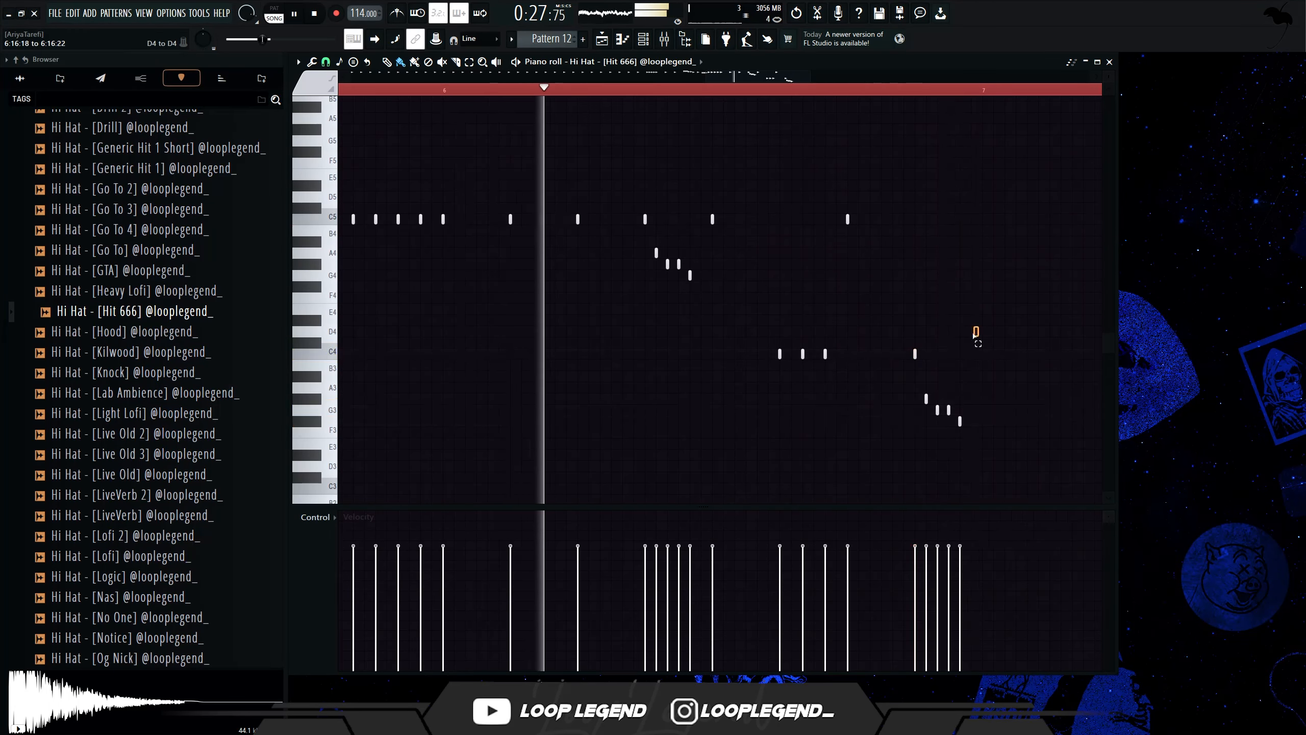
key("ctrl+Down")
scroll(889, 416, "down", 3)
key("space")
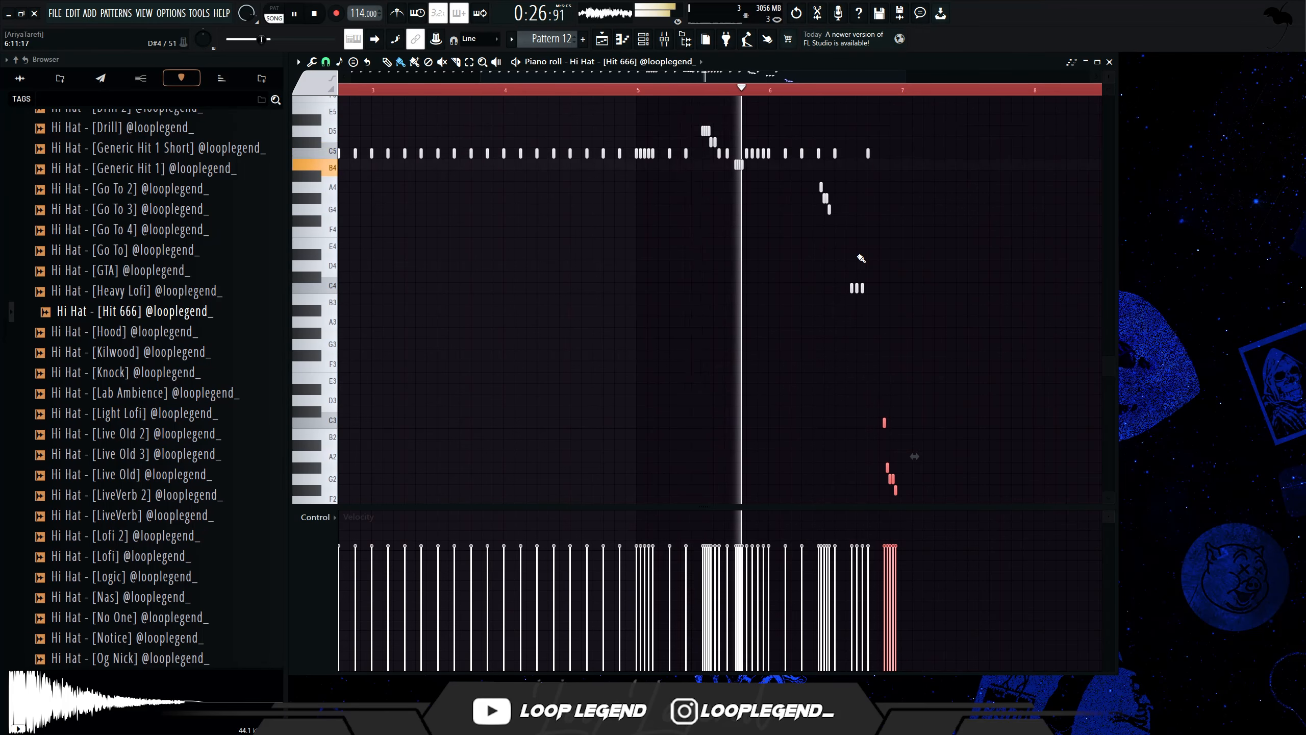
Flatten the roll at the end of bar 6 to the single pitch C2 and slightly reduce its velocity
scroll(962, 457, "down", 1)
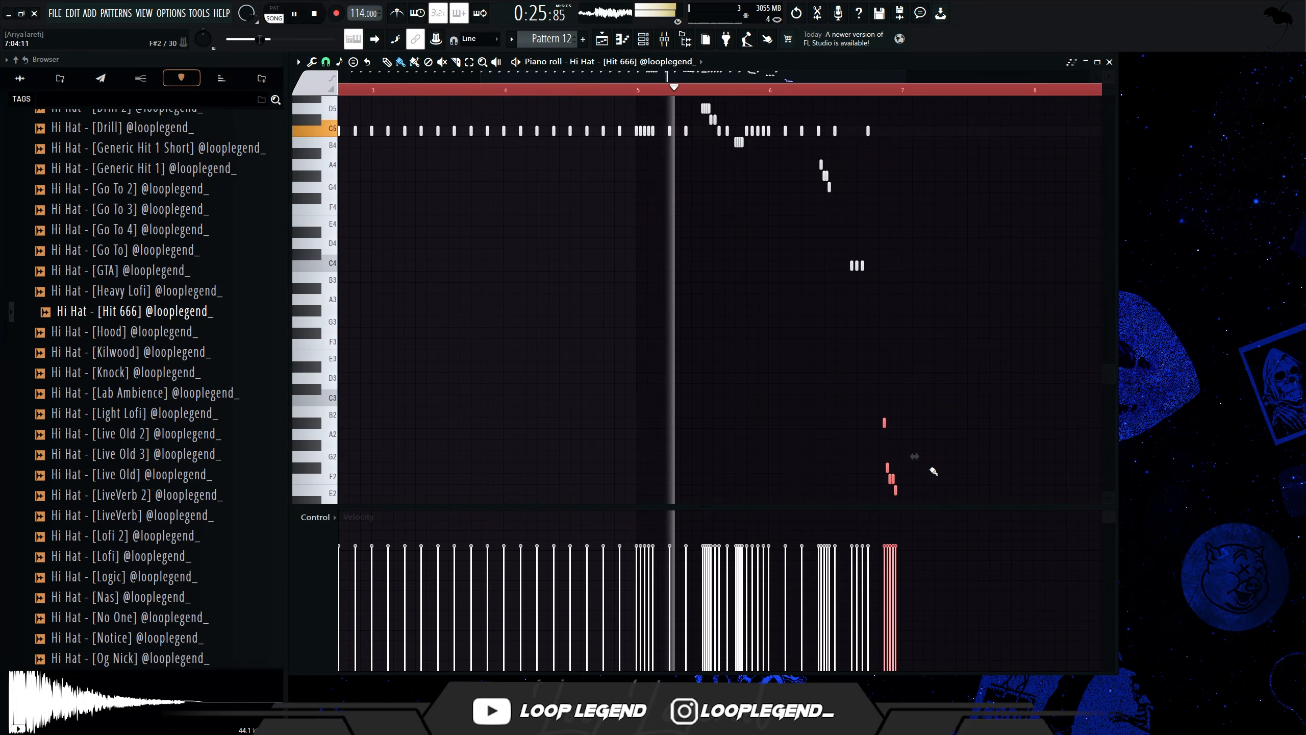
key("alt+k")
key("Return")
key("ctrl+Down")
key("ctrl+Down")
key("ctrl+Down")
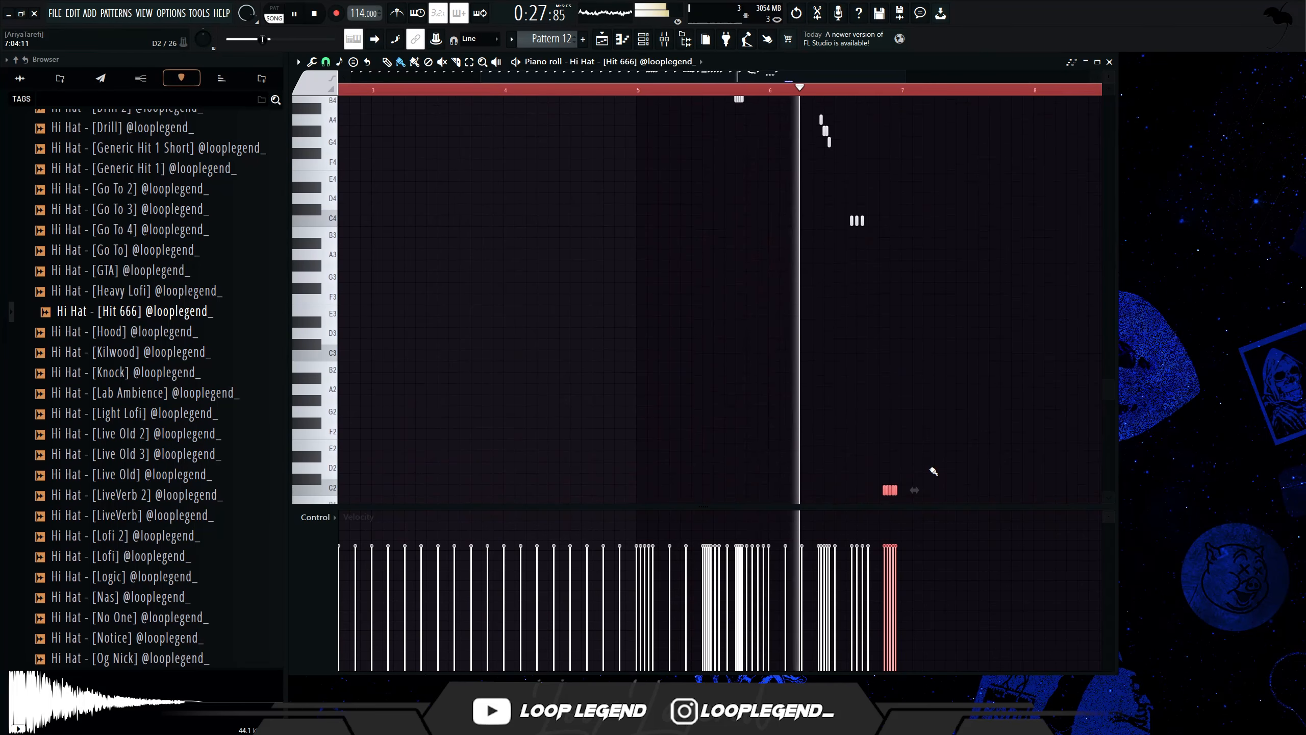
scroll(917, 427, "down", 4)
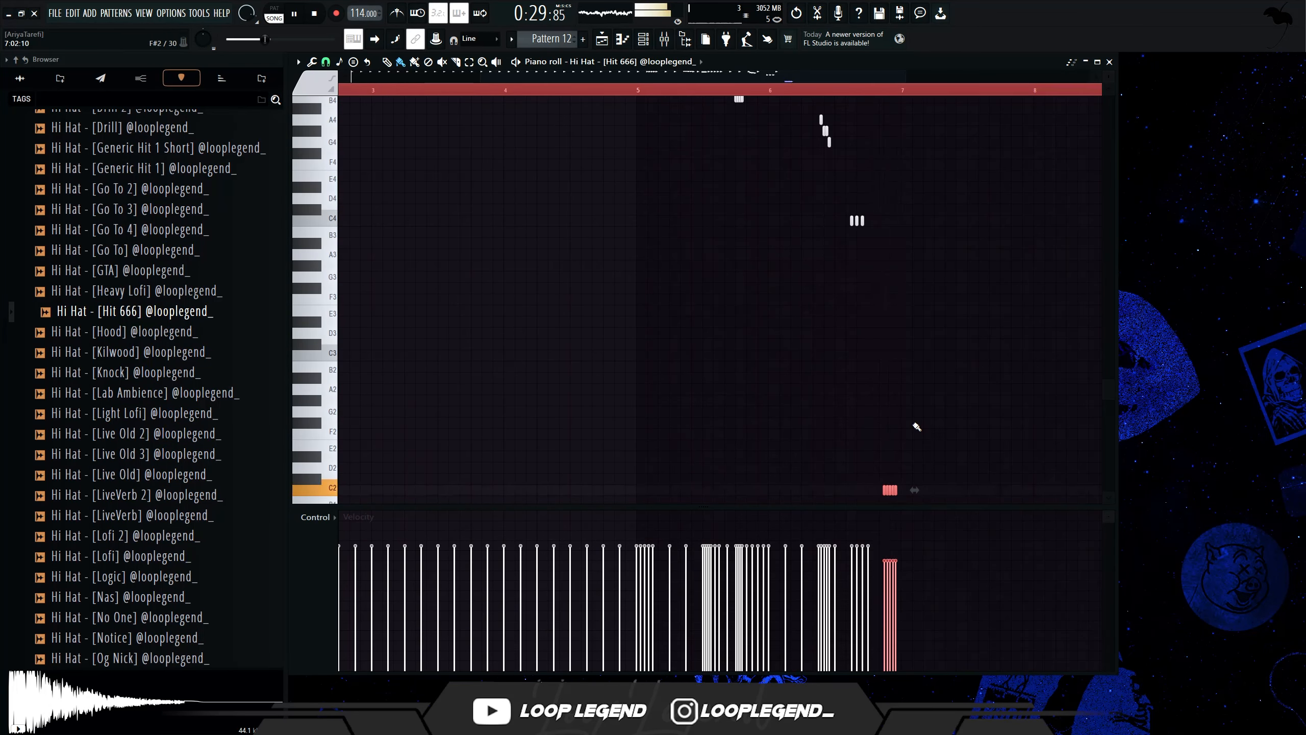
Play back the roll in bar 6 and add a C5 hit on the last half beat of that bar
scroll(916, 426, "up", 5)
key("space")
scroll(897, 370, "up", 4)
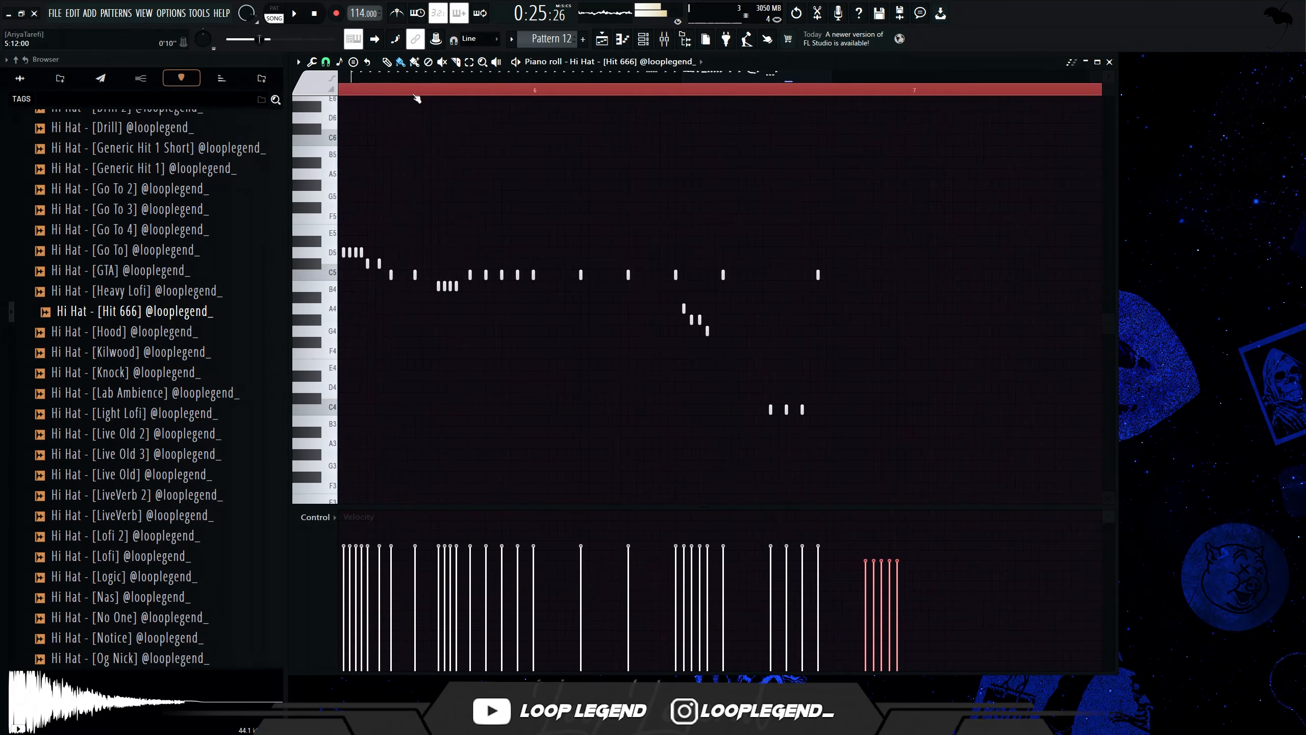
key("space")
left_click(326, 62)
left_click(362, 208)
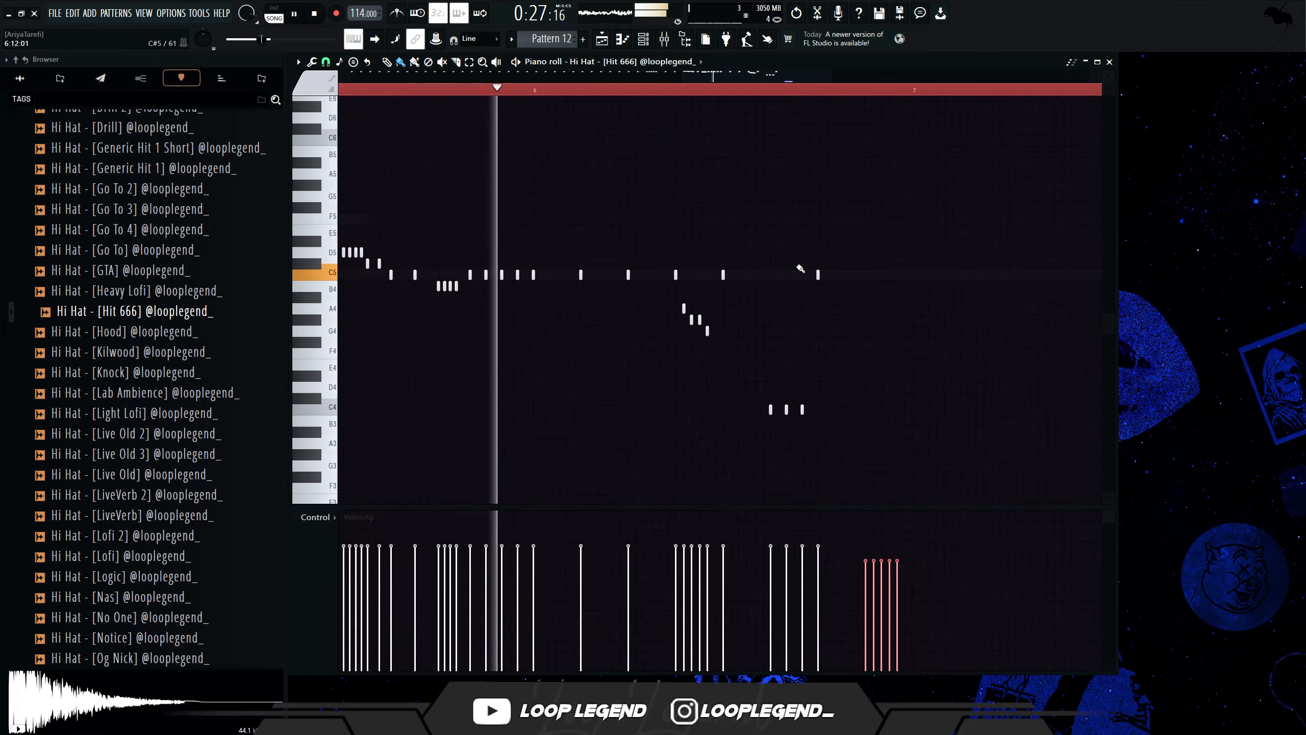
left_click(860, 275)
Delete all the evenly spaced C5 hi-hat hits in bars 1 to 4
scroll(781, 276, "down", 5)
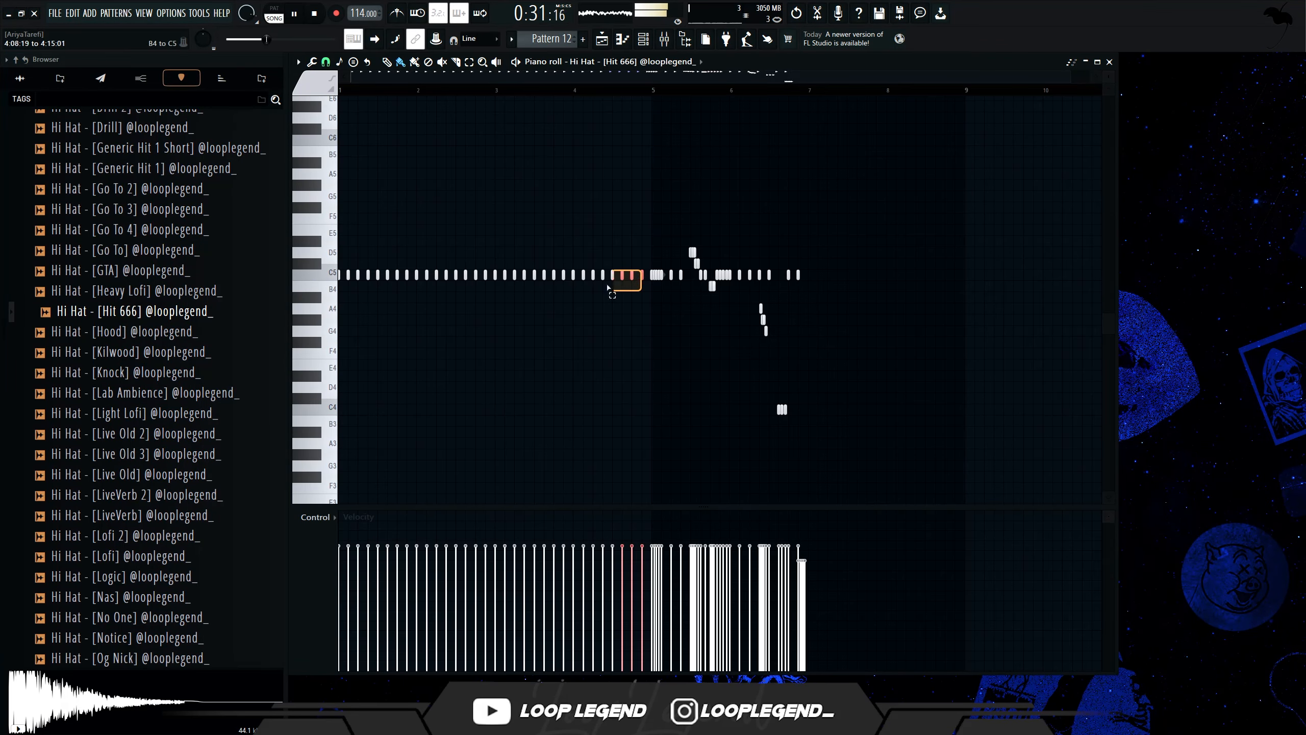
left_click_drag(607, 289, 341, 334)
key("Delete")
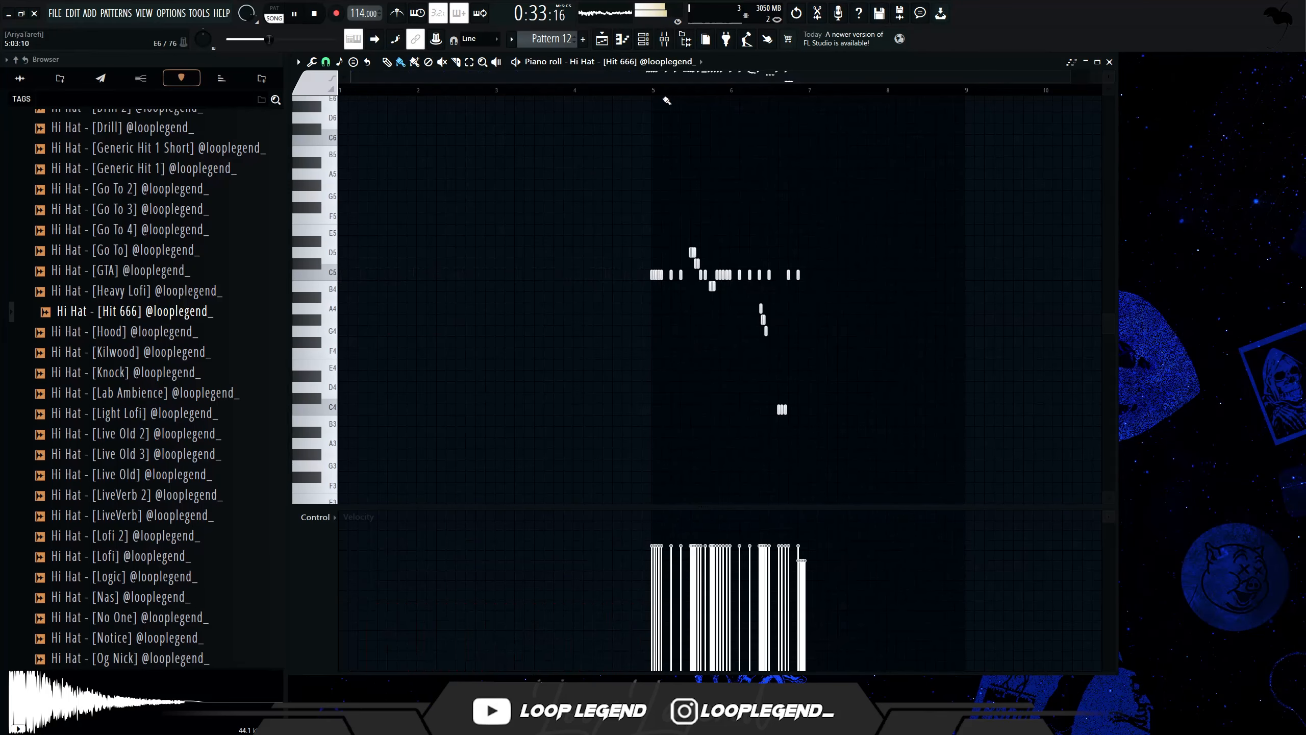
Duplicate the hi-hat pattern of bars 5 and 6 into bars 7 and 8, and clear the selection
left_click_drag(654, 96, 791, 89)
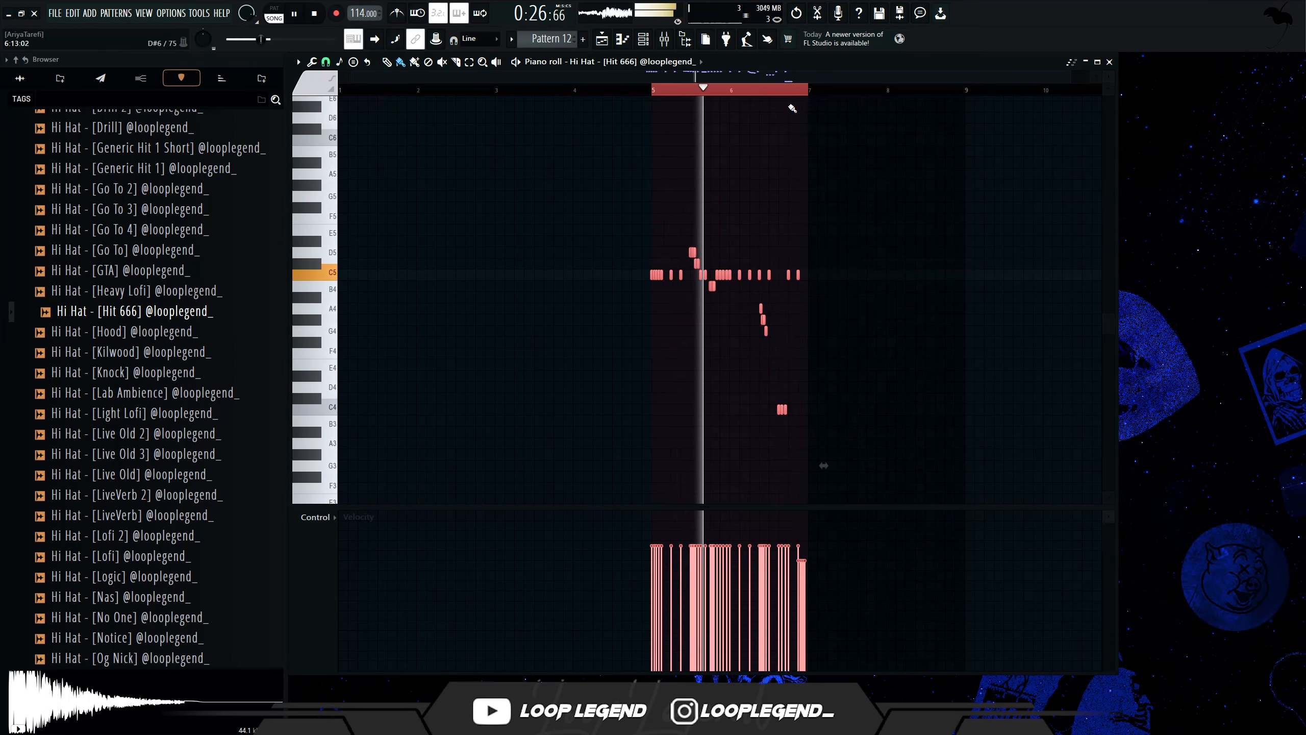
key("ctrl+b")
scroll(668, 103, "down", 2)
key("space")
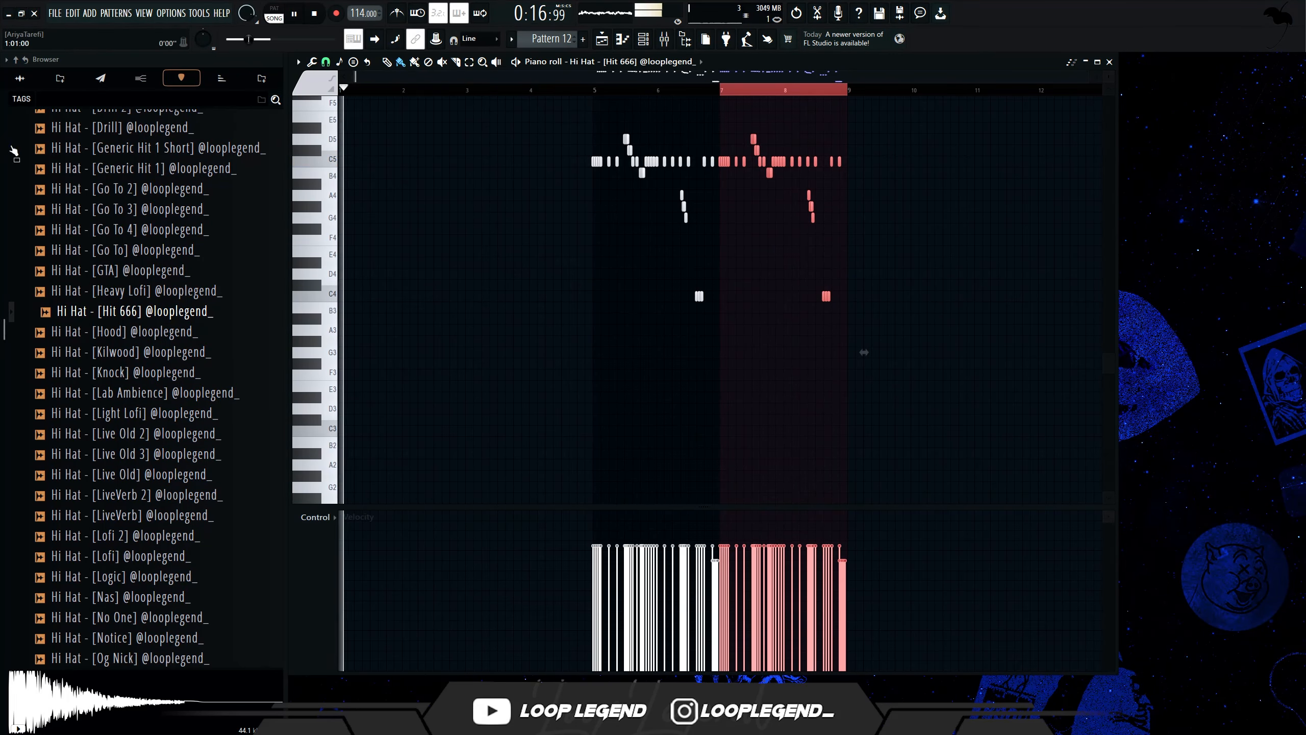
key("ctrl+d")
Set the snap to 1/4 beat and place C5 hits on steps 1, 2, 3, 7, 9 and 11 of bar 1
left_click(325, 62)
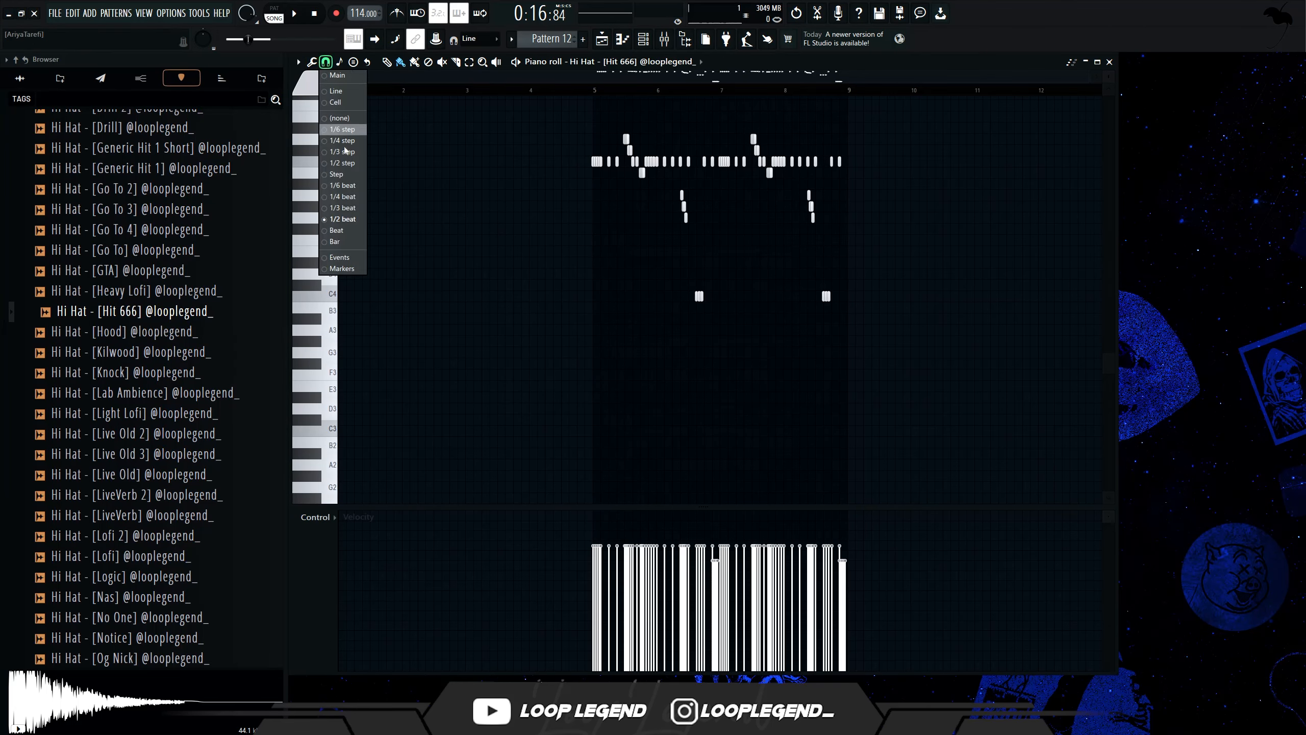
scroll(337, 164, "up", 5)
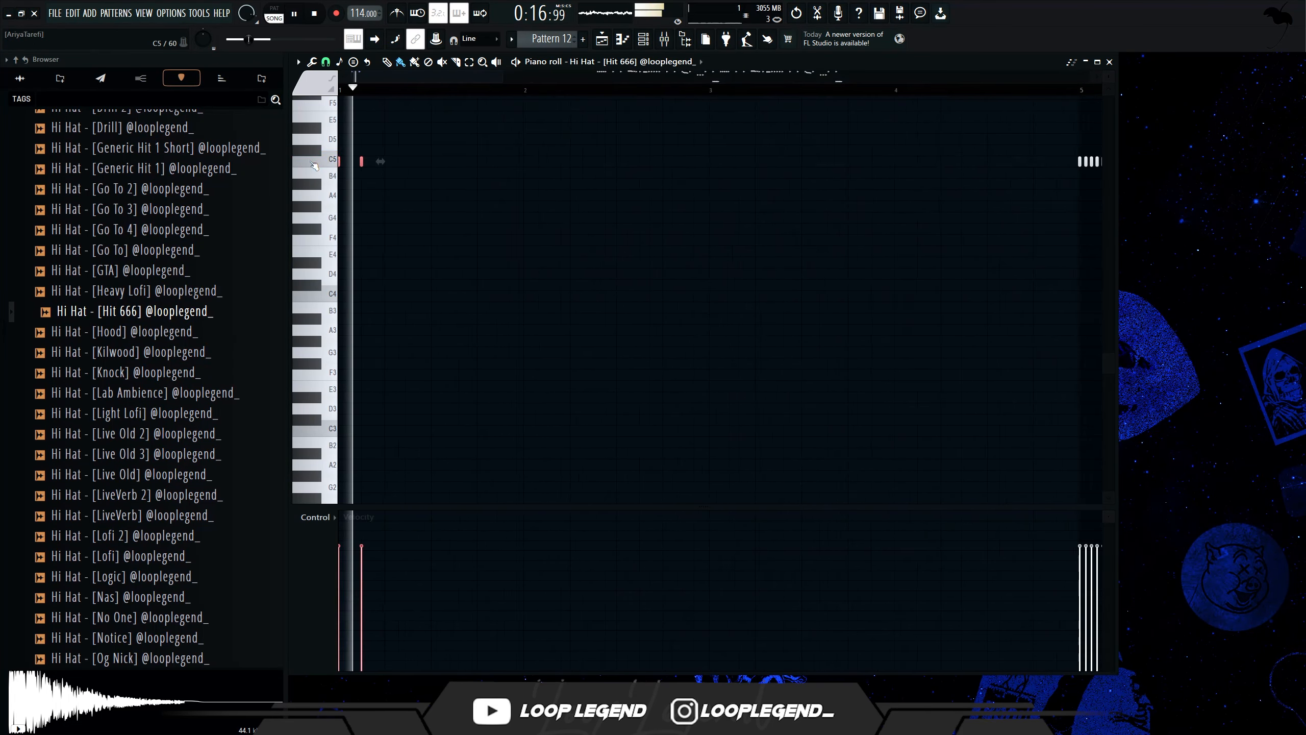
left_click(332, 63)
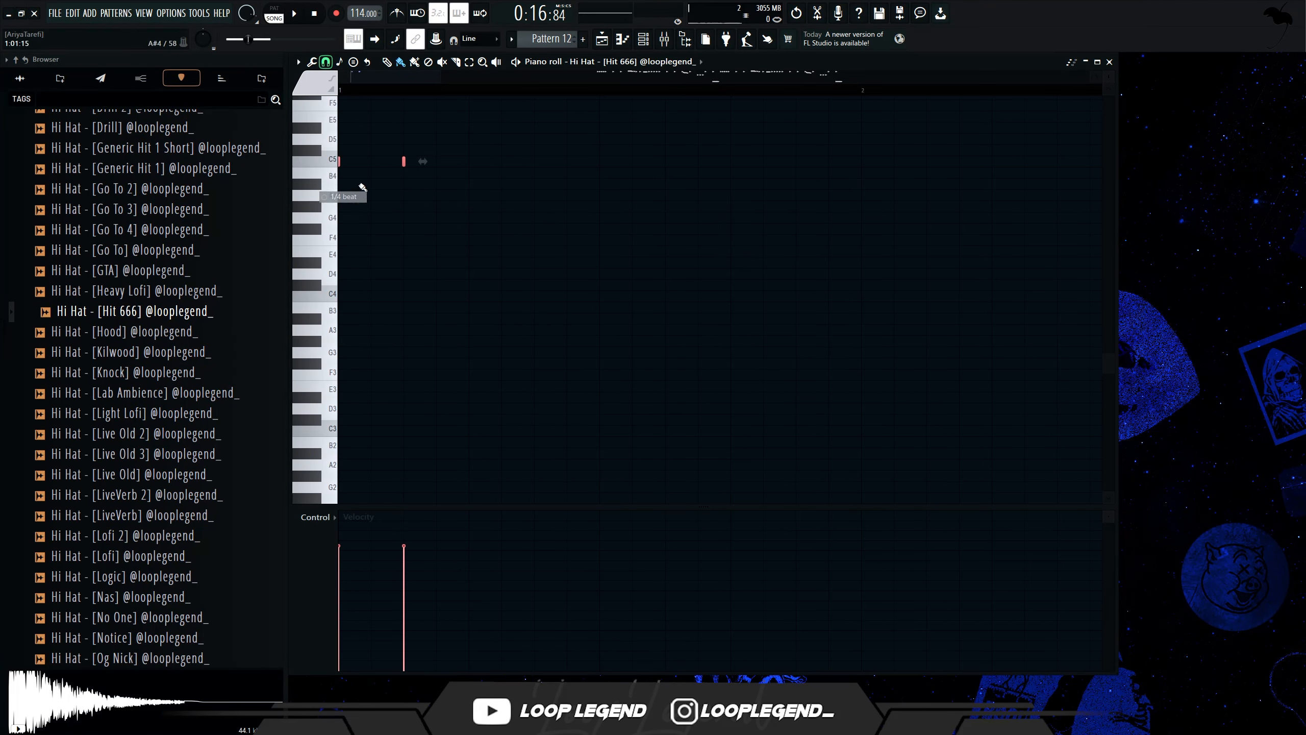
left_click(502, 162)
left_click_drag(497, 163, 531, 161)
left_click(598, 163)
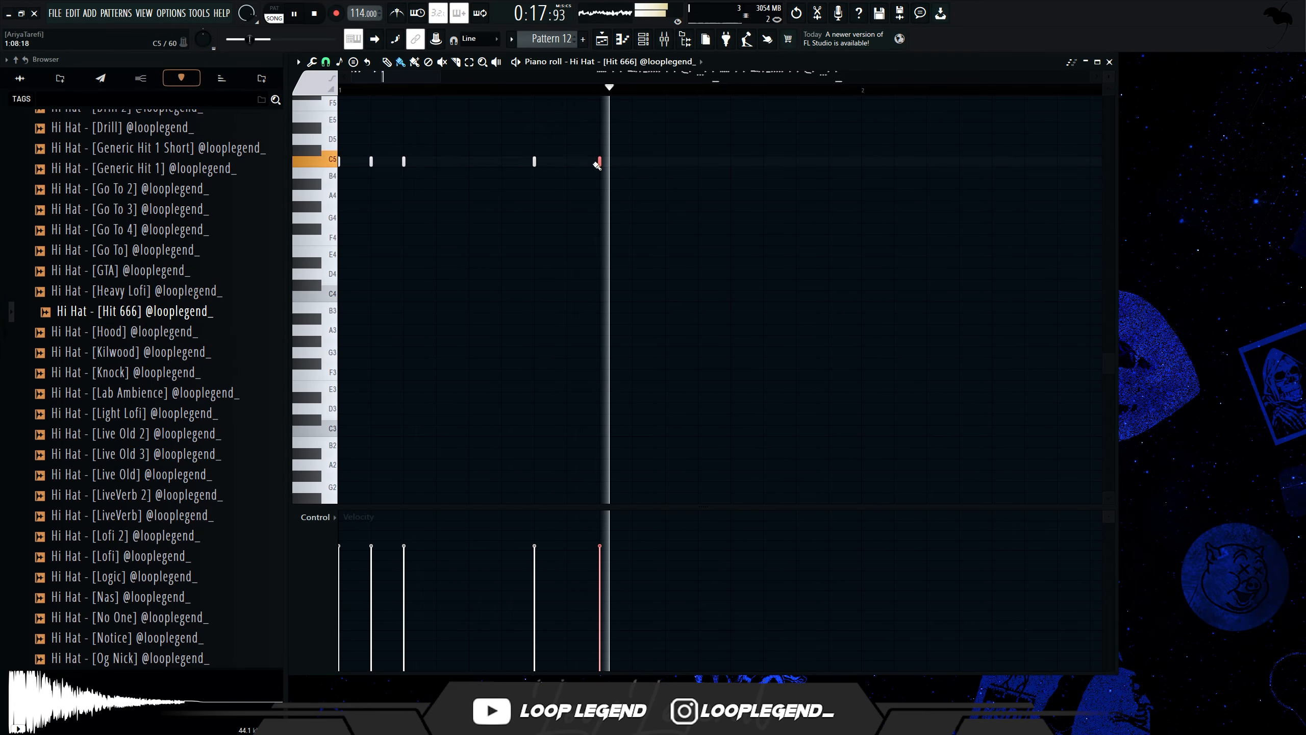
left_click(665, 163)
key("space")
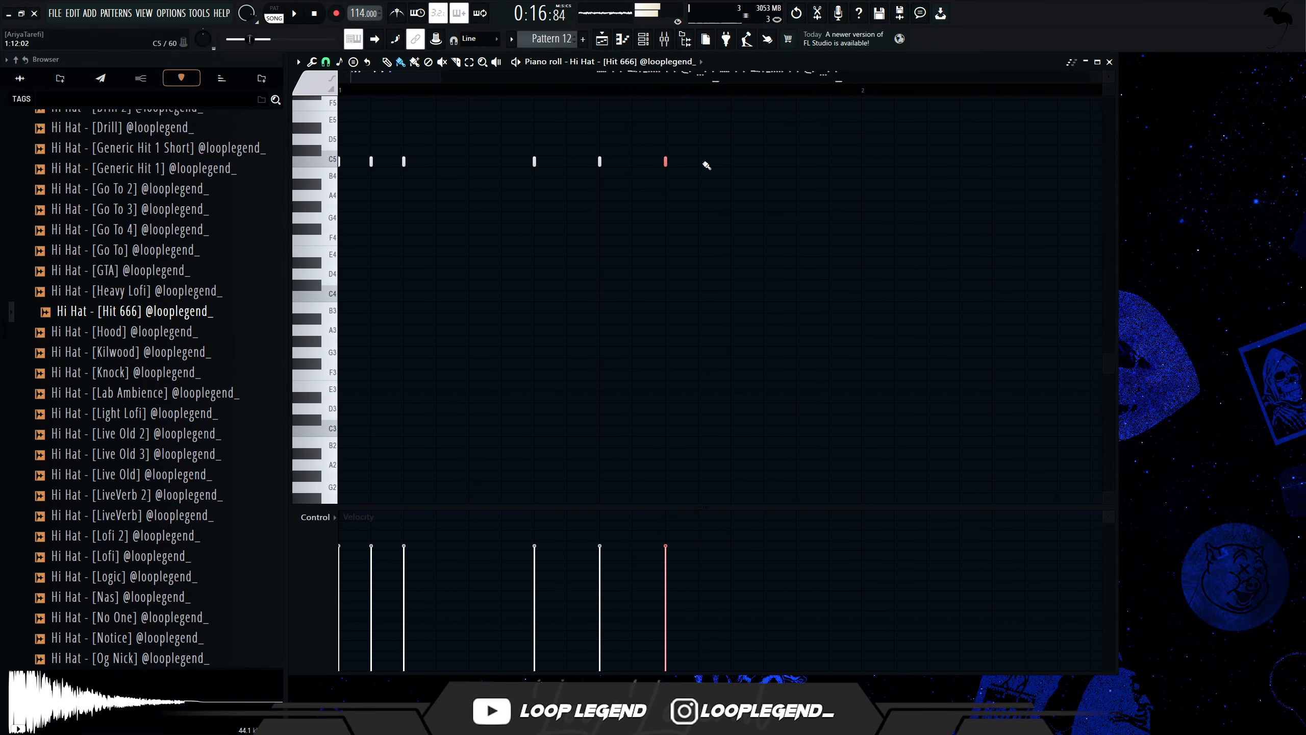
Add a C5 hit on step 15 of bar 1 and duplicate the bar's pattern into bar 2
left_click(795, 173)
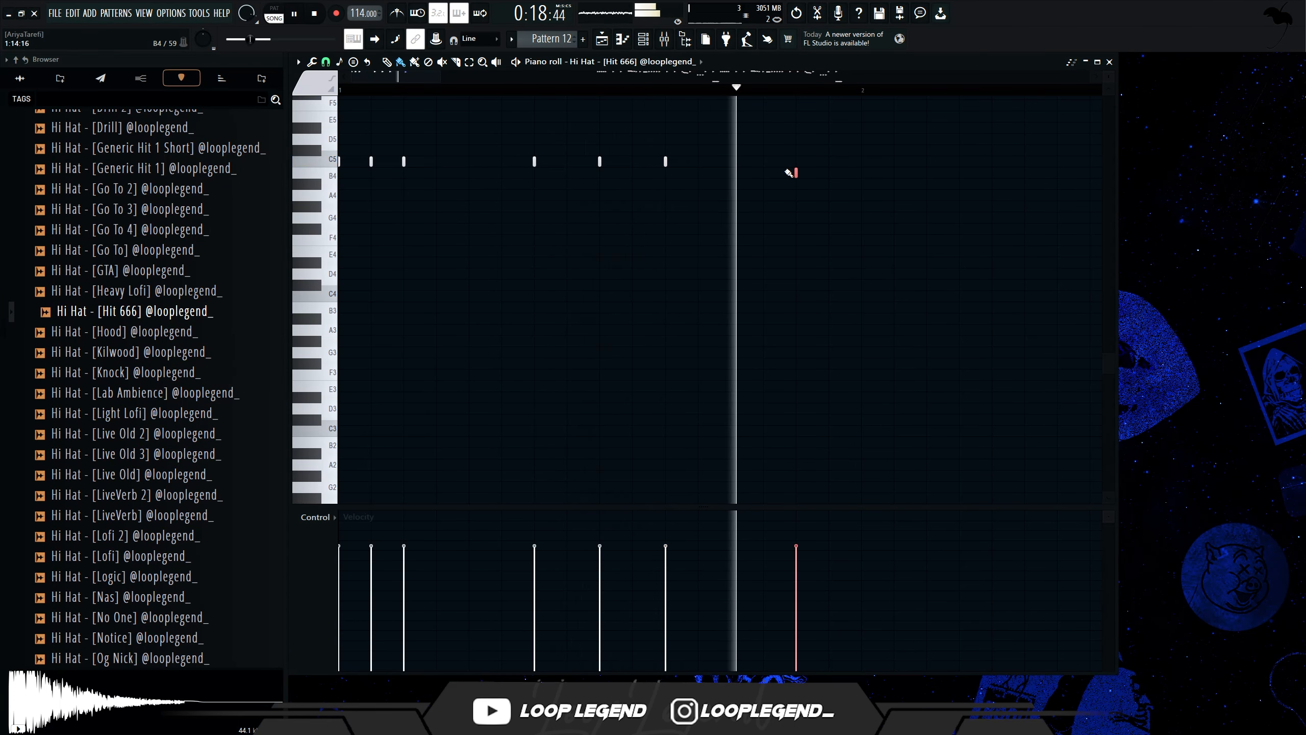
left_click(796, 161)
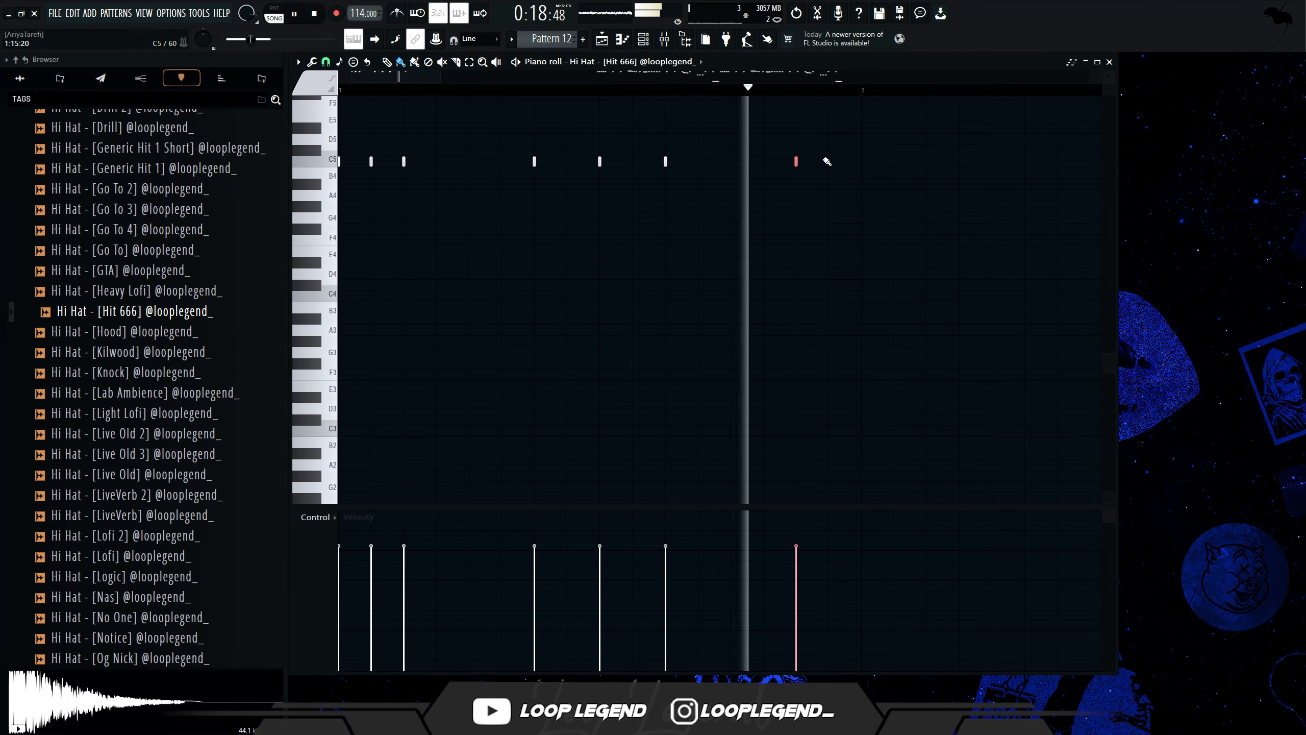
left_click(861, 161)
key("ctrl+b")
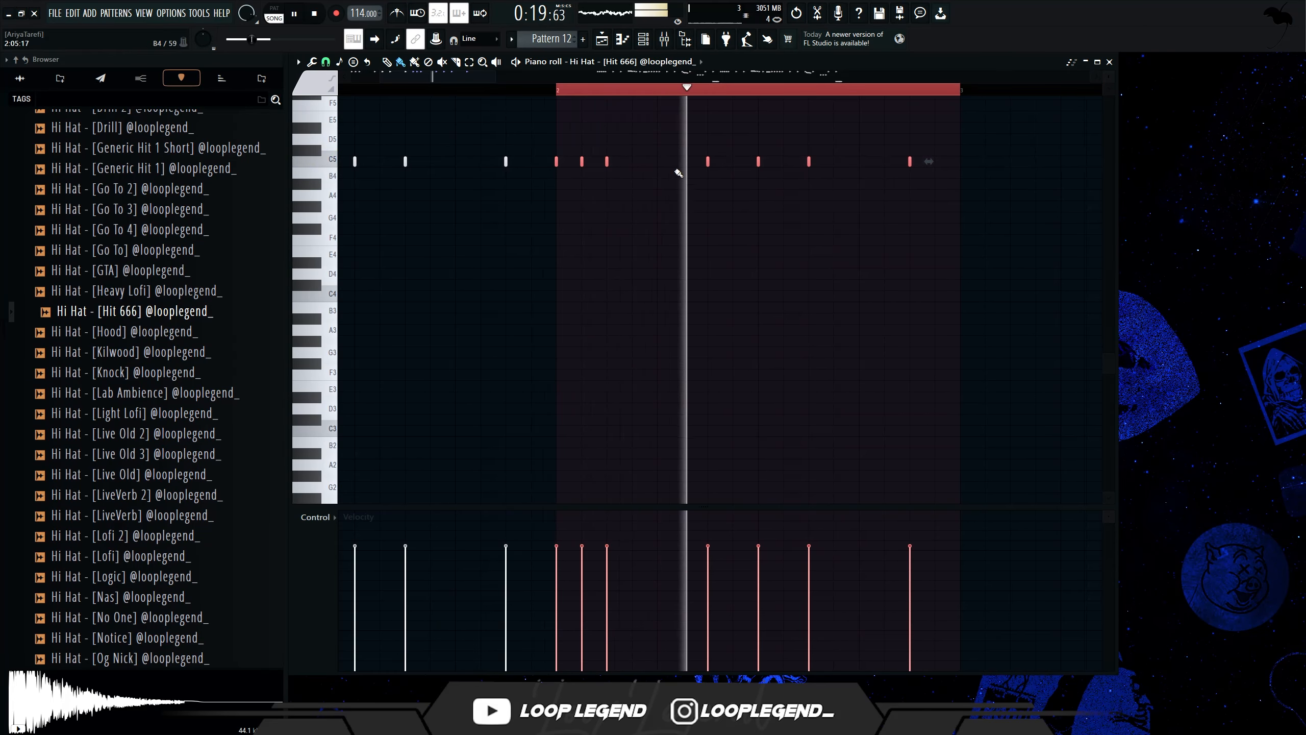
Set the snap to 1/2 beat and add a G#4 hit on step 13 of bar 1
left_click(326, 63)
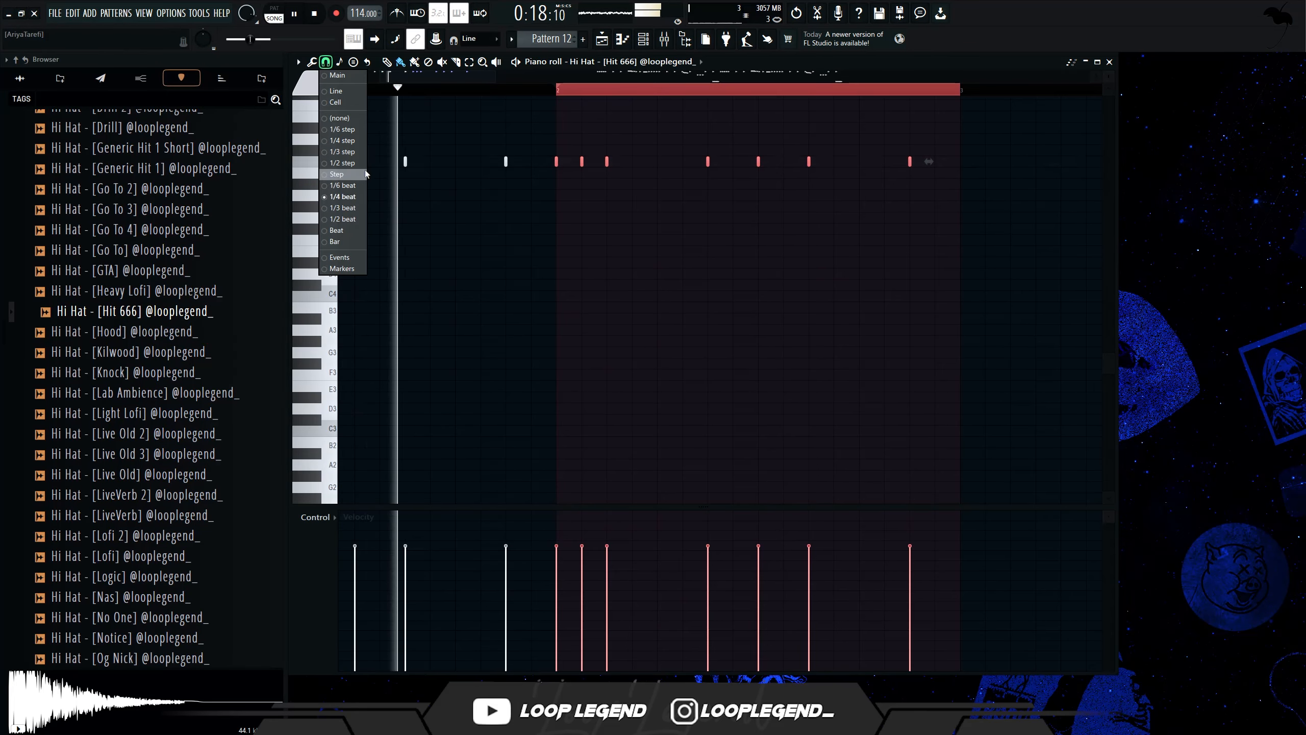
left_click(352, 224)
left_click(650, 263)
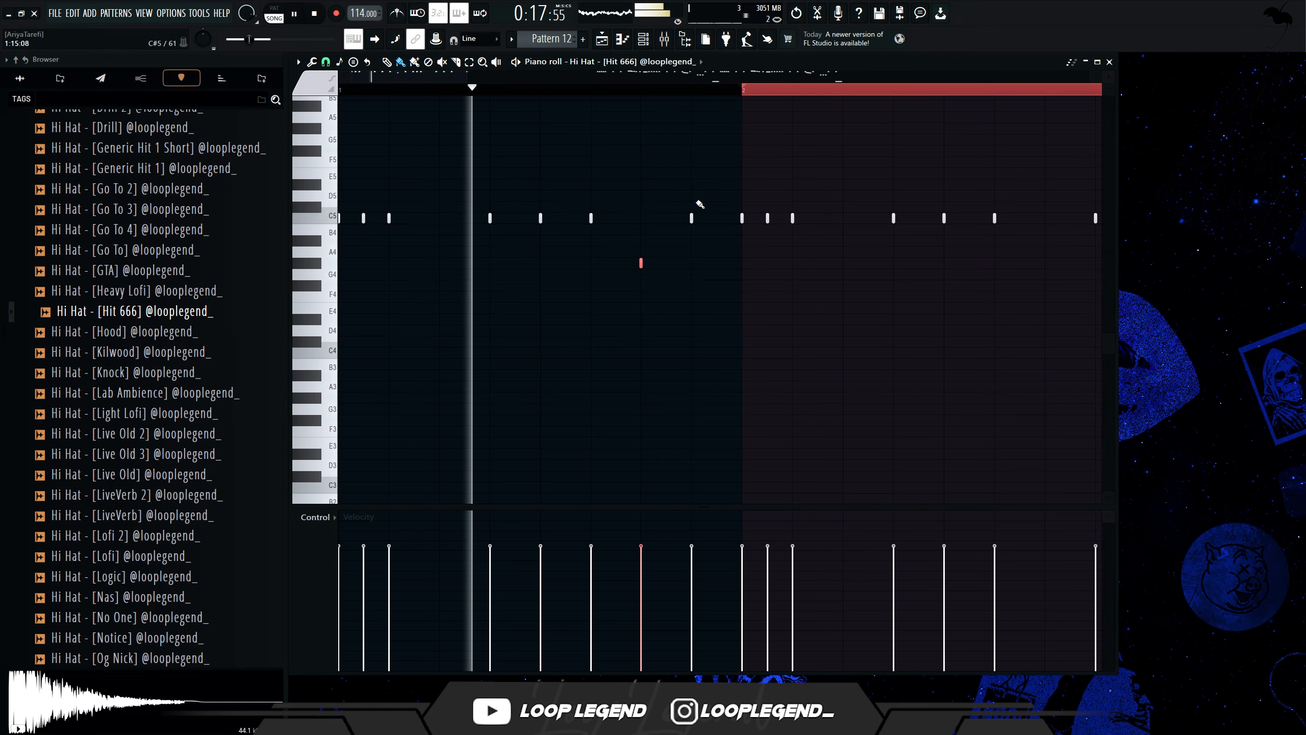
Set the snap back to 1/4 beat and shift the last C5 hit of bars 1 and 2 to step 16
key("space")
left_click(326, 63)
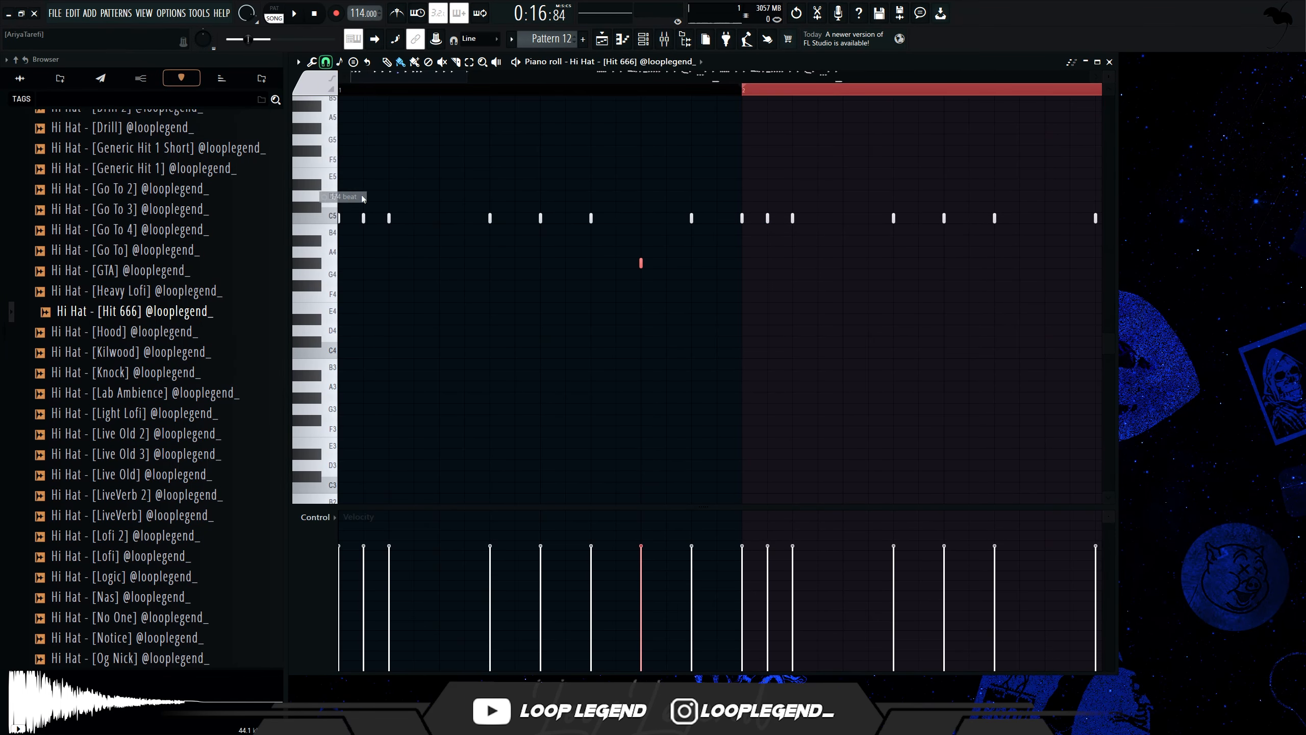
key("space")
left_click(711, 218)
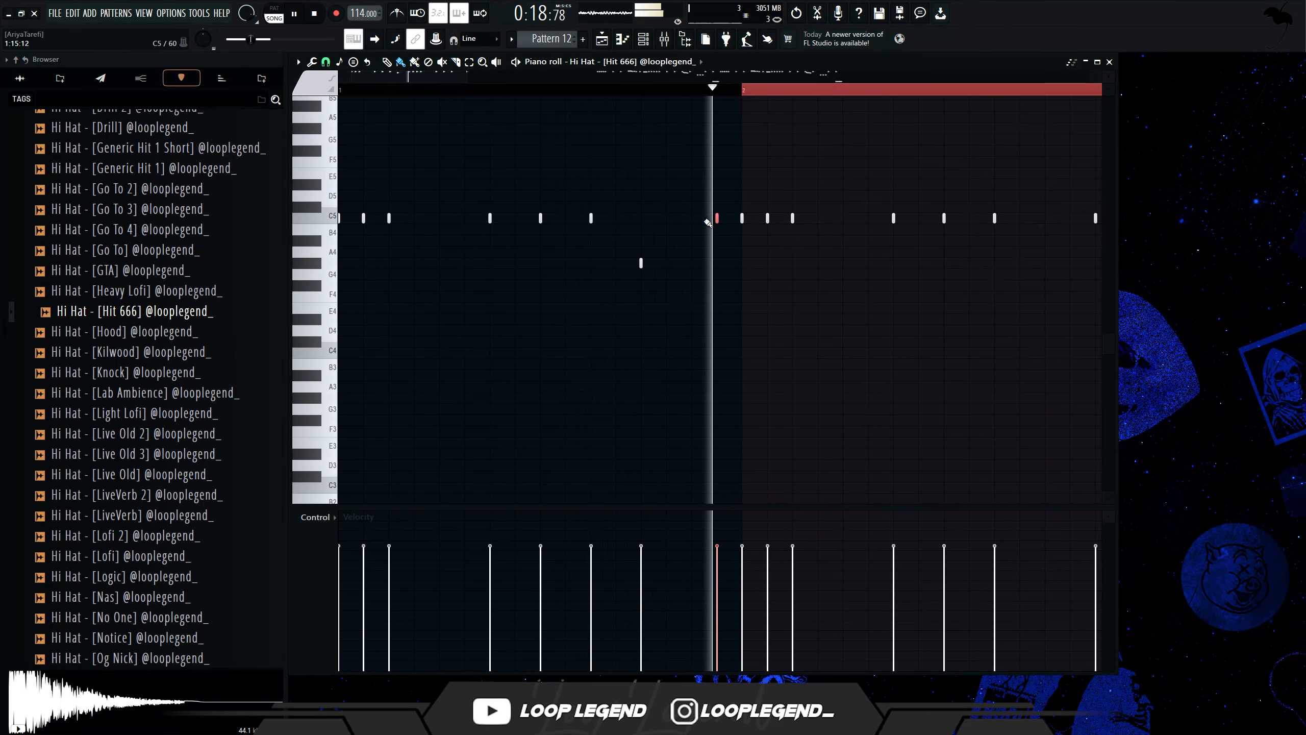
key("space")
scroll(638, 255, "down", 3)
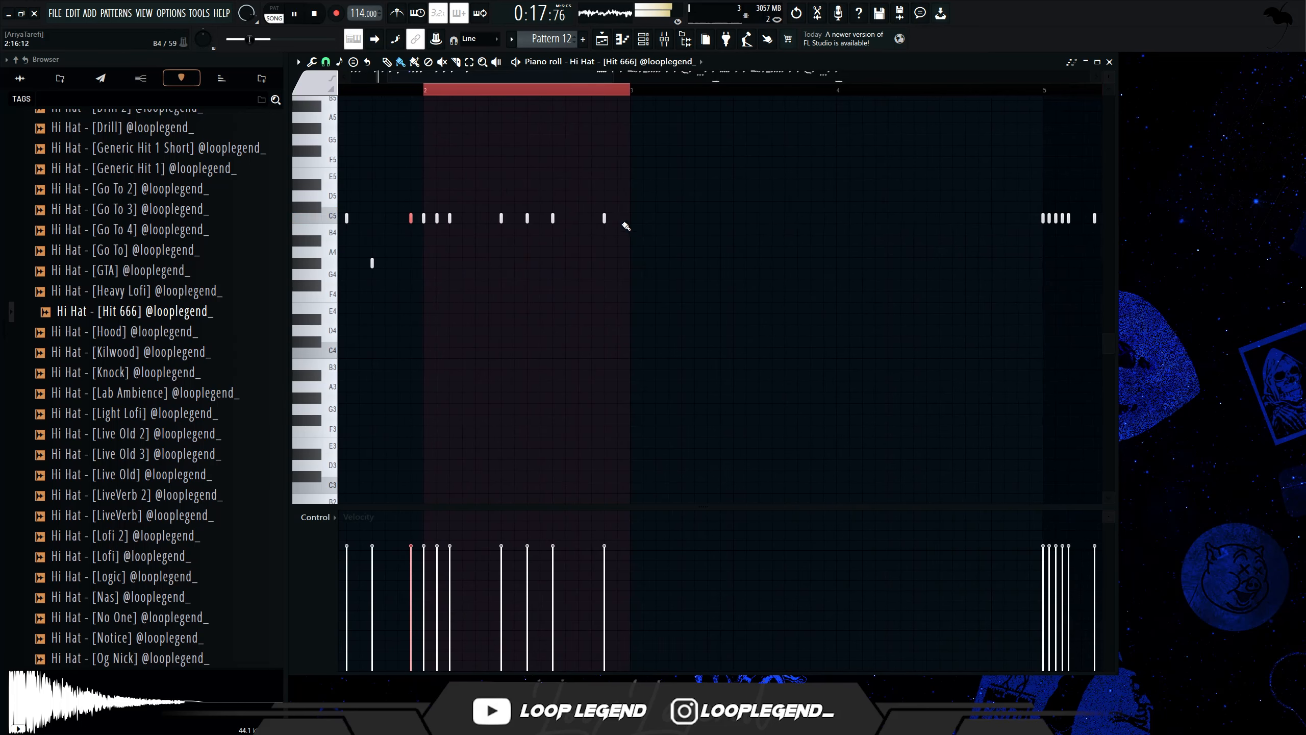
left_click(617, 219)
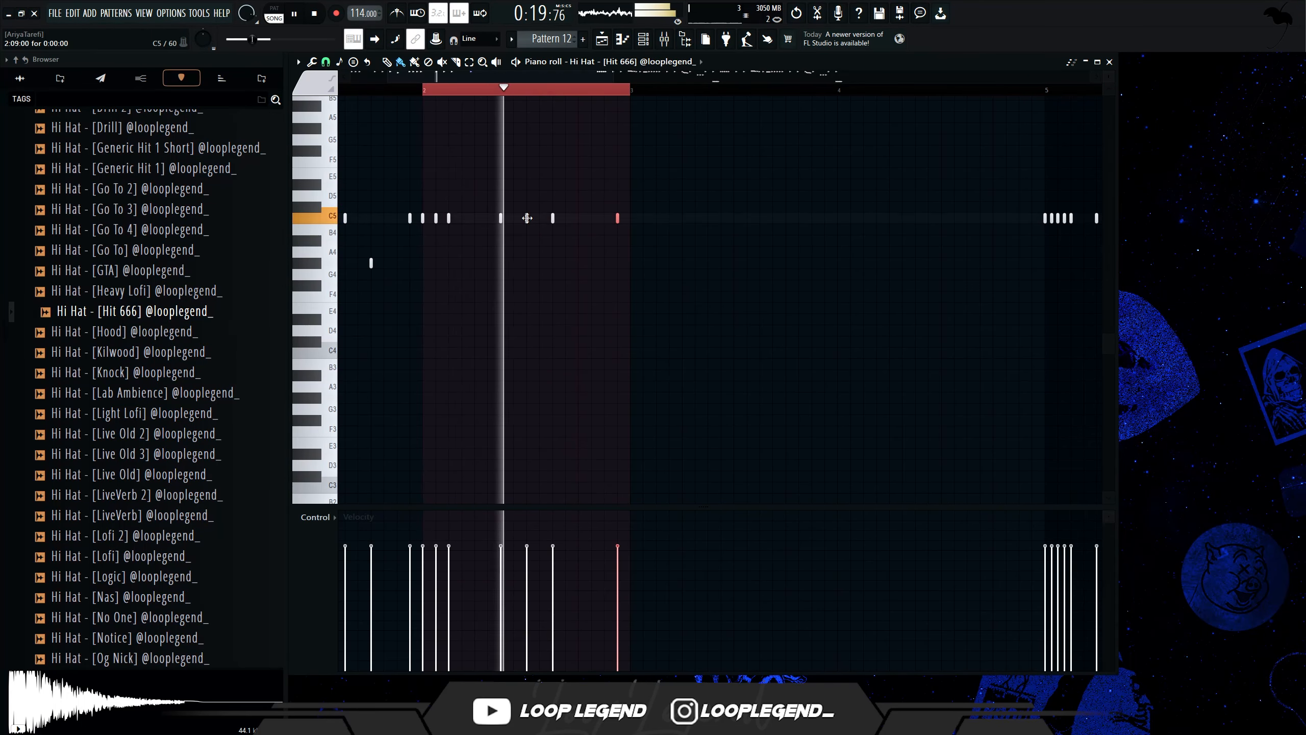
key("space")
Replace the step 9 hit of bar 2 with a four-hit roll at 1/3-step spacing, pitched G#4, G#4, G#4 and G4
scroll(443, 114, "up", 2)
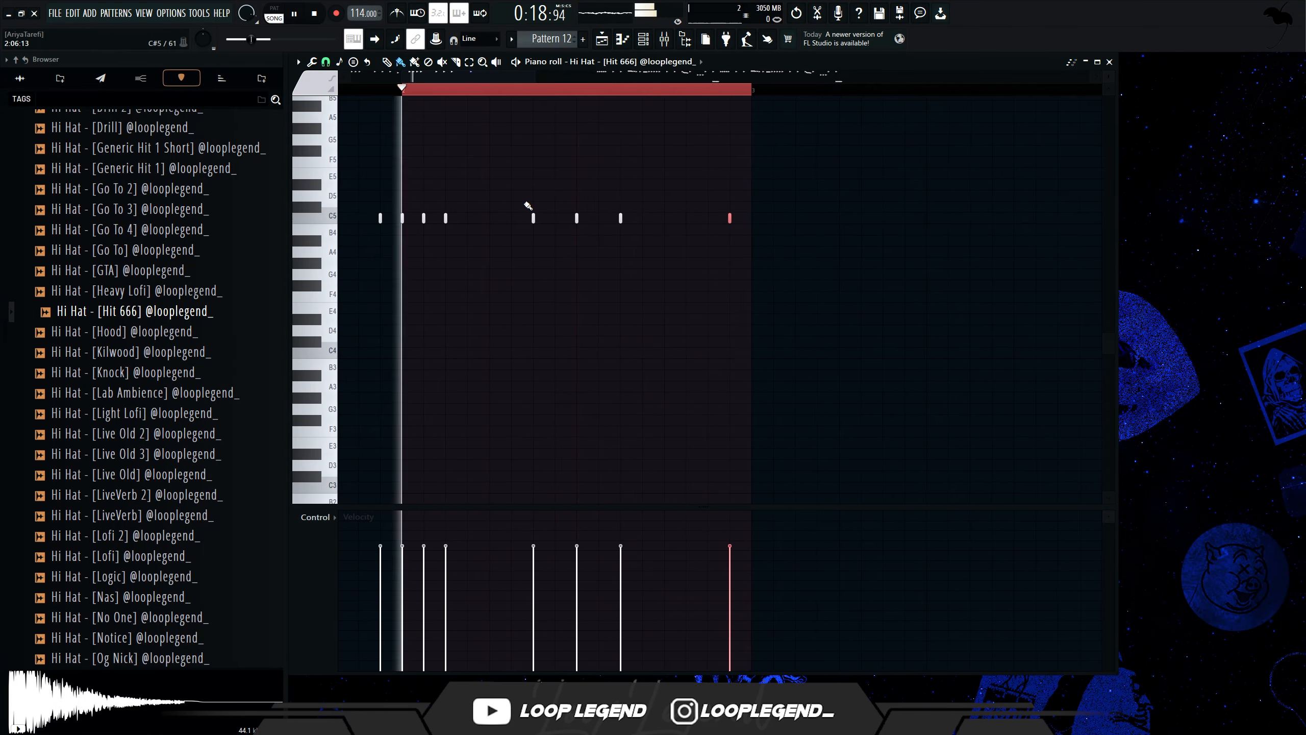
left_click(555, 219)
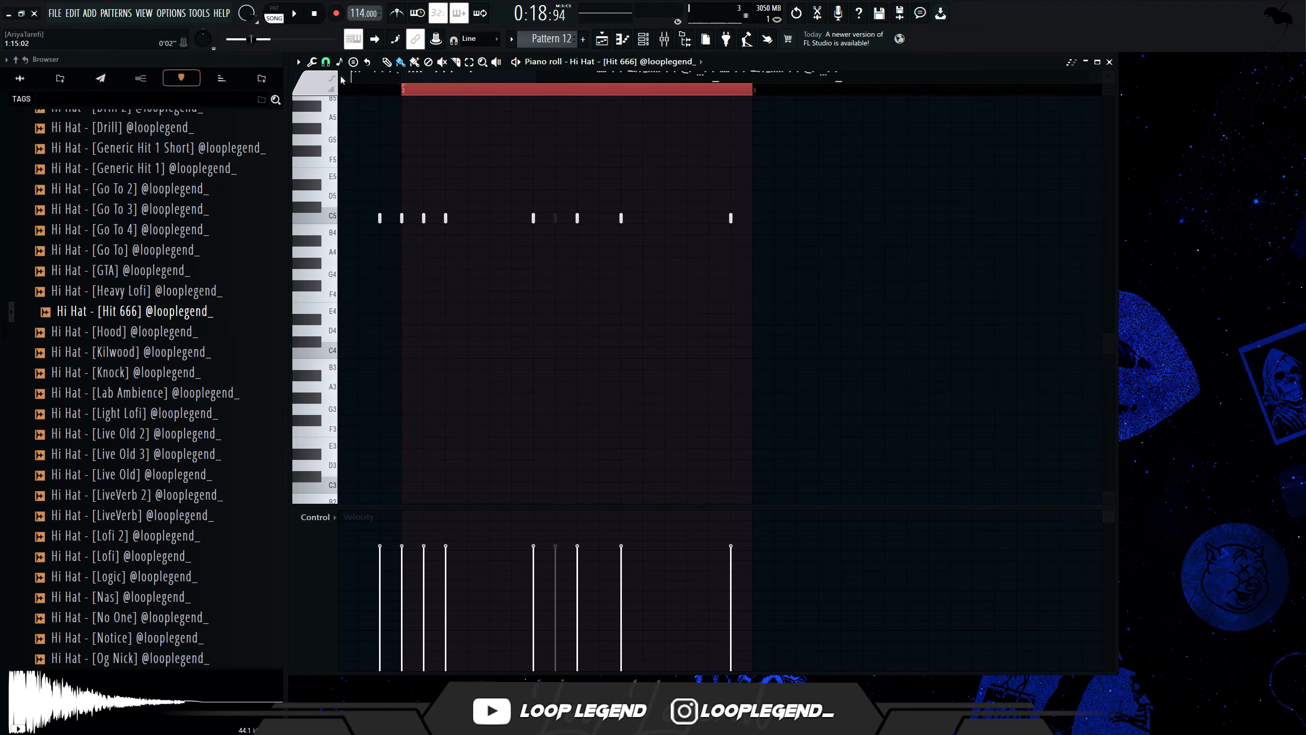
scroll(581, 214, "up", 2)
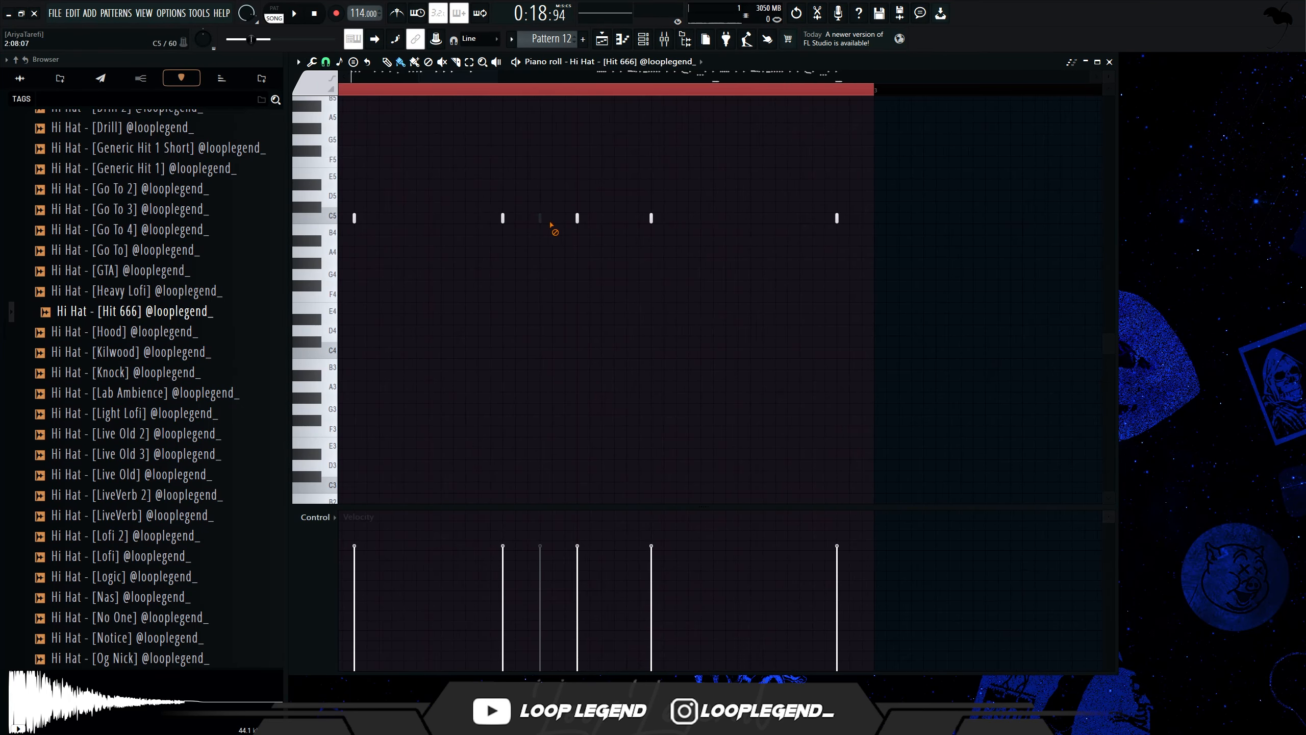
left_click_drag(602, 225, 569, 208)
left_click(615, 229)
key("space")
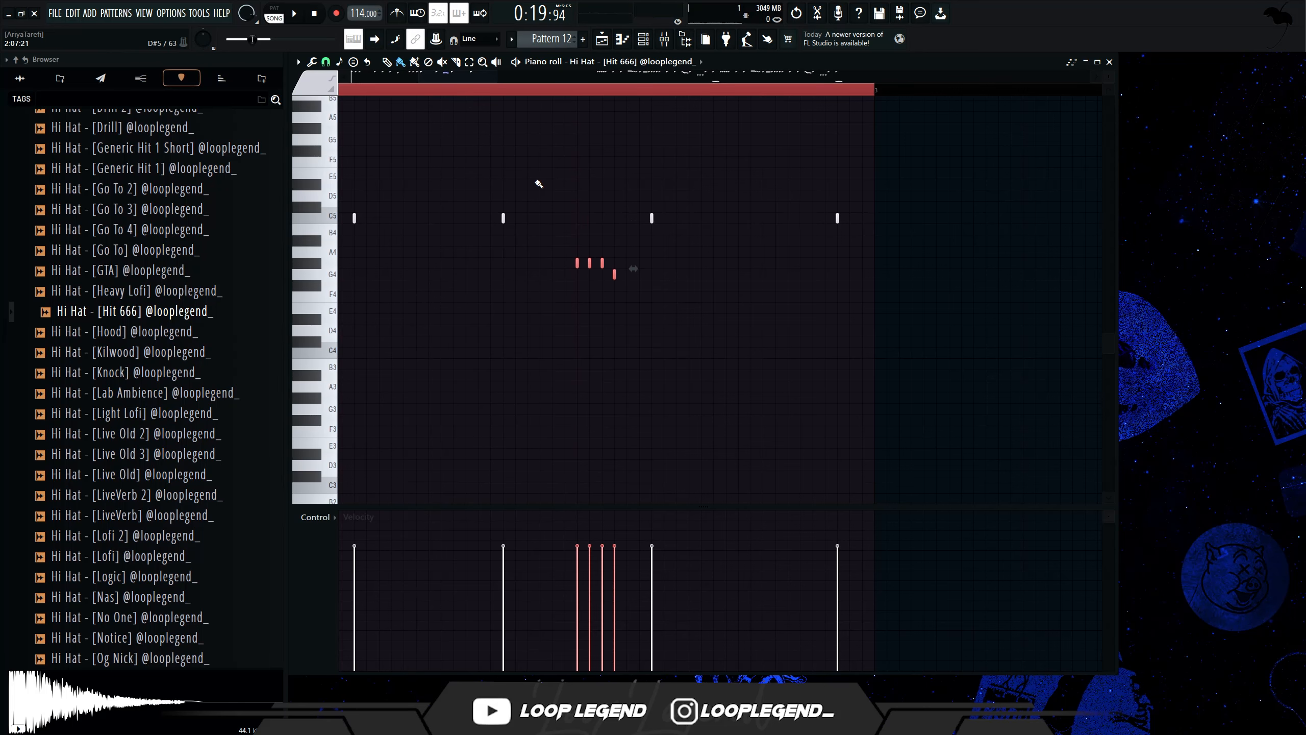
key("space")
key("F6")
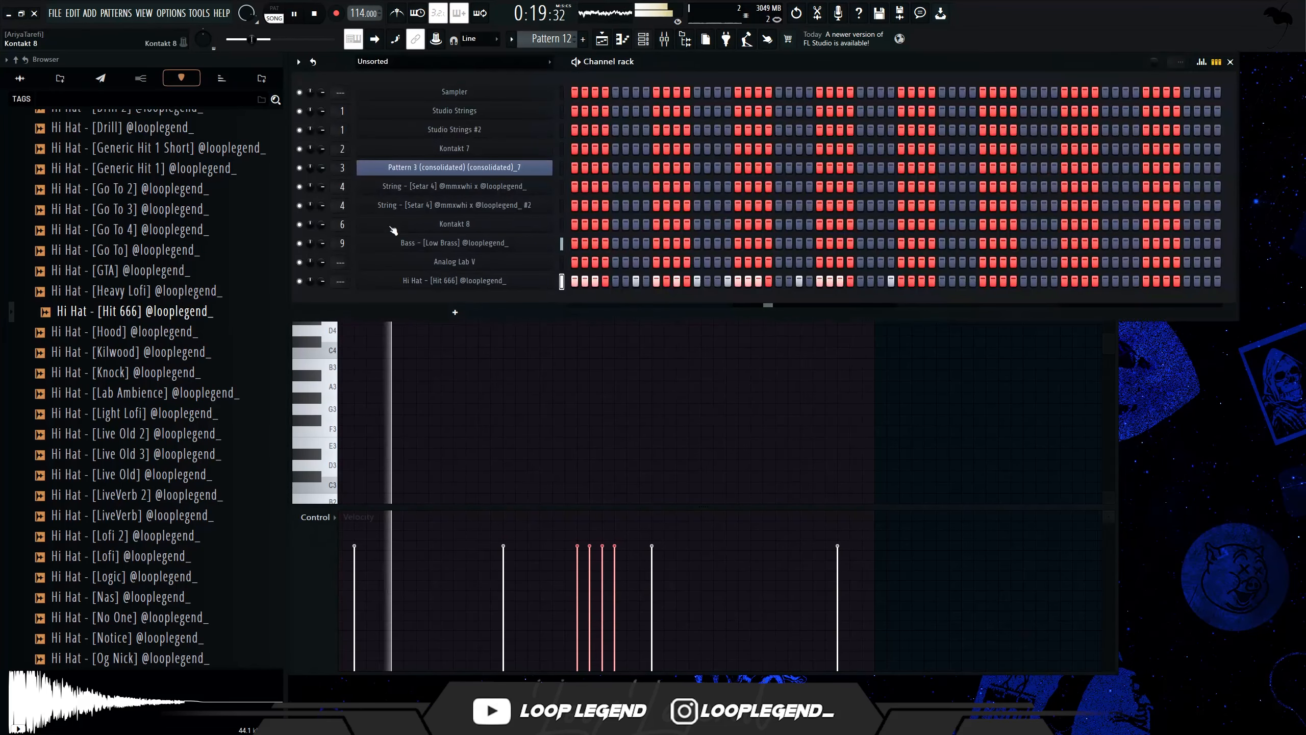
key("F6")
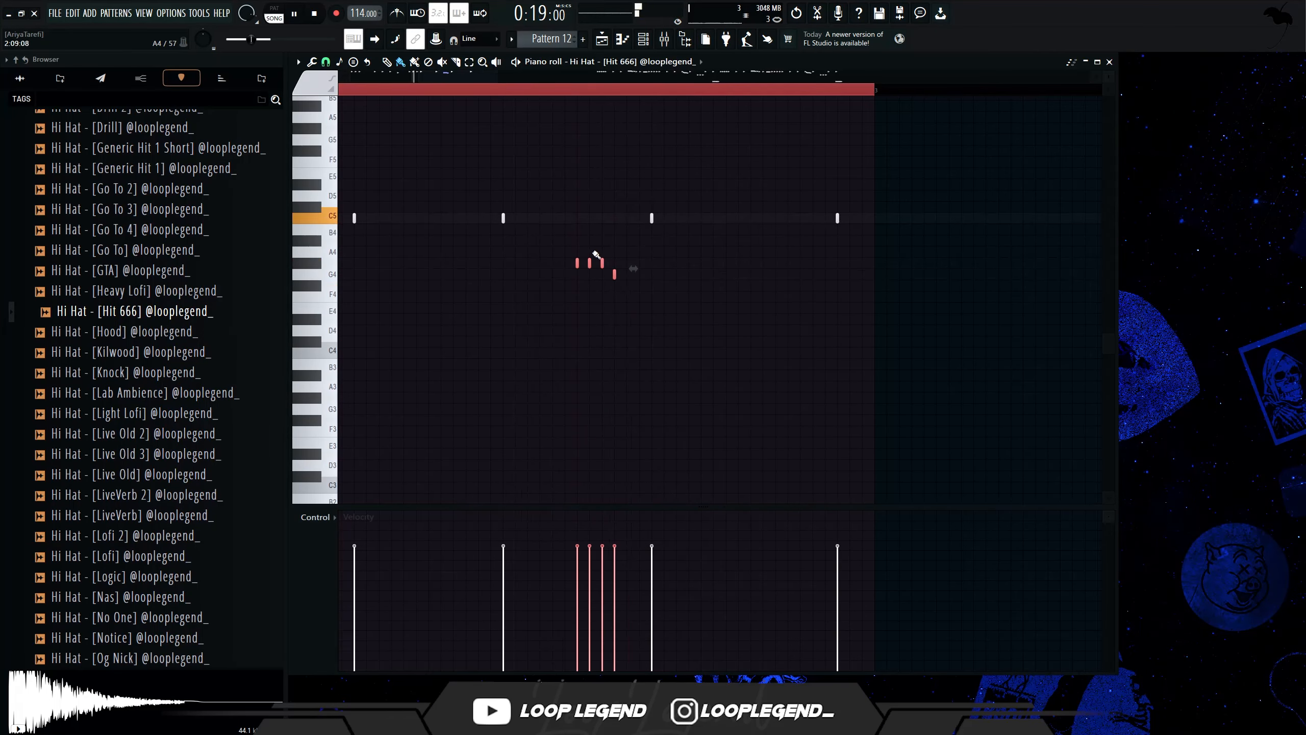
Set the snap to 1/3 beat and place three triplet-spaced A4 hits late in bar 2, replacing its final C5 hit
scroll(696, 292, "up", 2)
left_click(677, 286)
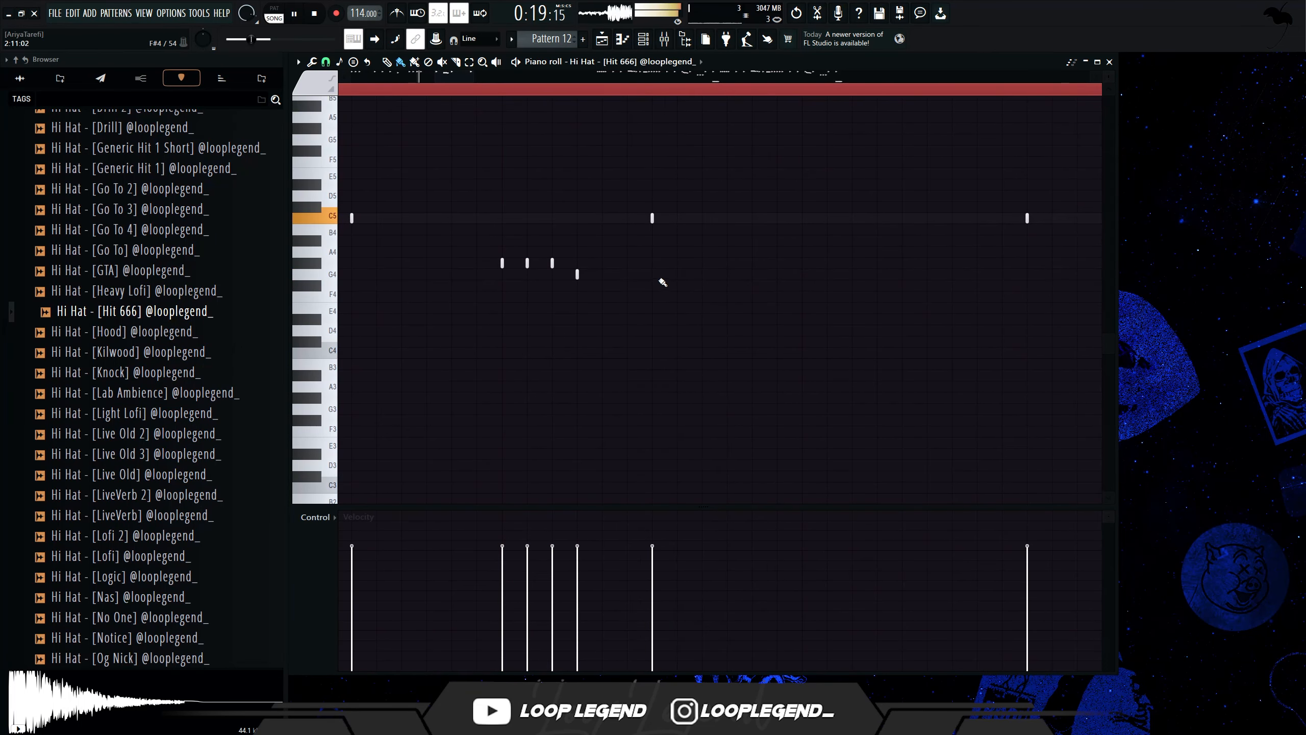
left_click(327, 64)
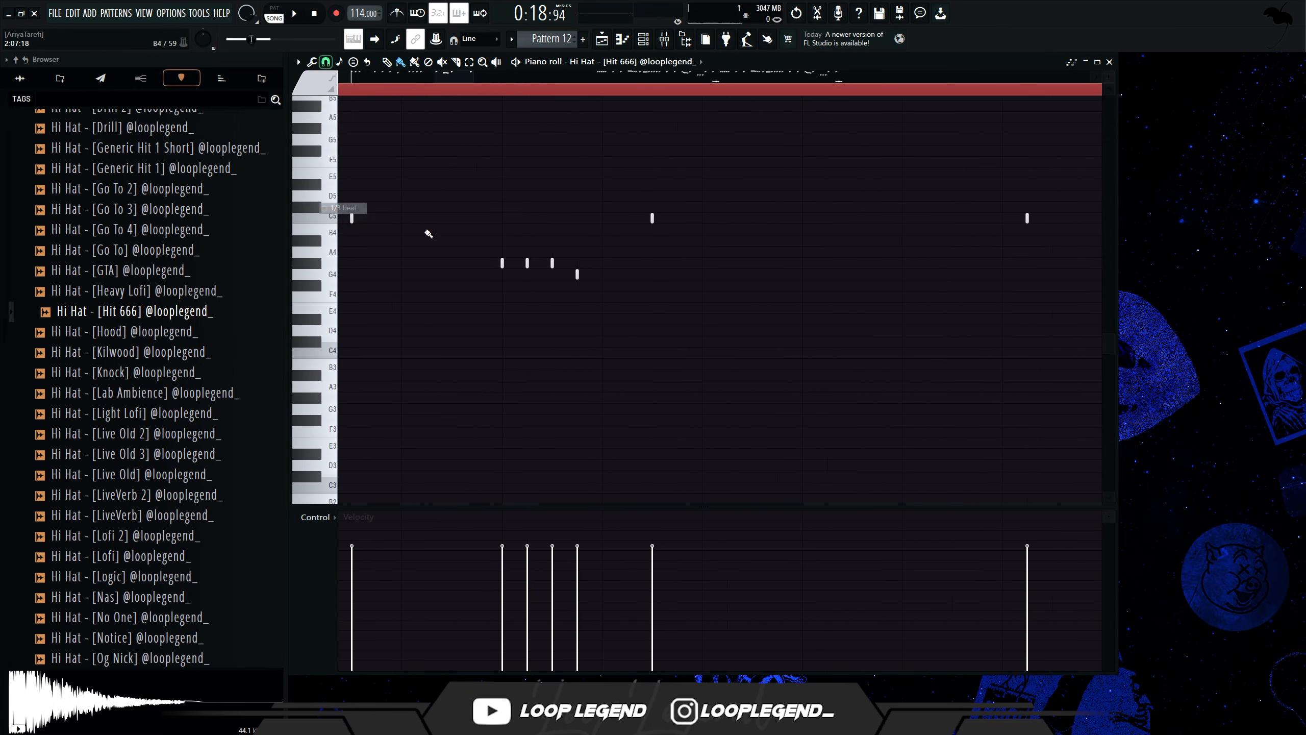
scroll(700, 272, "down", 2)
left_click_drag(863, 256, 762, 280)
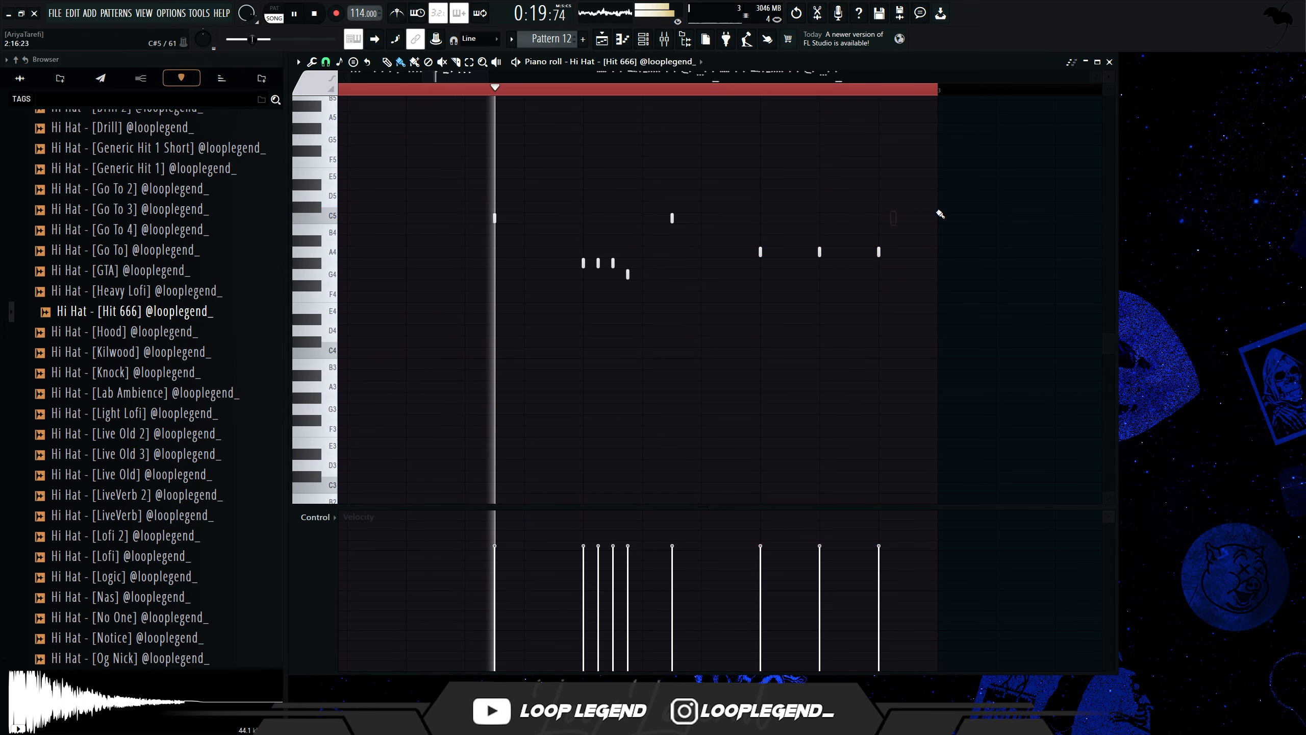
key("ctrl+z")
key("space")
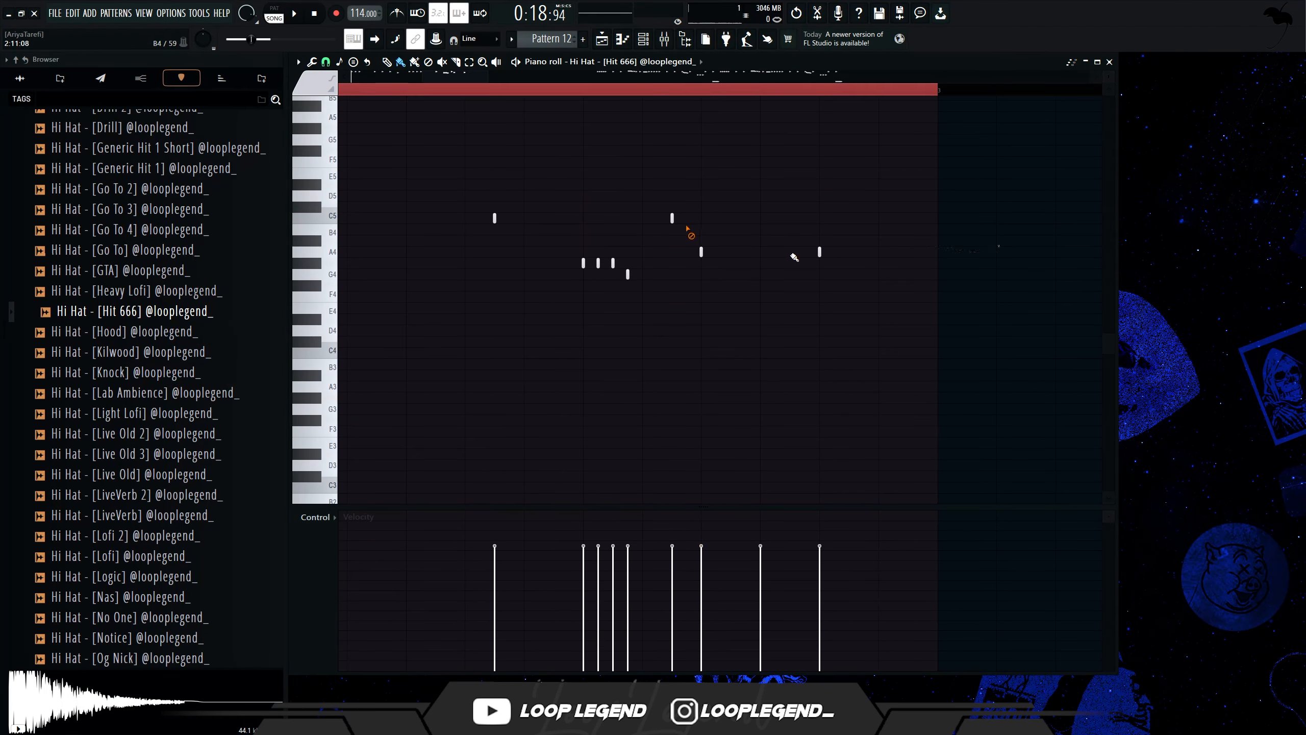
key("space")
left_click_drag(671, 218, 658, 232)
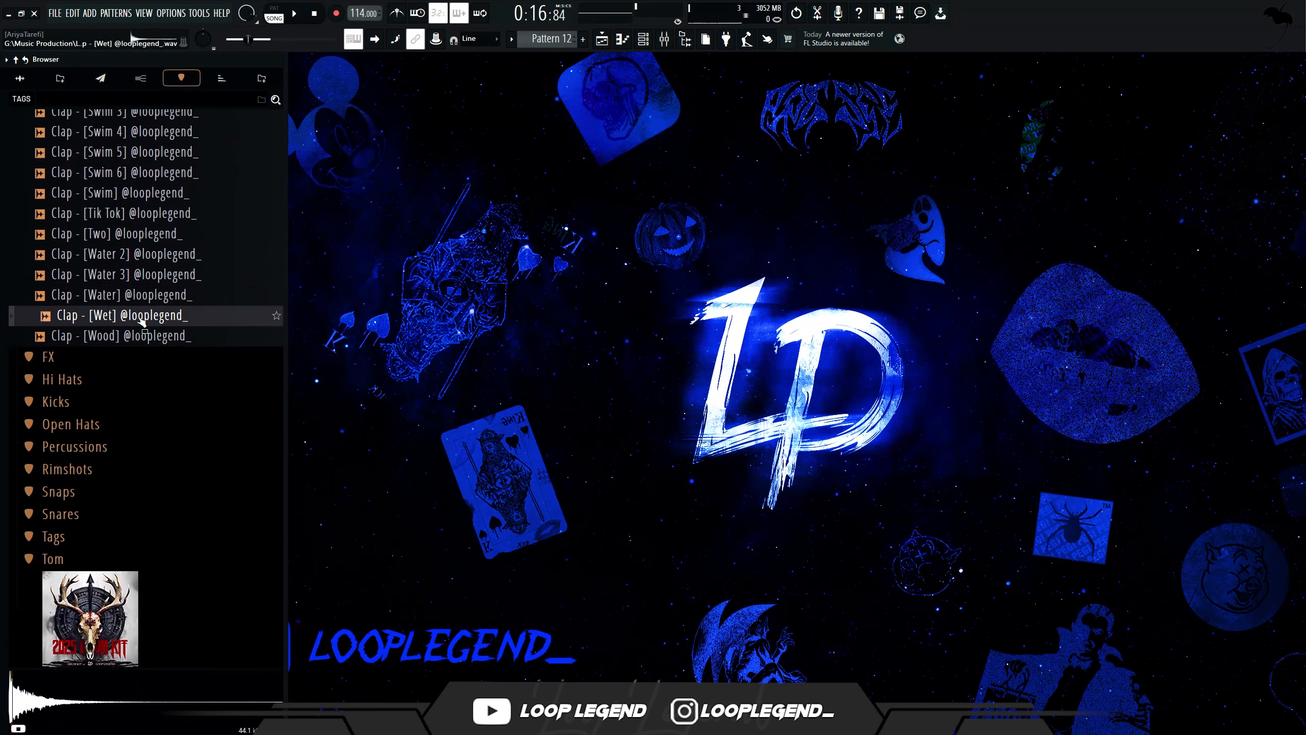
Audition the Clap - [Wood] sample and load it in a new channel
key("space")
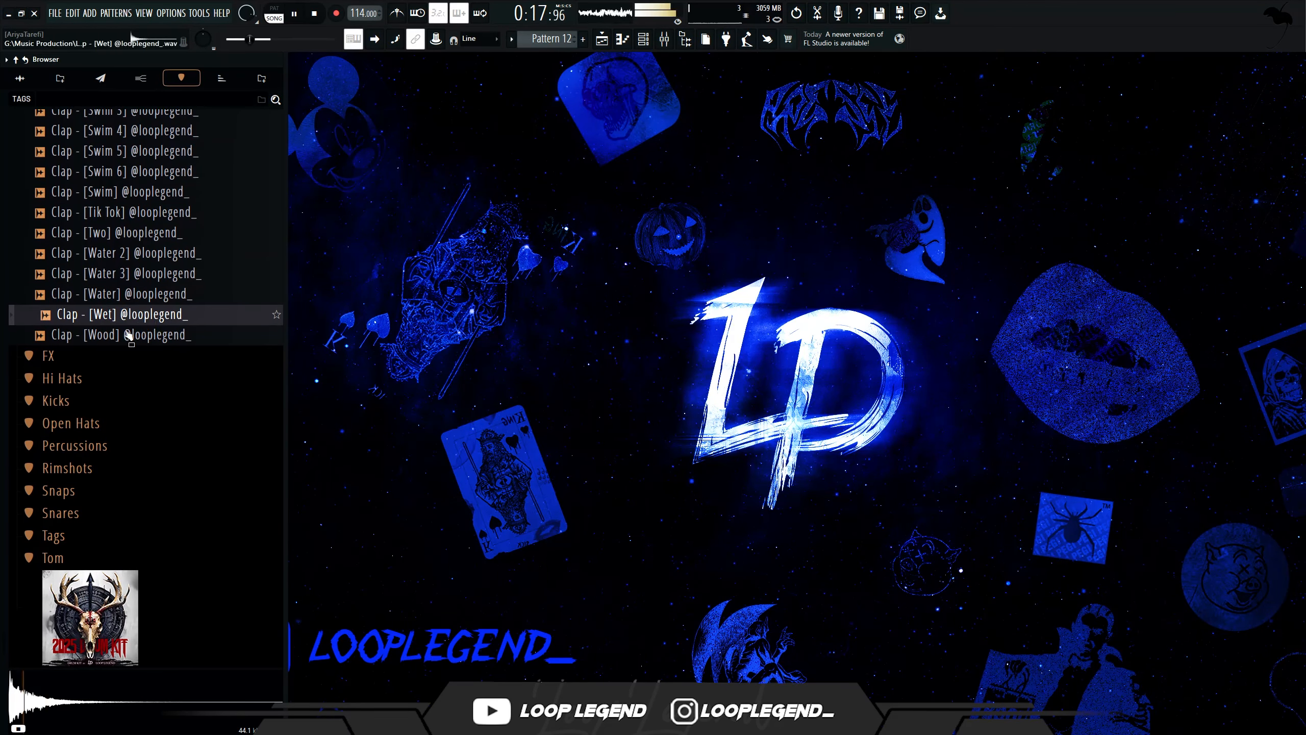
left_click(128, 335)
right_click(127, 336)
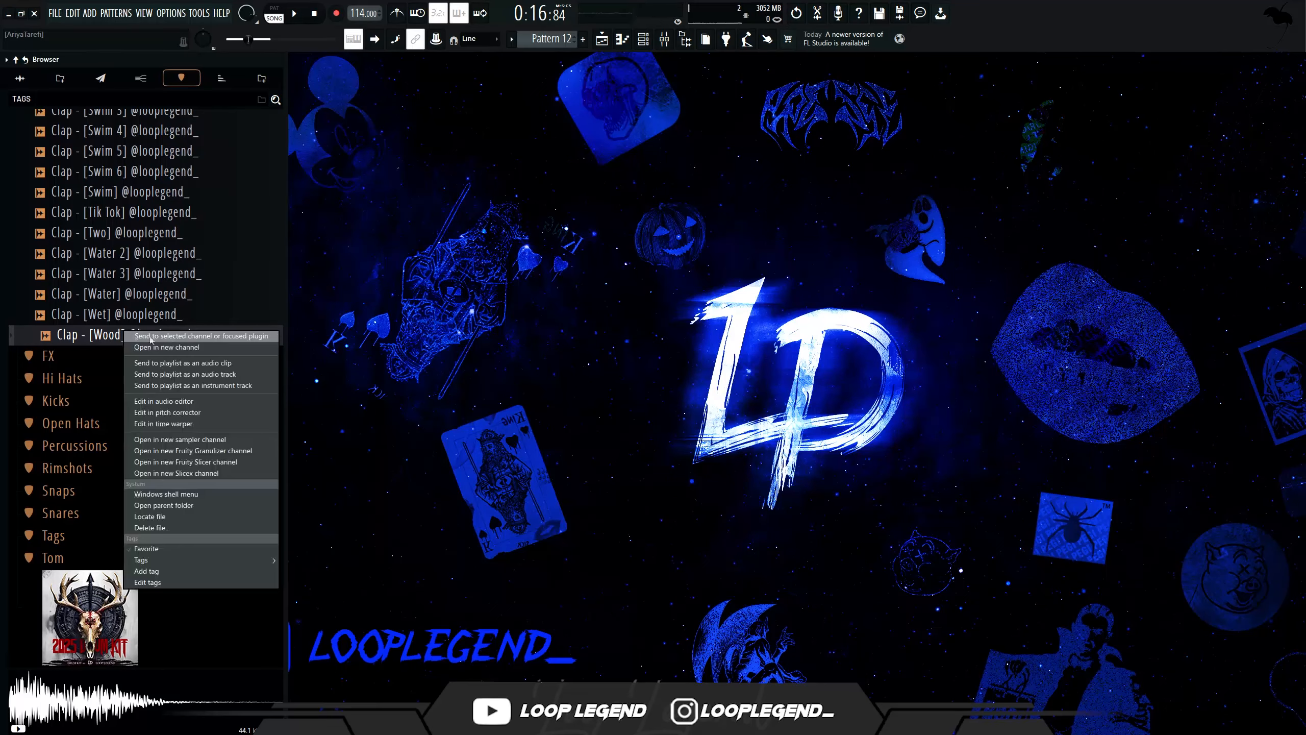
left_click(174, 348)
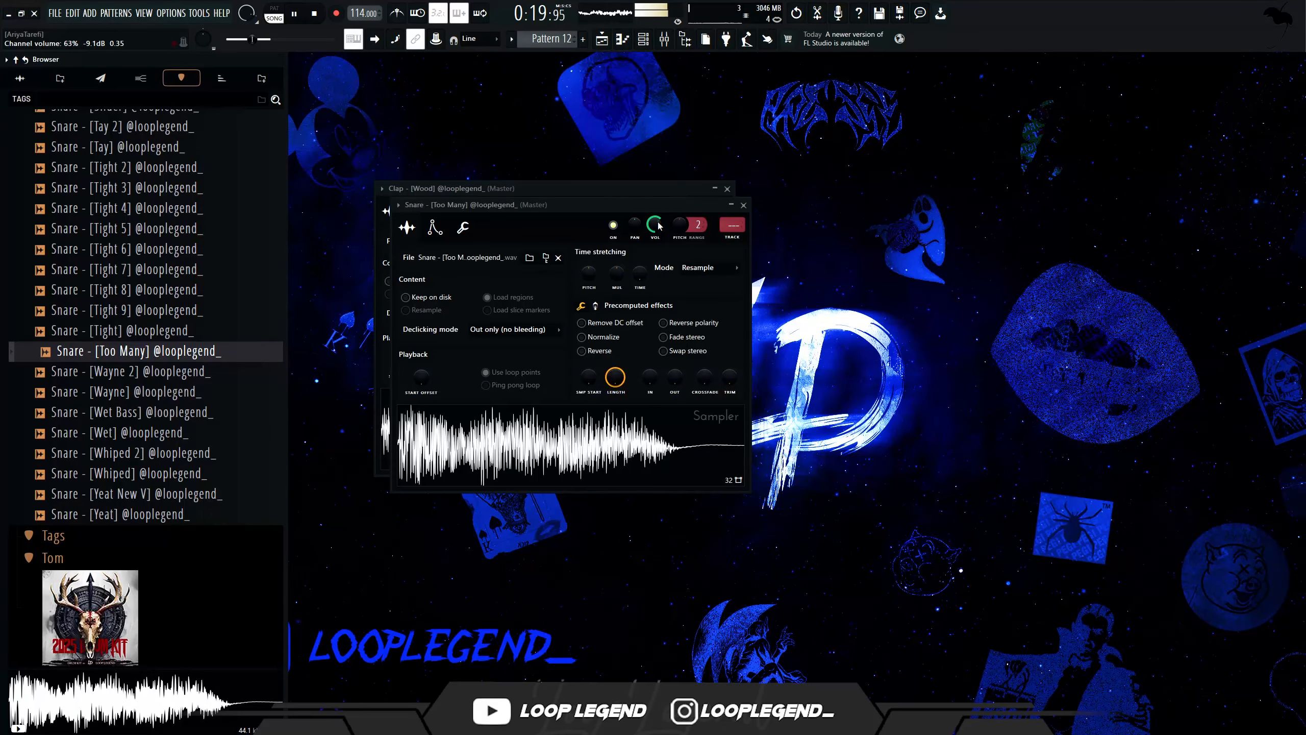
Open the Snare - [Too Many] channel's notes in the piano roll
key("F7")
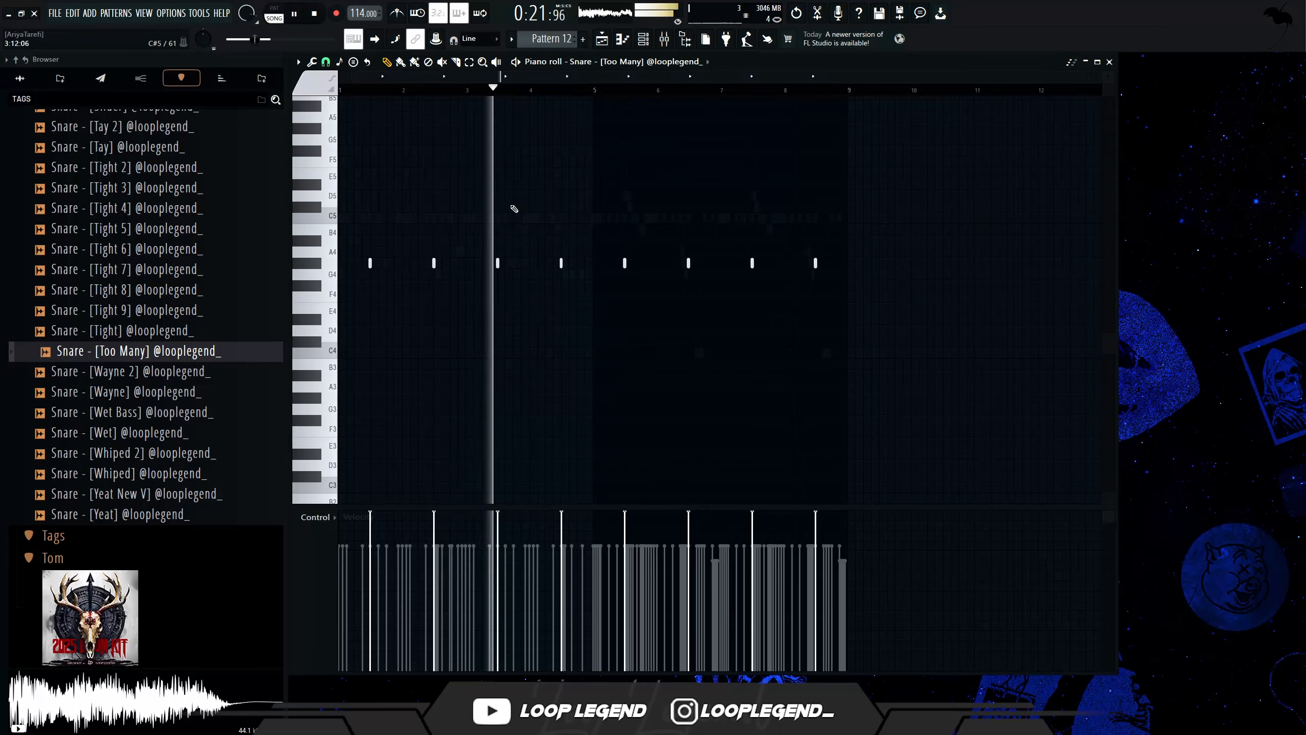
key("Up")
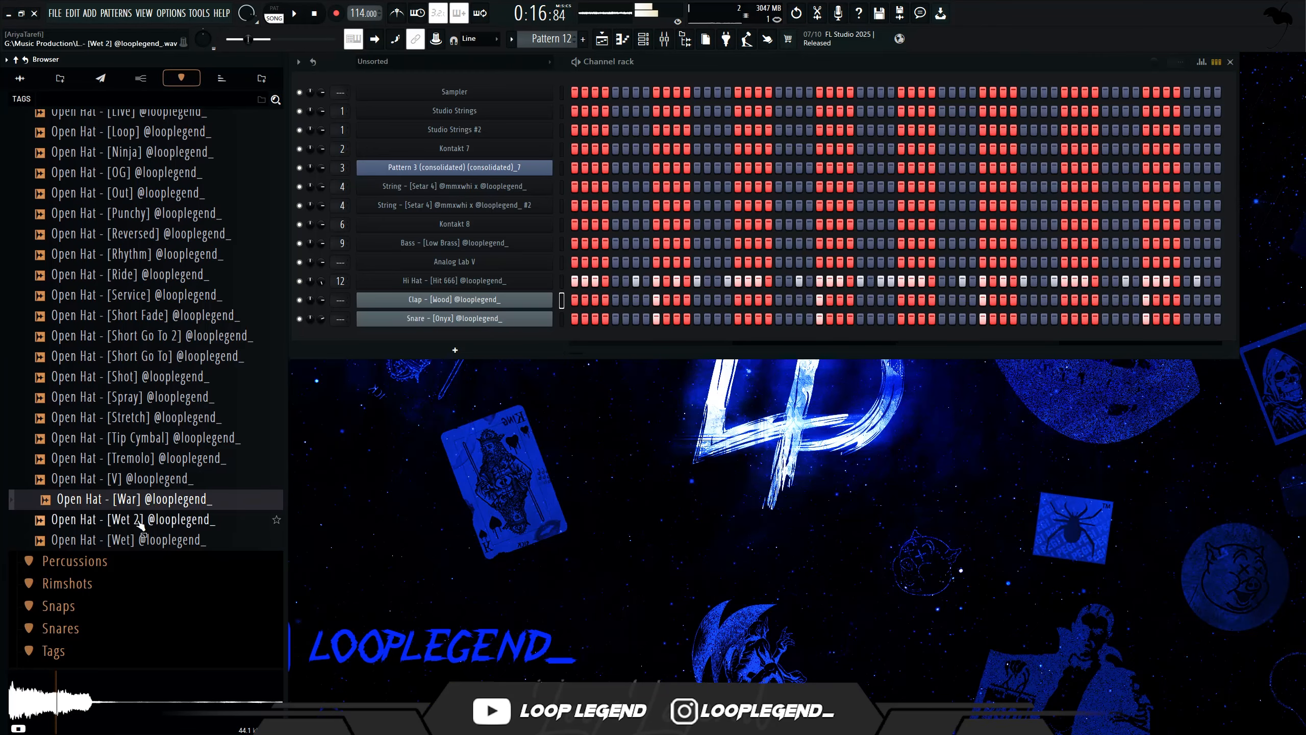
Load the Open Hat - [Wet 2] and Open Hat - [Duco] samples from the drum kit in new channels
left_click_drag(118, 519, 584, 348)
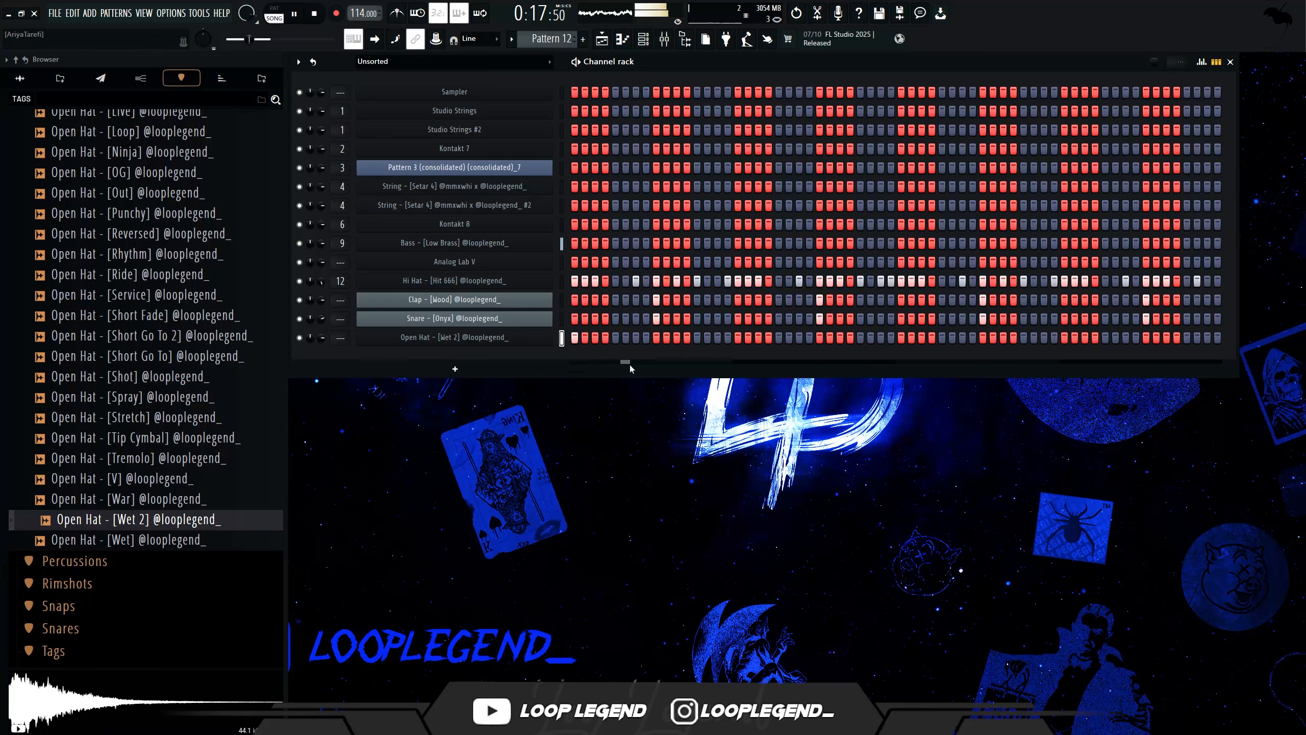
scroll(215, 427, "up", 10)
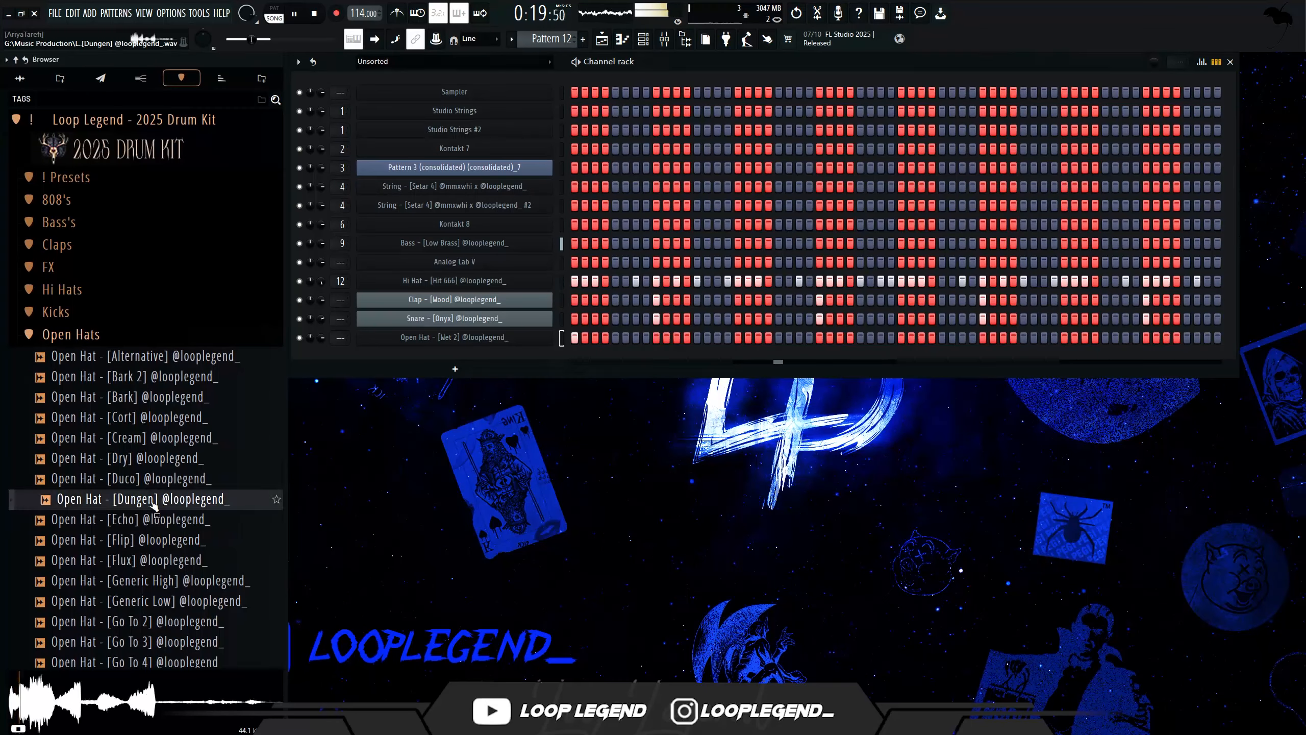
left_click_drag(142, 478, 316, 432)
left_click_drag(334, 362, 339, 361)
key("space")
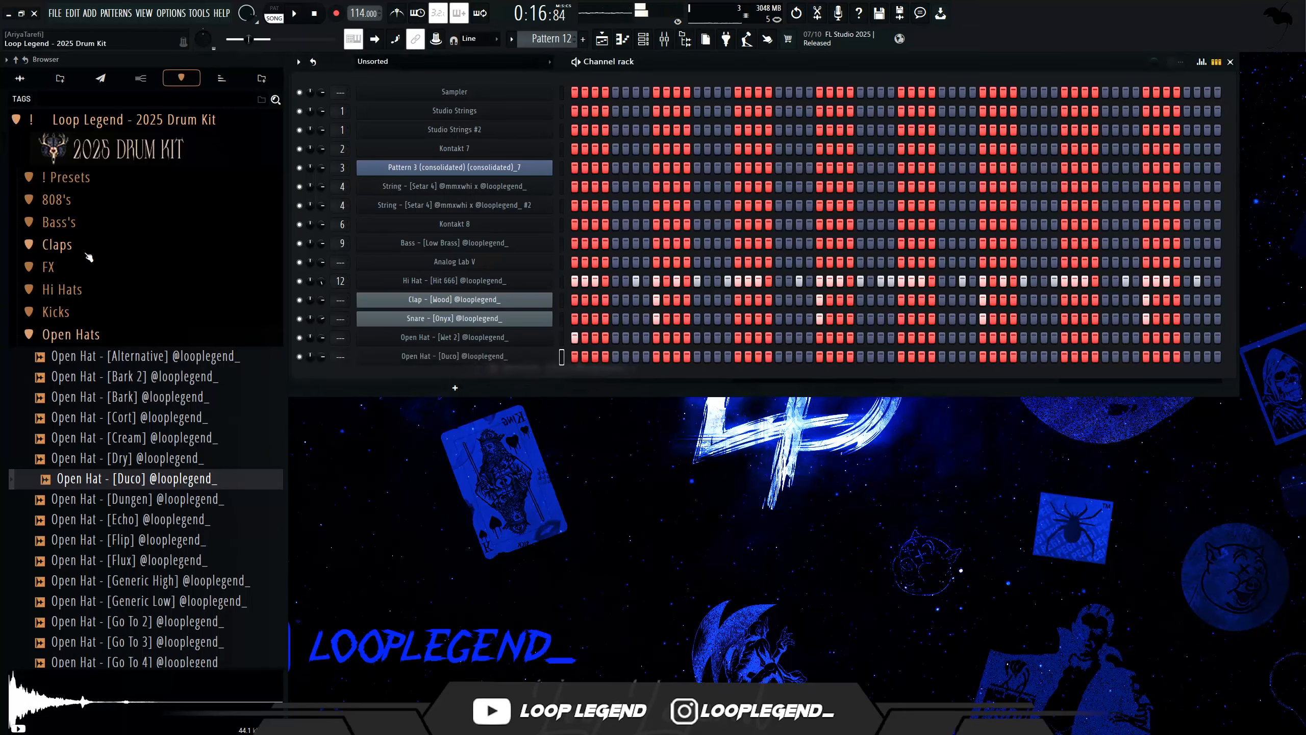
Load the 808 - [Go To SpiLex] sample from the 808's folder in a new channel and open its piano roll
left_click(75, 200)
scroll(103, 329, "down", 8)
left_click(154, 508)
left_click_drag(168, 570, 463, 378)
right_click(552, 371)
left_click(566, 434)
key("space")
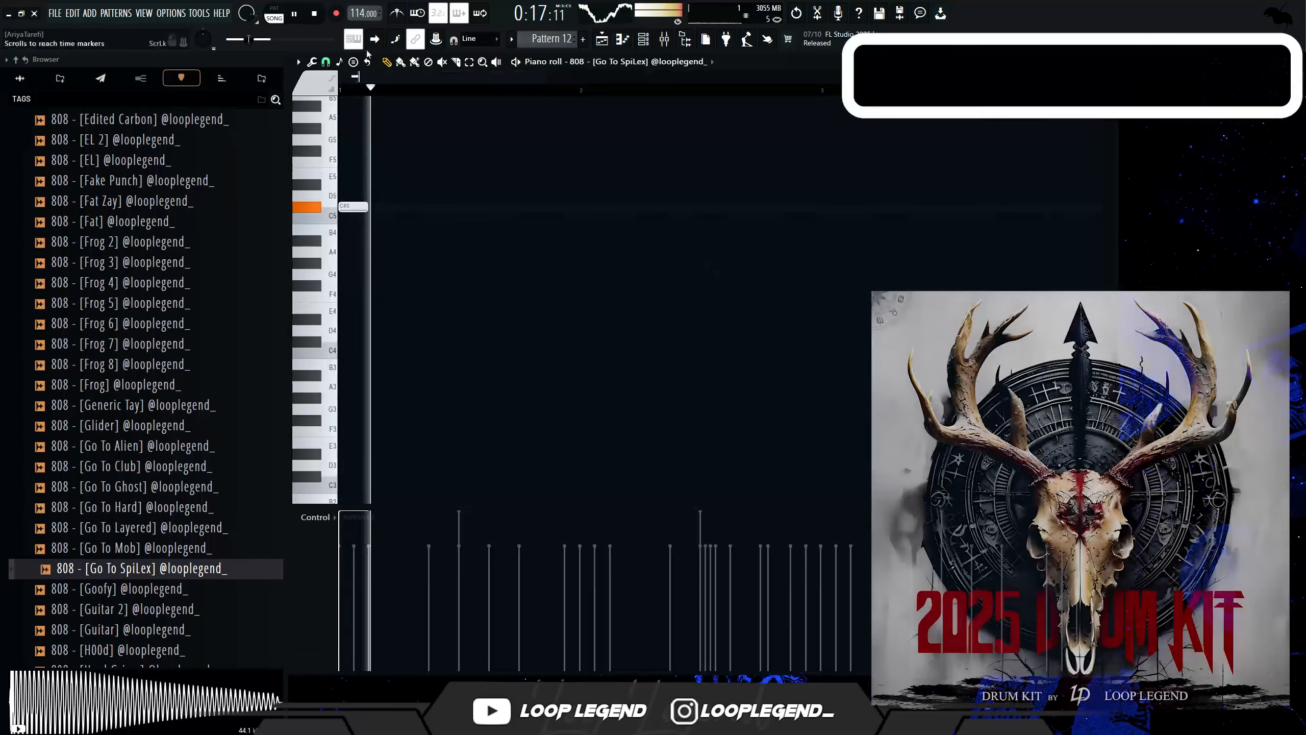
Place C#5 808 notes on steps 1 and 7 of bar 2 and add a B4 note near the bar's end
left_click(589, 207)
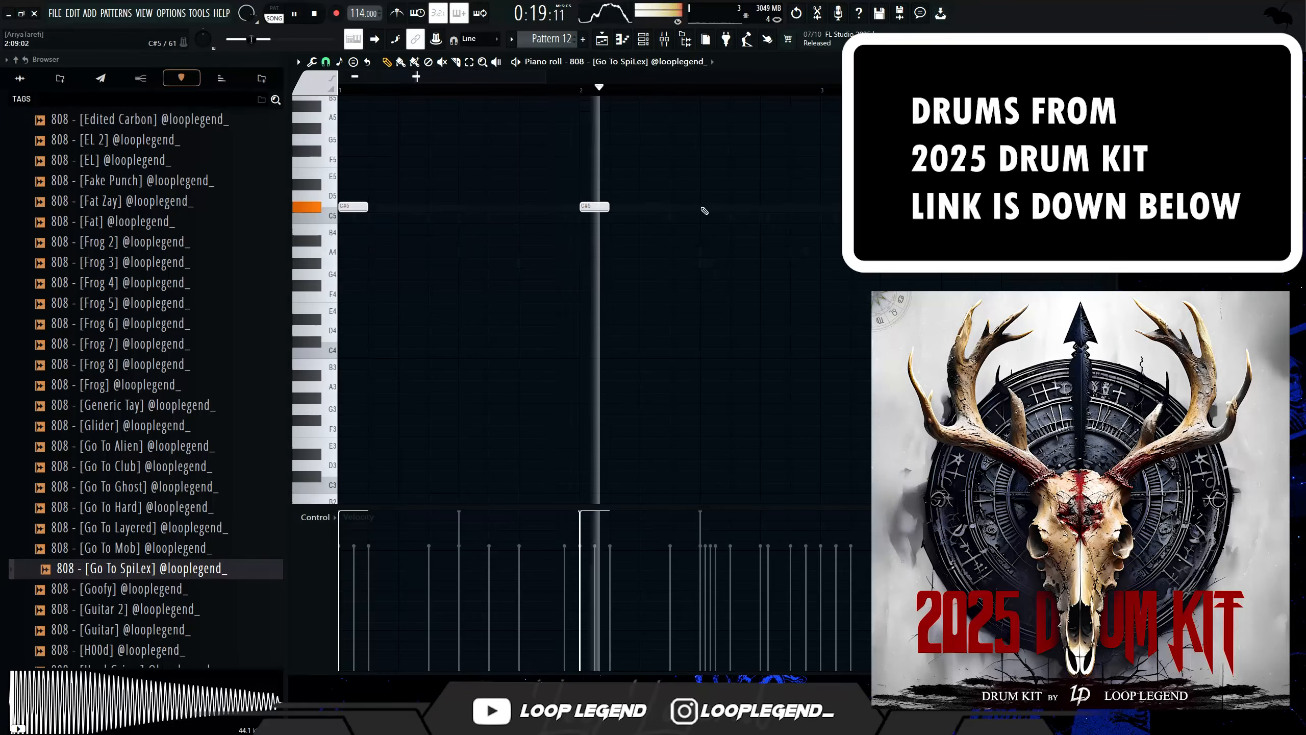
left_click(675, 205)
left_click(780, 195)
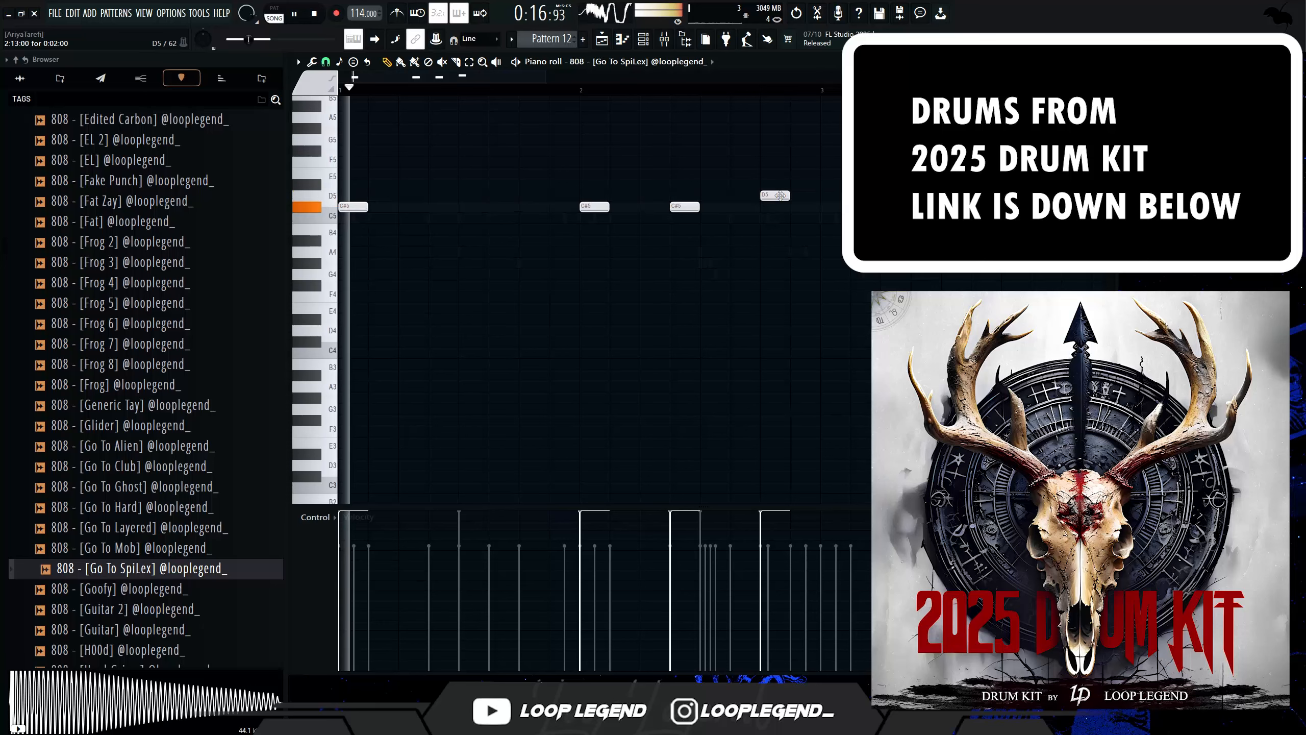
left_click_drag(780, 196, 809, 206)
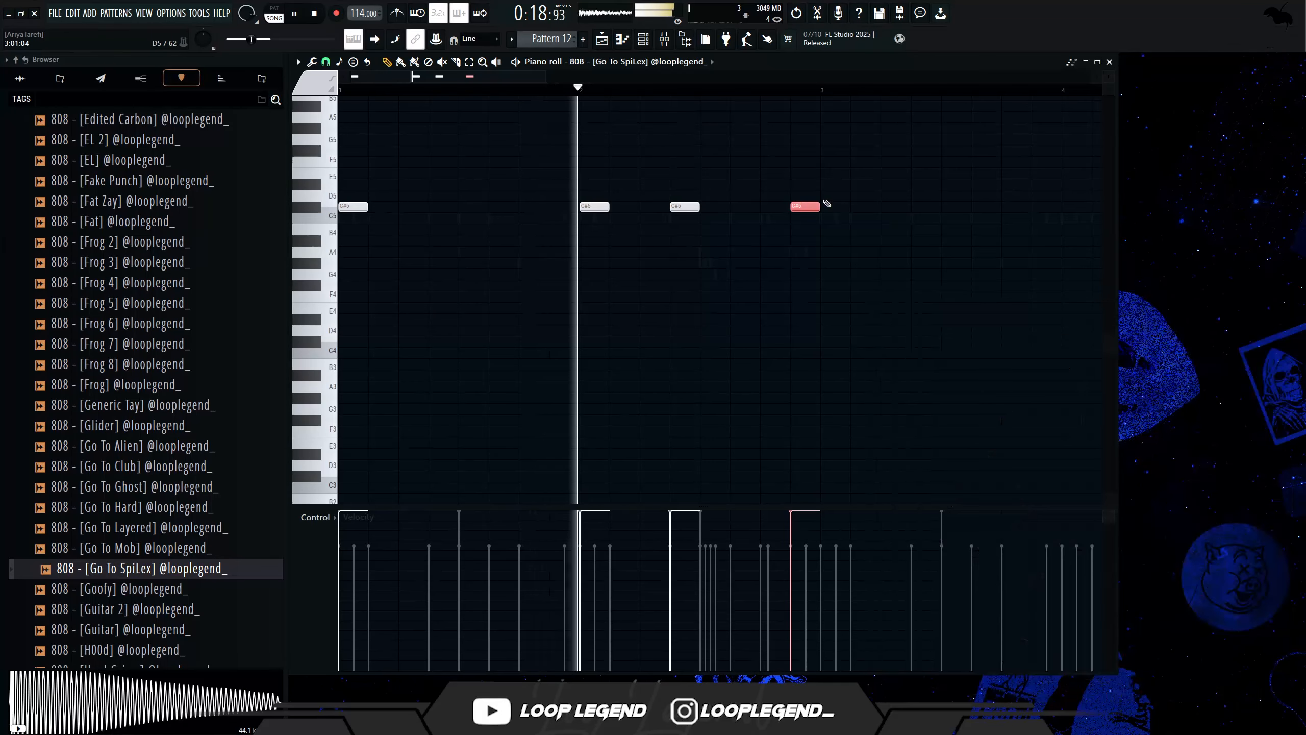
key("shift+Down")
key("shift+Down")
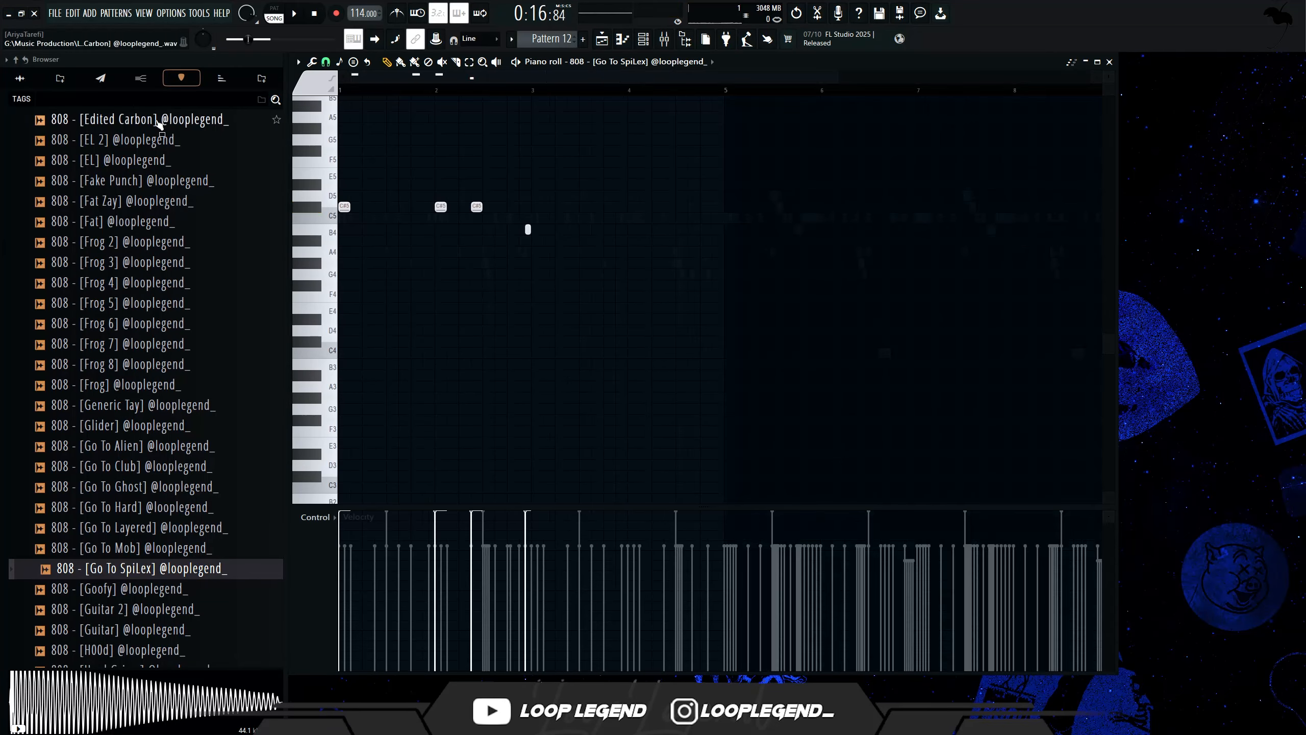
Add a one-step B4 on step 16 of bar 1 and make bar 2's B4 two steps long, starting on step 15
key("space")
scroll(438, 221, "up", 2)
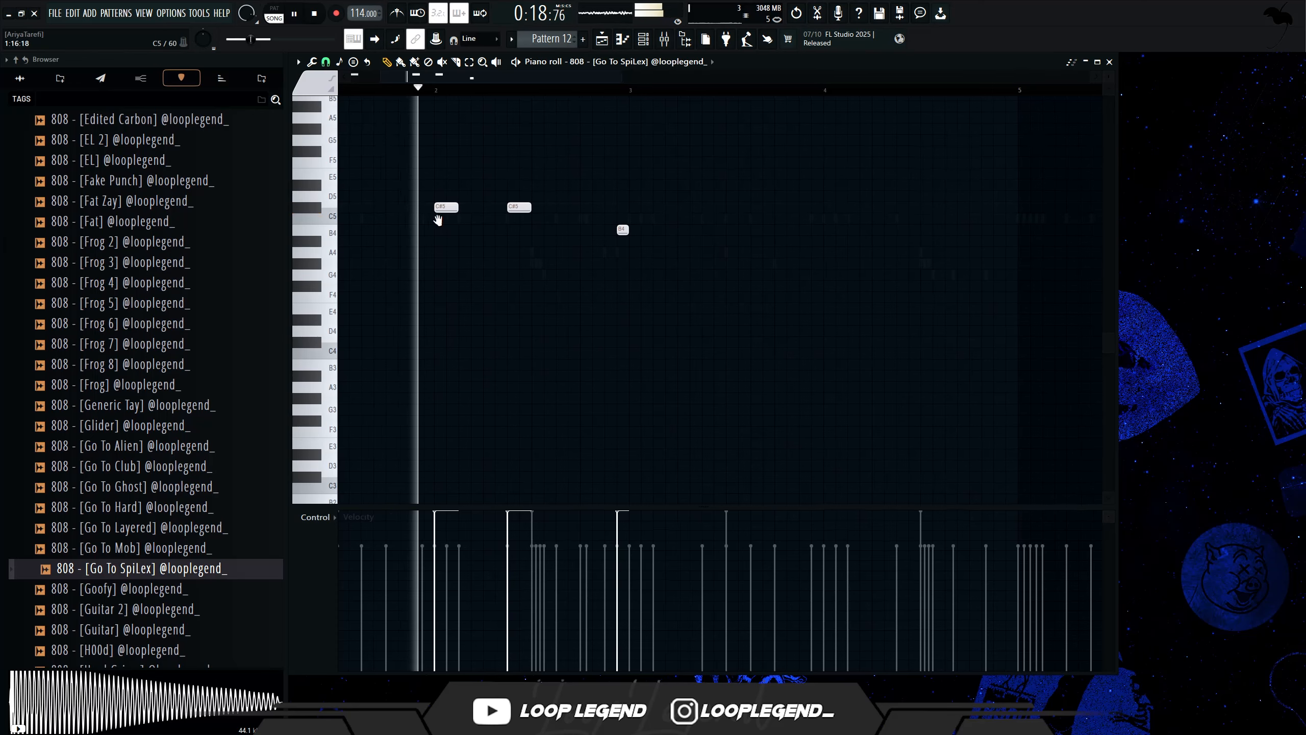
key("space")
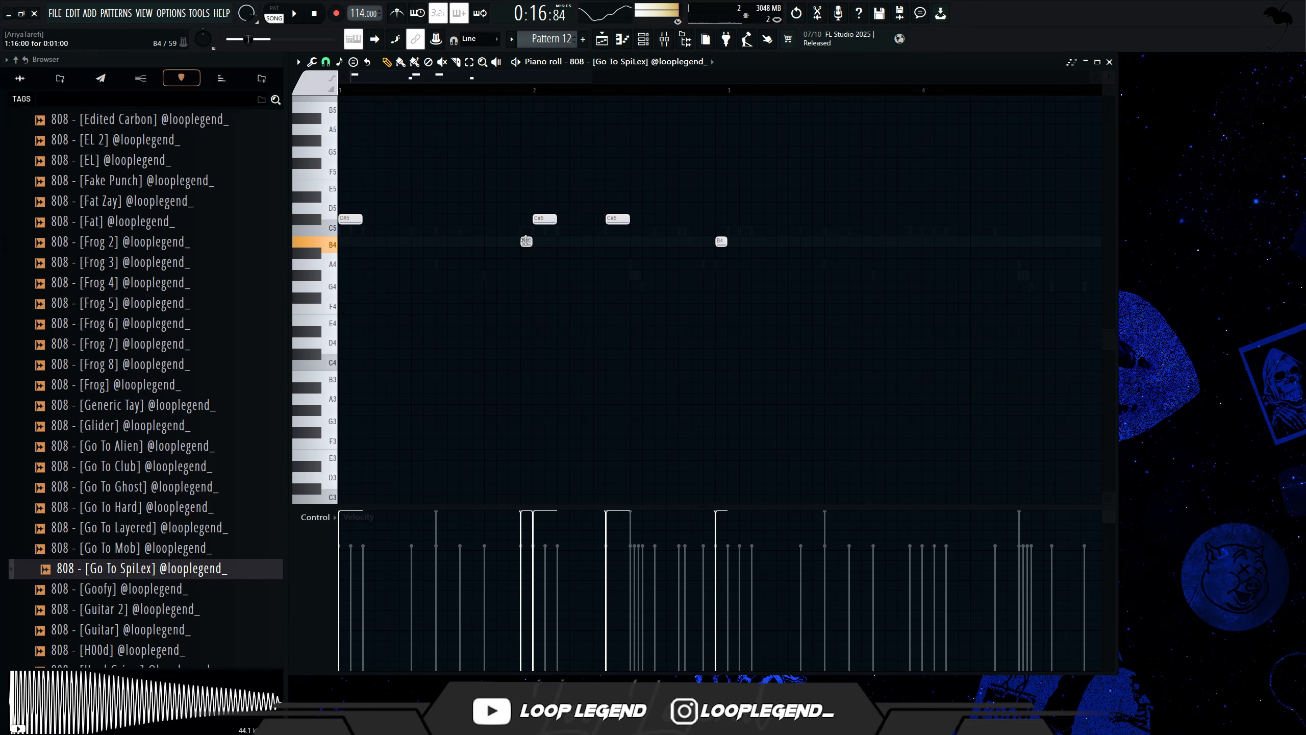
key("space")
left_click_drag(715, 241, 704, 241)
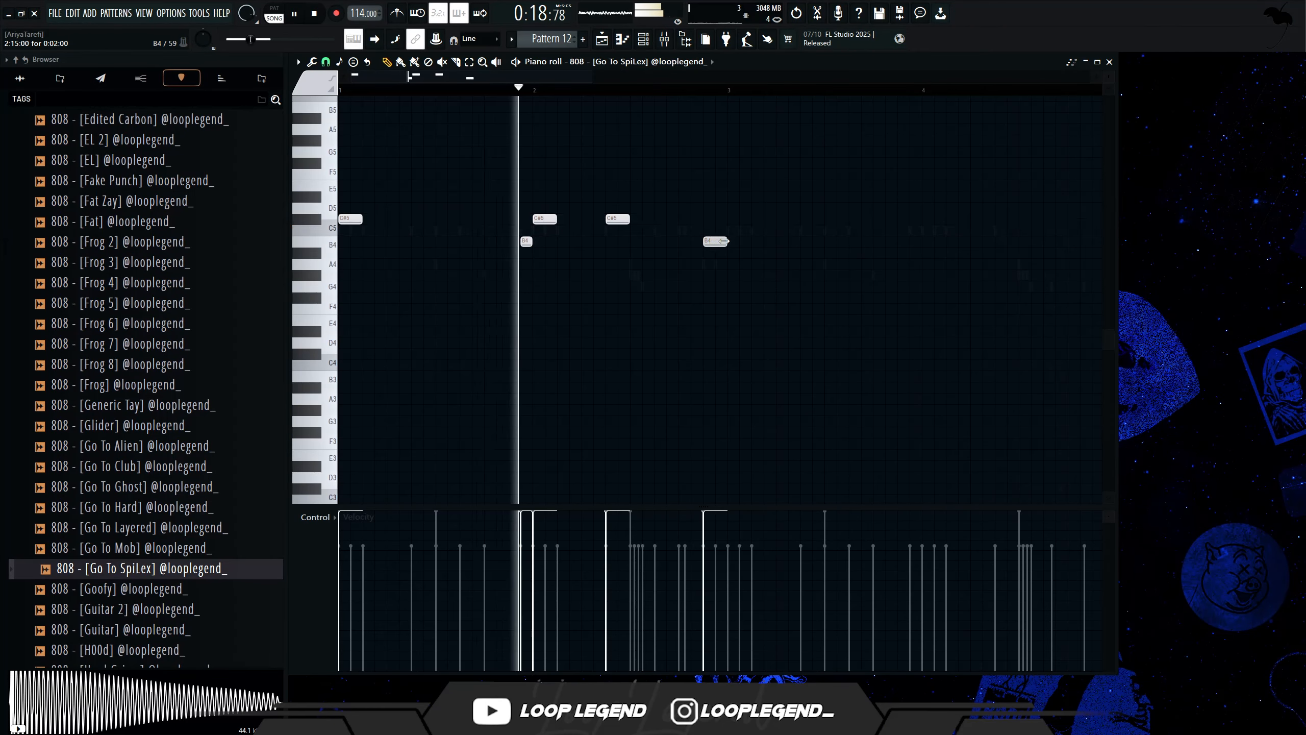
Set the snap to 1/2 beat, move bar 2's B4 to step 13, and duplicate the two-bar 808 pattern into bars 3 and 4
scroll(675, 186, "down", 1)
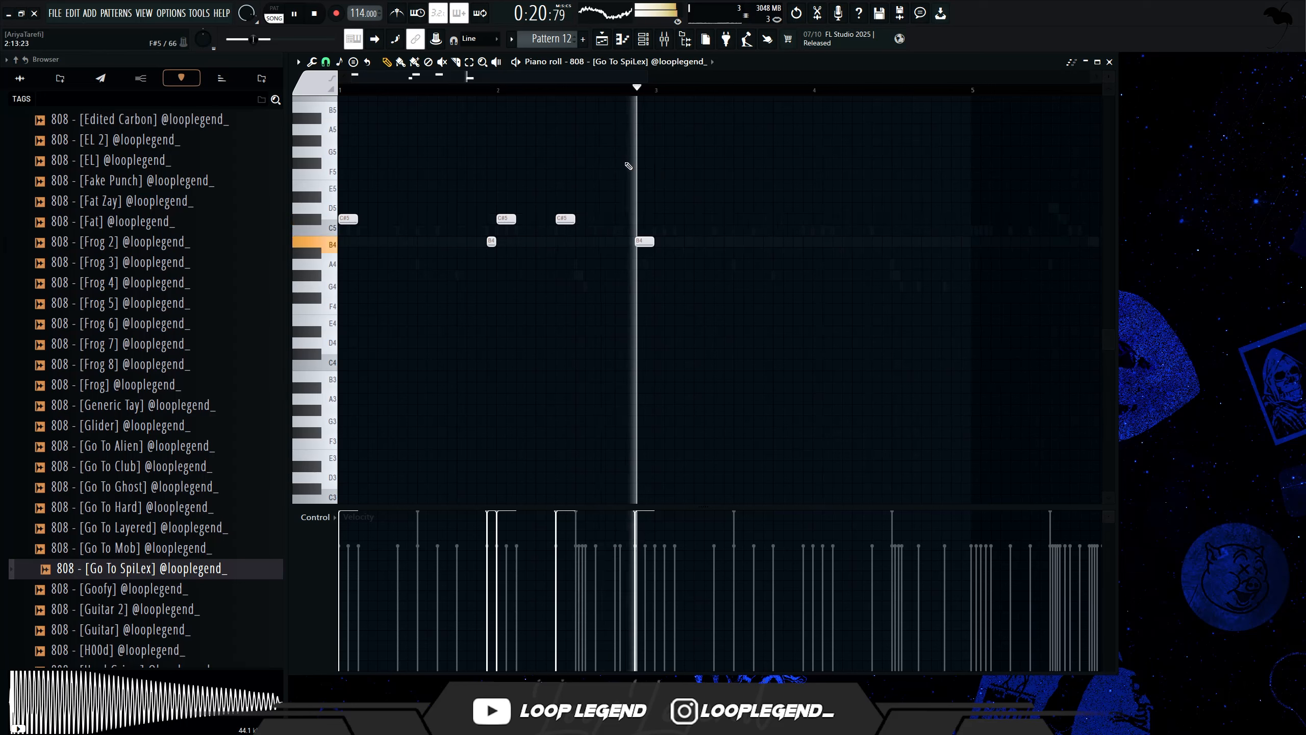
left_click(326, 61)
left_click(345, 220)
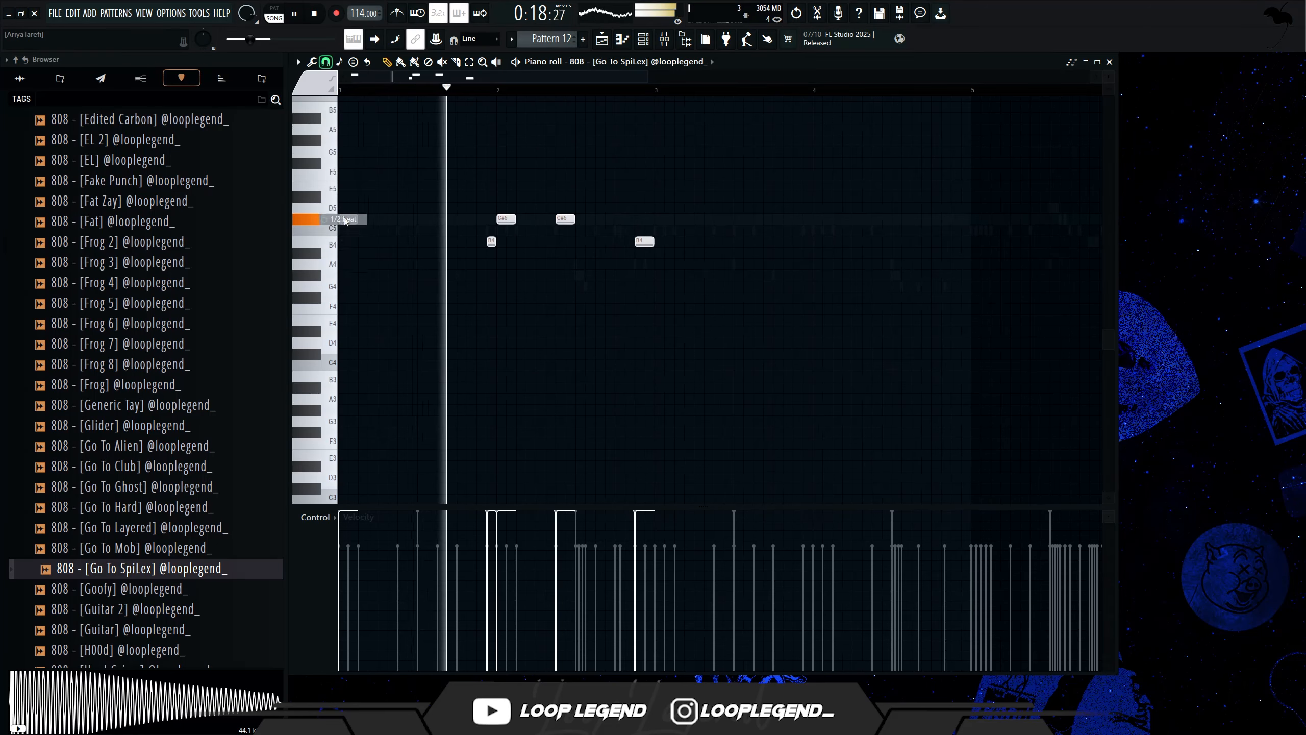
mouse_move(646, 241)
left_mouse_down()
mouse_move(625, 240)
mouse_move(661, 220)
left_mouse_up()
key("ctrl+b")
left_click(749, 216)
scroll(764, 222, "down", 1)
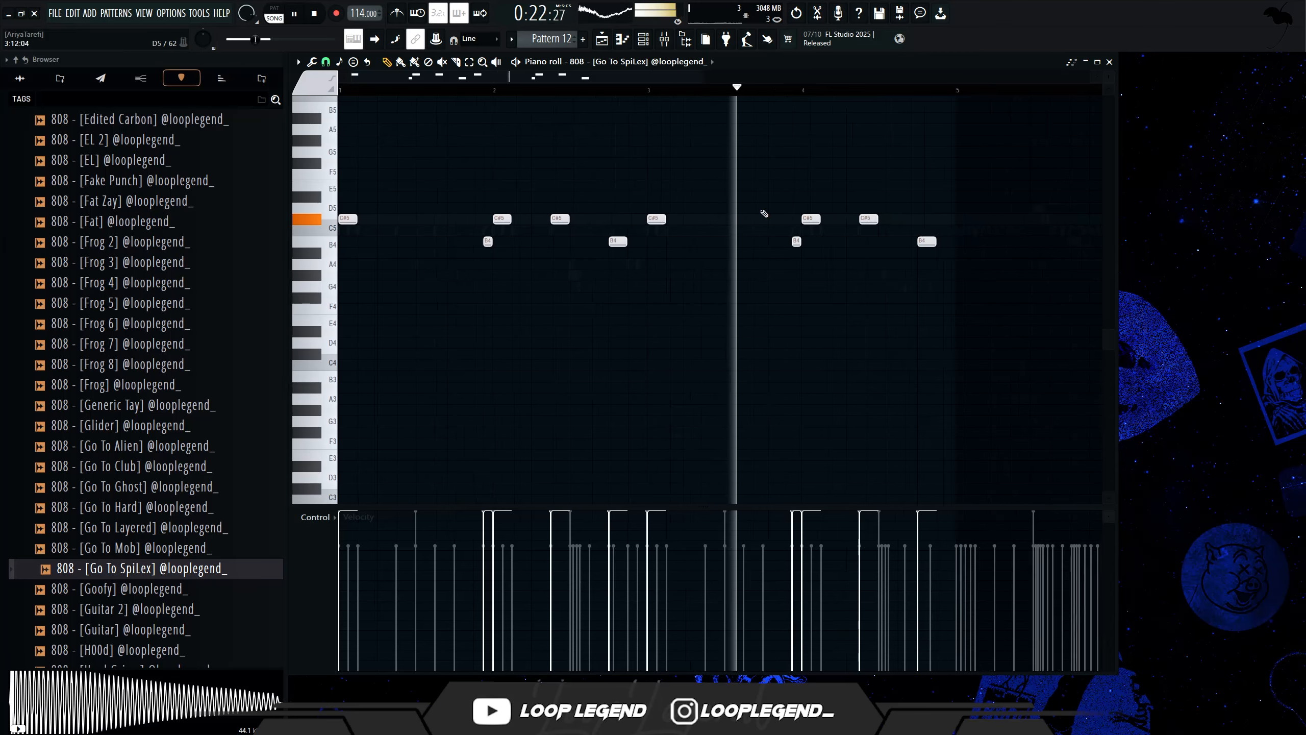
Add a one-step C#5 on step 6 of bar 4, directly before the step 7 hit
scroll(764, 212, "down", 1)
left_click(646, 218)
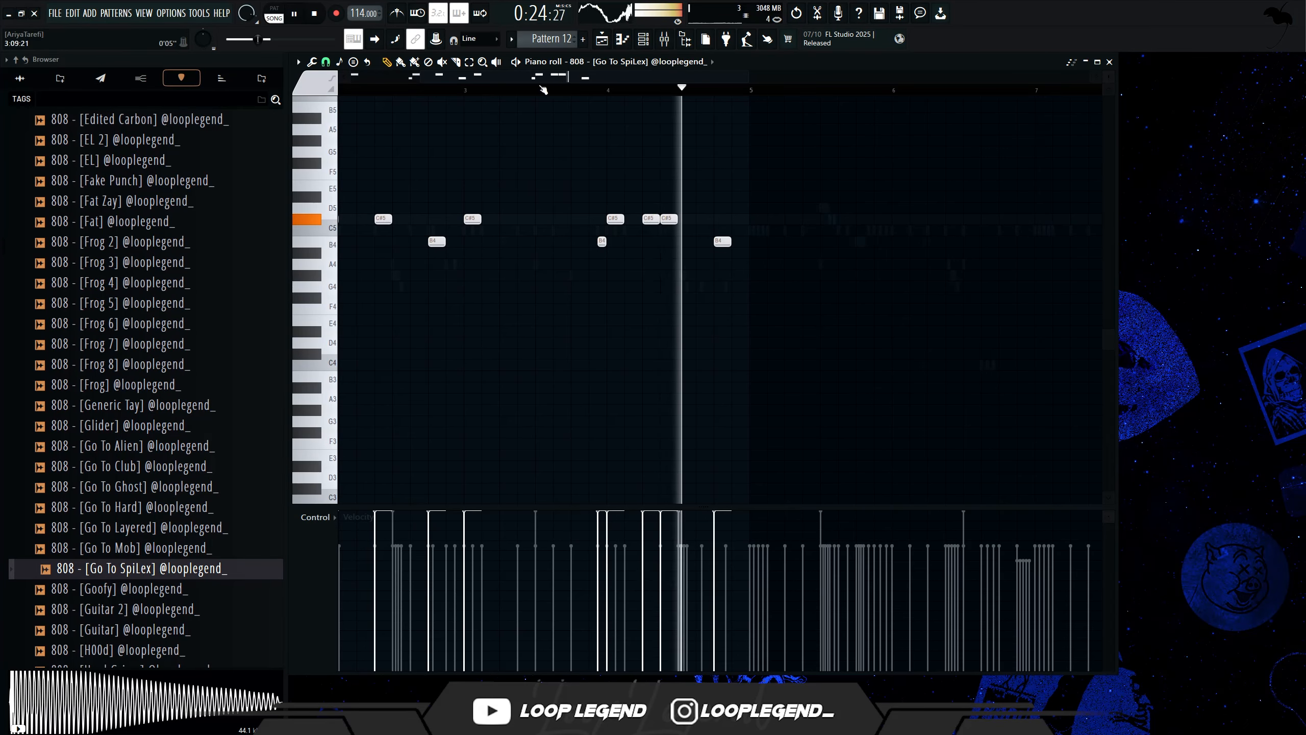
scroll(678, 186, "up", 2)
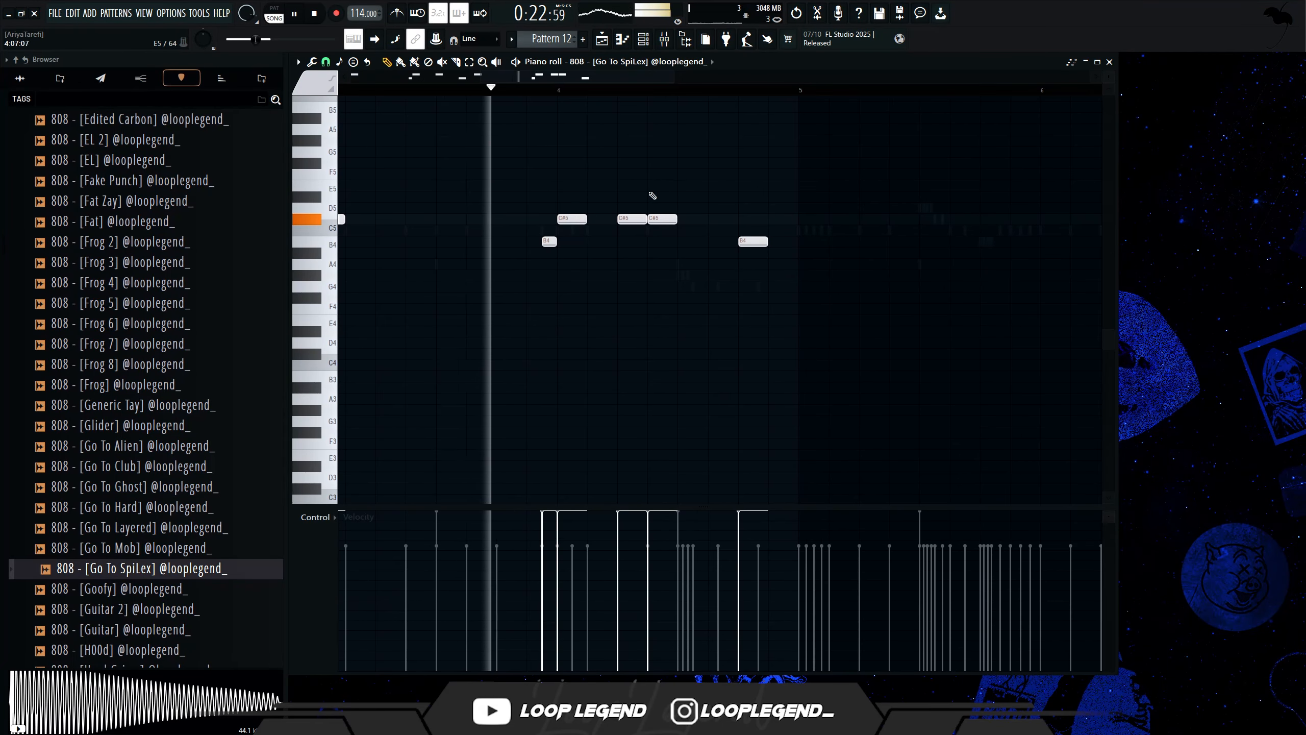
left_click(631, 219)
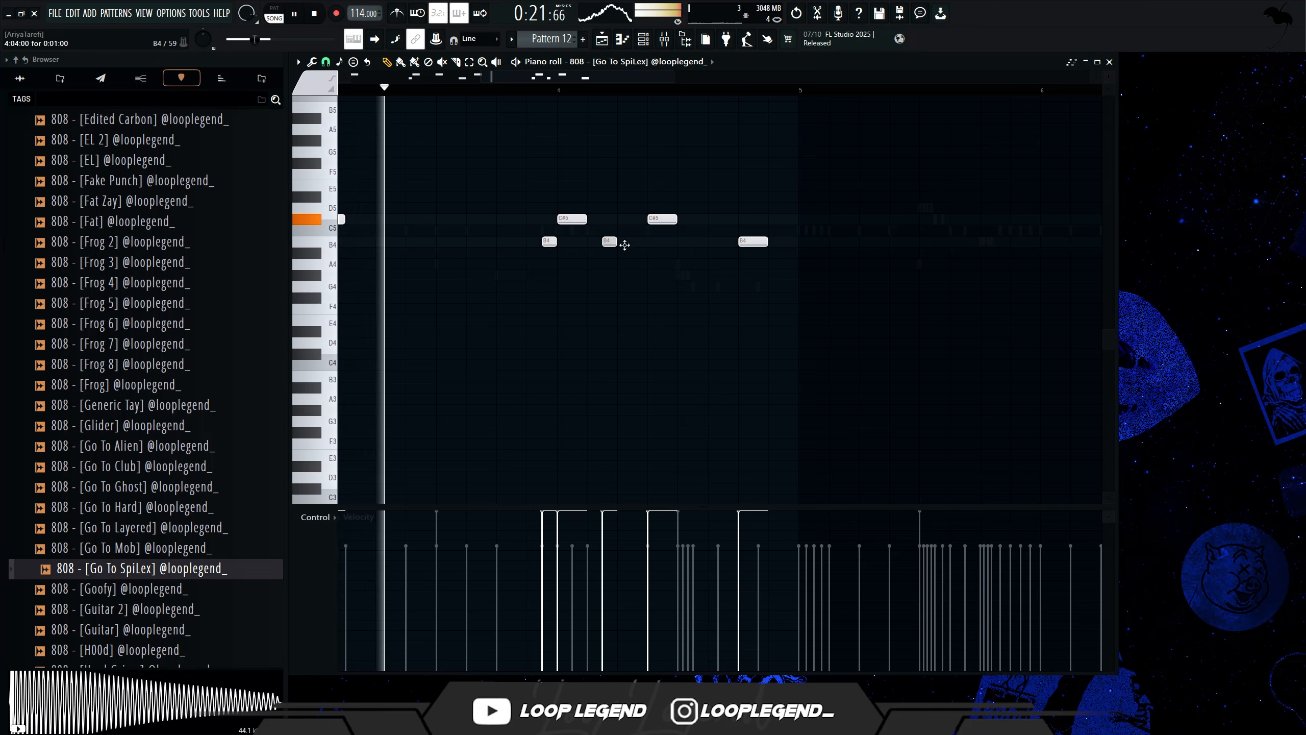
left_click(638, 219)
scroll(745, 289, "up", 2)
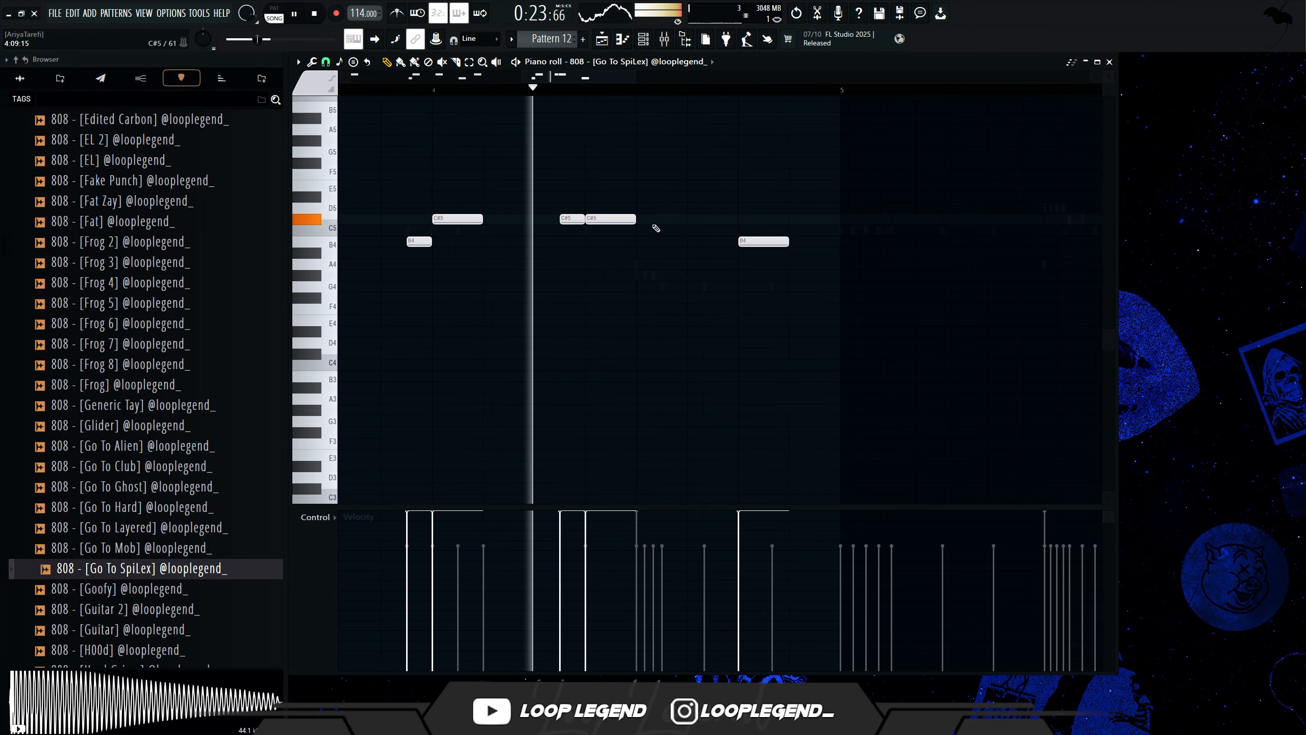
Set the snap to 1/6 beat and place three consecutive C#5 notes from step 9 of bar 4, plus a separate one before the B4
left_click(645, 219)
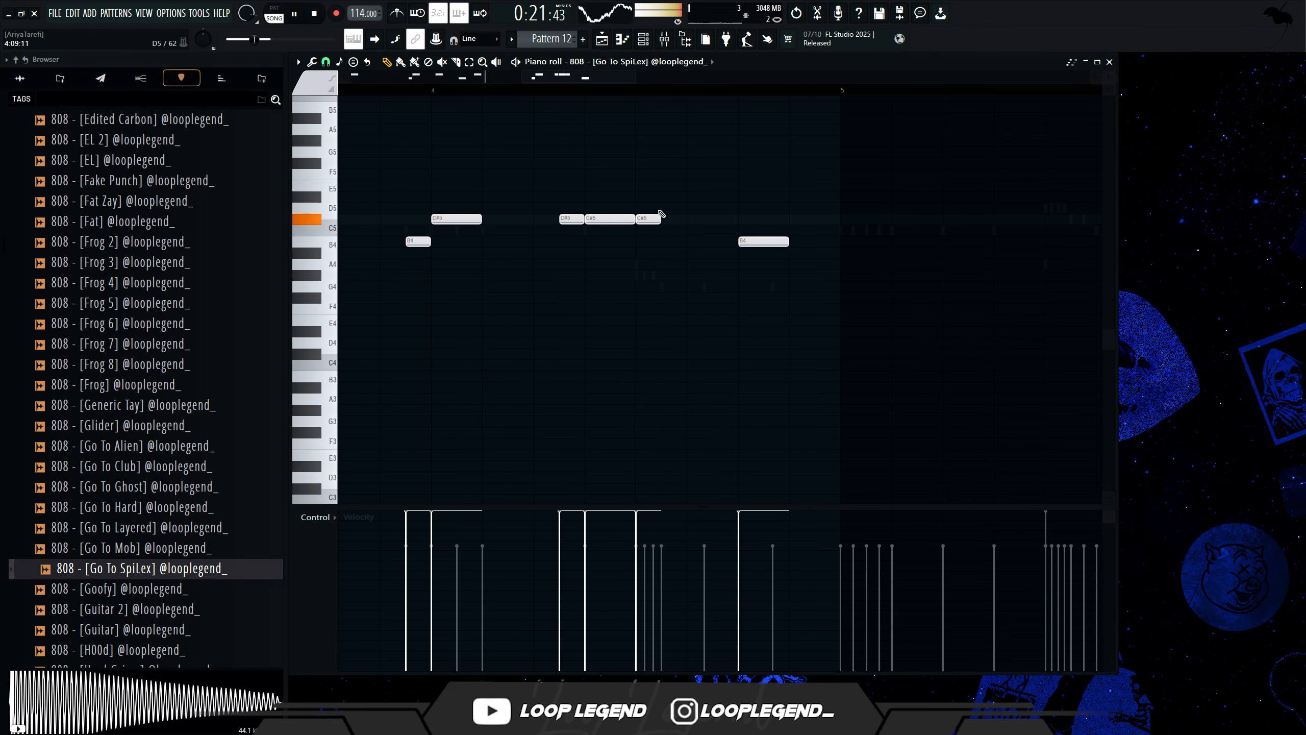
left_click(326, 62)
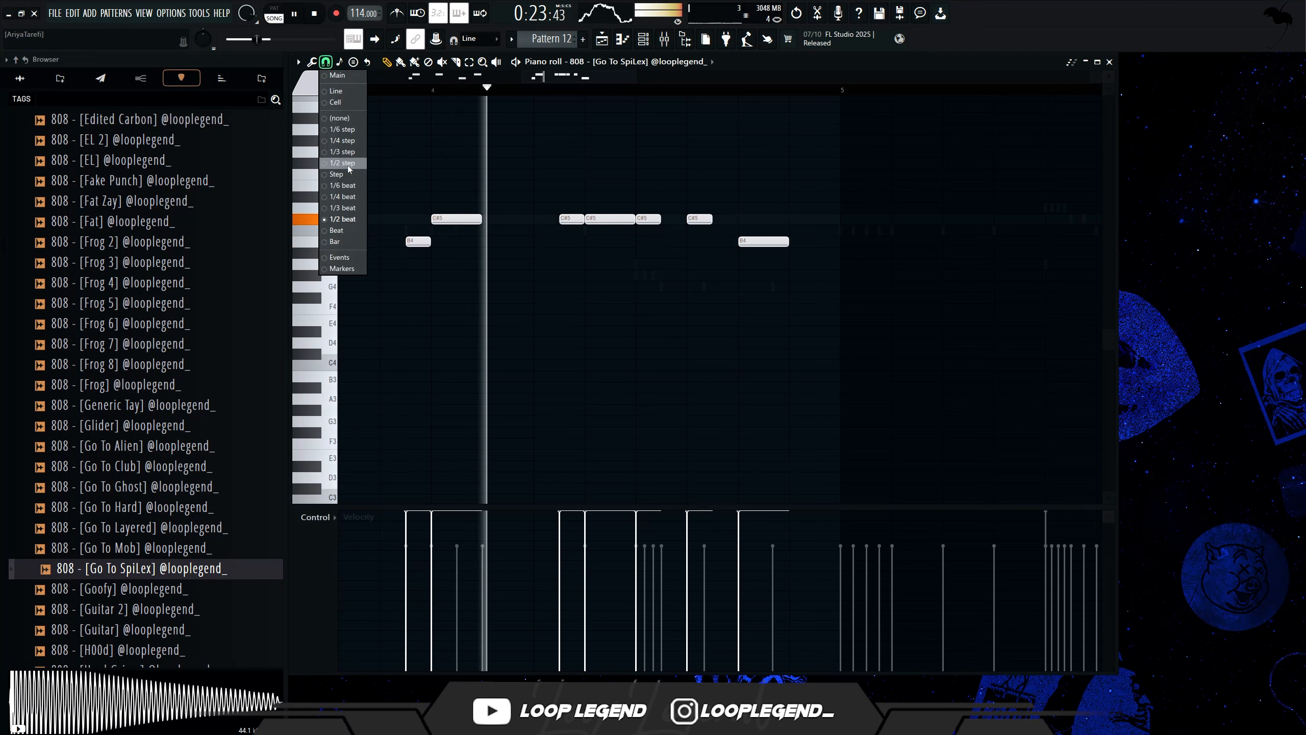
left_click(351, 185)
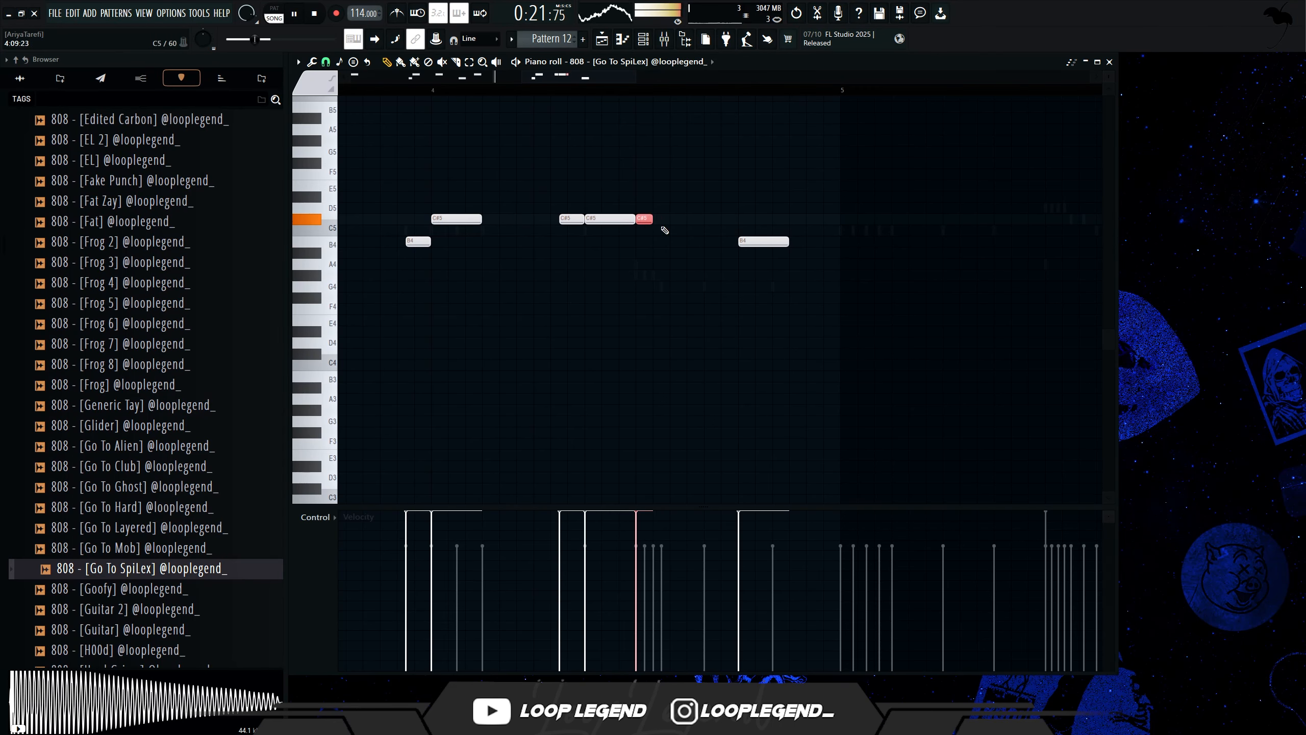
left_click(703, 220)
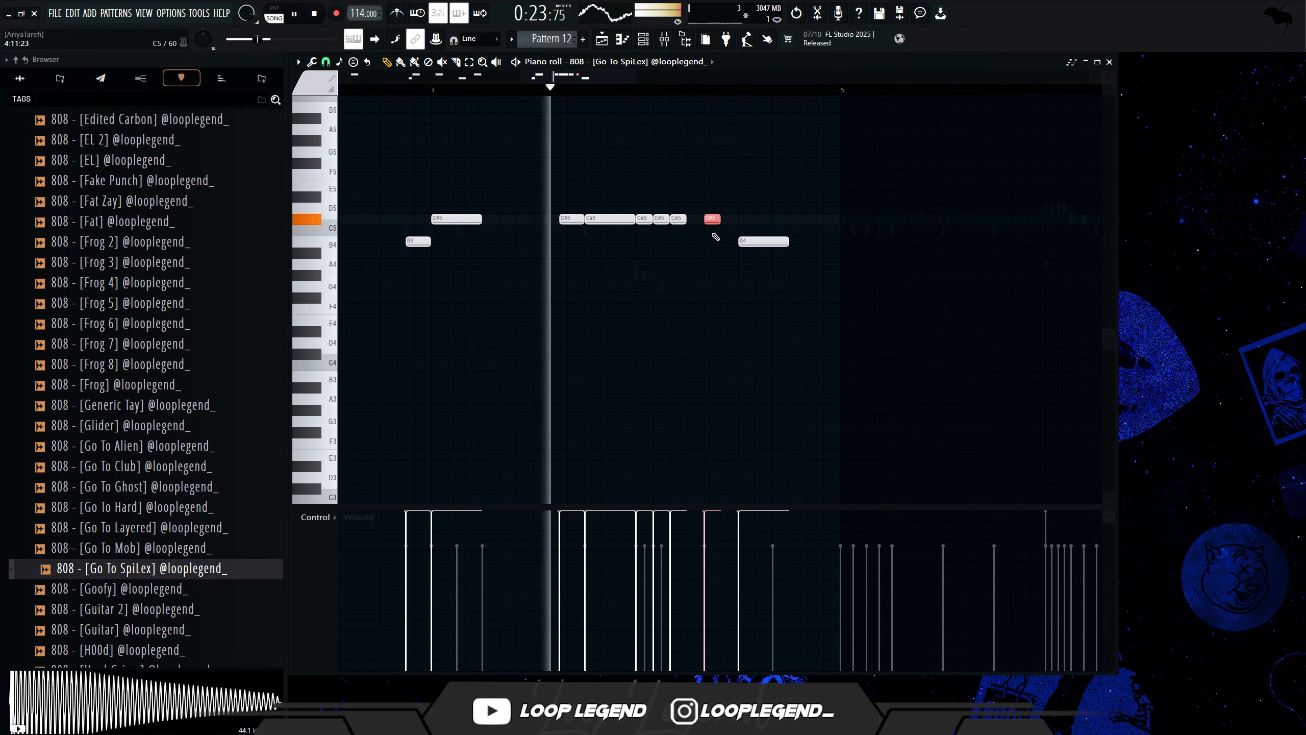
Add a second B4 at the end of bar 4, extended to the bar line
key("space")
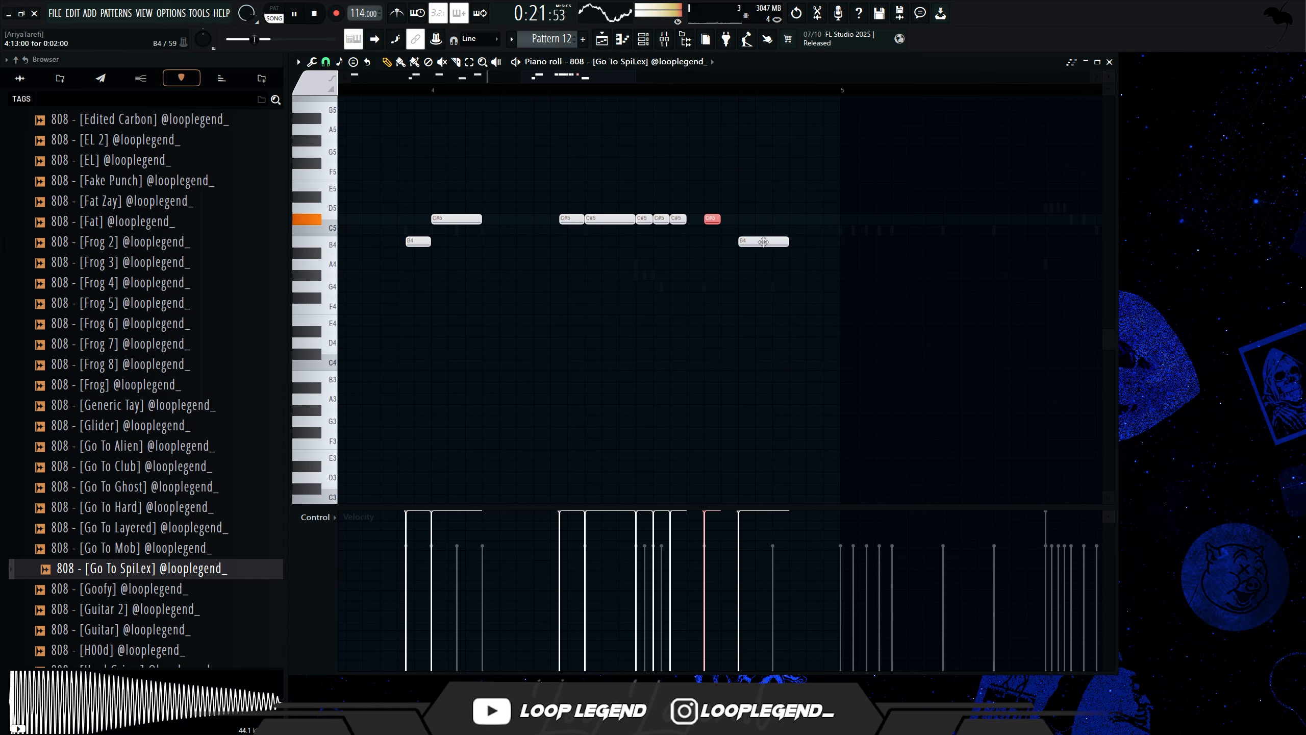
key("space")
left_click(809, 241)
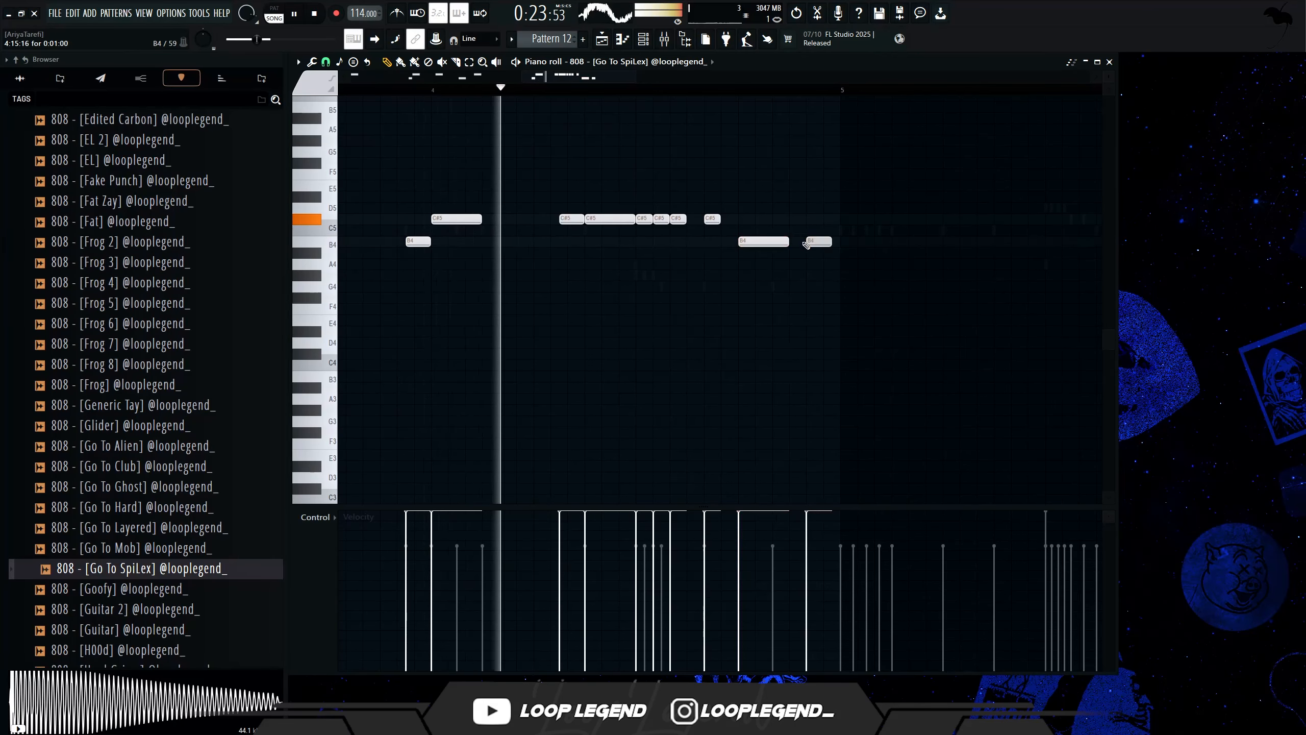
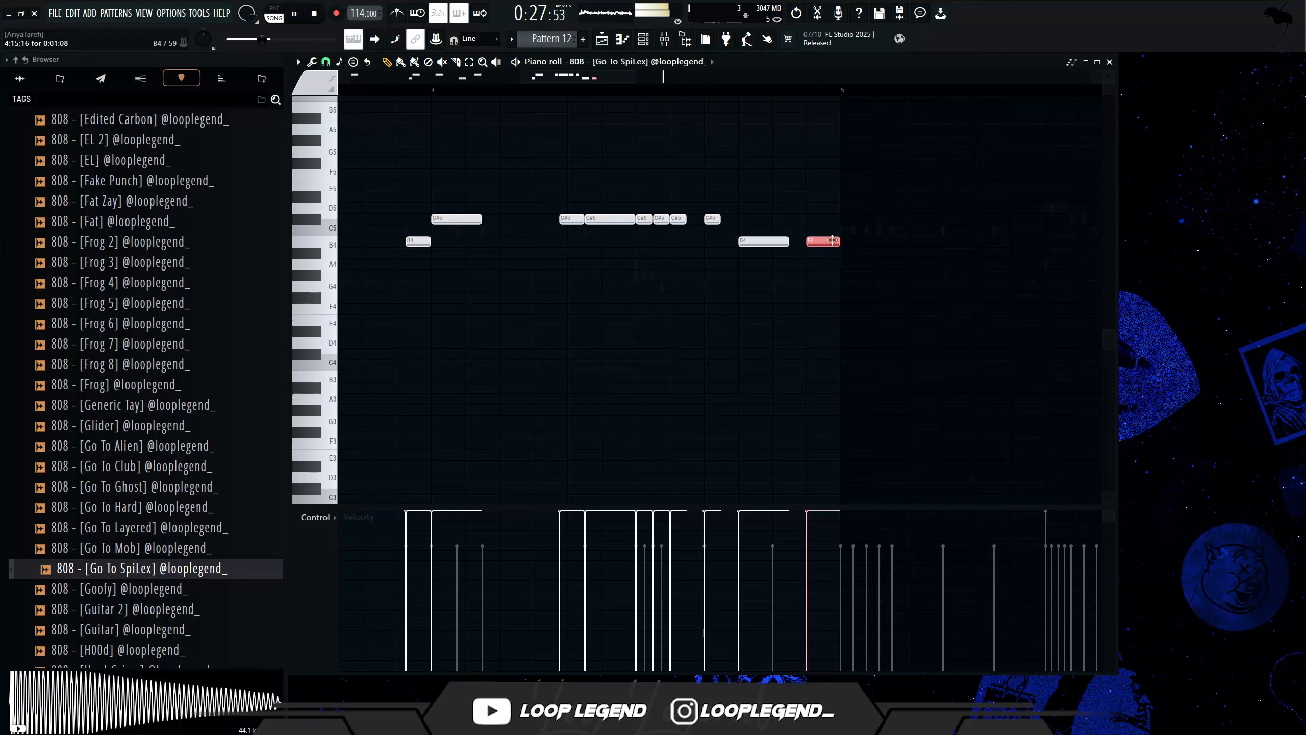
Duplicate the four-bar 808 pattern into bars 5 to 8
scroll(832, 240, "down", 6)
key("ctrl+b")
scroll(679, 221, "up", 2)
key("space")
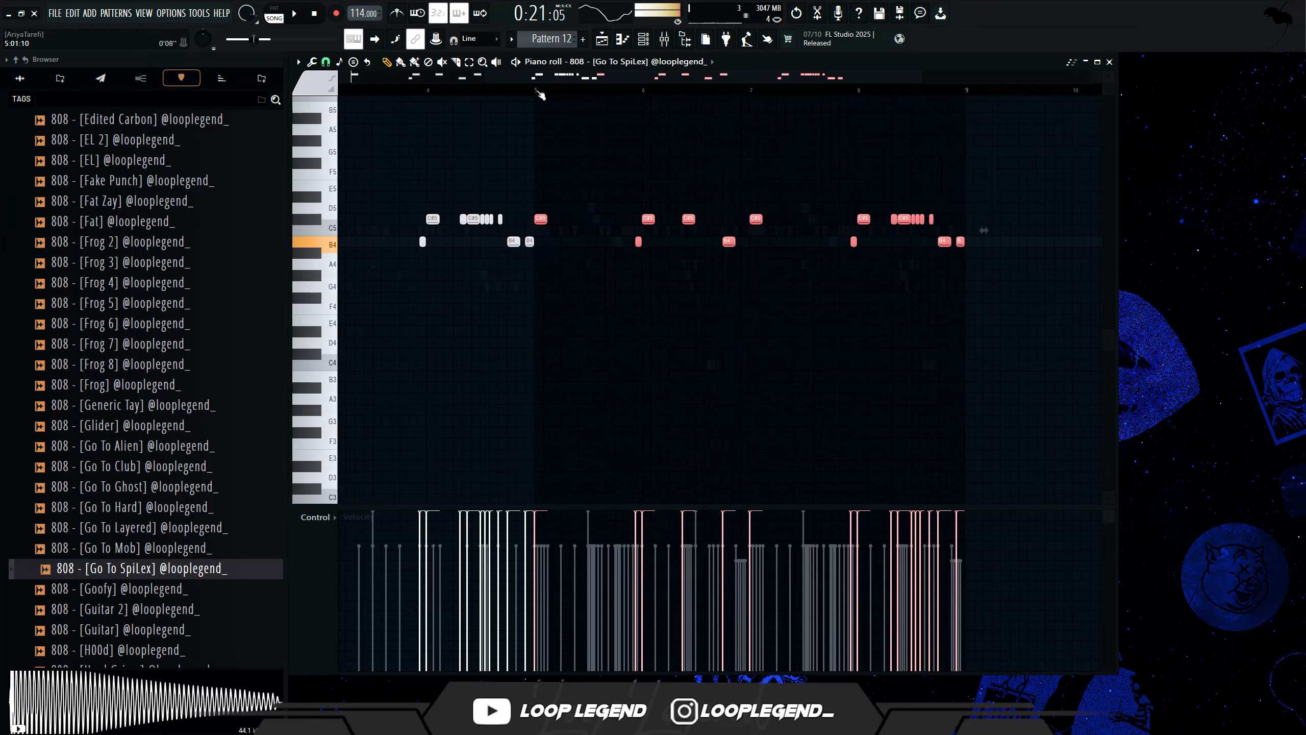
Place two-step C#5 notes on steps 1, 7 and 13 of bar 5 and on step 1 of bar 6
scroll(539, 95, "up", 2)
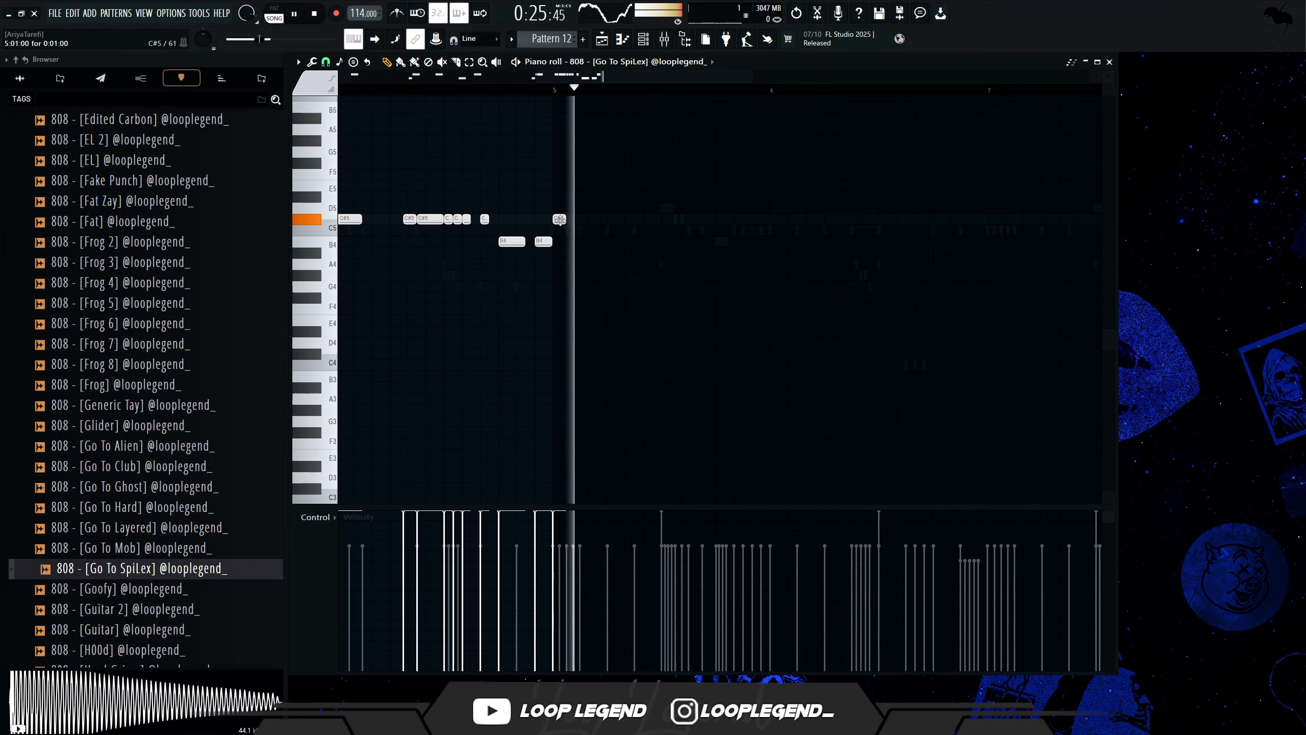
left_click(327, 65)
left_click(534, 229)
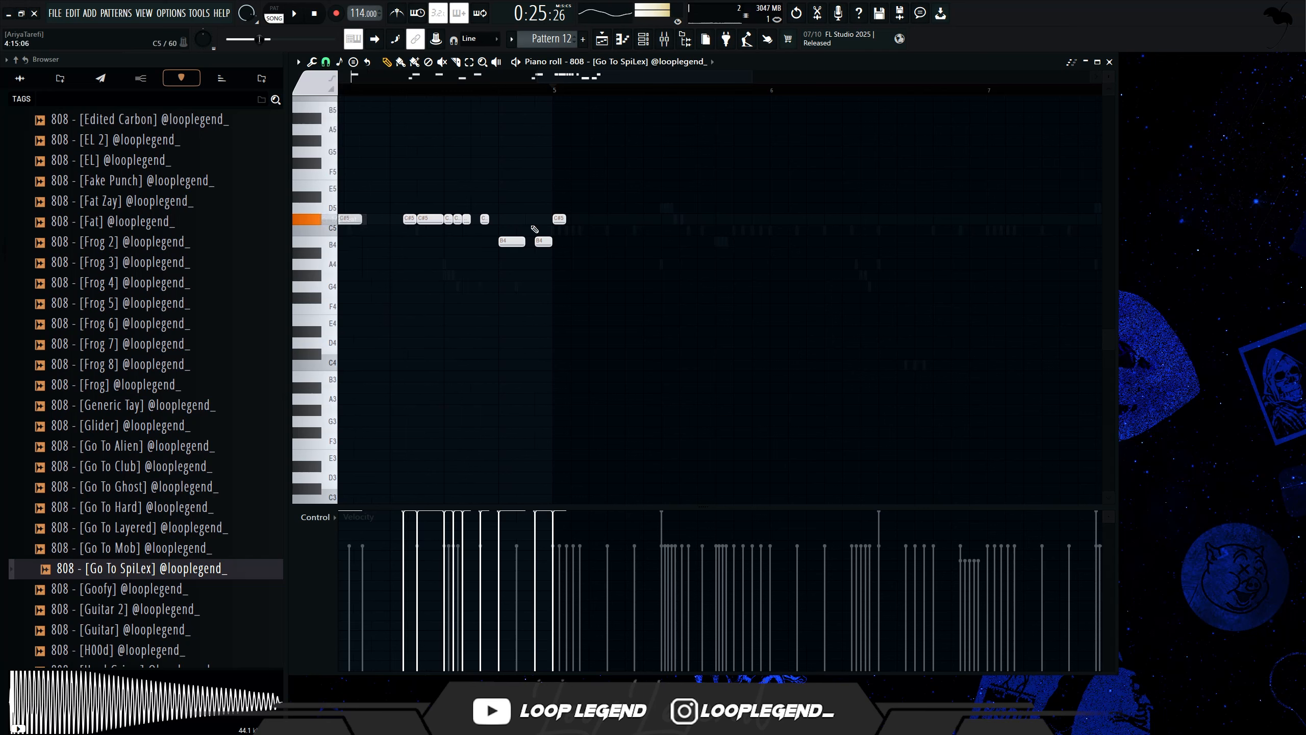
key("space")
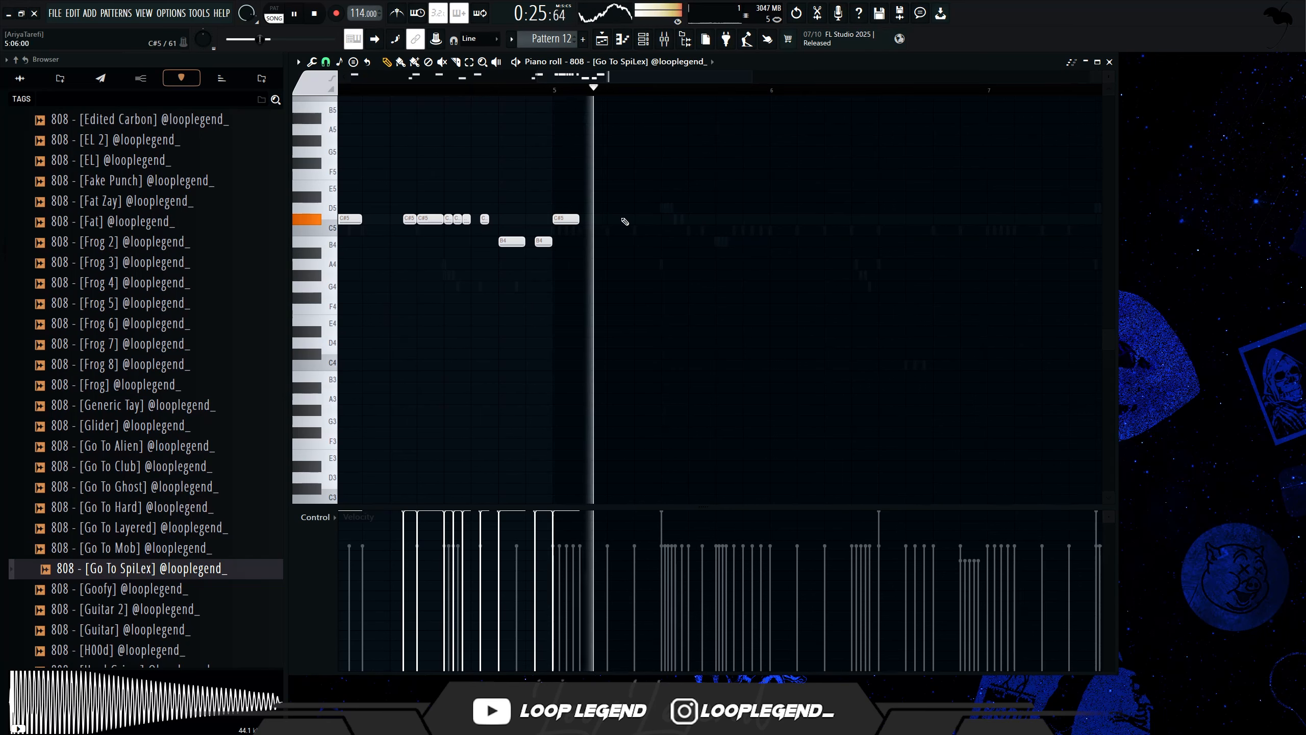
left_click(640, 219)
left_click(722, 219)
left_click(788, 220)
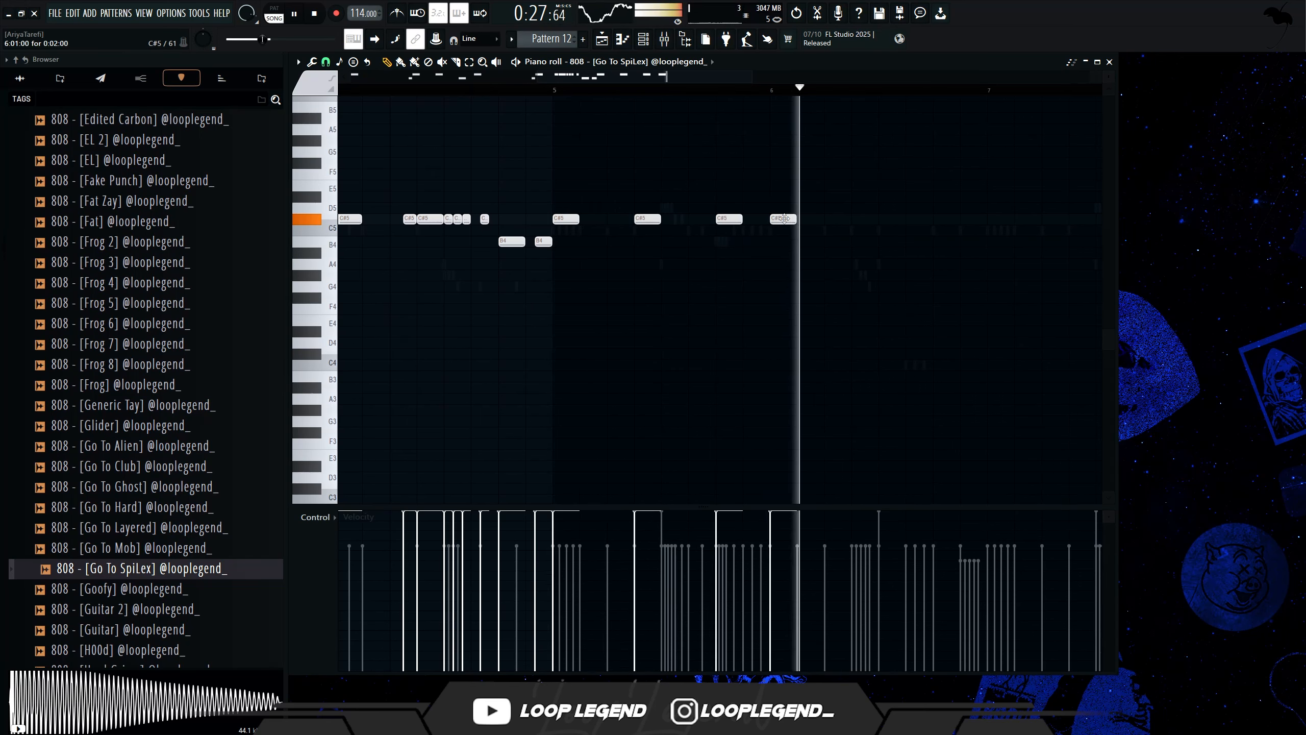
Remove the step 13 C#5 from bar 5, keeping the step 7 hit, and add a one-step B4 on step 16
right_click(647, 219)
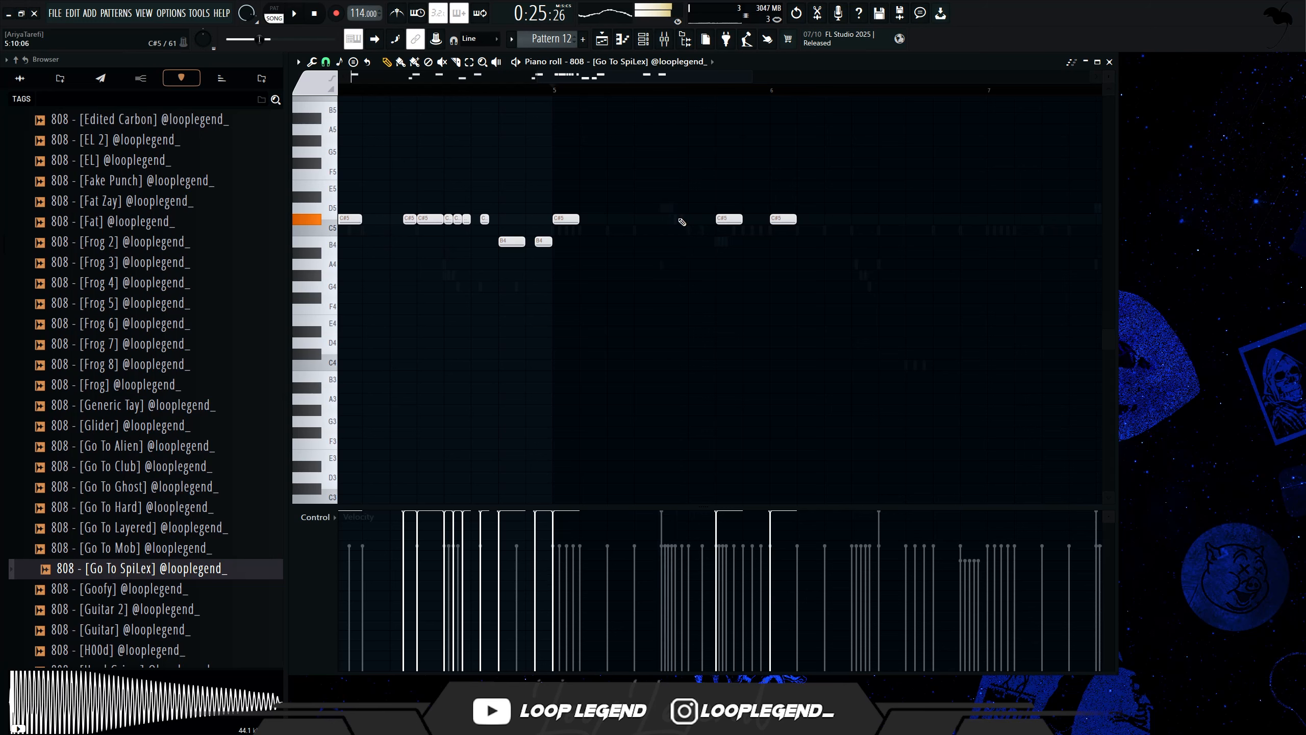
key("ctrl+z")
right_click(724, 220)
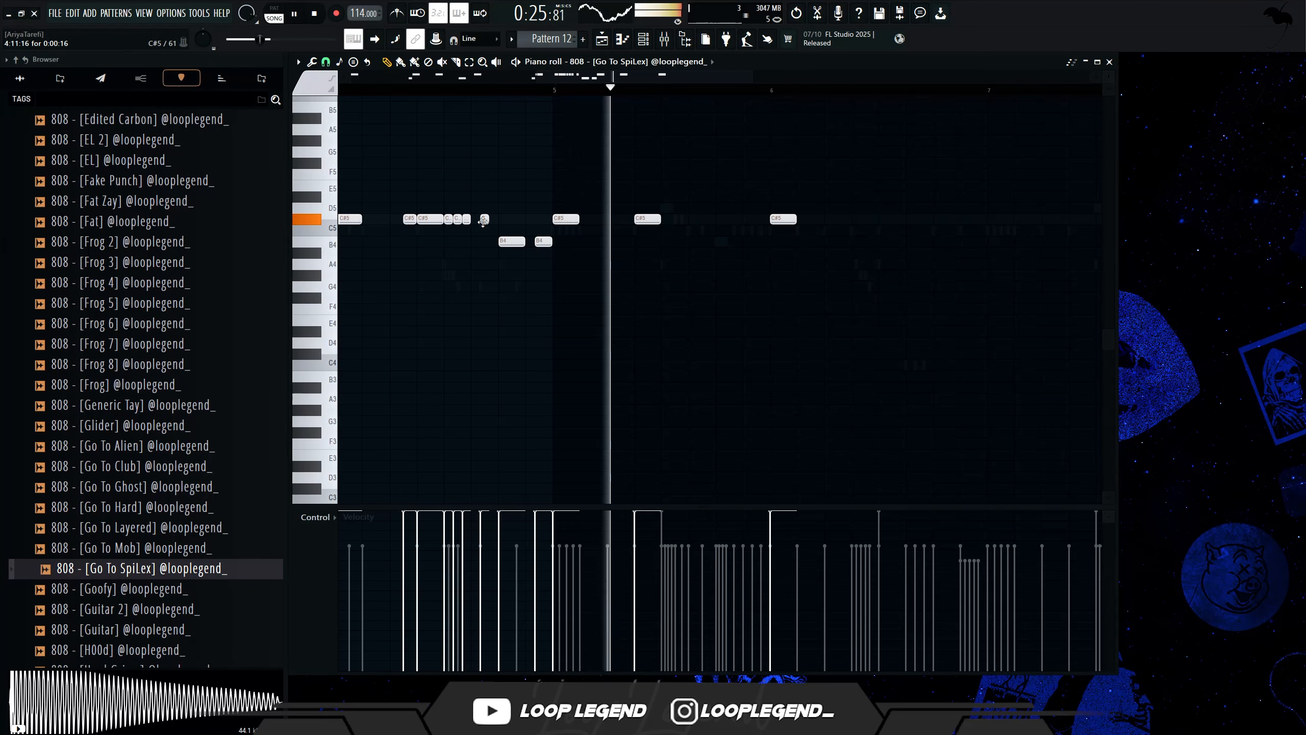
scroll(481, 221, "down", 3)
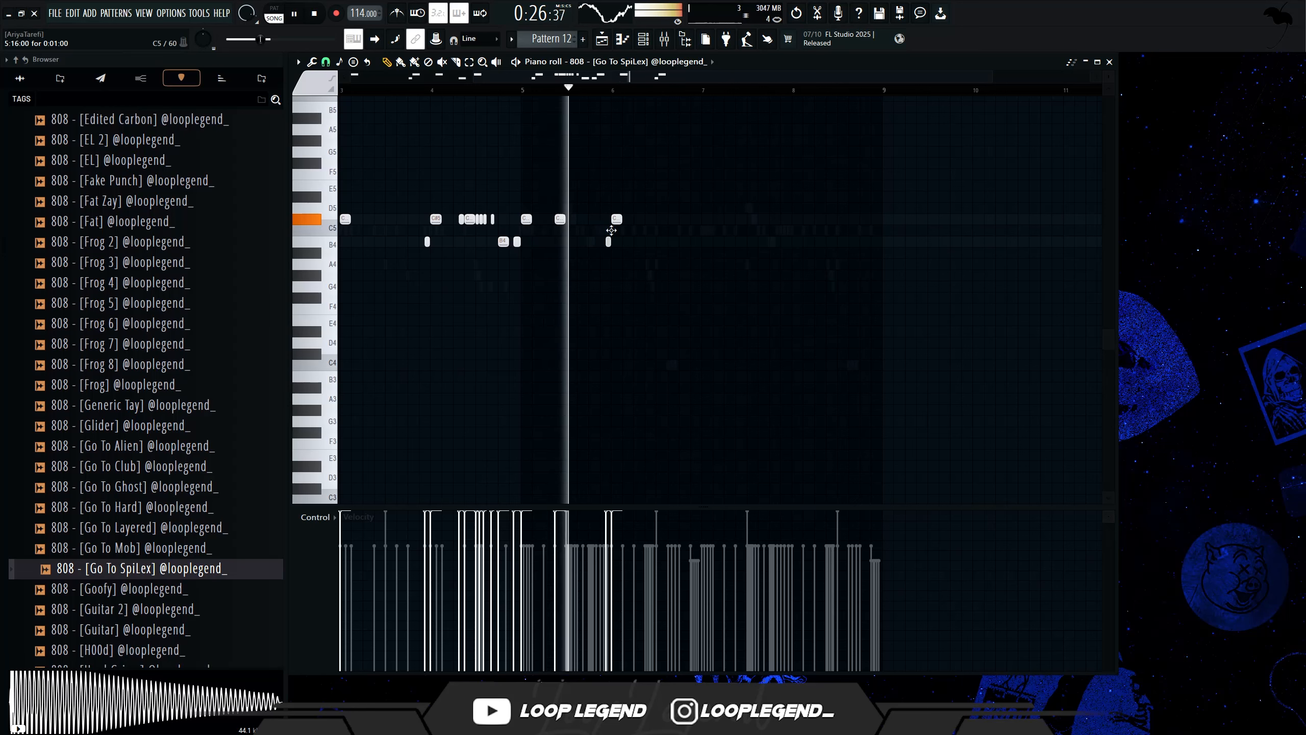
Try raising the B4 on step 16 of bar 5 to C#5, with a two-step C#5 on step 5 of bar 6
scroll(606, 242, "up", 3)
key("space")
key("space")
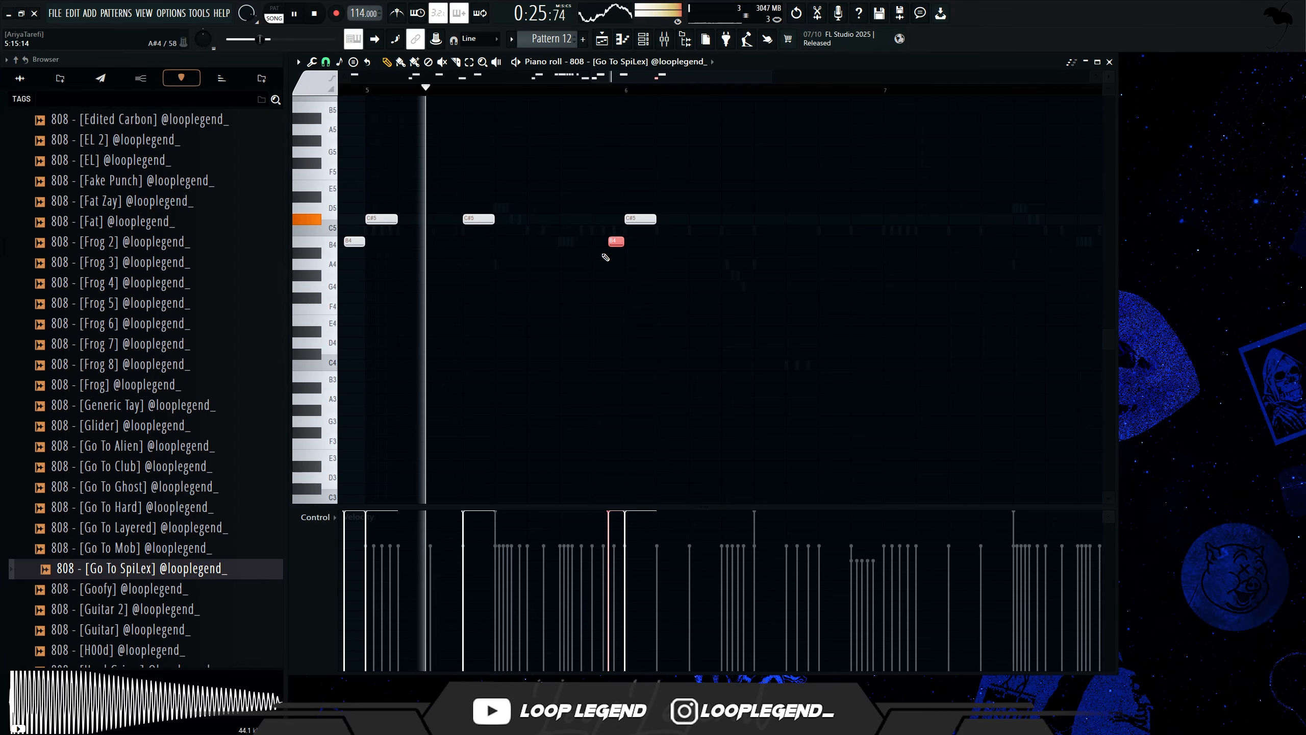
key("shift+Up")
key("shift+Up")
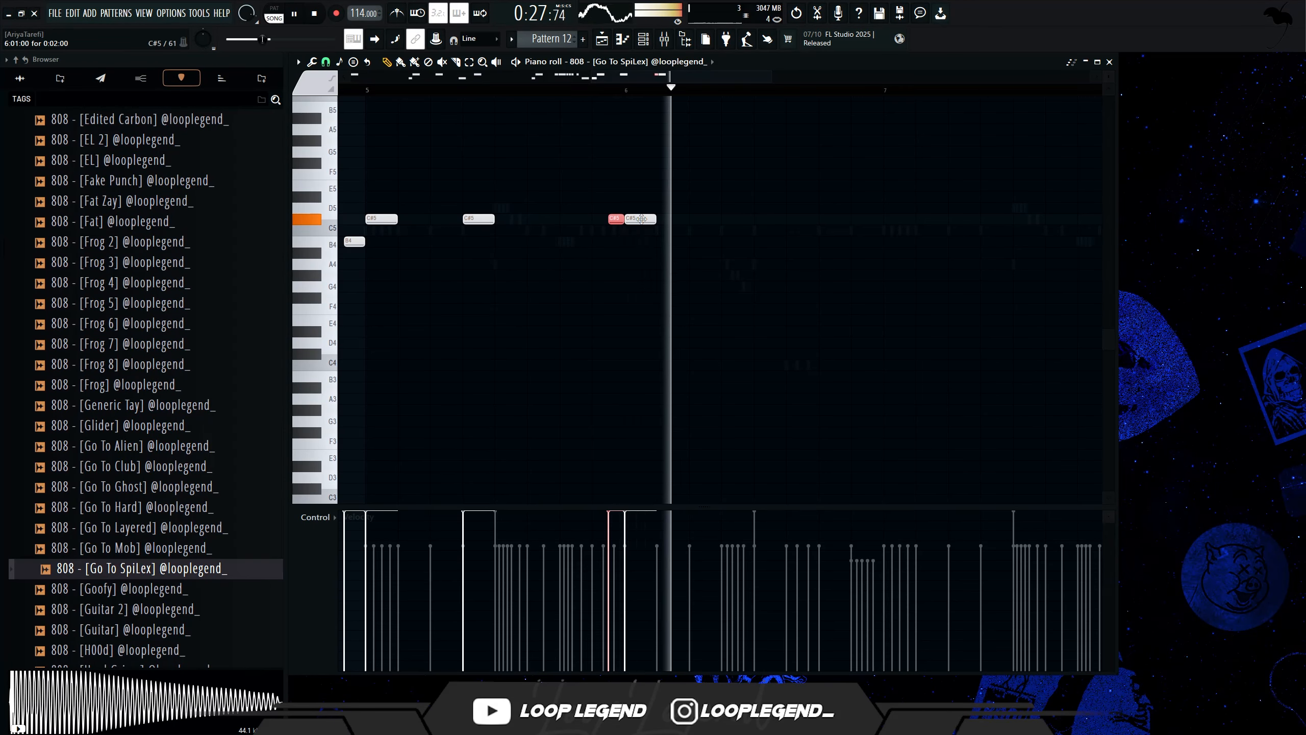
left_click_drag(637, 222, 706, 220)
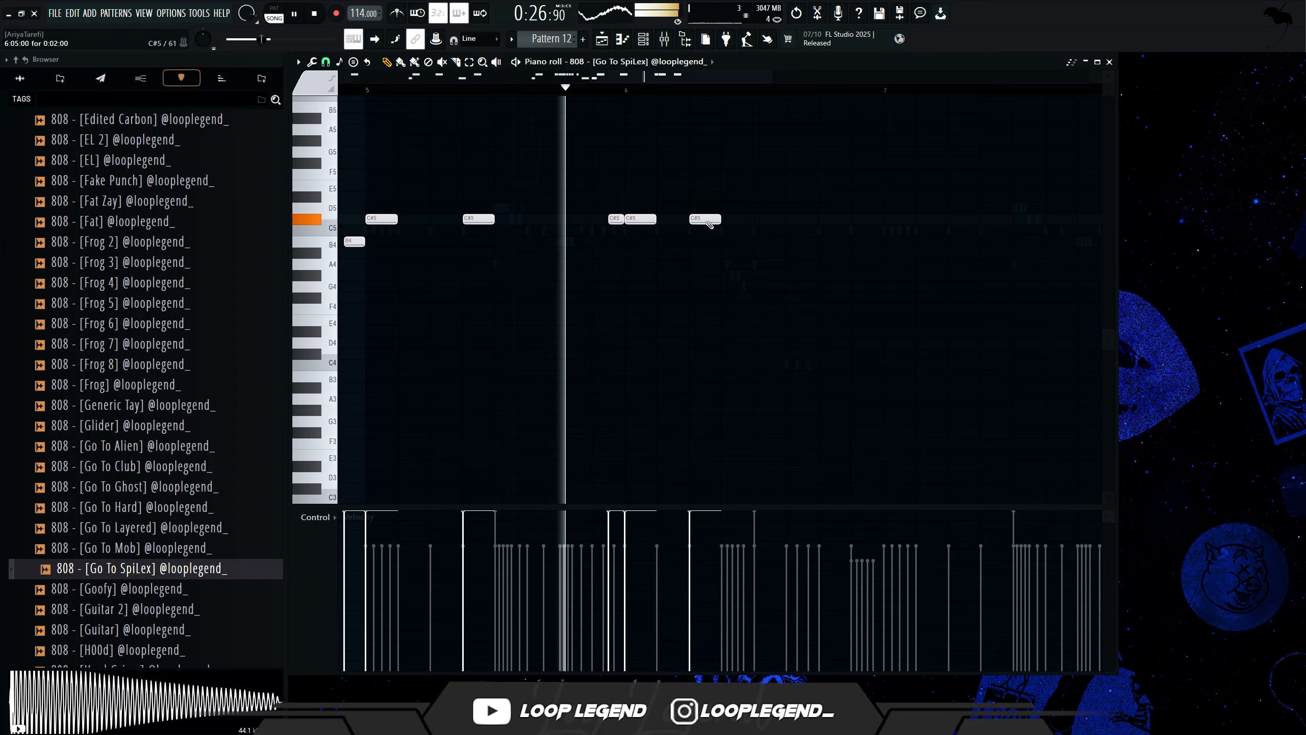
key("F5")
key("space")
scroll(823, 360, "up", 1)
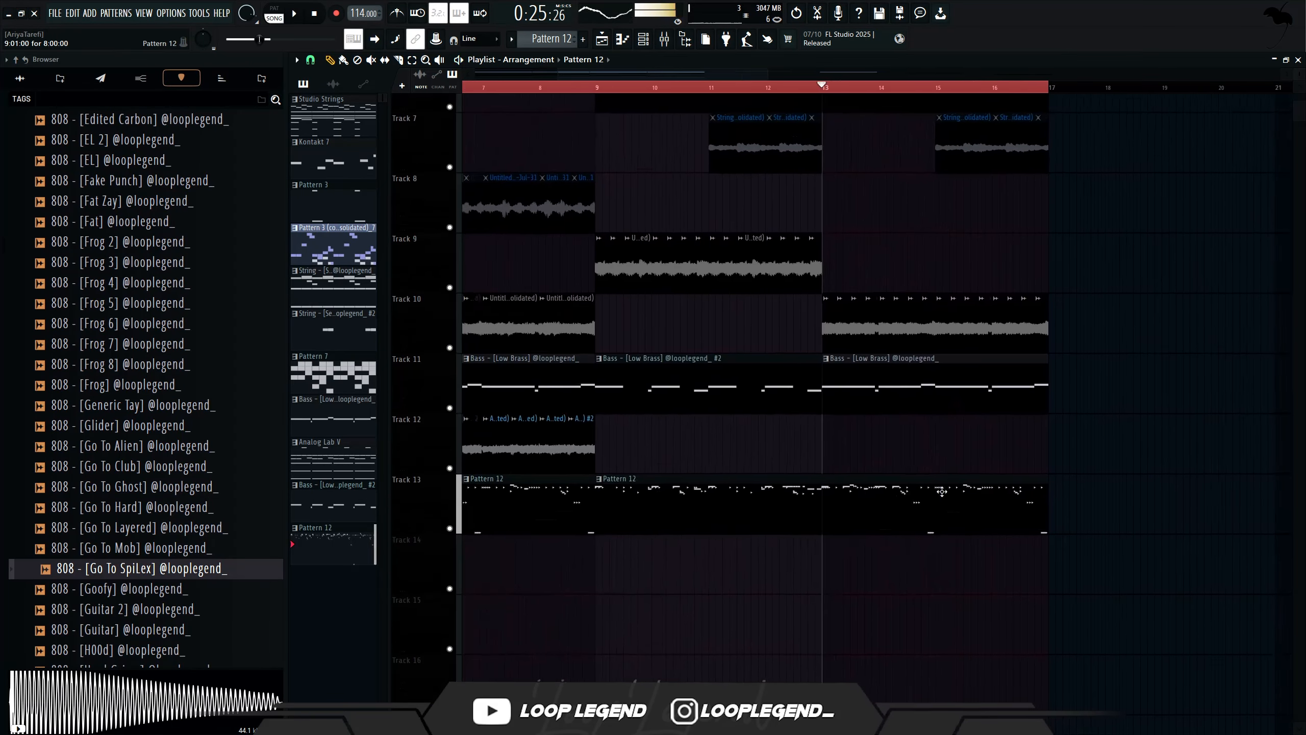
key("F7")
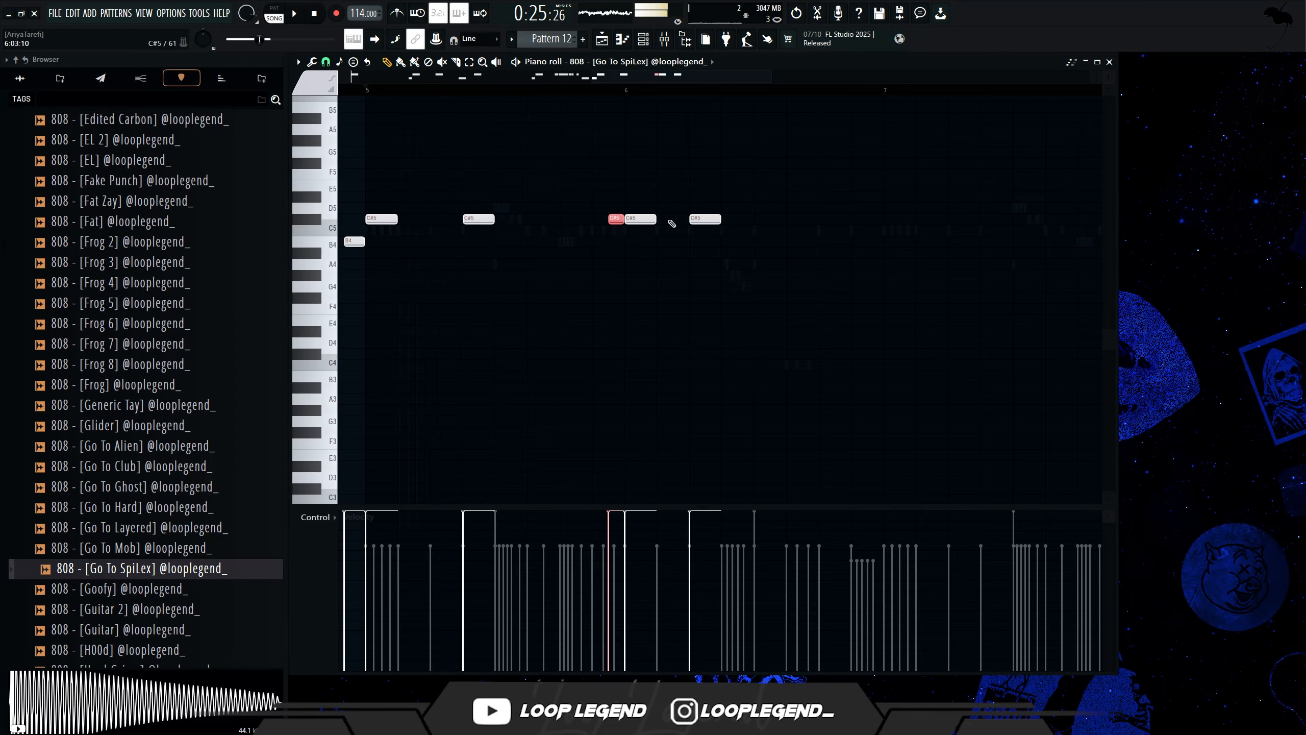
left_click_drag(617, 218, 616, 241)
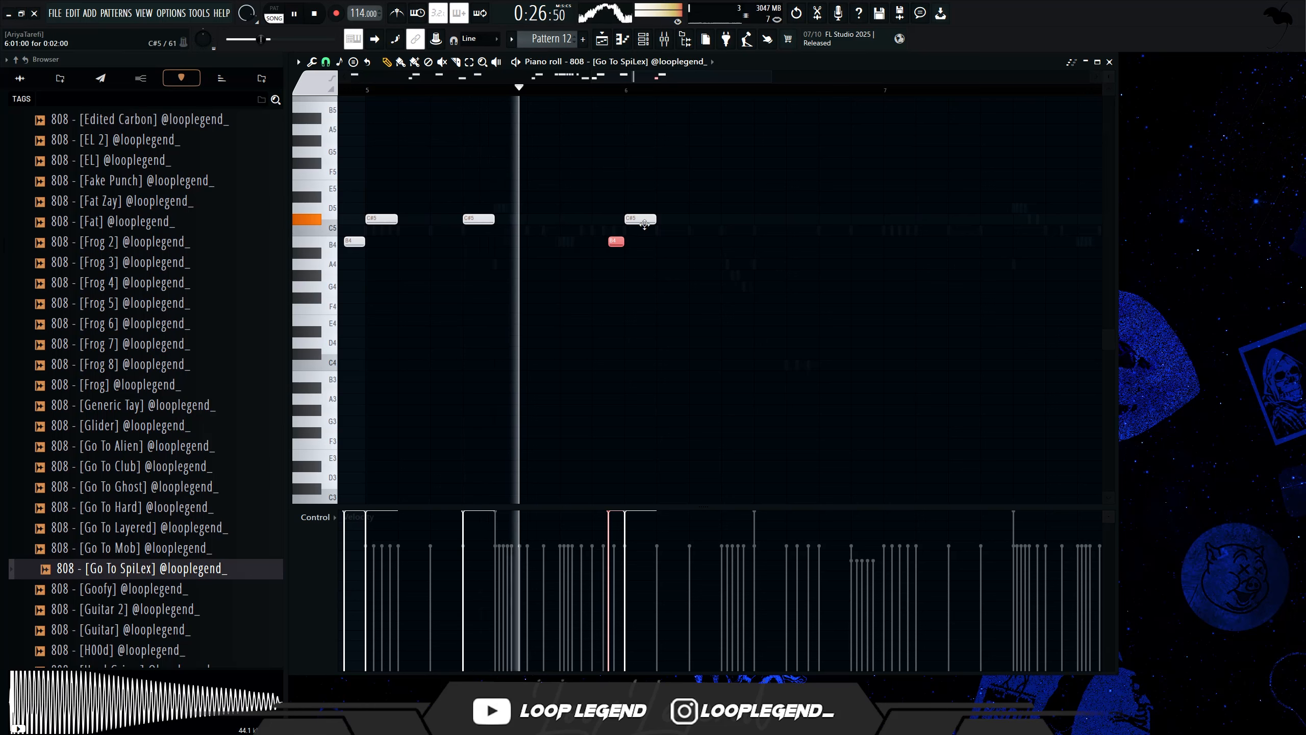
Place two-step notes C#5 on step 7 and D5 on step 13 of bar 6, and duplicate bars 5 and 6 into bars 7 and 8
left_click(720, 219)
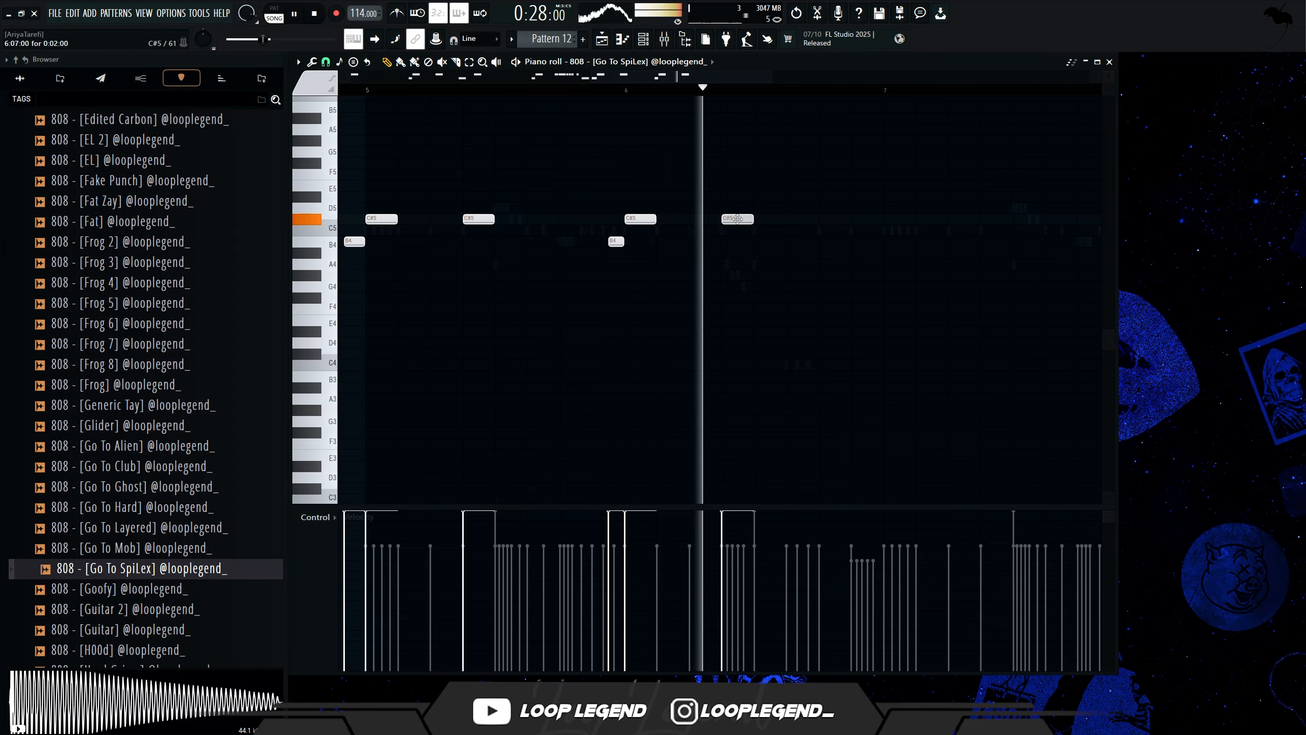
left_click(823, 208)
scroll(835, 208, "down", 2)
left_click_drag(889, 184, 574, 306)
key("ctrl+b")
left_click_drag(754, 220, 774, 221)
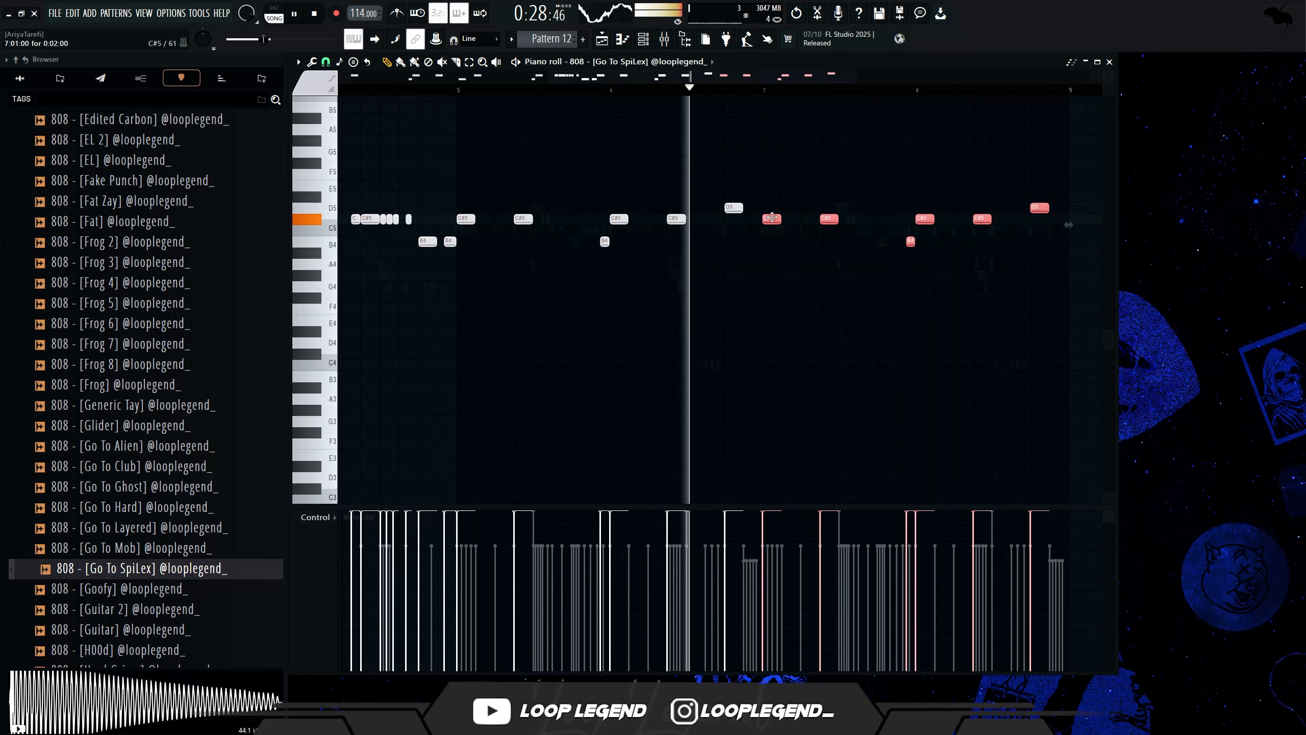
Add one-step C#5 notes on steps 4, 6, 10 and 12 of bar 6
scroll(776, 222, "up", 2)
scroll(836, 226, "down", 3)
scroll(840, 227, "up", 1)
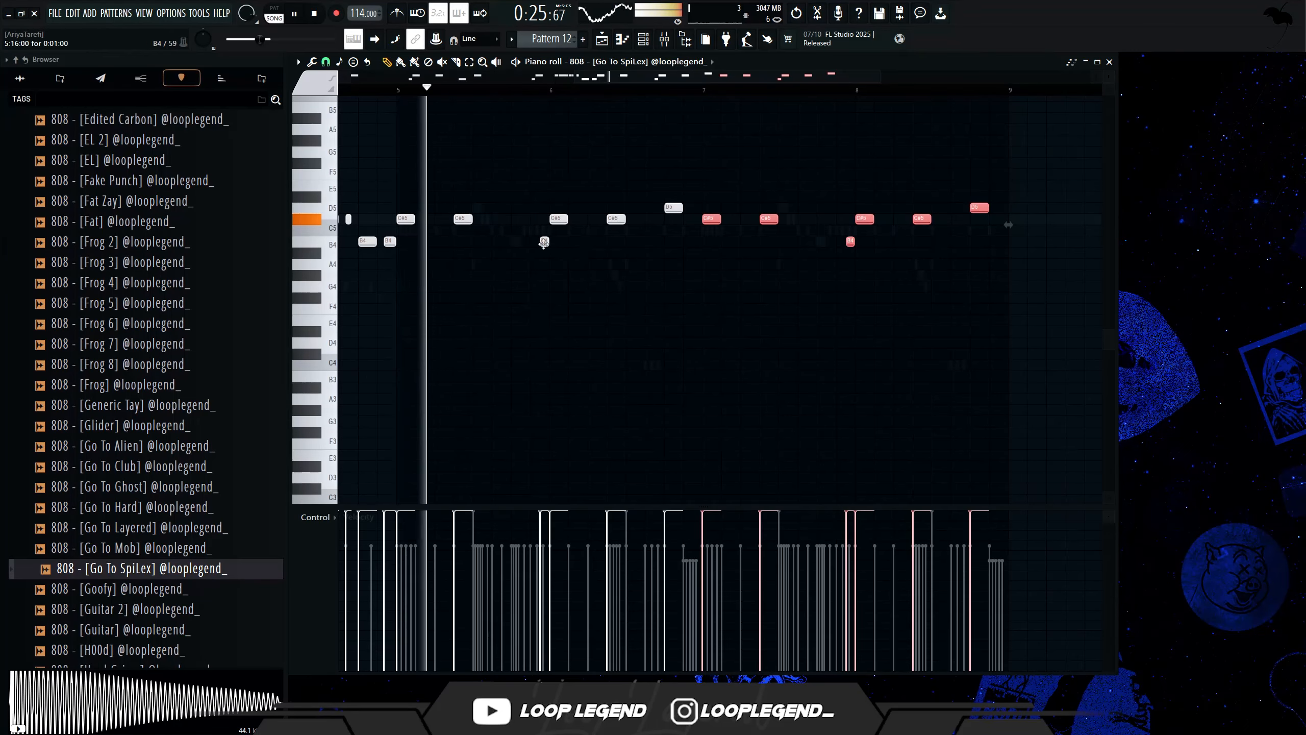
left_click(598, 222)
scroll(604, 223, "up", 2)
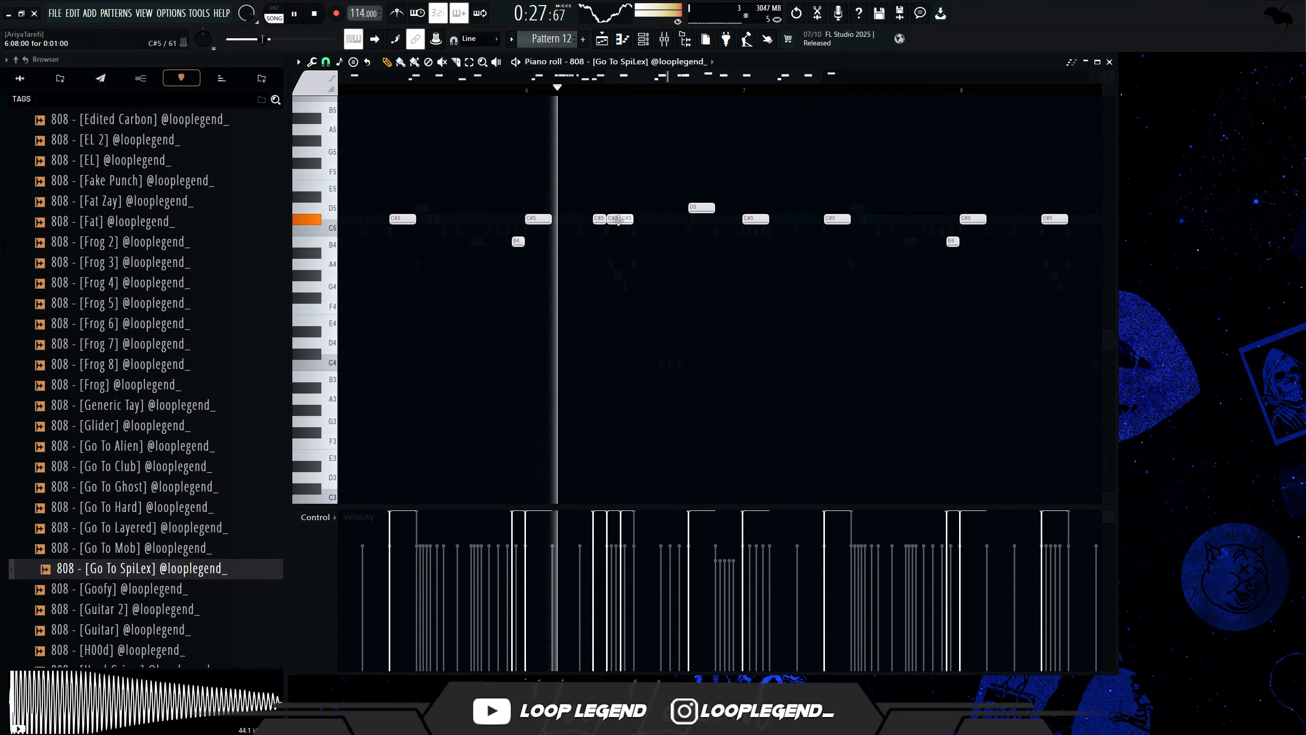
left_click(653, 219)
key("space")
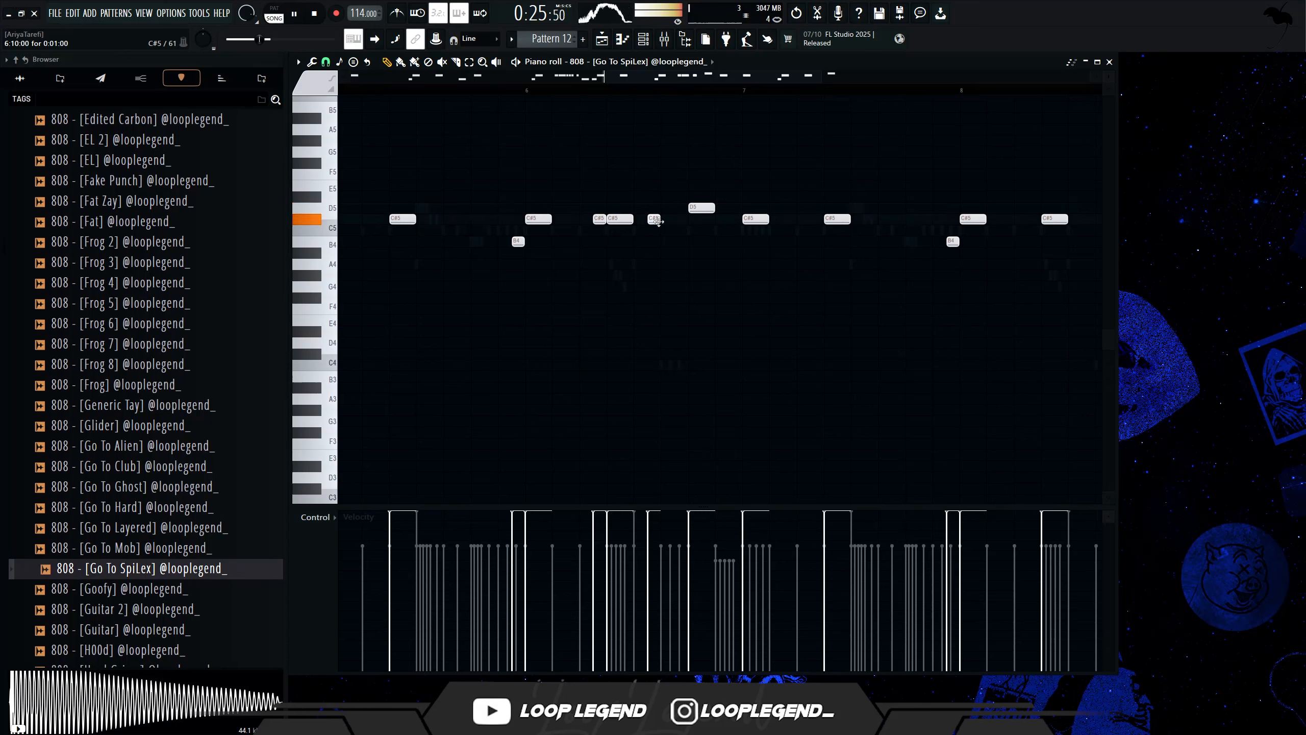
key("space")
left_click(679, 220)
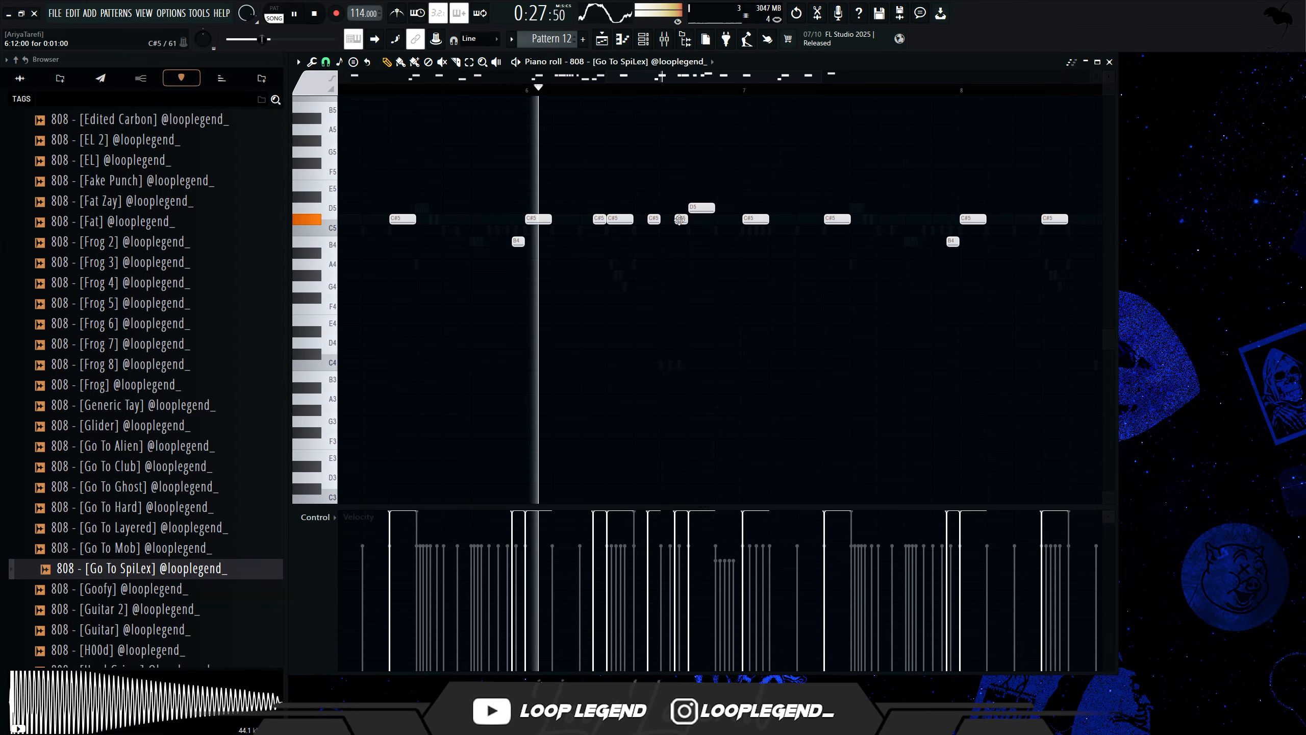
key("space")
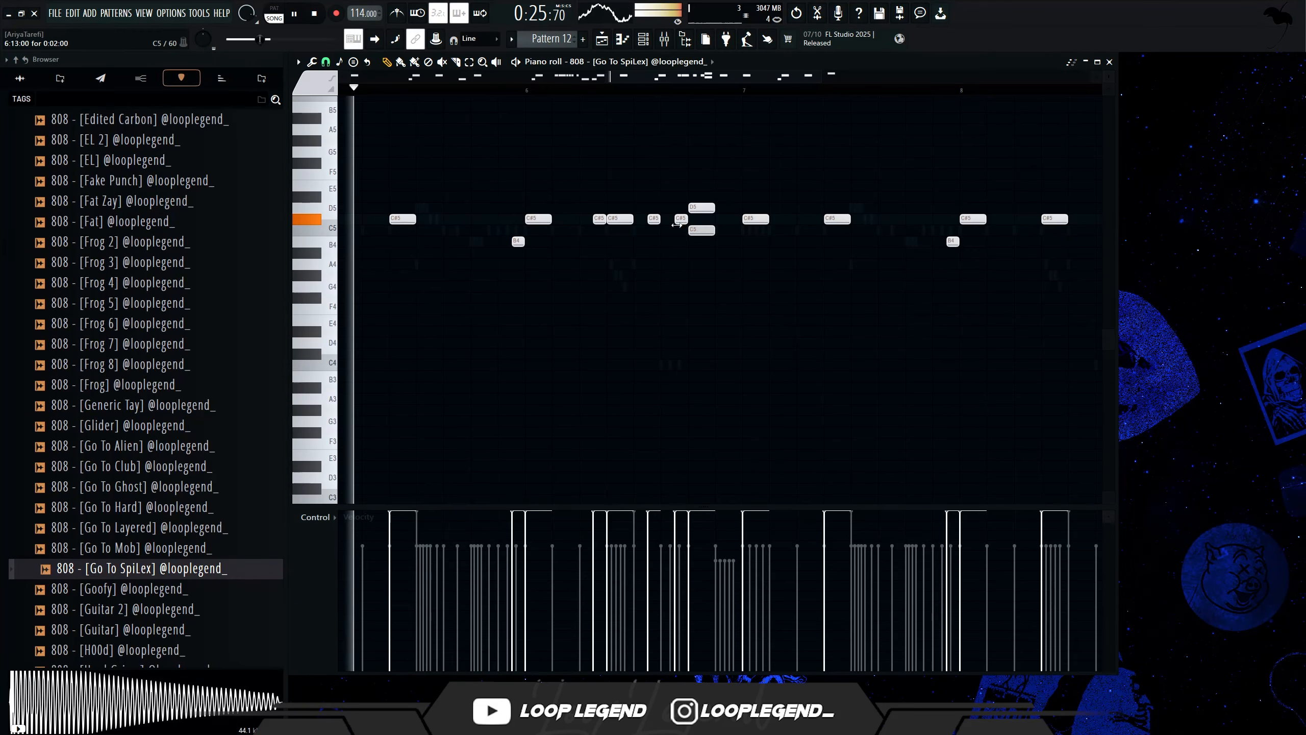
right_click(702, 230)
left_click(572, 219)
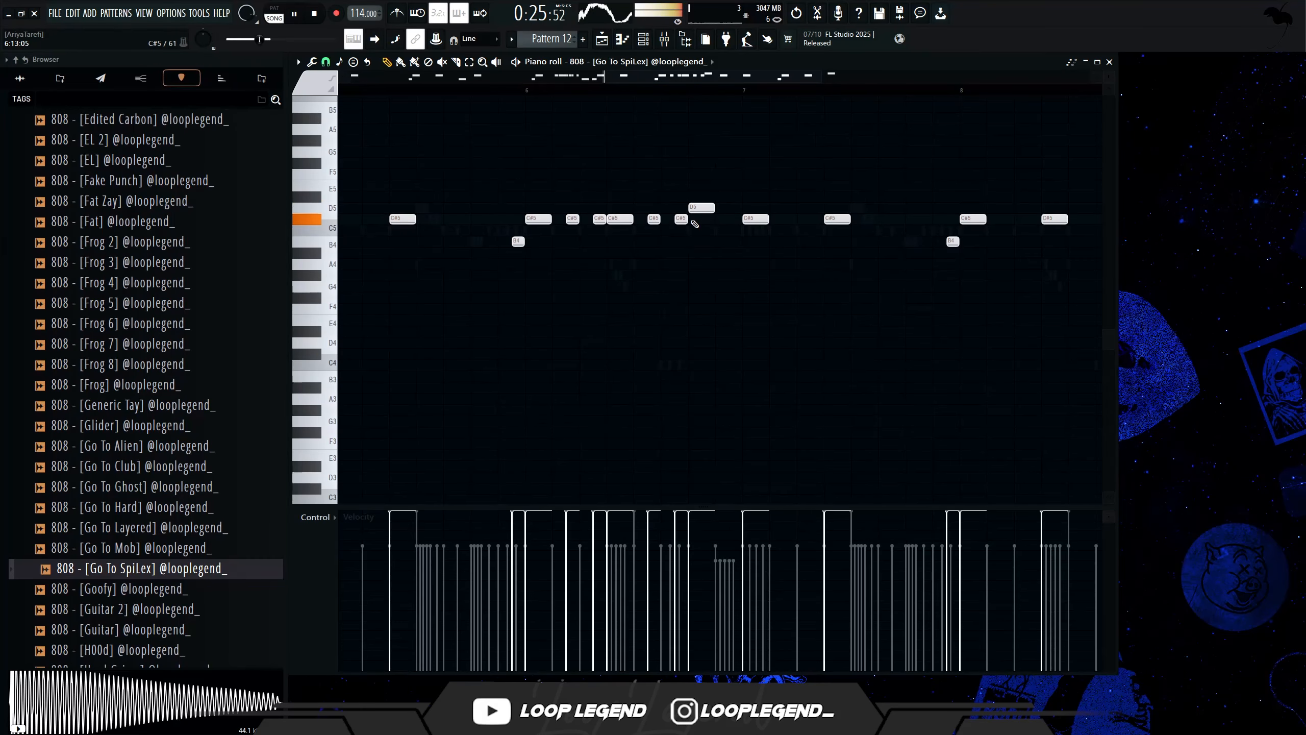
Raise the C#5 notes on steps 10 and 12 of bar 6 to C#6, and split bar 8's step 9 C#5 into two half-step notes
left_click_drag(694, 208, 647, 232)
key("ctrl+Up")
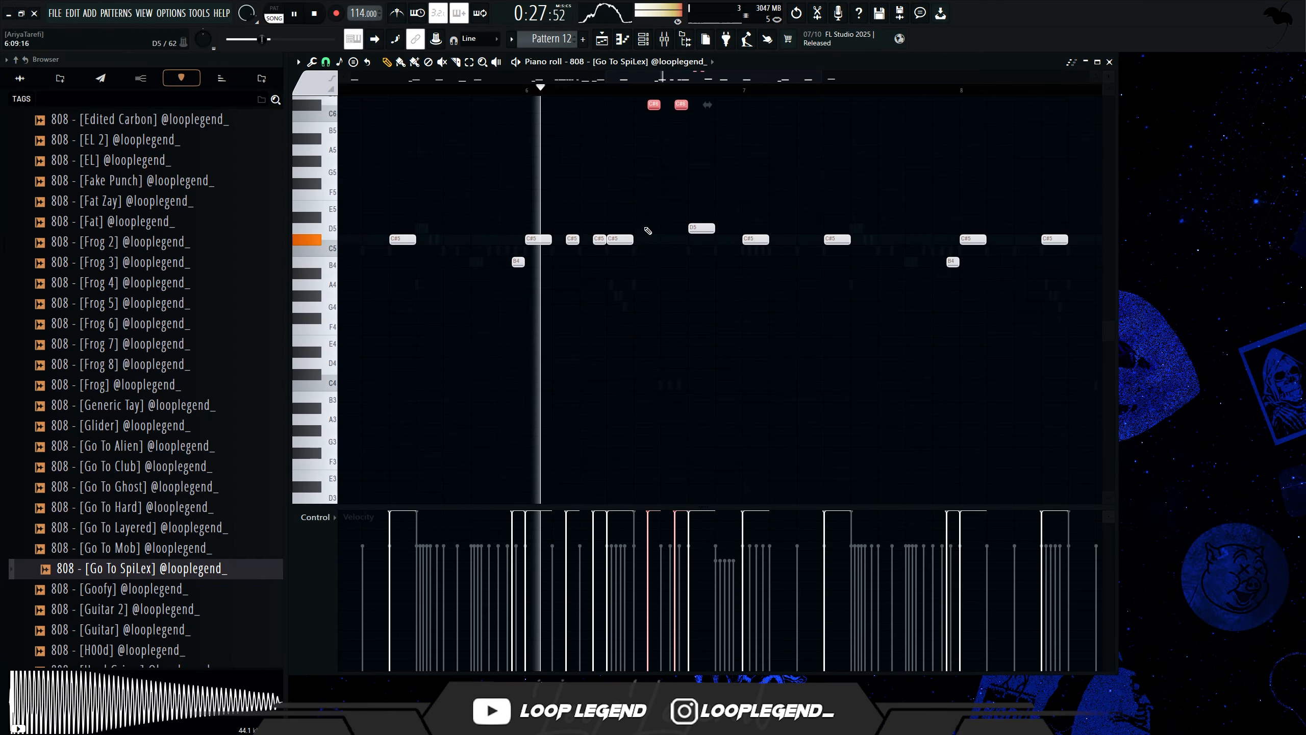
left_click(325, 62)
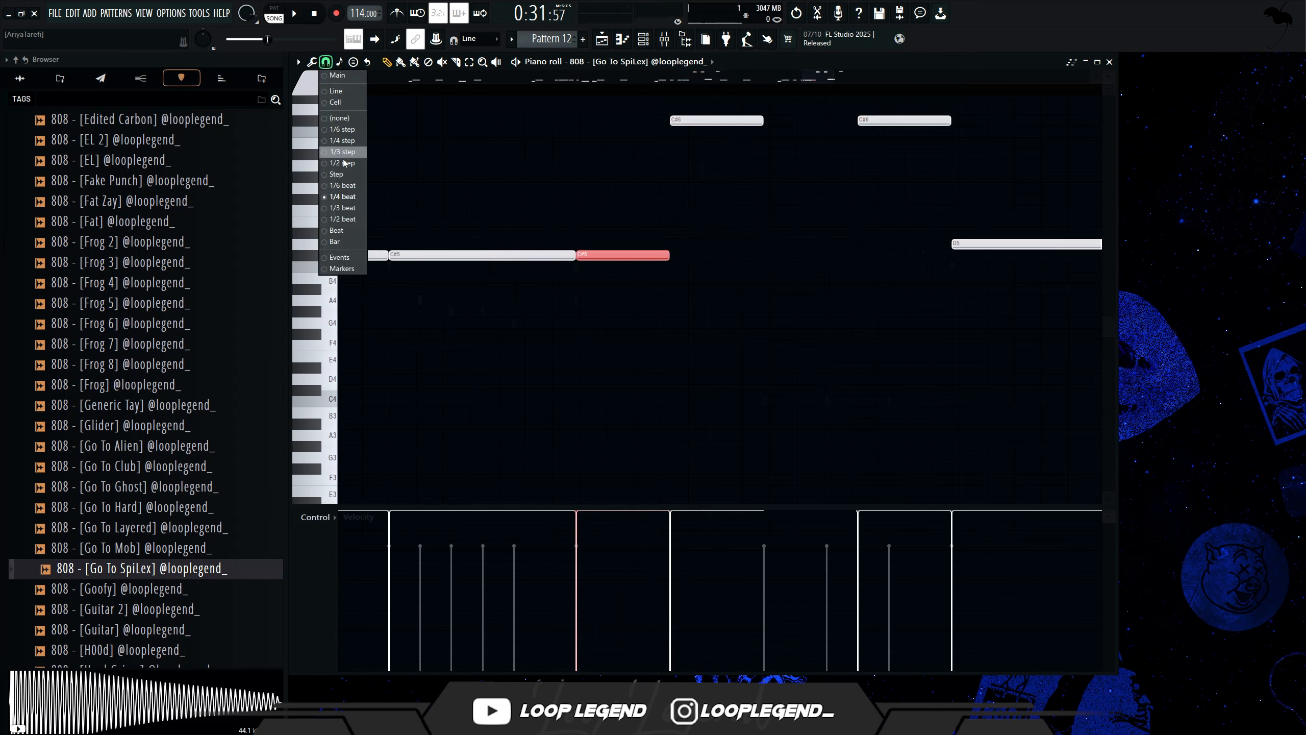
left_click(345, 163)
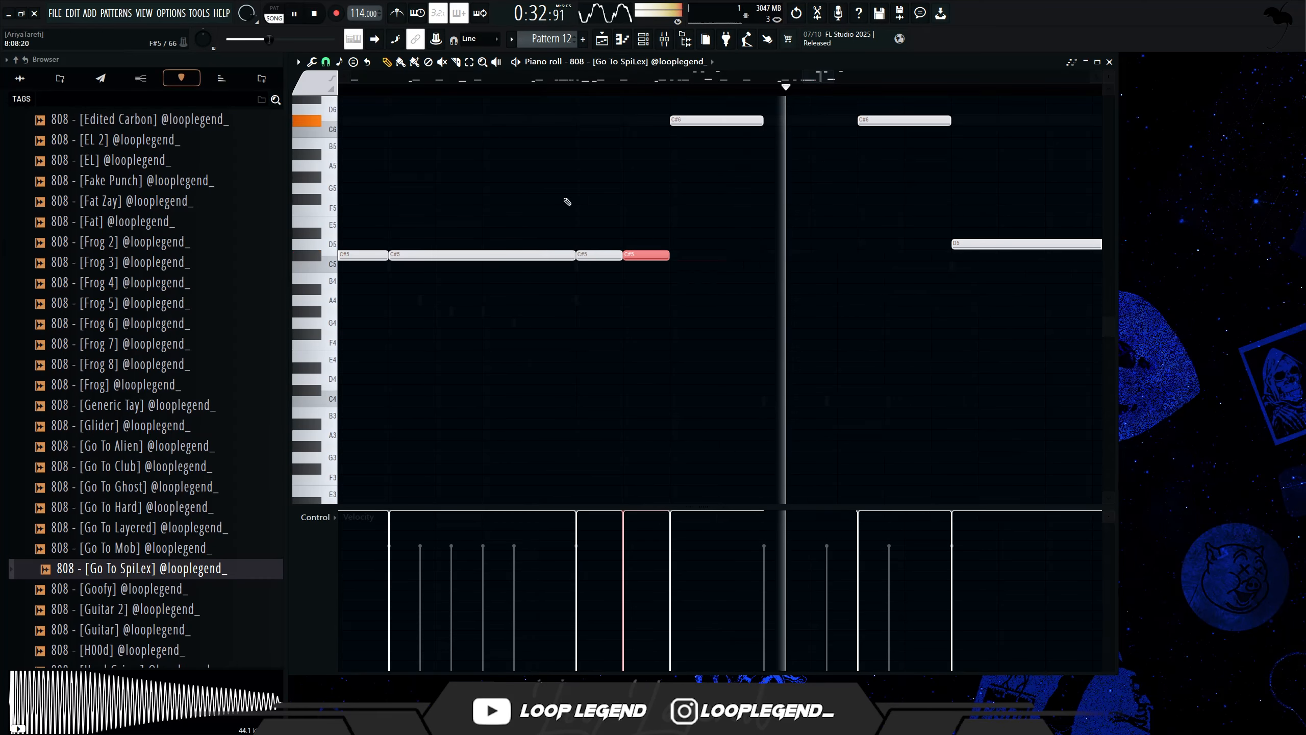
Add a one-step D6 on step 16 of bar 8 and divide the D5 on step 13 into two 1/3-beat notes
left_click_drag(893, 218, 861, 329)
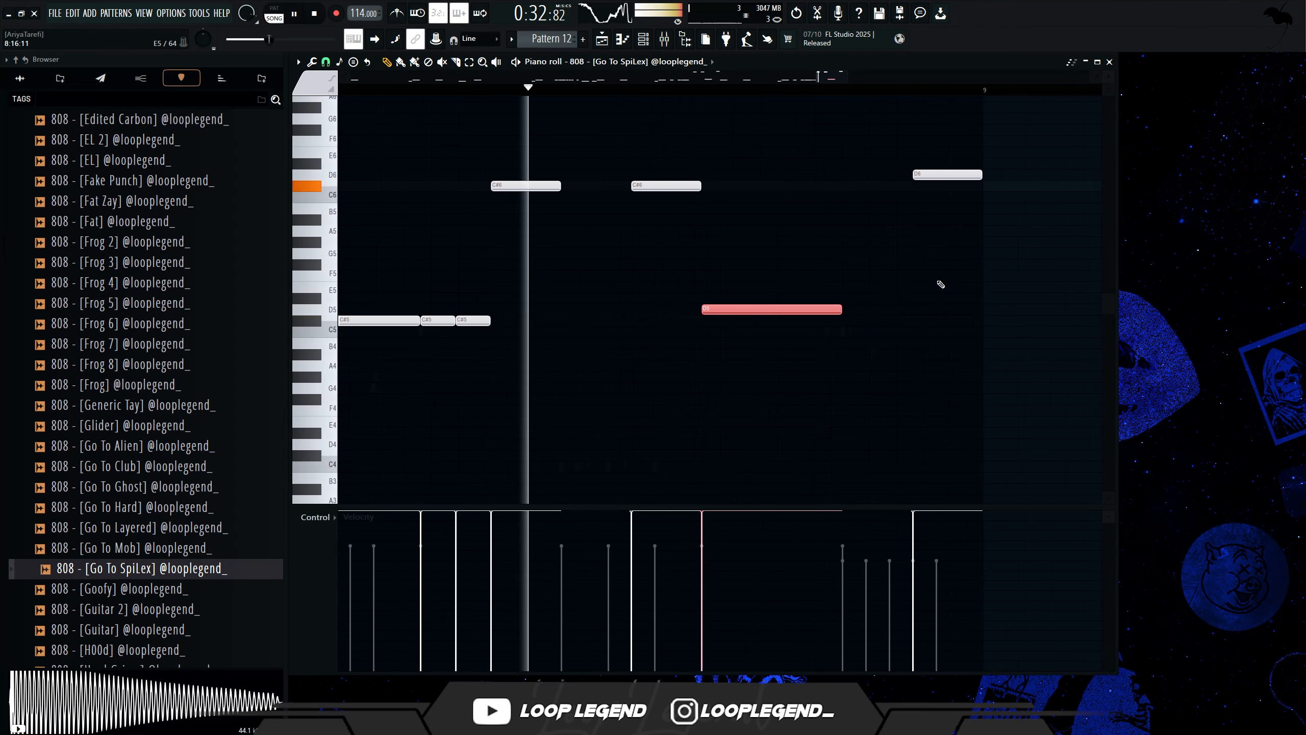
left_click(325, 61)
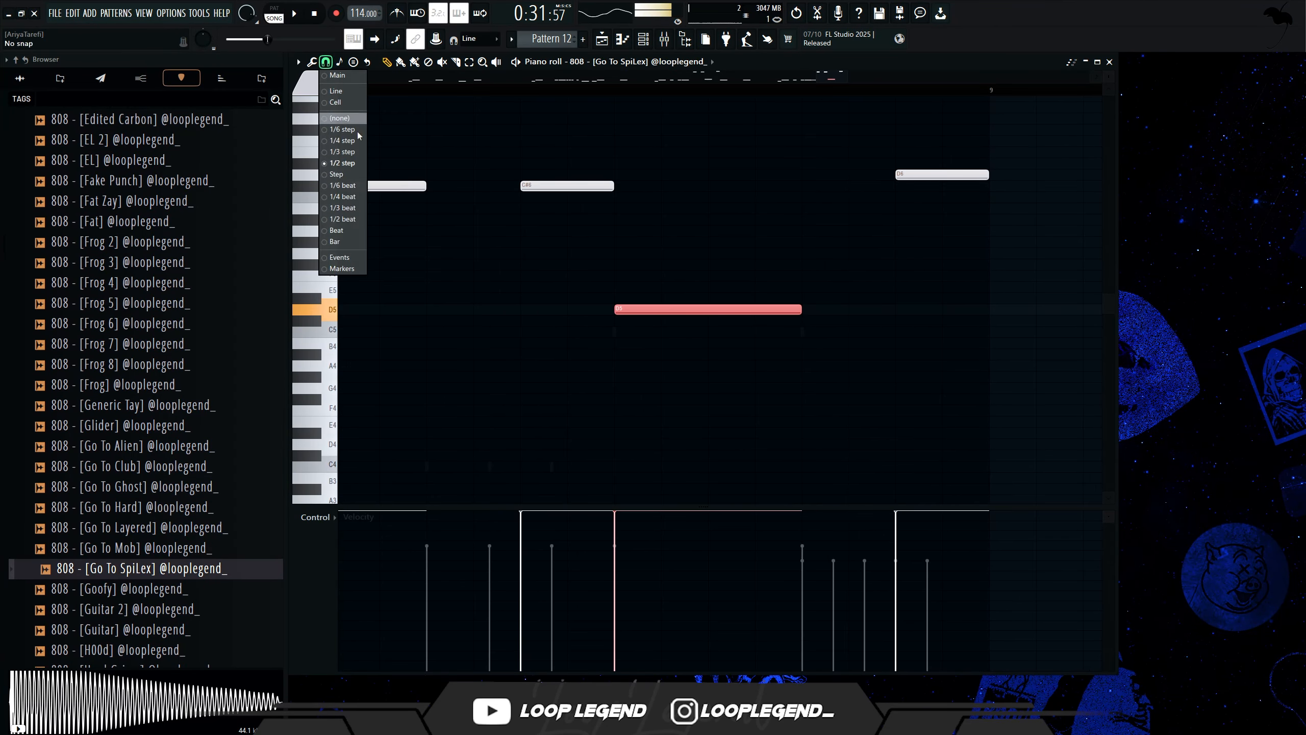
left_click(354, 208)
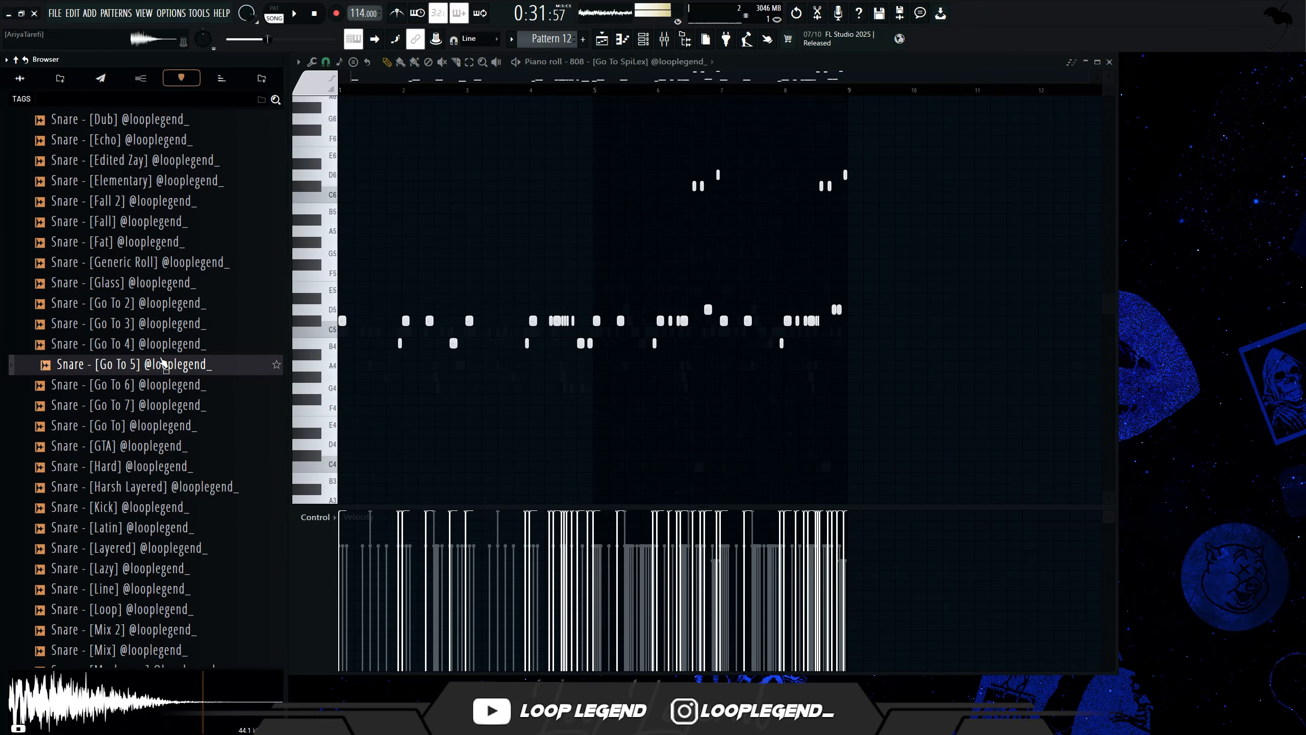
Load Snare - [Go To 5] into a new channel and copy the 808's bar 8 notes into its piano roll
right_click(161, 361)
left_click(209, 374)
scroll(868, 353, "up", 3)
key("Escape")
left_click_drag(941, 426, 696, 135)
left_click(682, 67)
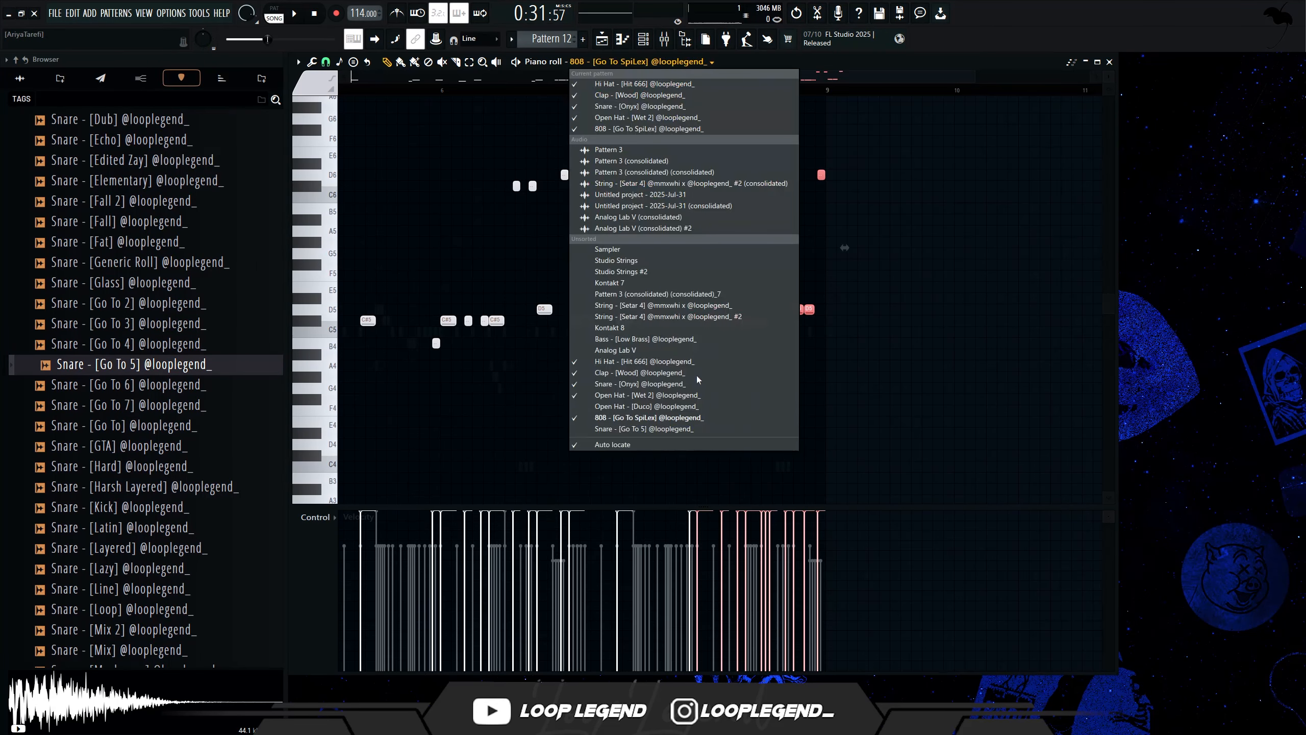
left_click(670, 430)
Transpose the copied snare notes up an octave and play them from bar 8
key("space")
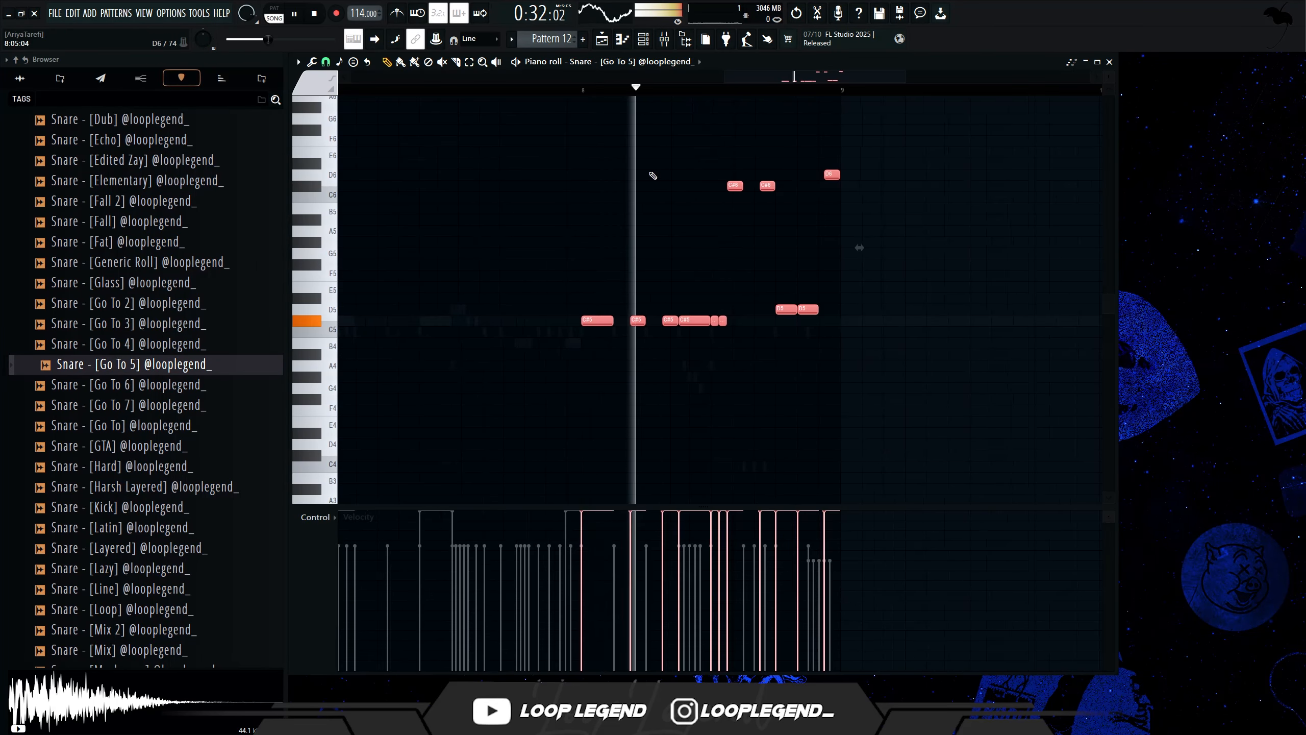
key("ctrl+Up")
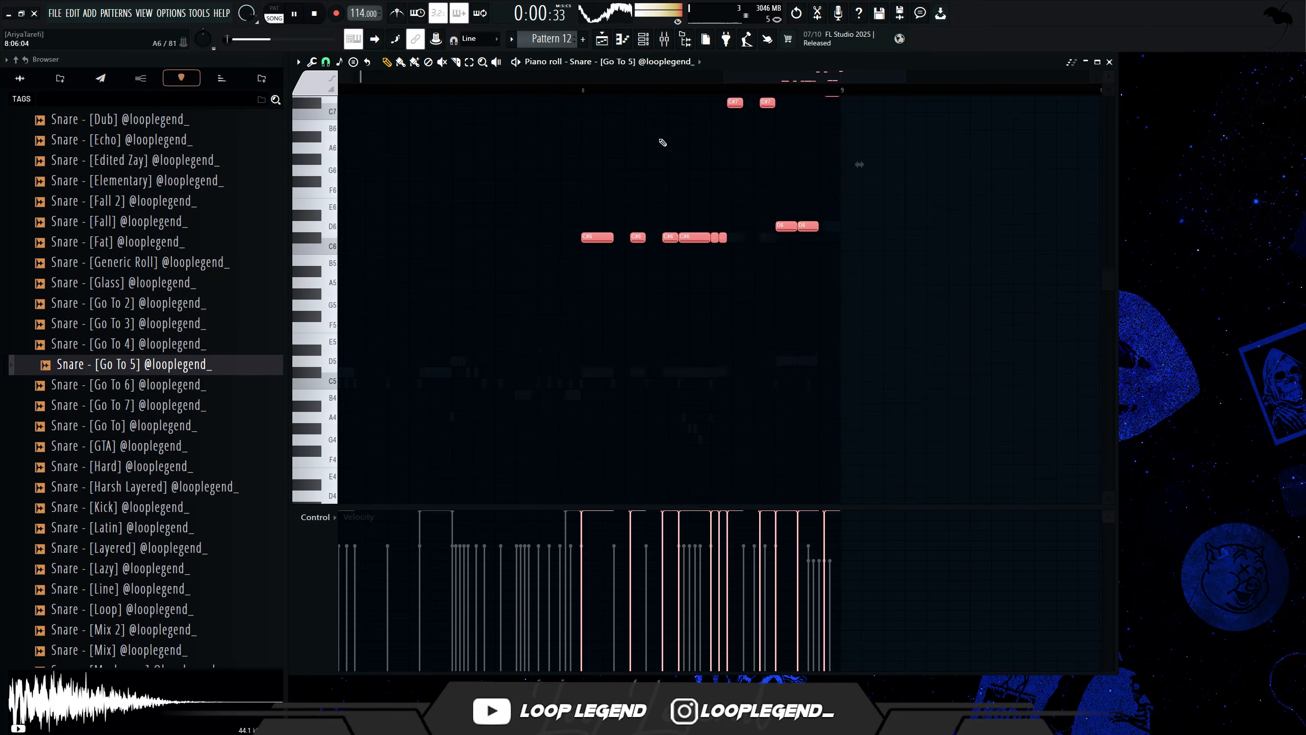
left_click(586, 91)
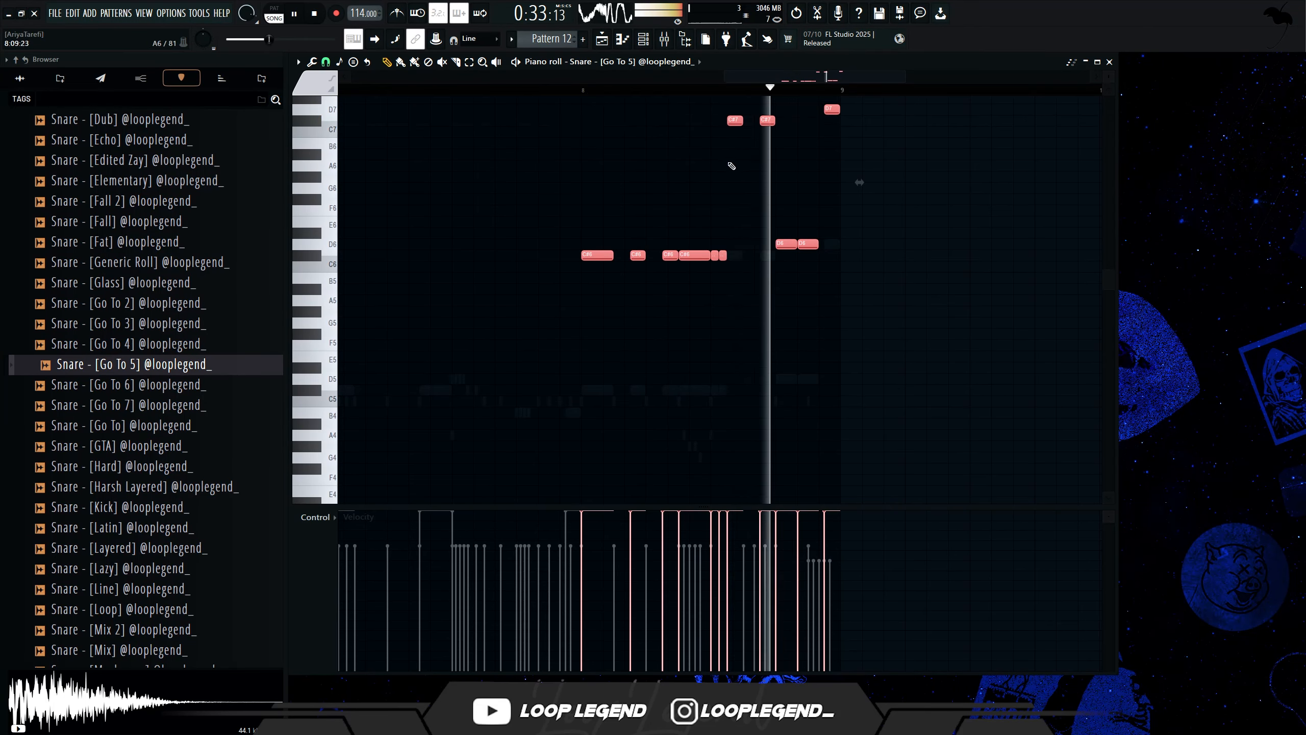
Try Snare - [Go To 3] and Snare - [Go To 2] on the channel, settling on Snare - [Go To 7]
left_click(154, 323)
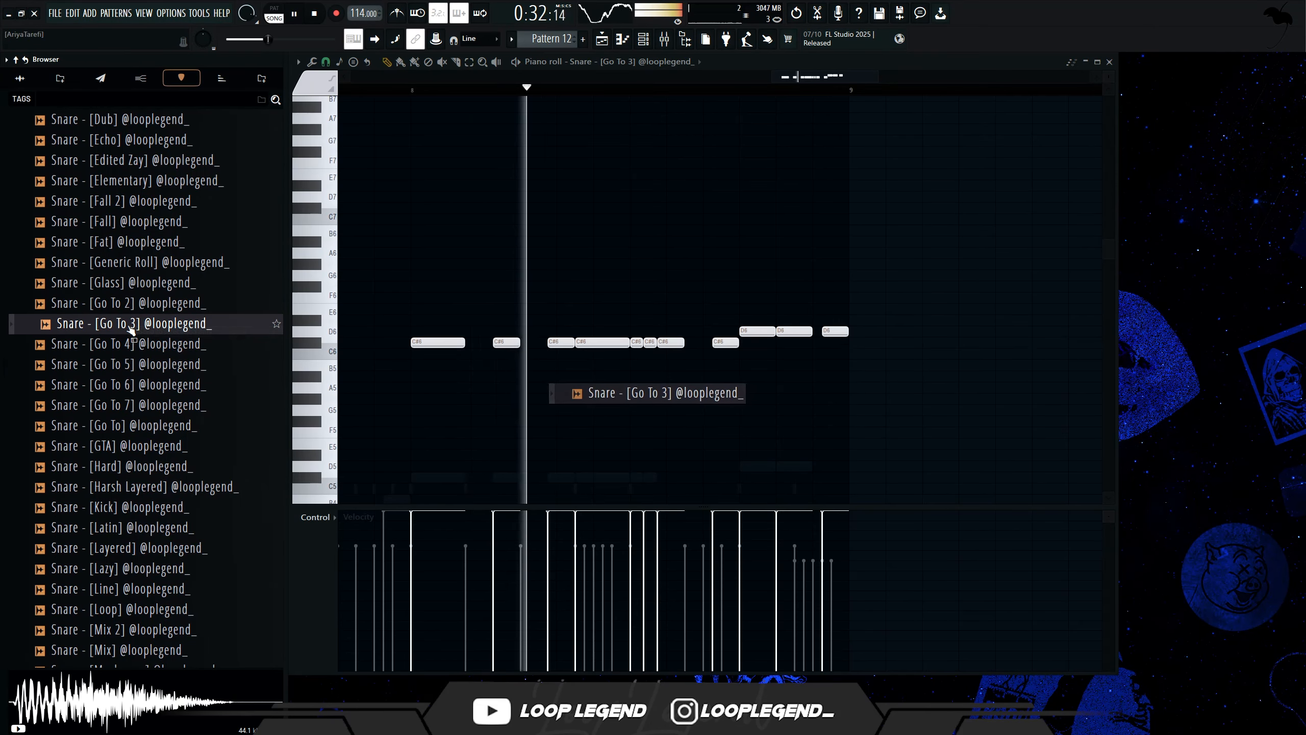
key("space")
left_click(158, 306)
key("space")
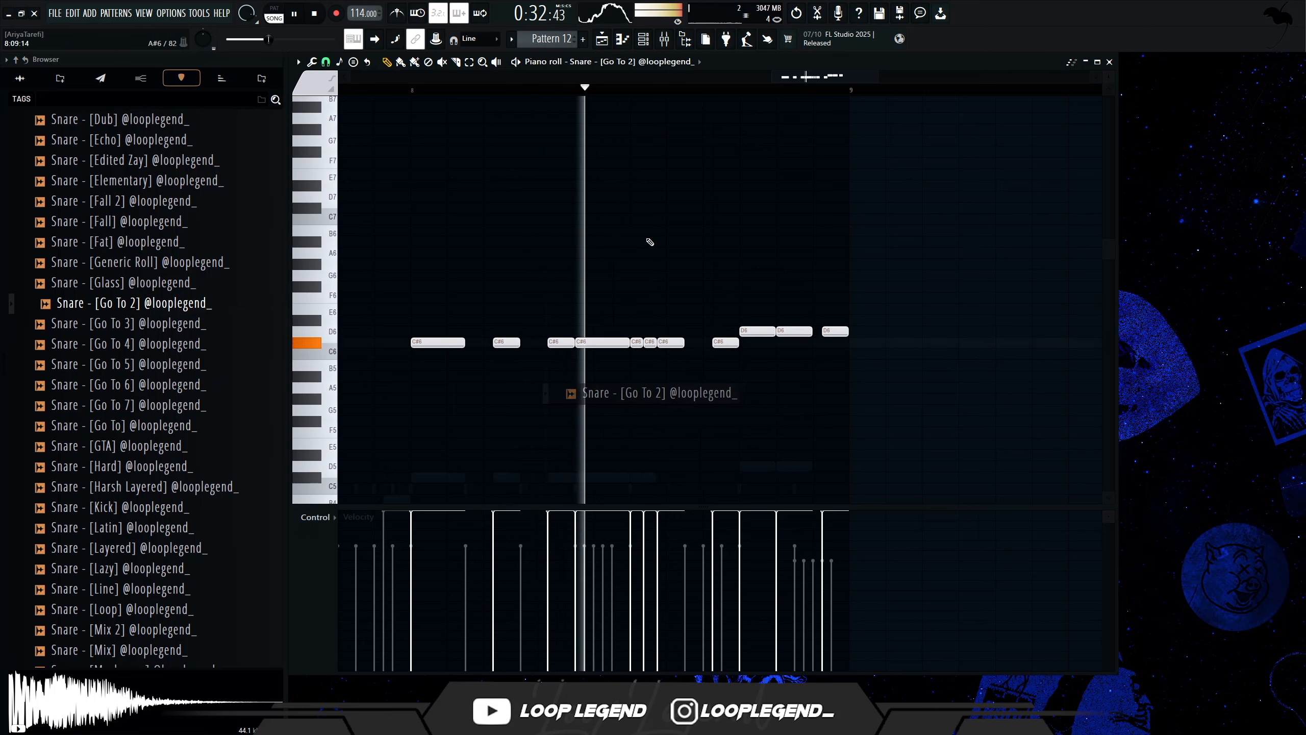
key("space")
key("Down")
key("Down")
key("Down")
key("Down")
key("Down")
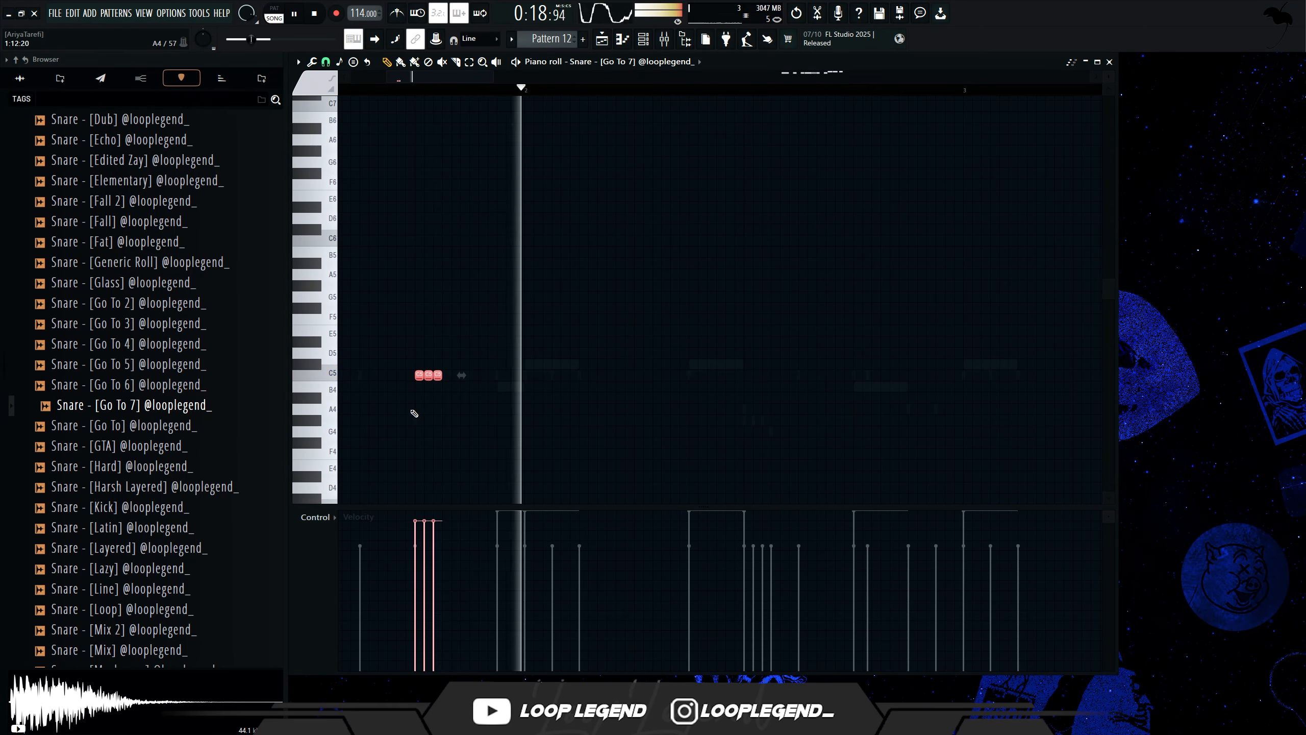
Add two 1/6-beat snare hits on step 15 of bar 1, plus a step 3 hit and three-hit rolls on steps 13 and 15 of bar 2
scroll(332, 152, "up", 2)
left_click(326, 61)
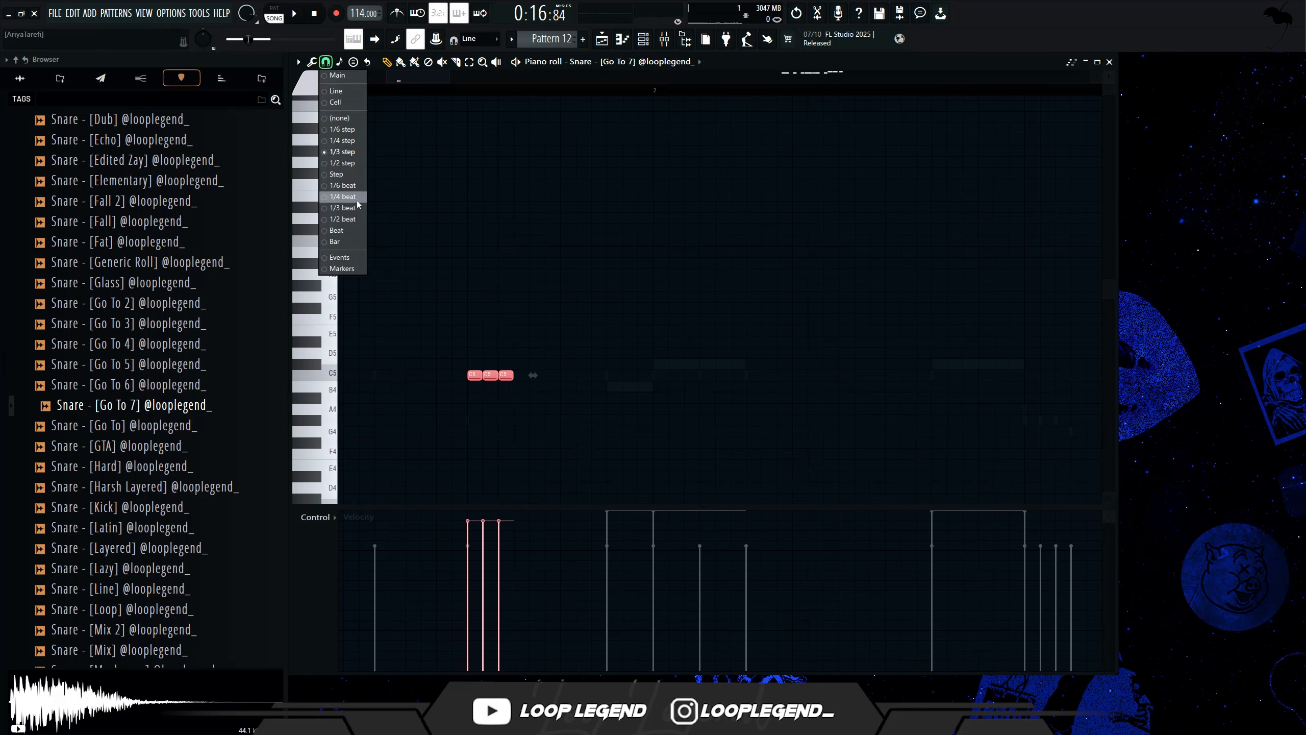
left_click(361, 207)
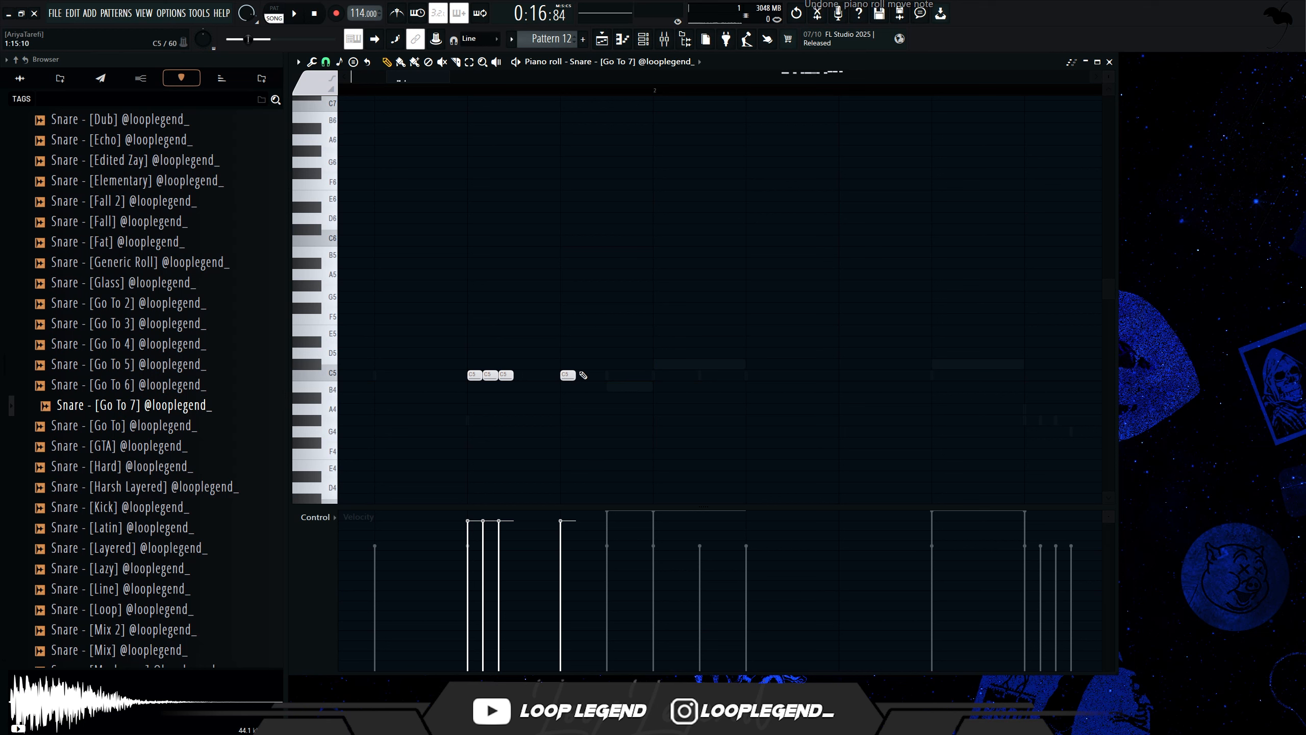
left_click(311, 62)
left_click(326, 62)
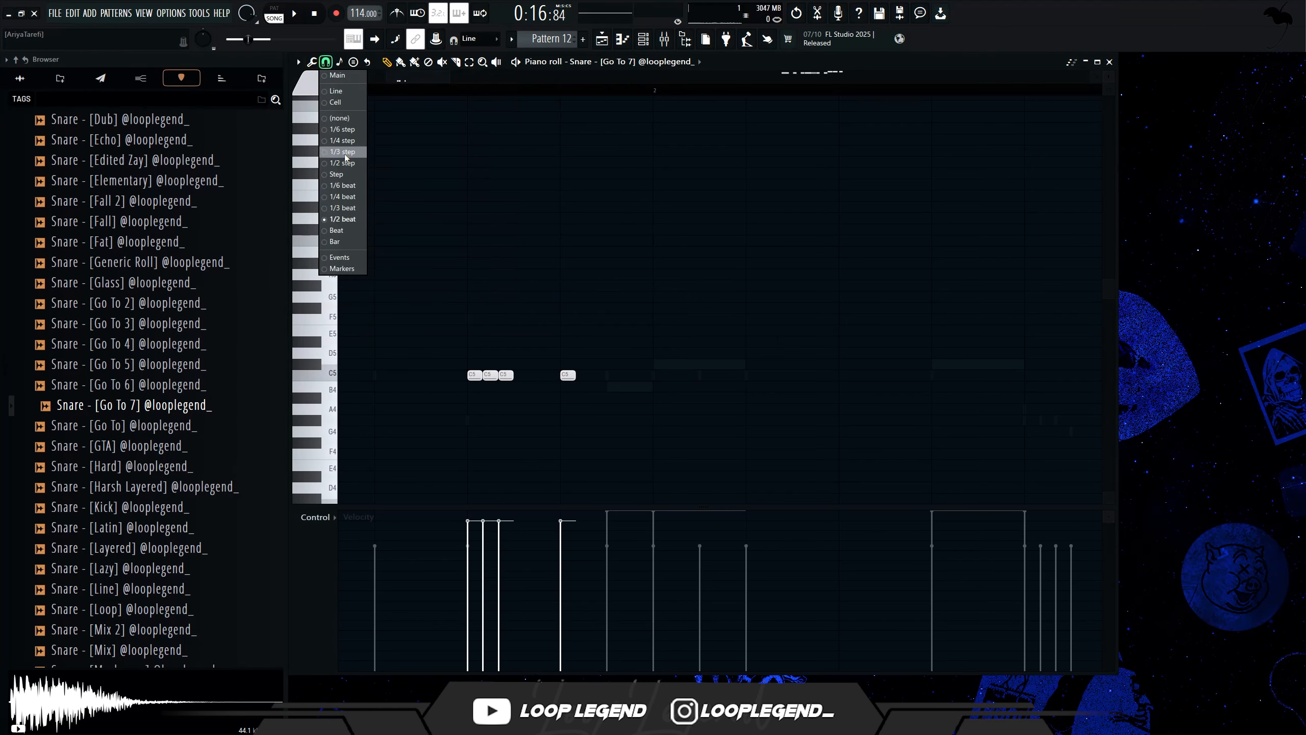
left_click(344, 185)
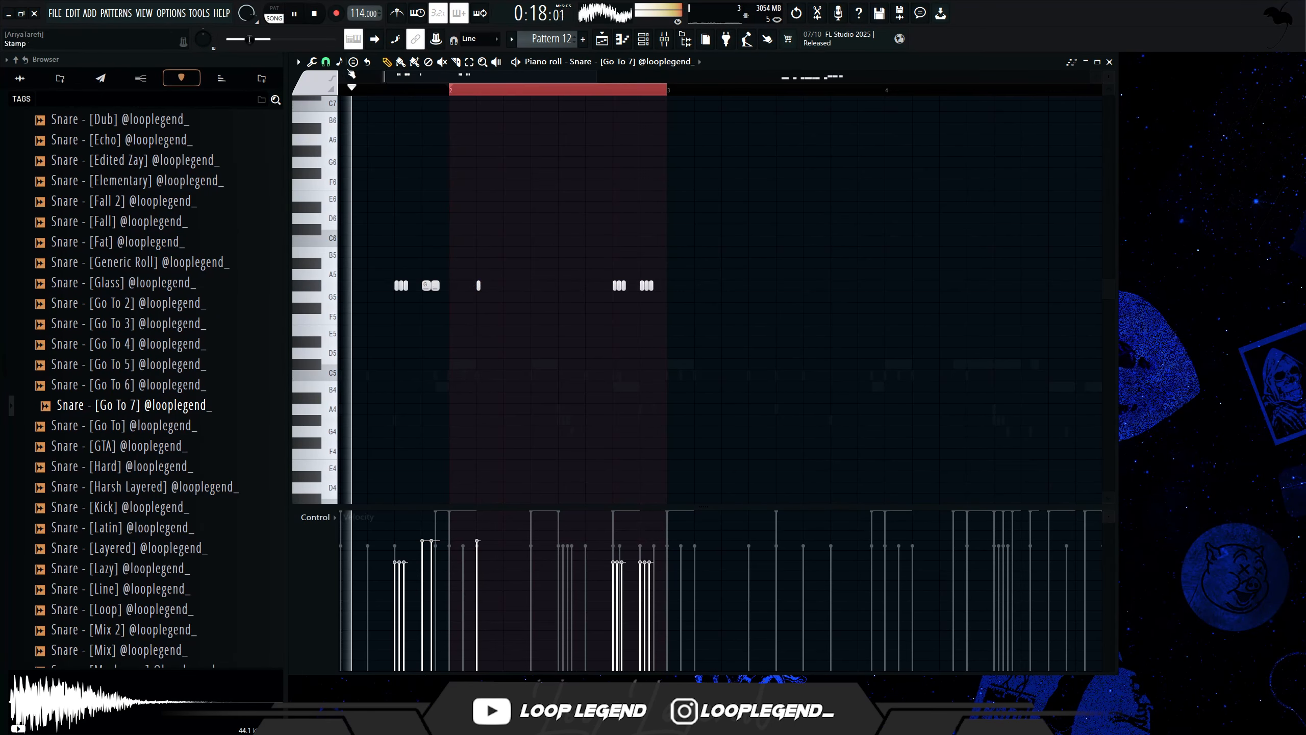
Set the snap to Step and duplicate the two-bar snare pattern into bars 3 and 4
left_click(326, 62)
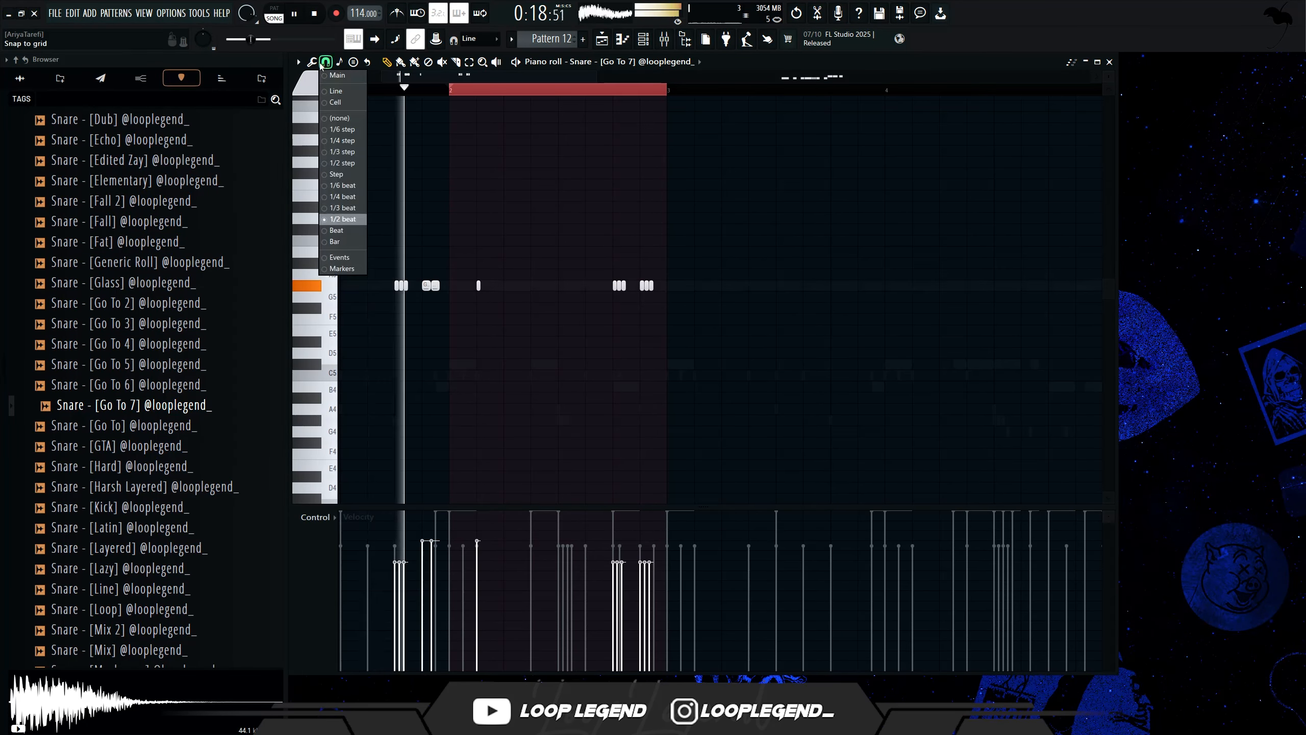
left_click(354, 178)
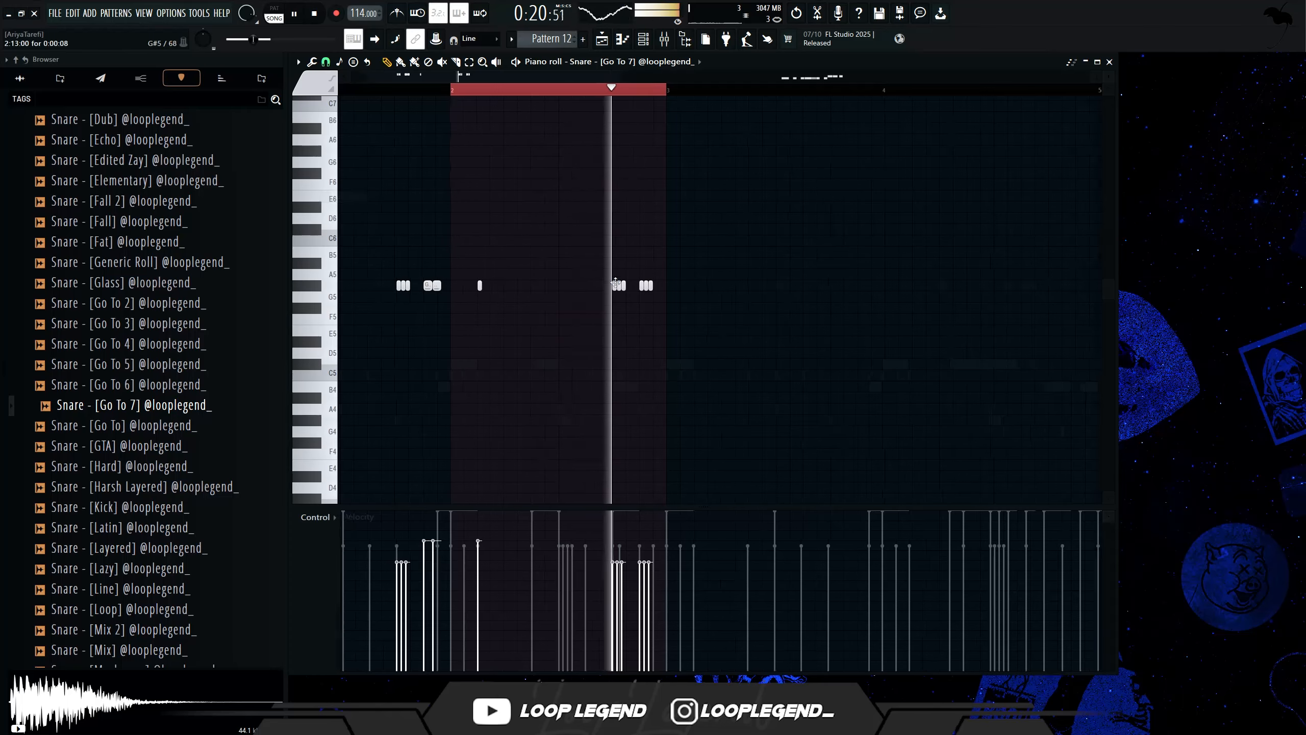
scroll(458, 327, "down", 3)
key("ctrl+b")
scroll(457, 325, "down", 2)
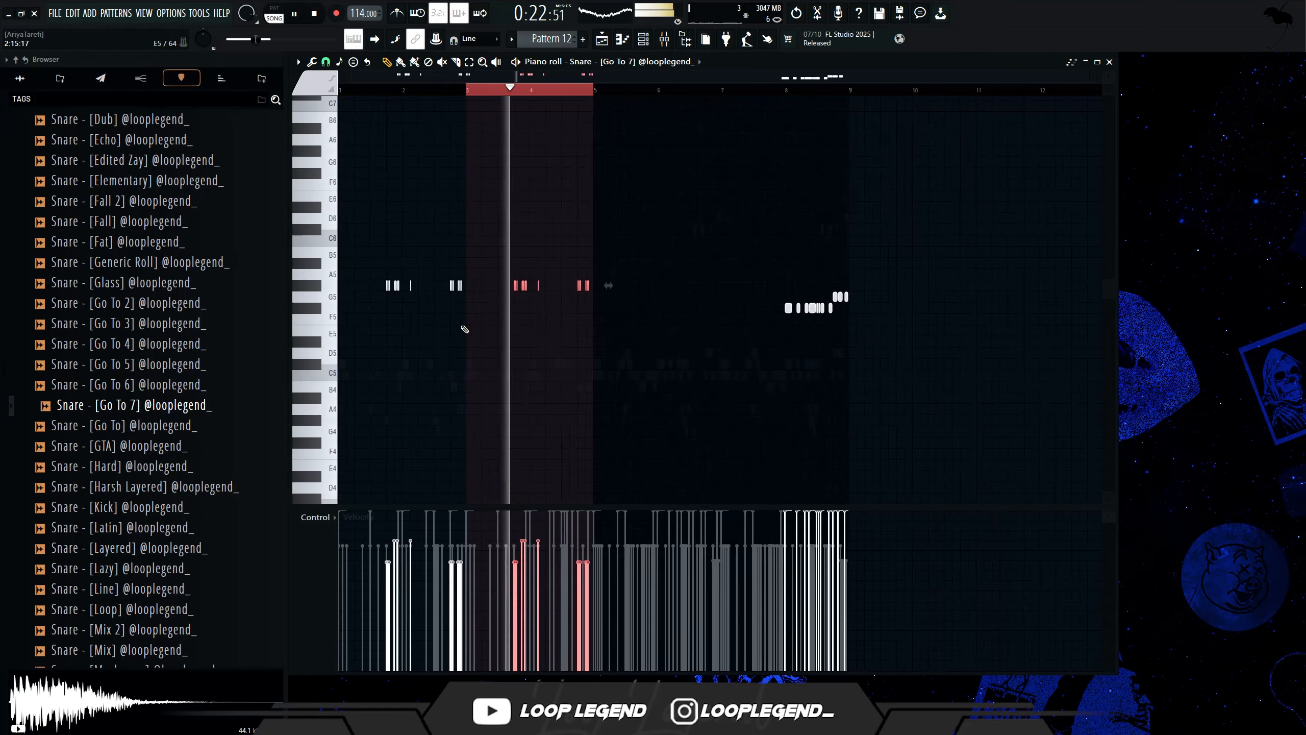
scroll(584, 334, "up", 5)
left_click(480, 289)
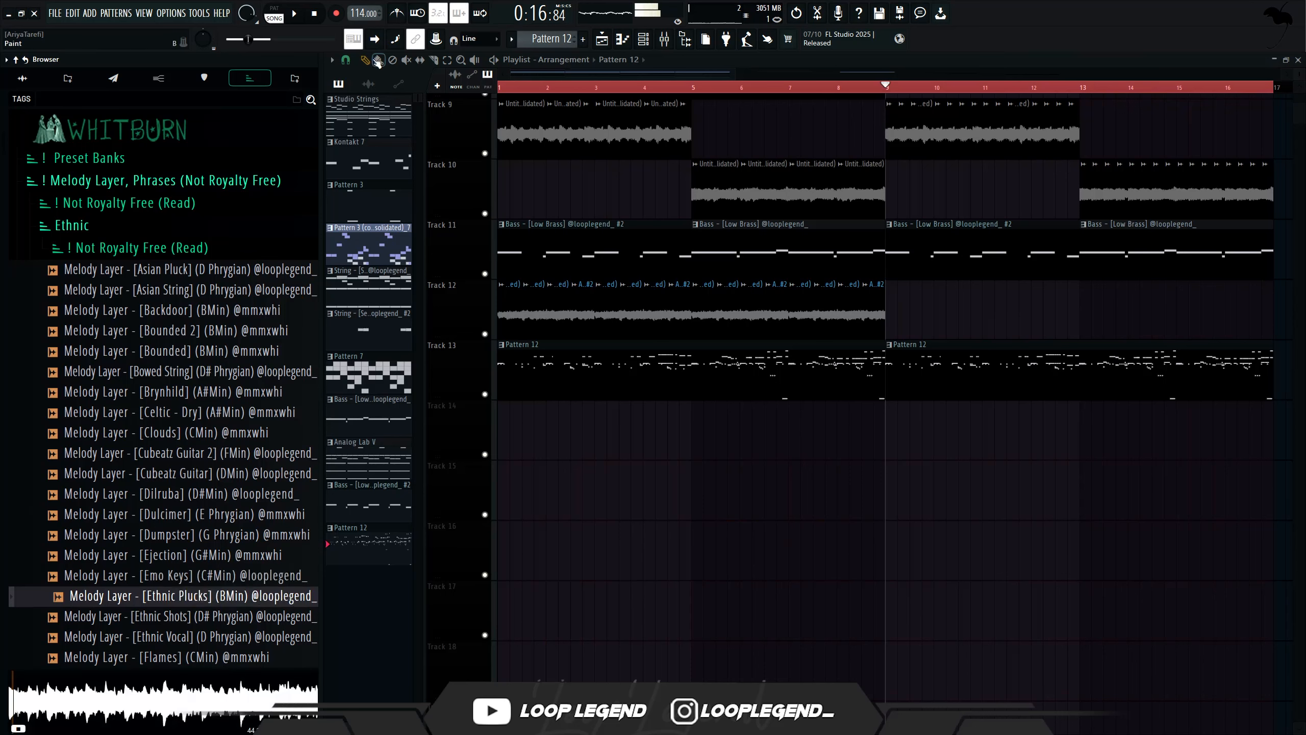
Audition the Ethnic Shots, Ethnic Vocal and Flames melody layers and place Ethnic Vocal on Track 14 at bar 9
left_click(193, 615)
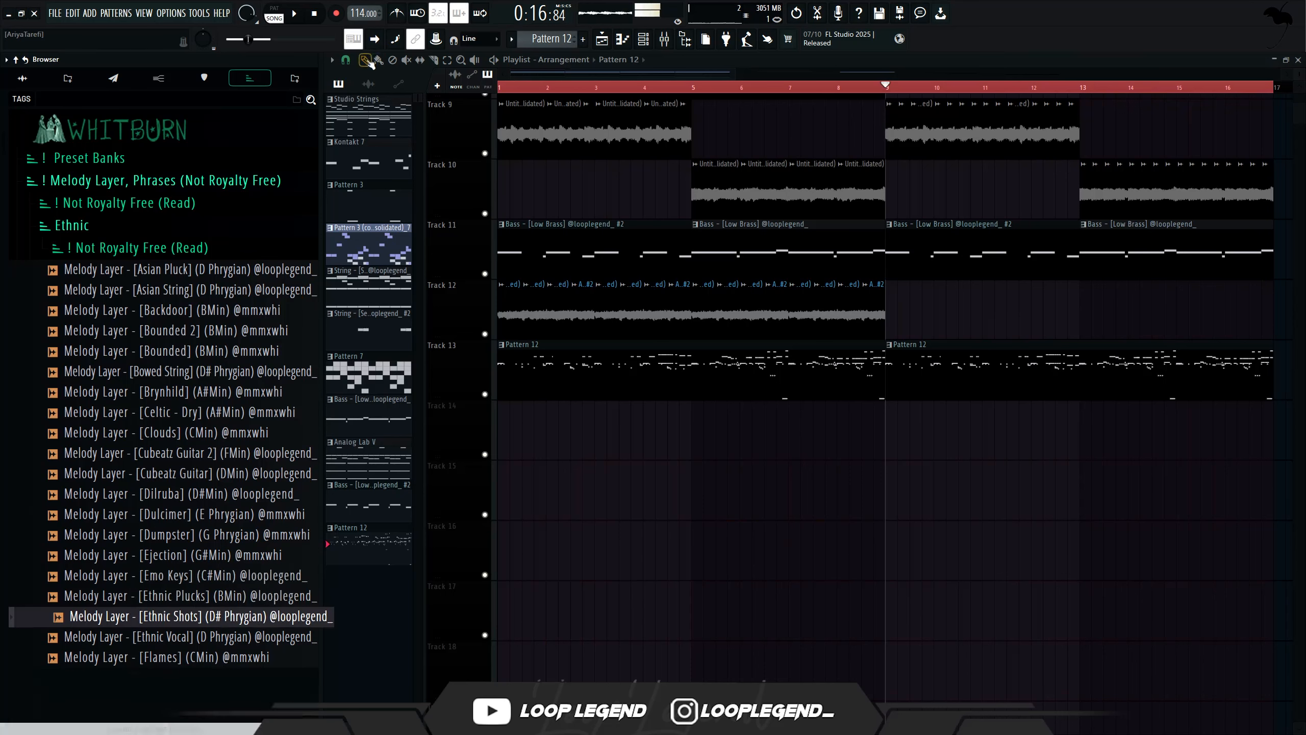
left_click(194, 638)
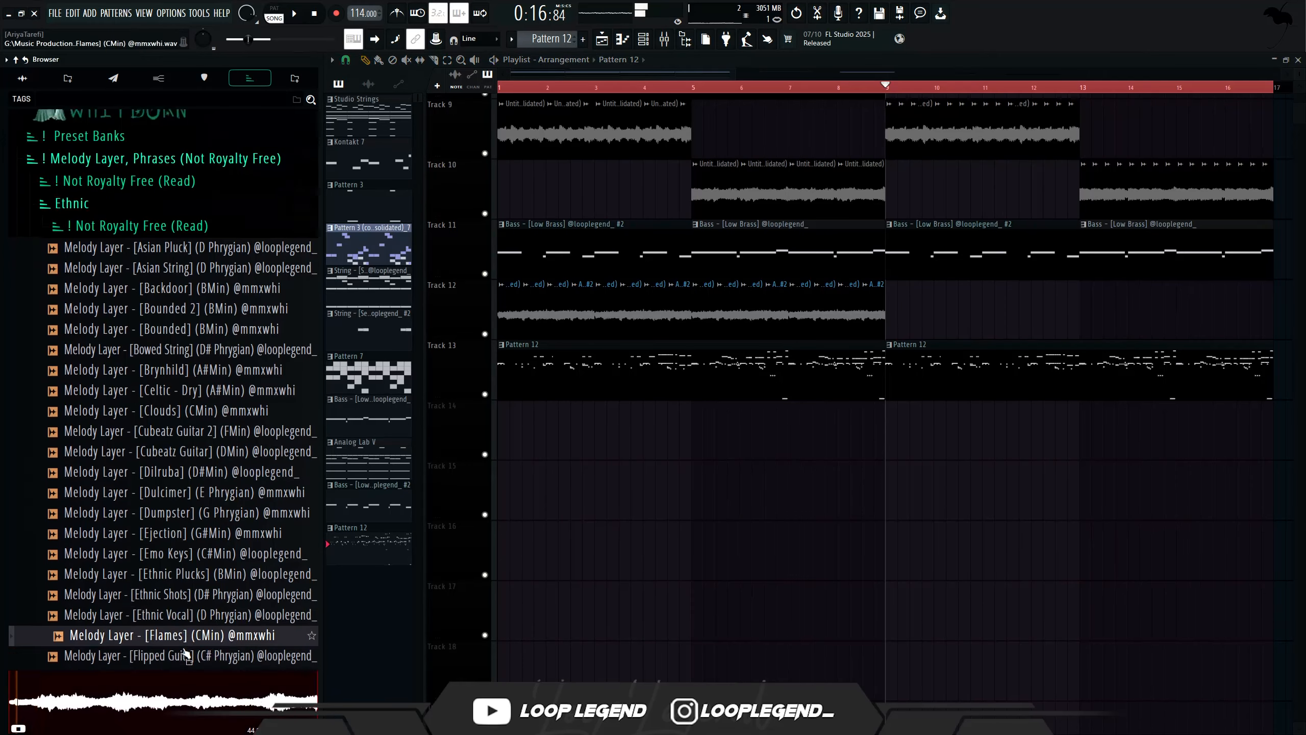
scroll(189, 658, "down", 4)
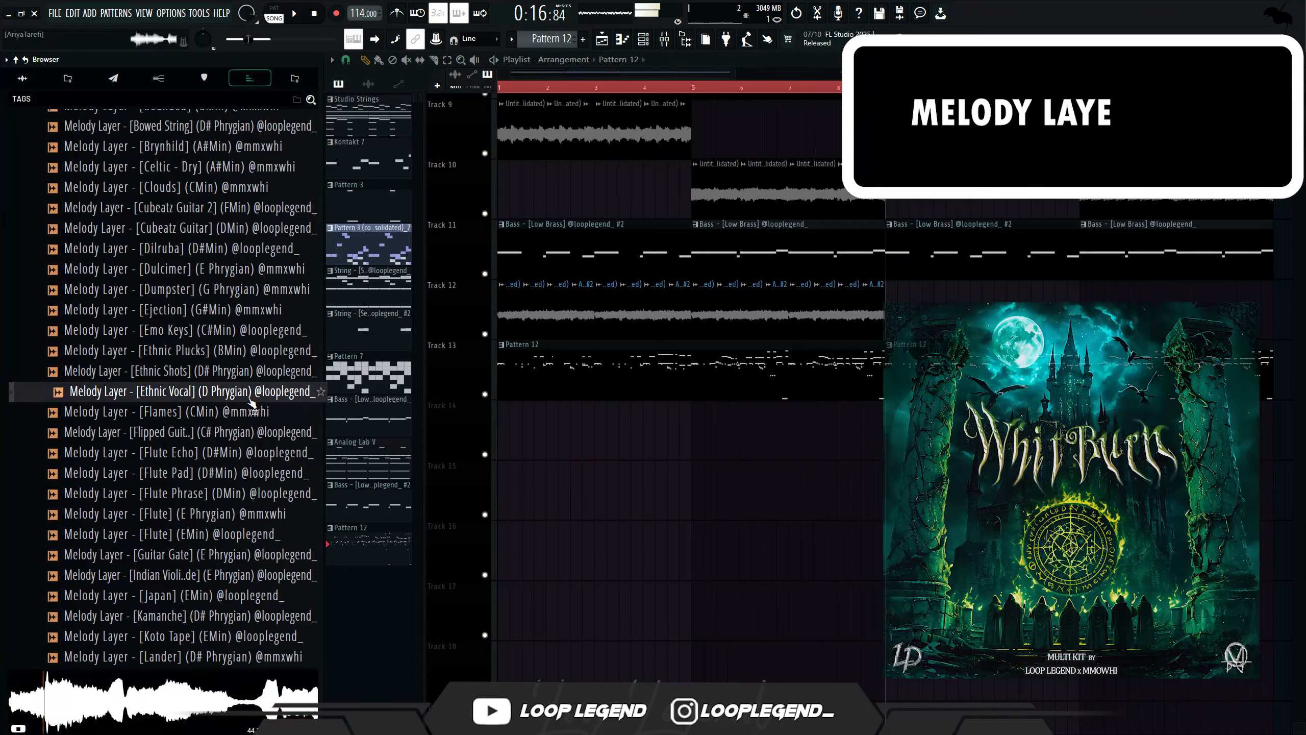
left_click_drag(252, 404, 143, 133)
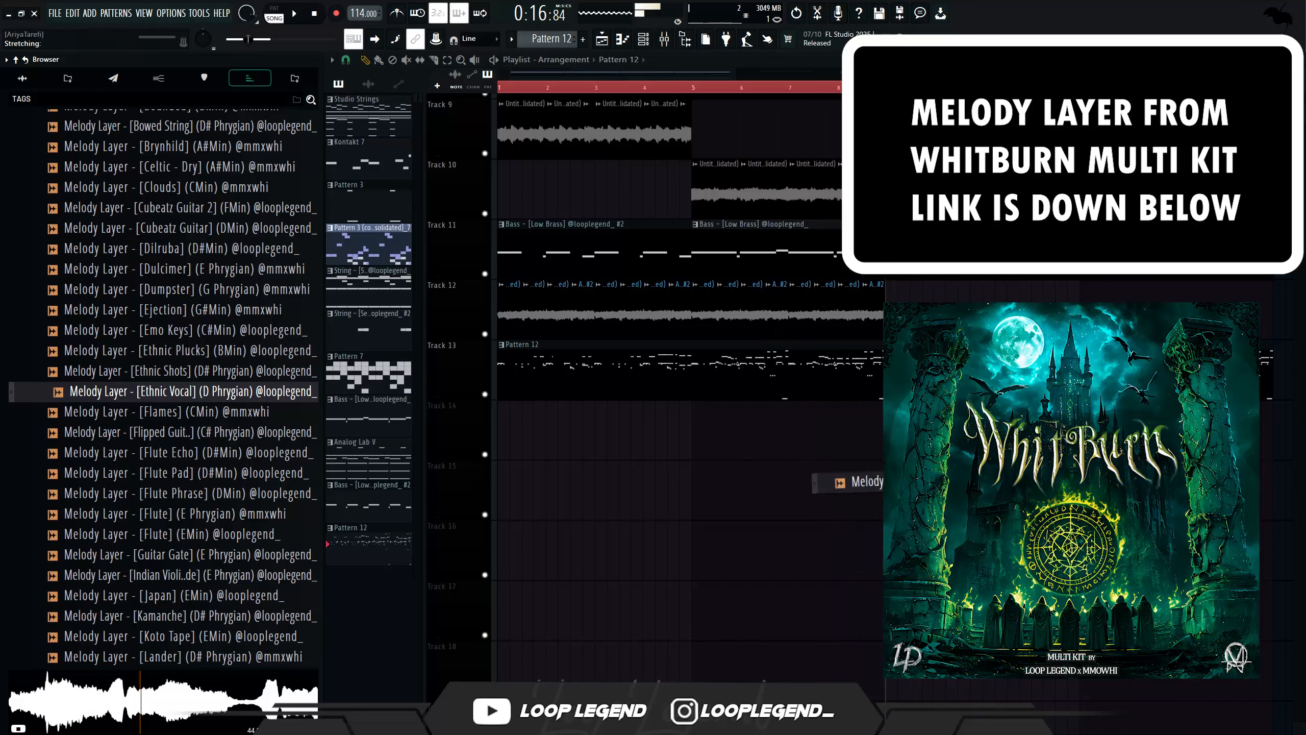
left_click_drag(818, 476, 676, 341)
left_click(585, 318)
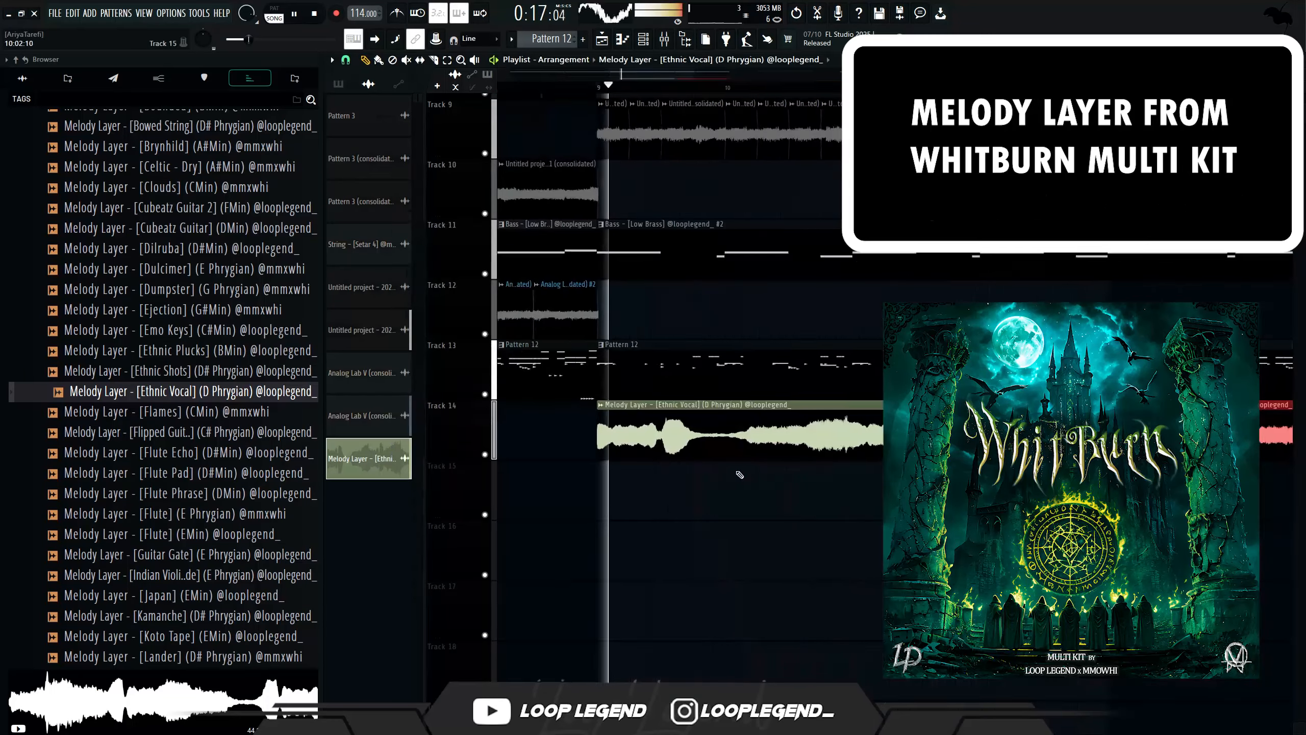
Slice the Ethnic Vocal clip at bar 10, discard the remainder and repeat the one-bar slice at bar 10
scroll(720, 455, "up", 3)
left_click_drag(717, 452, 717, 404)
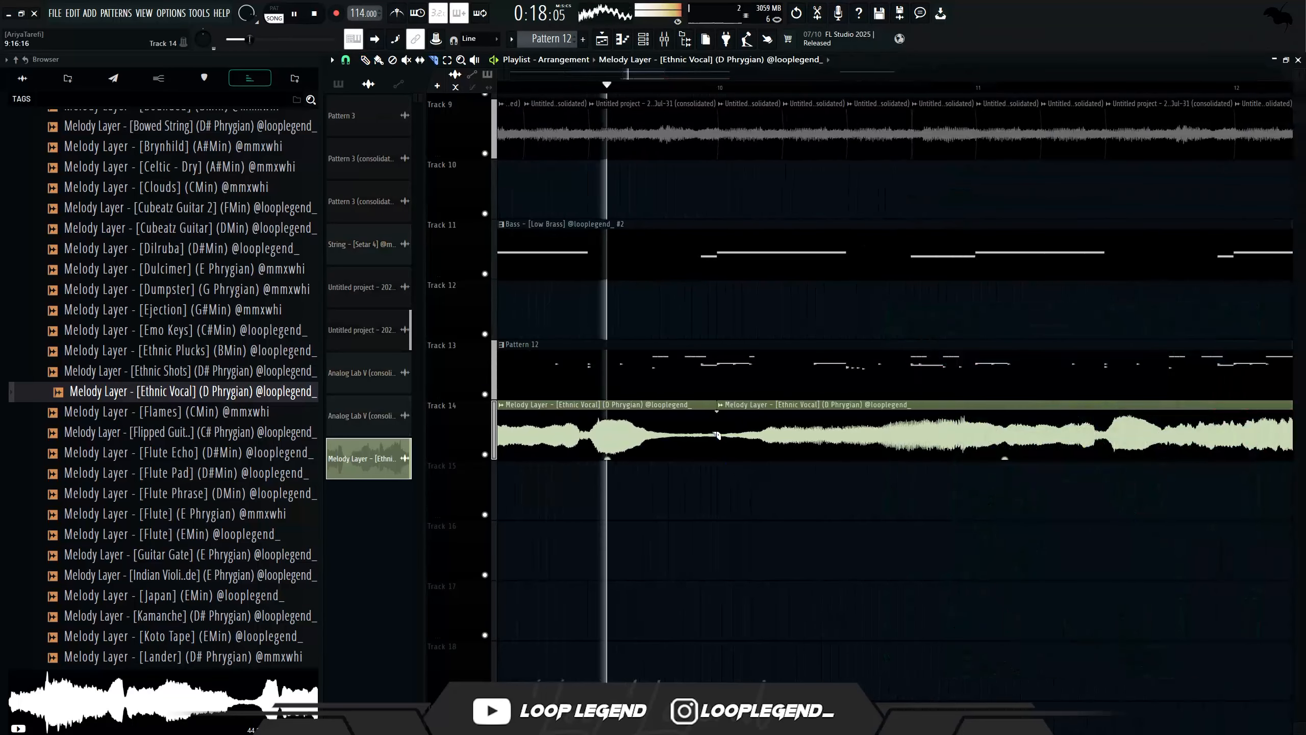
right_click(756, 438)
left_click(756, 438)
scroll(761, 448, "down", 3)
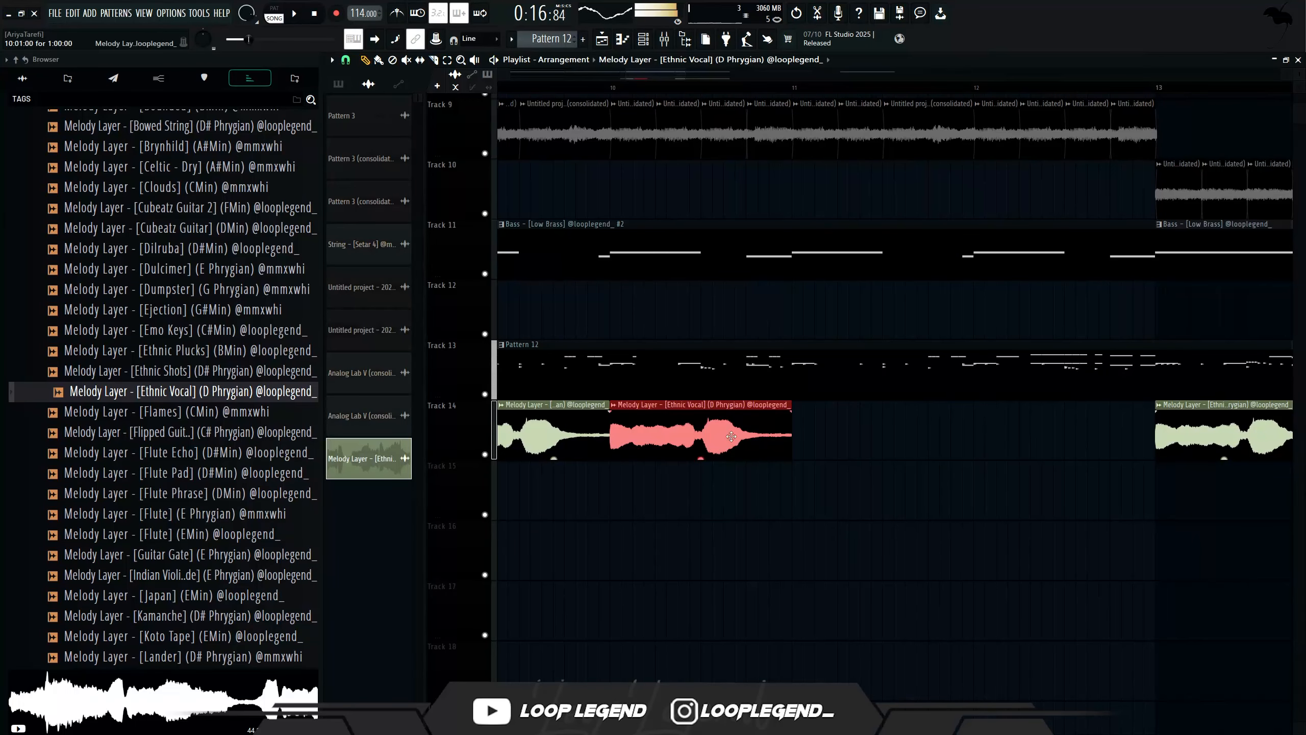
Place another Ethnic Vocal clip on Track 15, cut away its opening bar and trim the swell to end at bar 11
left_click_drag(735, 428, 906, 466)
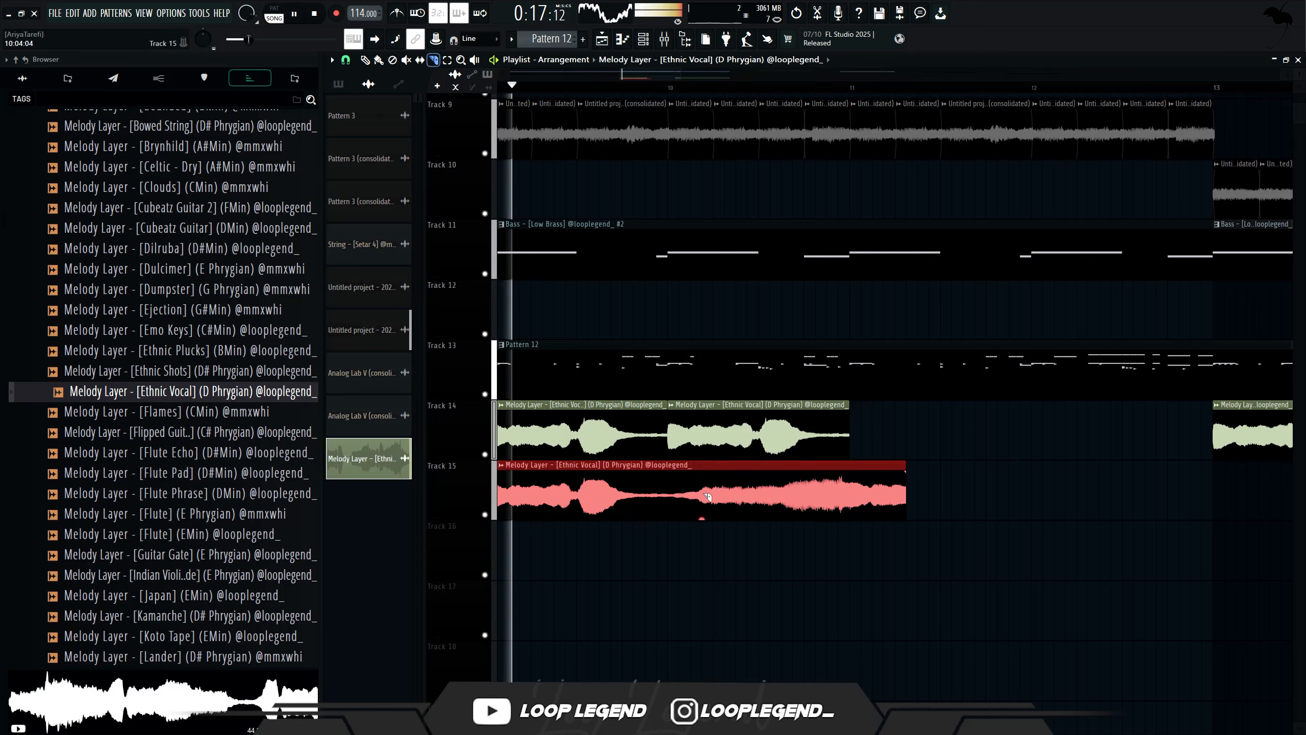
left_click(663, 495)
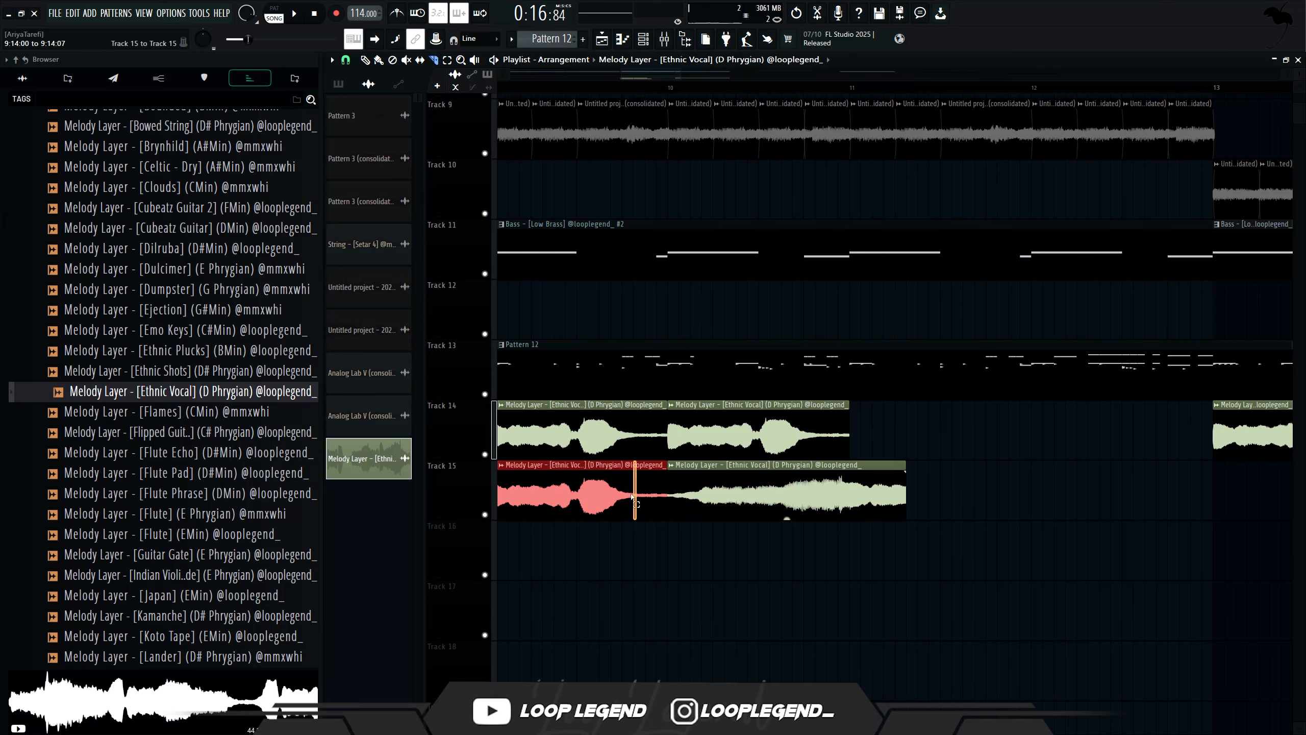
key("Delete")
left_click_drag(706, 490, 798, 490)
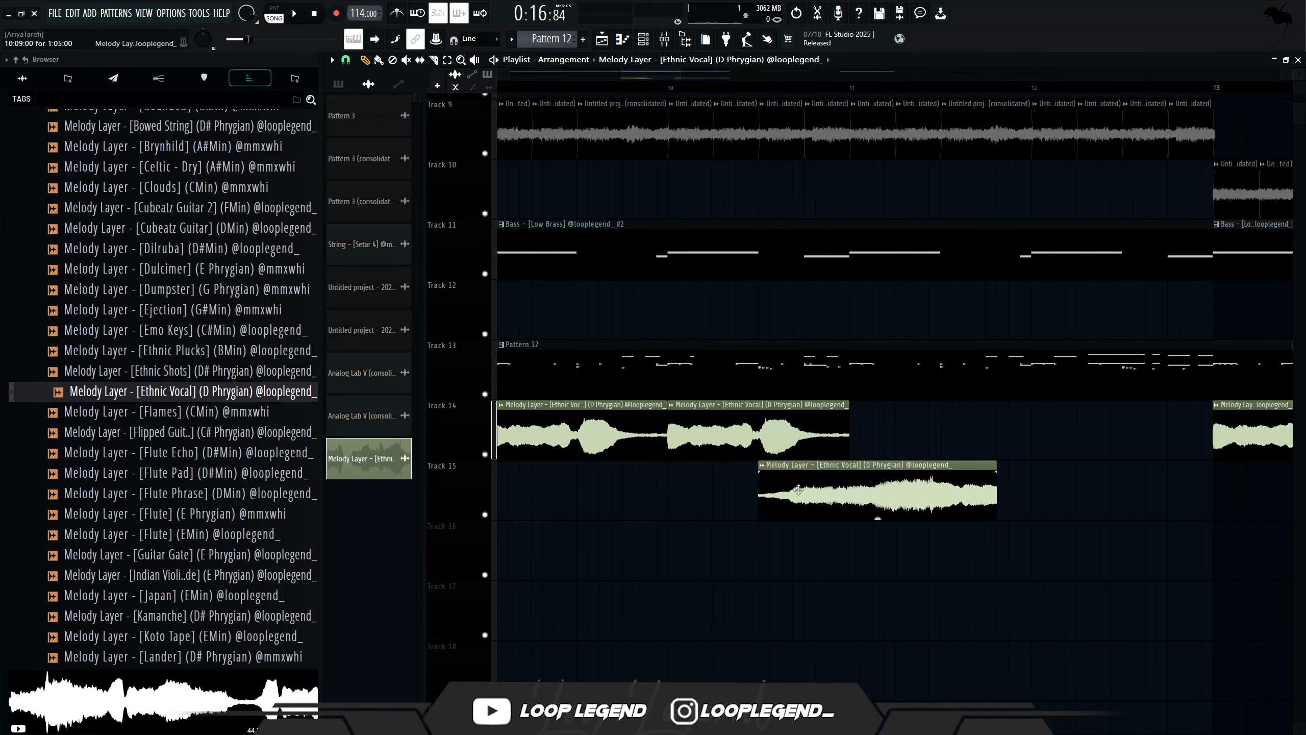
left_click(852, 493)
key("Delete")
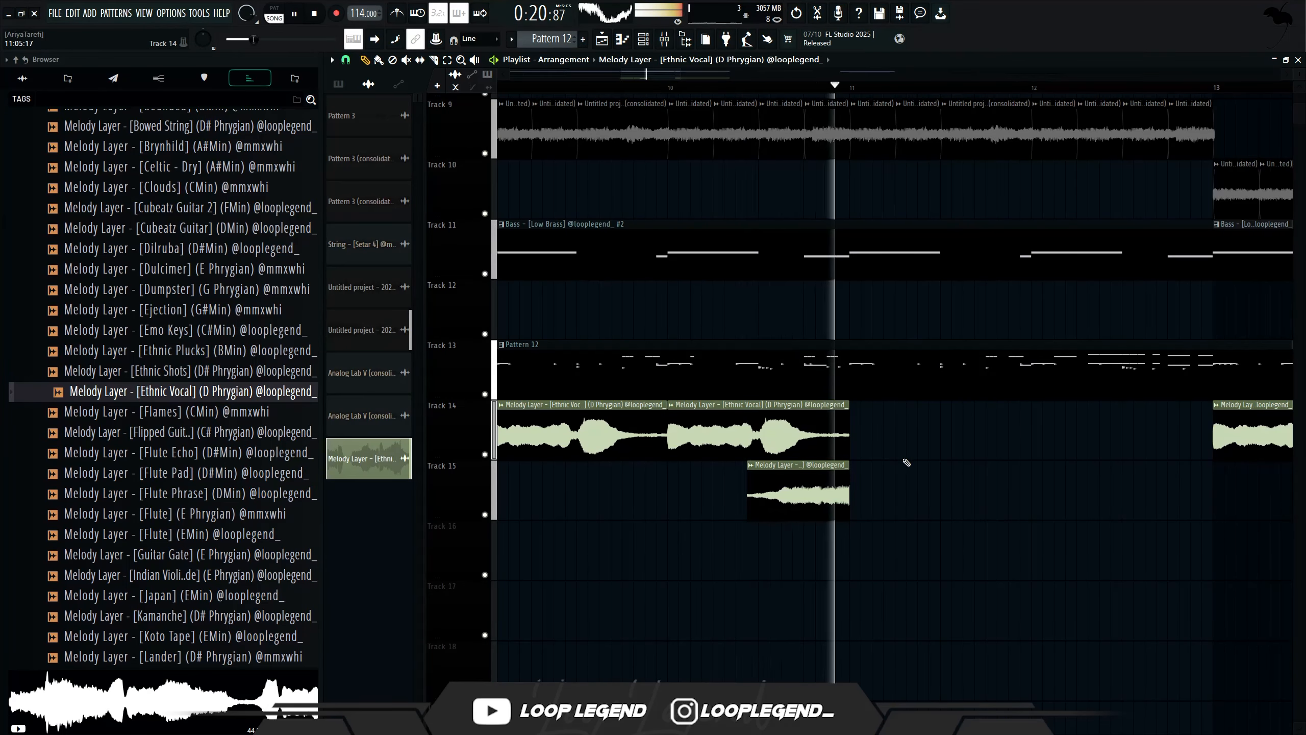
Duplicate the vocal slices through bar 16 and move the full-length Ethnic Vocal clip to the end of Track 15
scroll(906, 462, "down", 5)
key("ctrl+b")
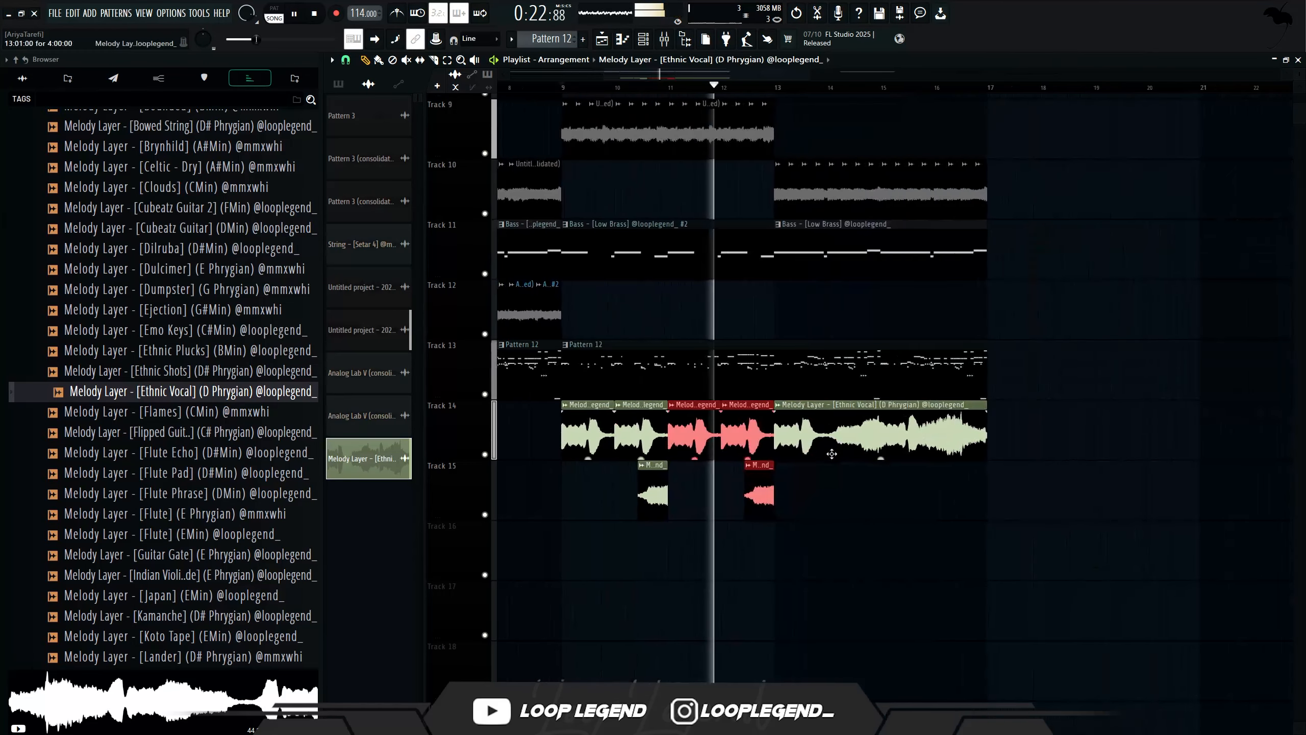
left_click_drag(832, 453, 1011, 453)
key("ctrl+b")
key("ctrl+b")
left_click_drag(1091, 448, 1090, 508)
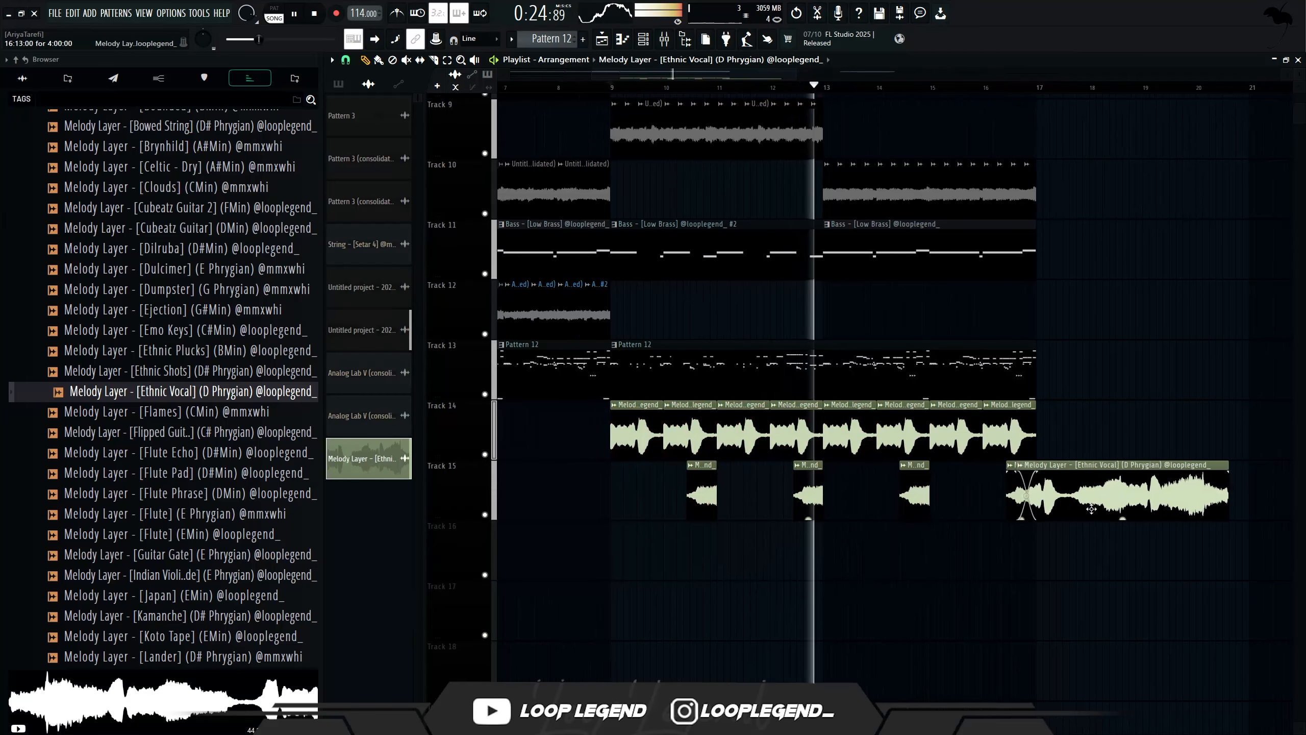
Audition Guitar Gate, Indian Violin Slide and Japan, then place Indian Violin Slide on Track 16 at bar 1, pitched down 200 cents
left_click(237, 554)
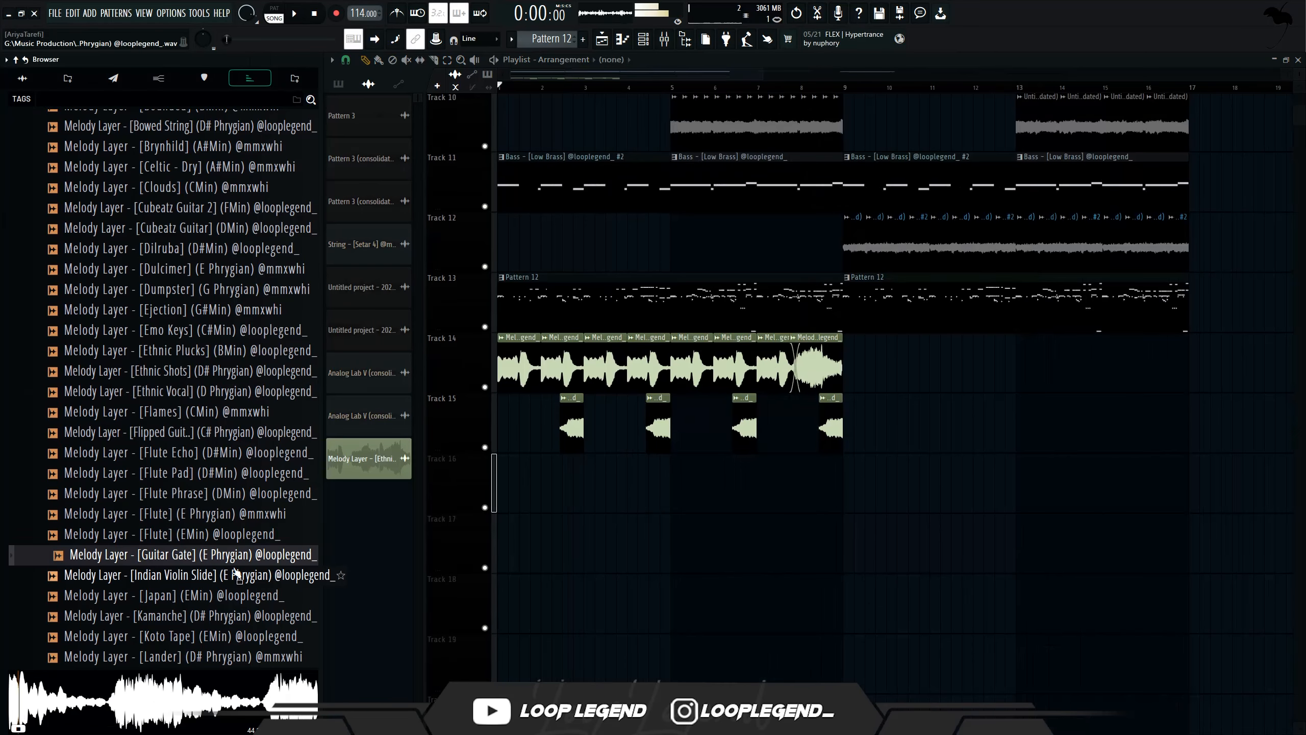
left_click(237, 574)
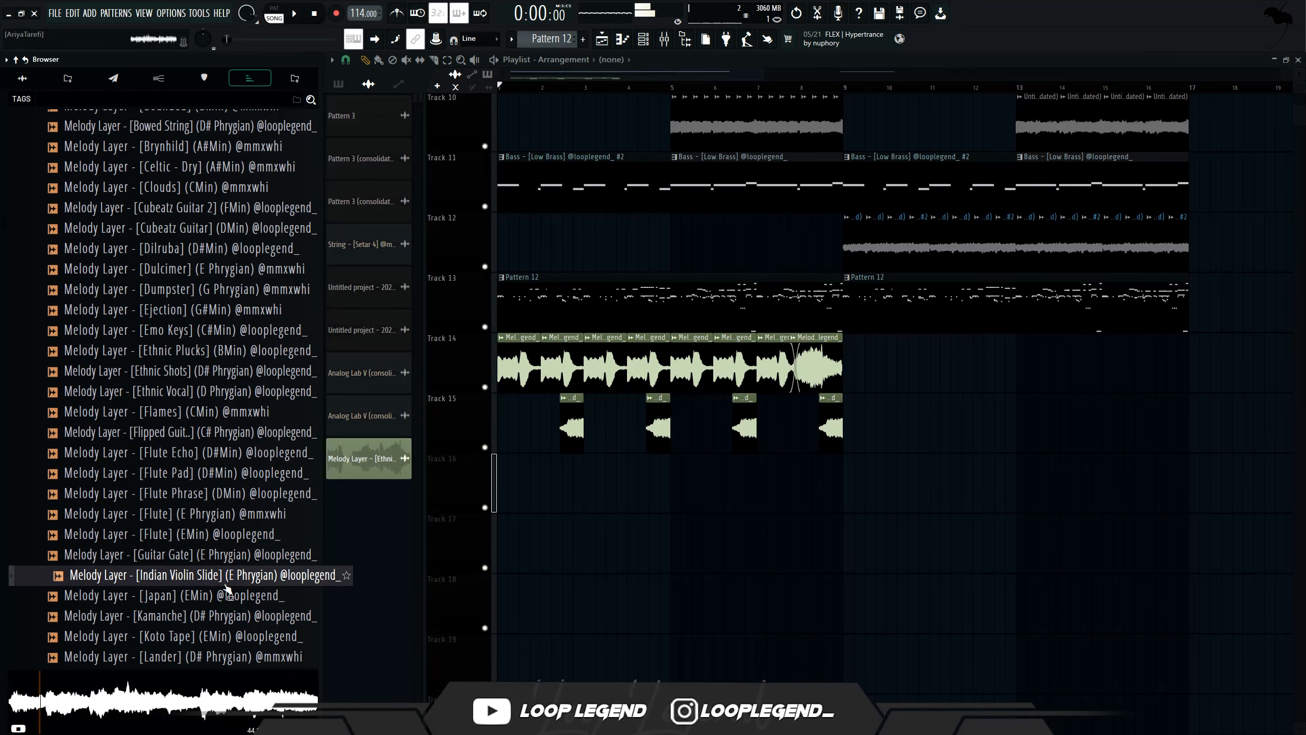
left_click(255, 597)
left_click_drag(242, 575, 556, 494)
double_click(556, 494)
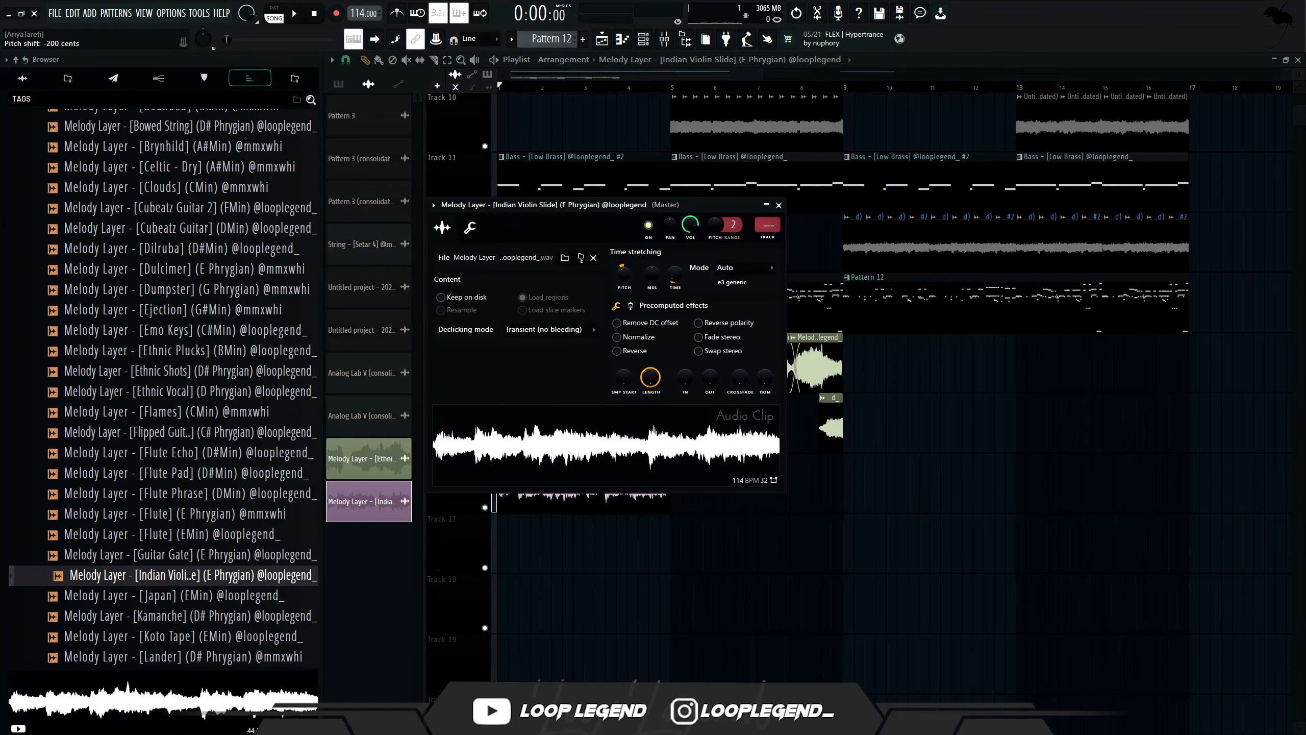
Slice the Indian Violin Slide clip after its opening phrase in bar 1 and fade out the first slice
scroll(531, 402, "up", 4)
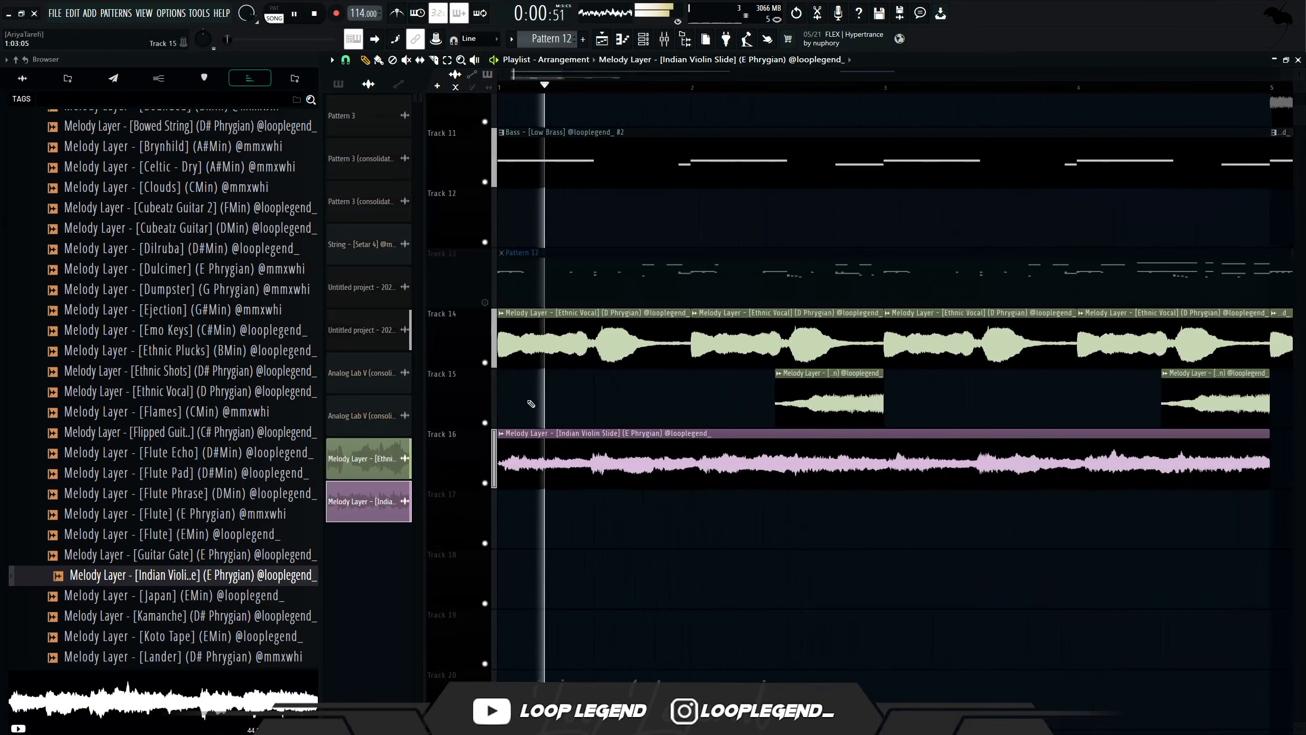
key("space")
scroll(546, 416, "up", 3)
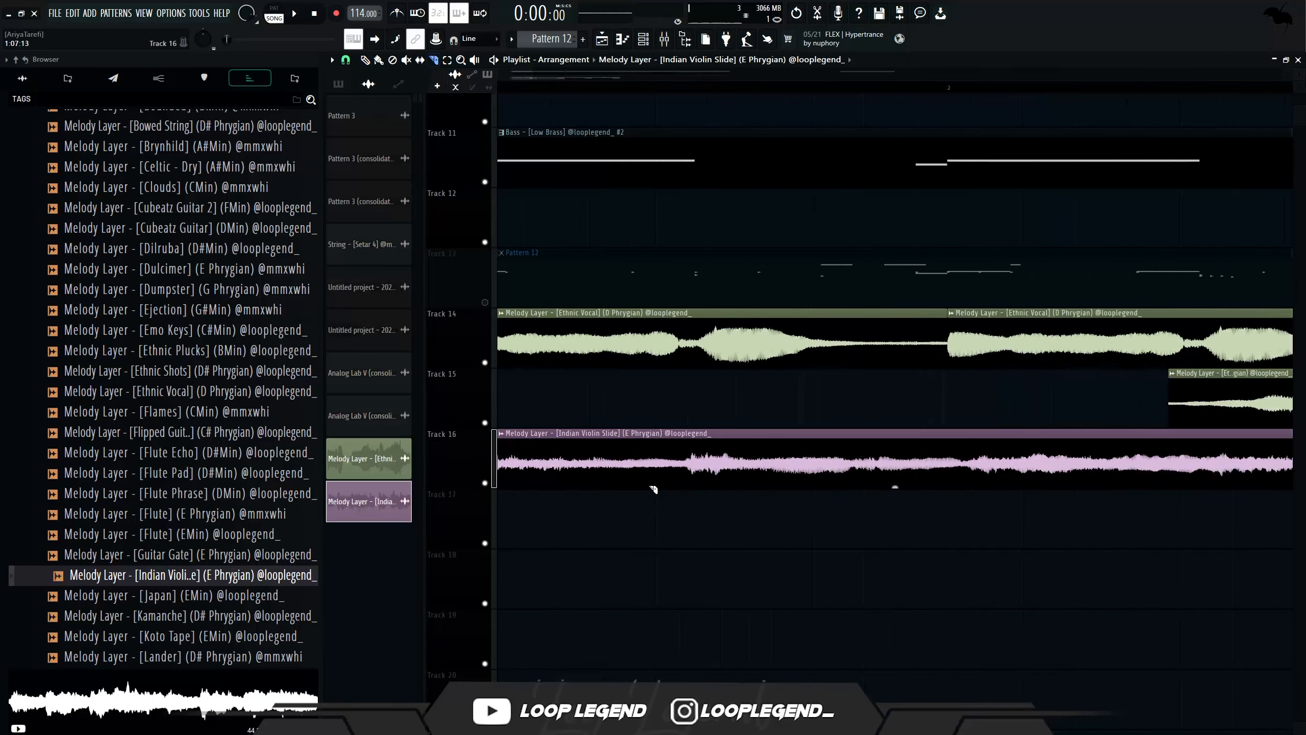
scroll(558, 438, "down", 3)
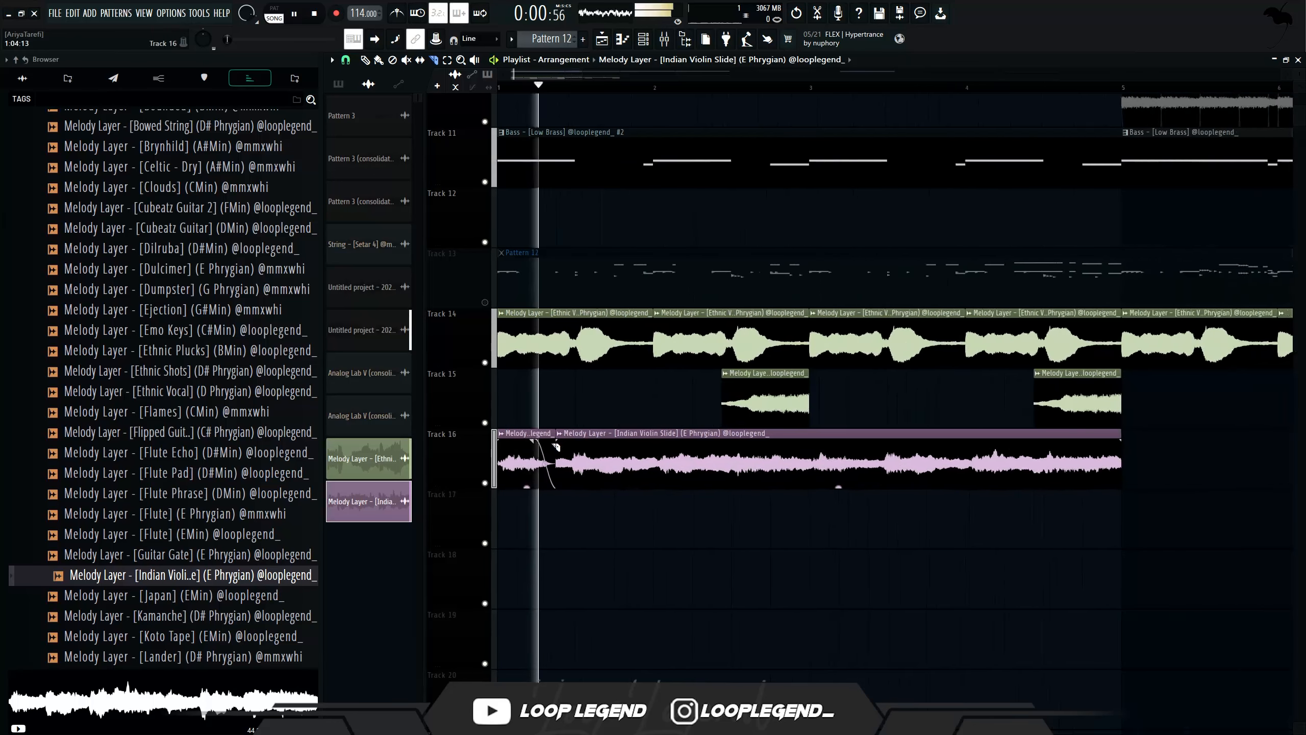
key("space")
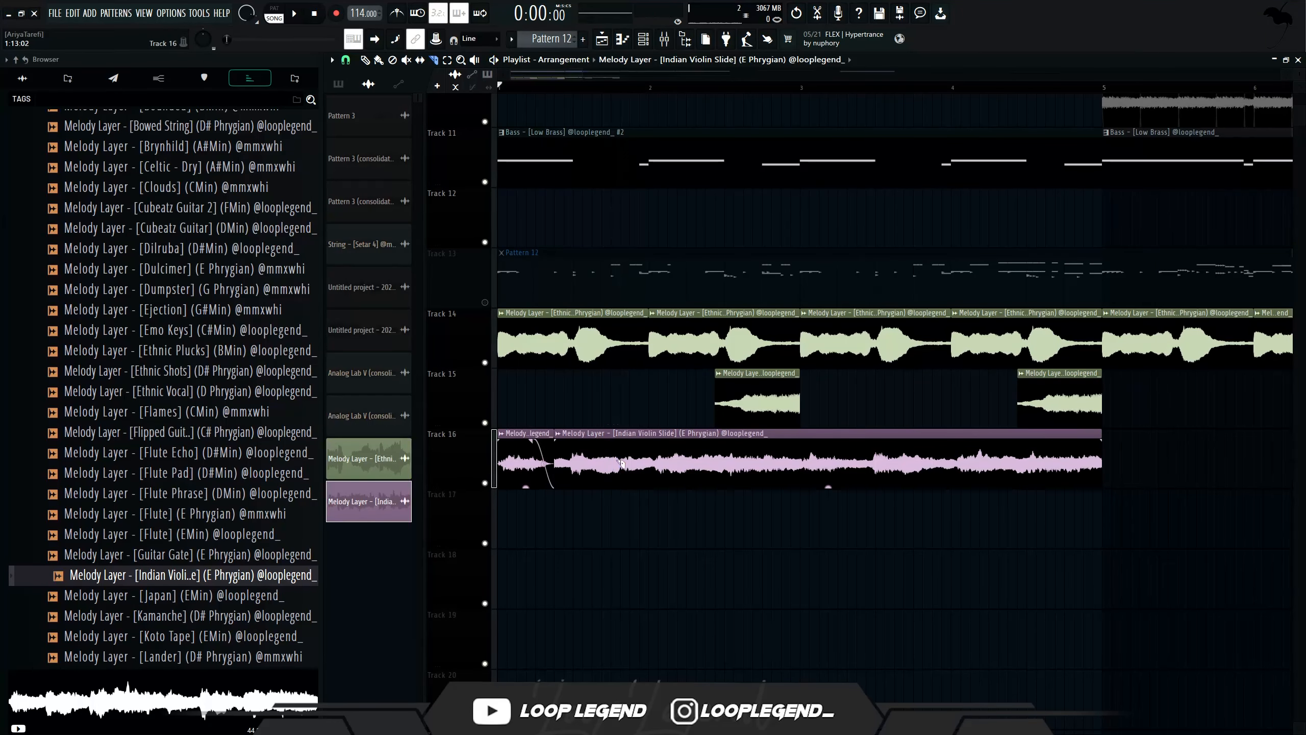
Remove the violin section after the opening slice and move the remaining clip to start at bar 2
key("Delete")
key("space")
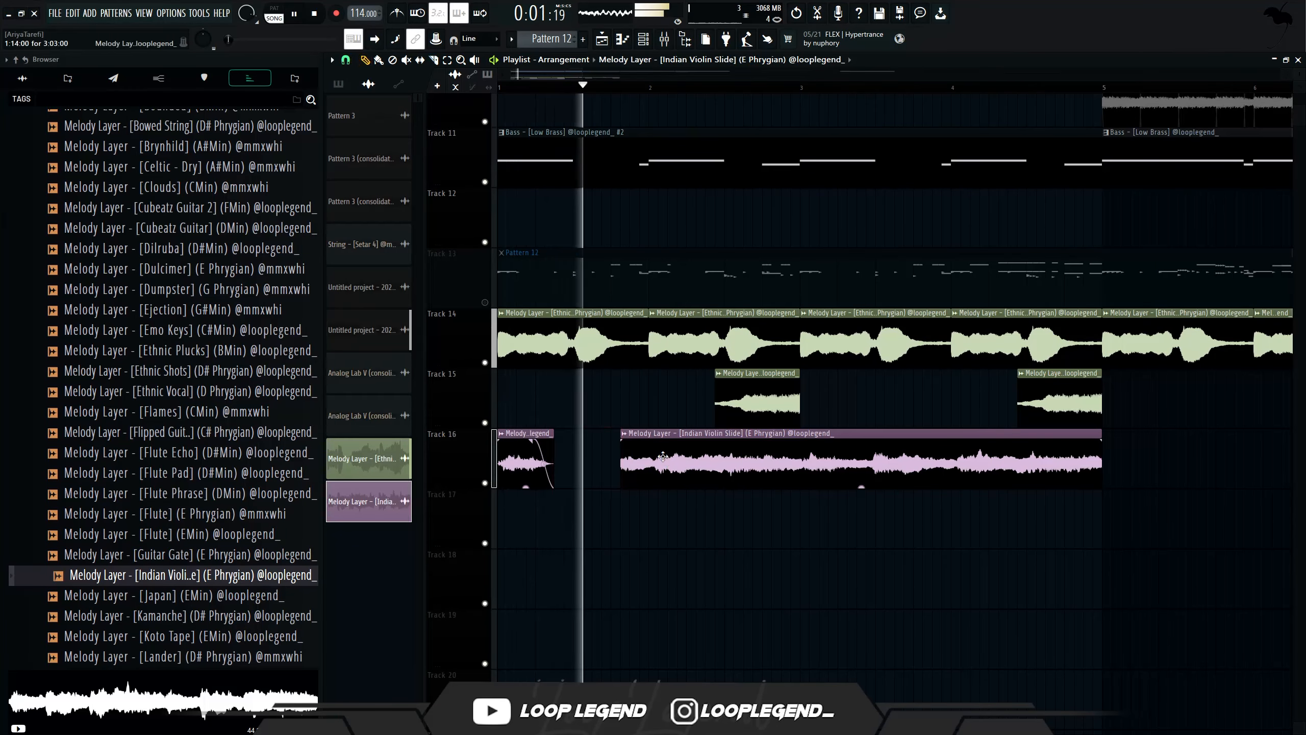
left_click_drag(658, 464, 685, 462)
scroll(636, 443, "up", 3)
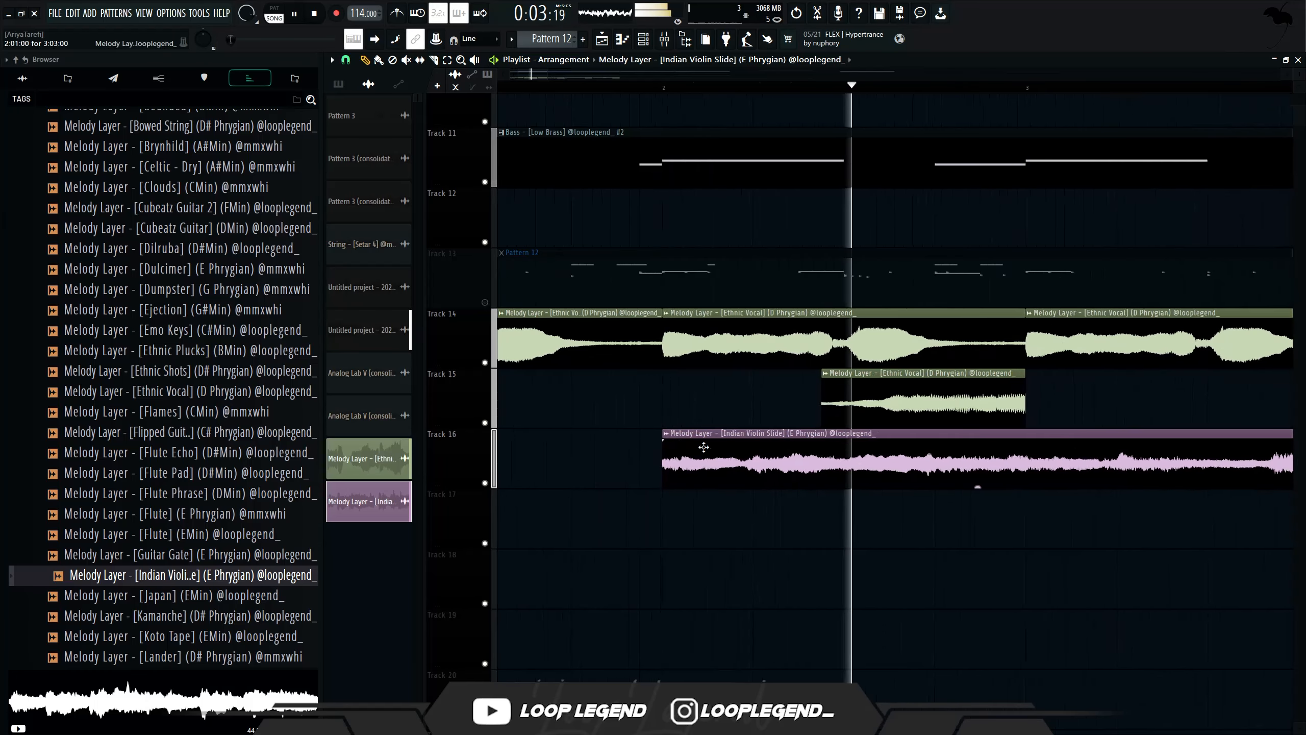
key("space")
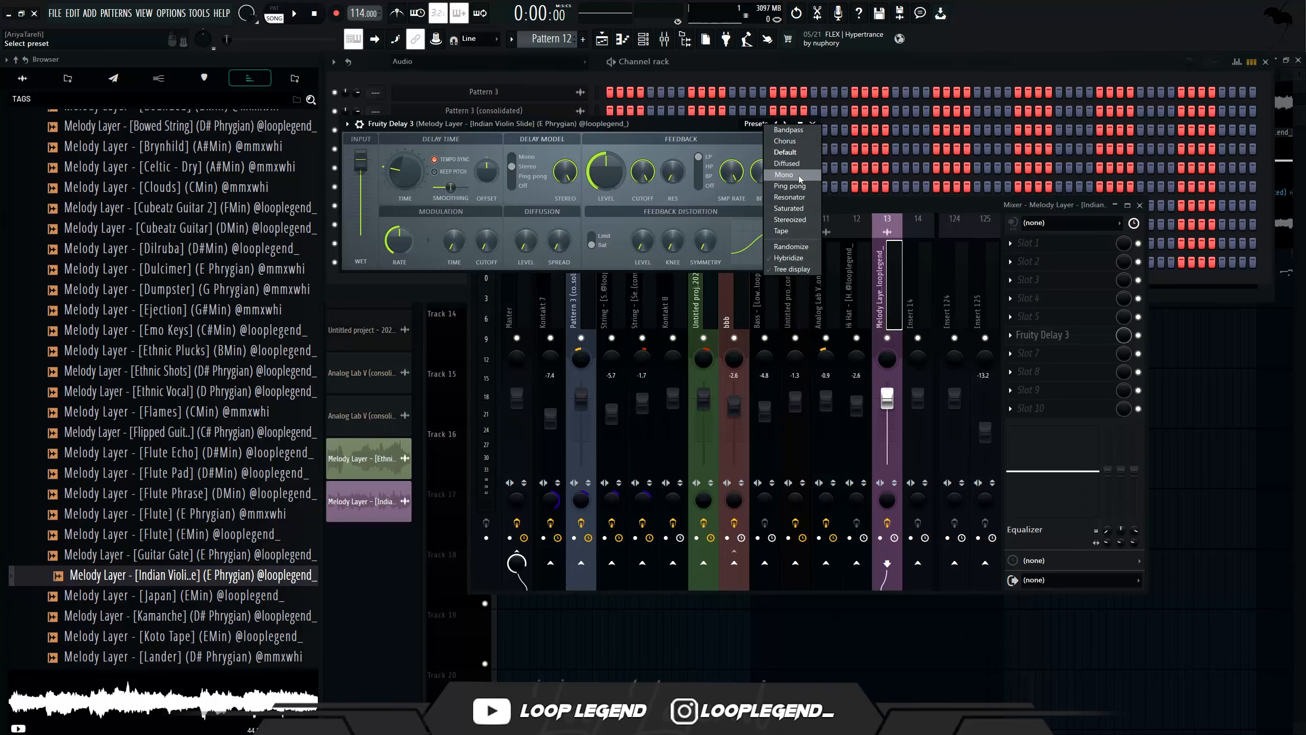
Apply the Ping pong preset to Fruity Delay 3 on the violin's mixer track and close the bbbbbb insert's Parametric EQ 2
left_click(792, 185)
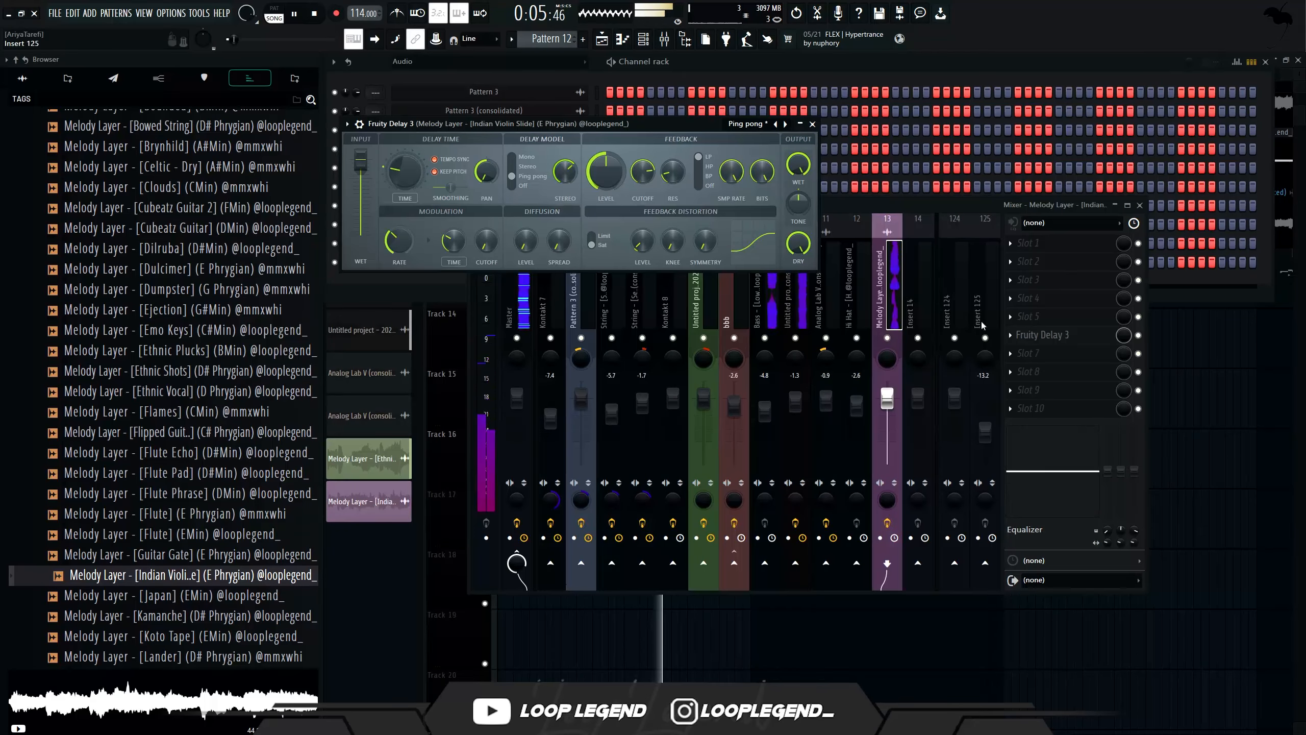
left_click(1009, 319)
left_click(540, 294)
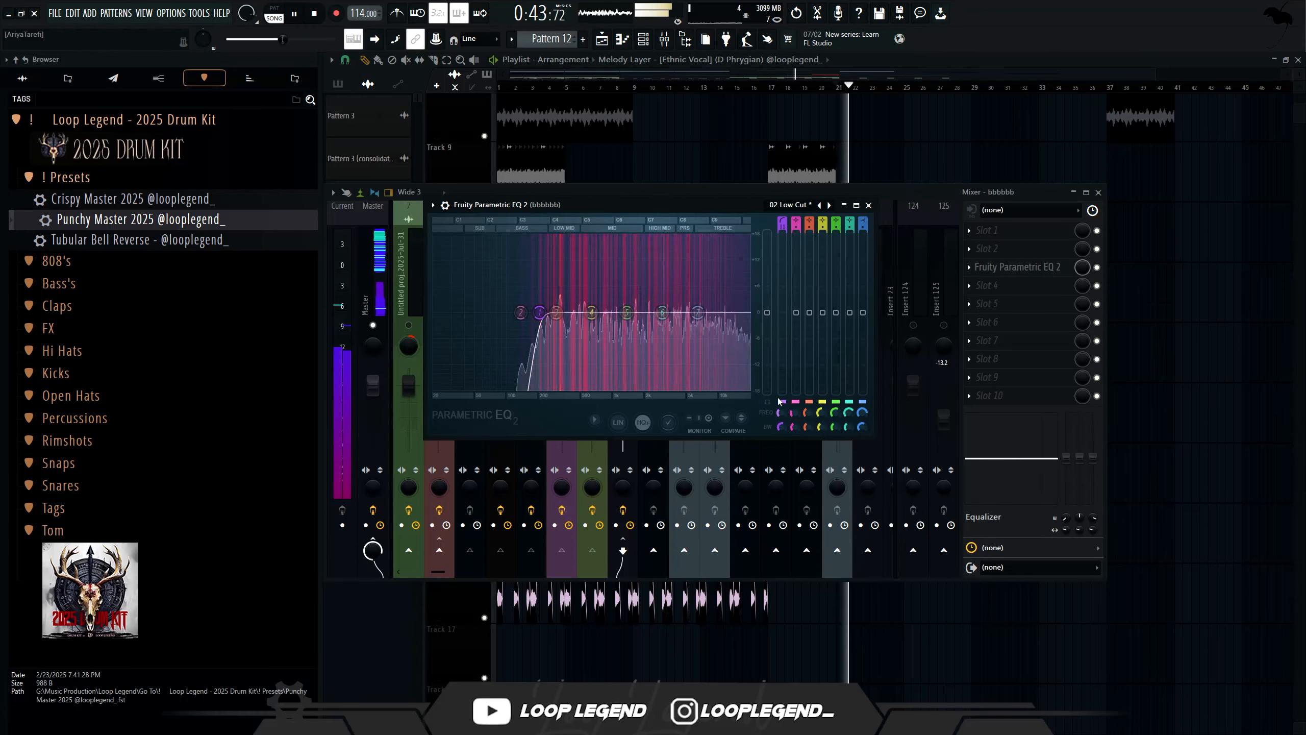
left_click(869, 204)
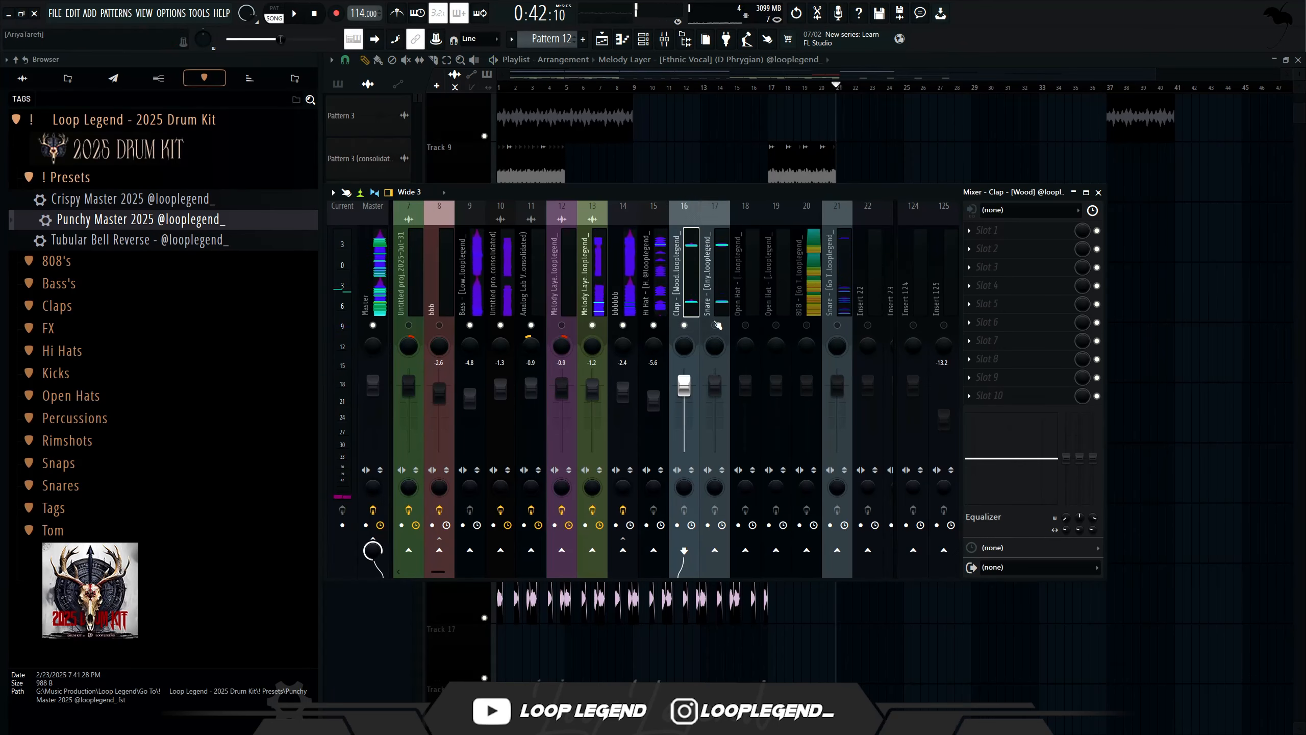
key("space")
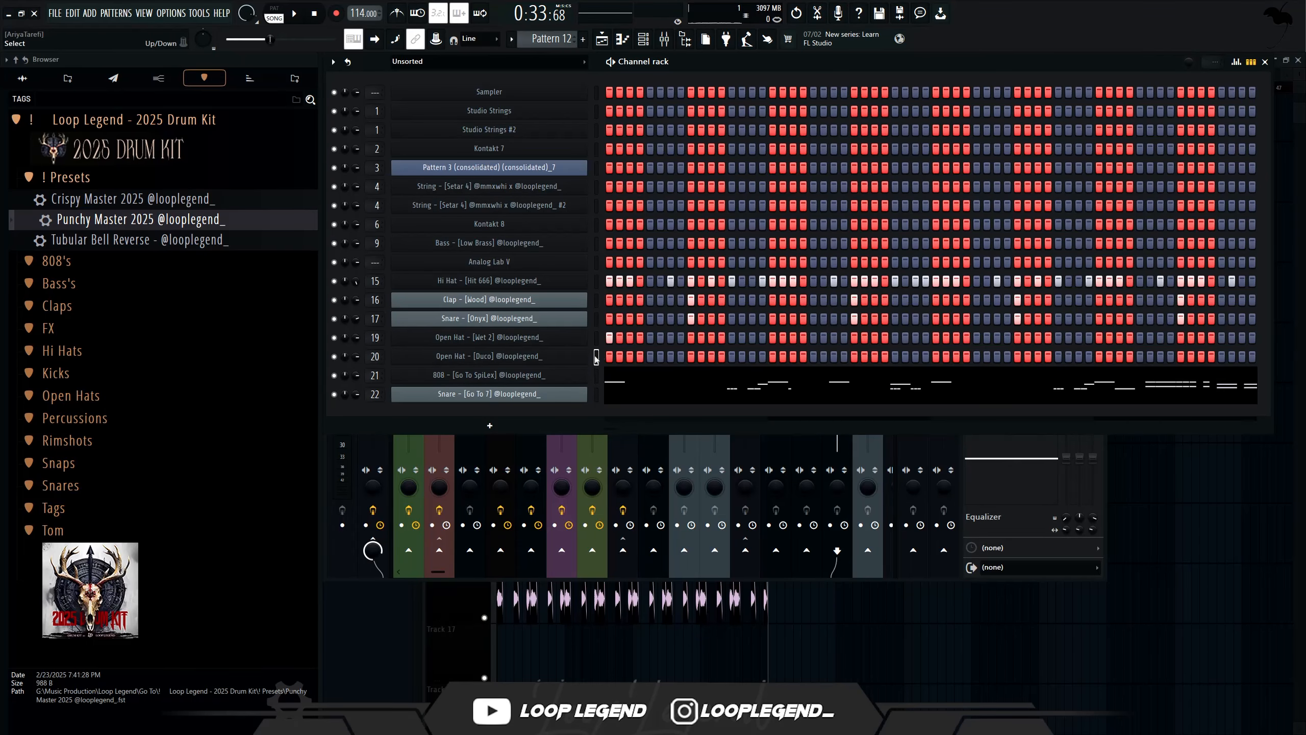
Paste the 808 notes into the Open Hat - [Duco] channel, transpose them down a semitone and delete the first note of bar 1
key("ctrl+v")
key("space")
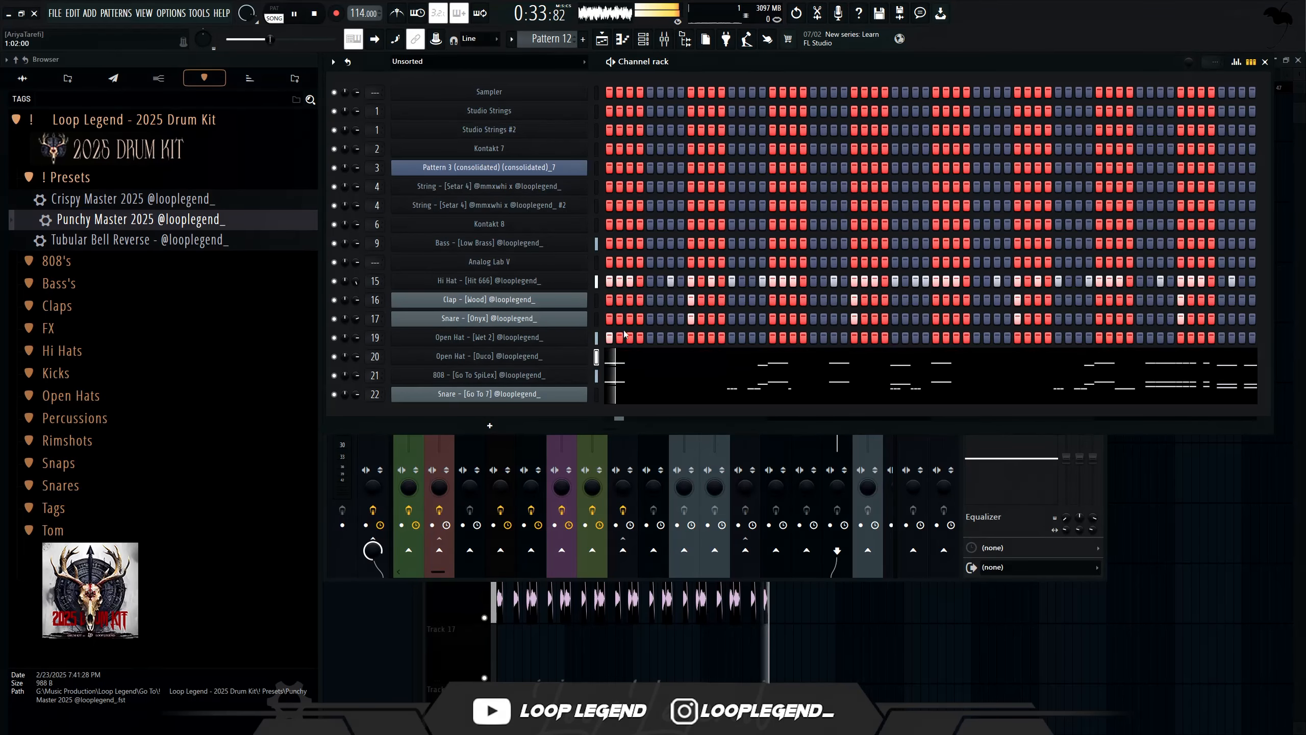
left_click(618, 359)
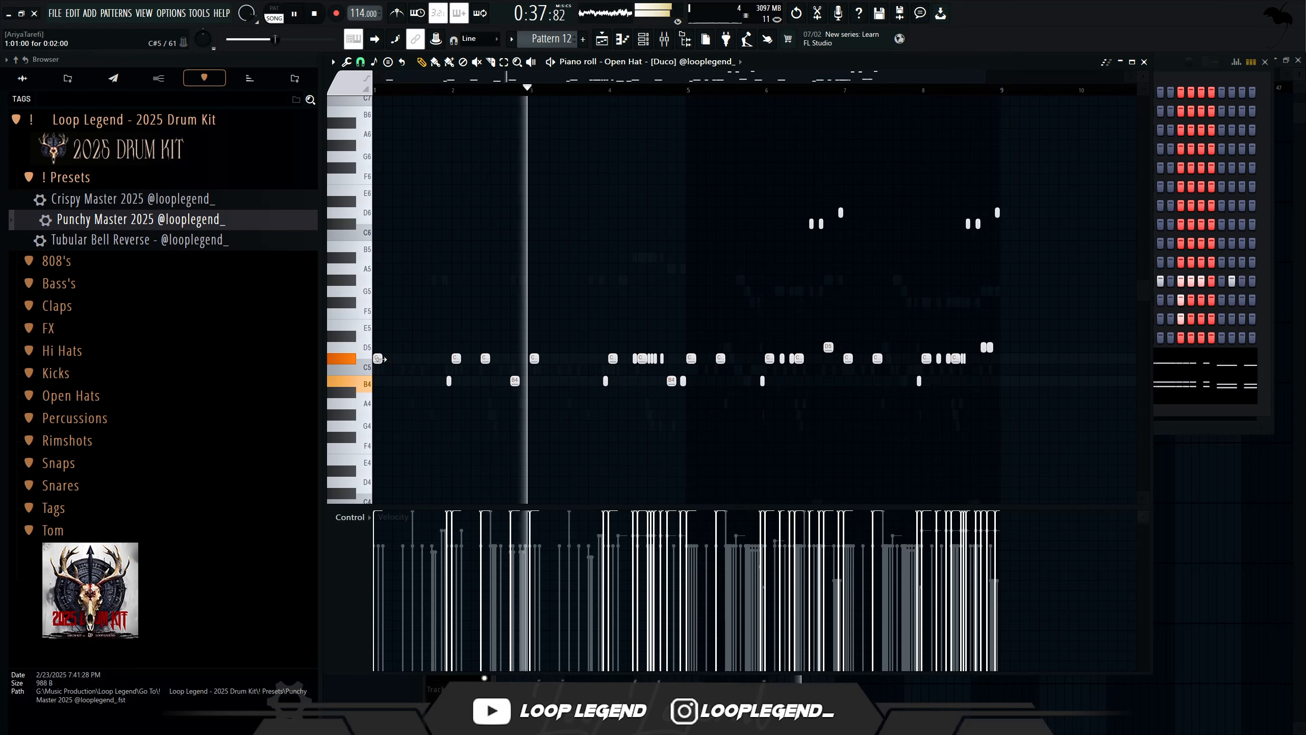
key("Down")
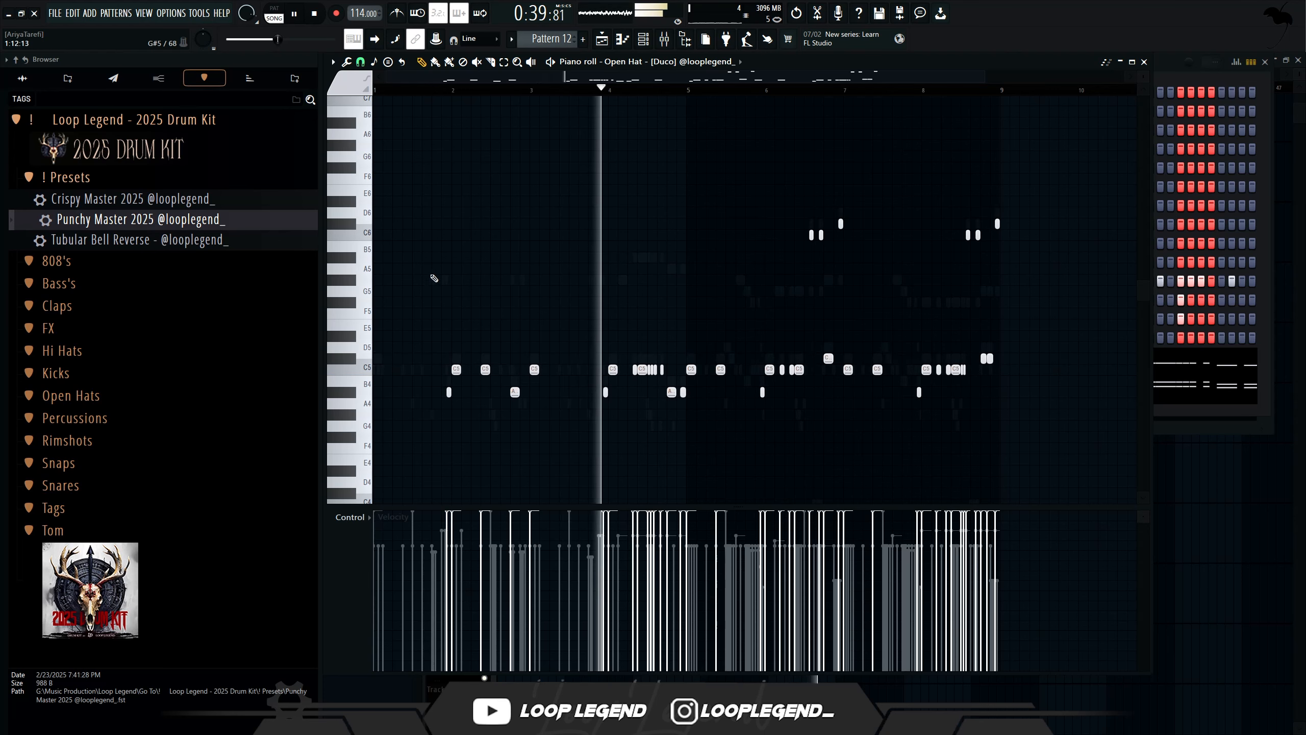
Solo the 808 on mixer insert 21 and play the song to hear it alone
key("F9")
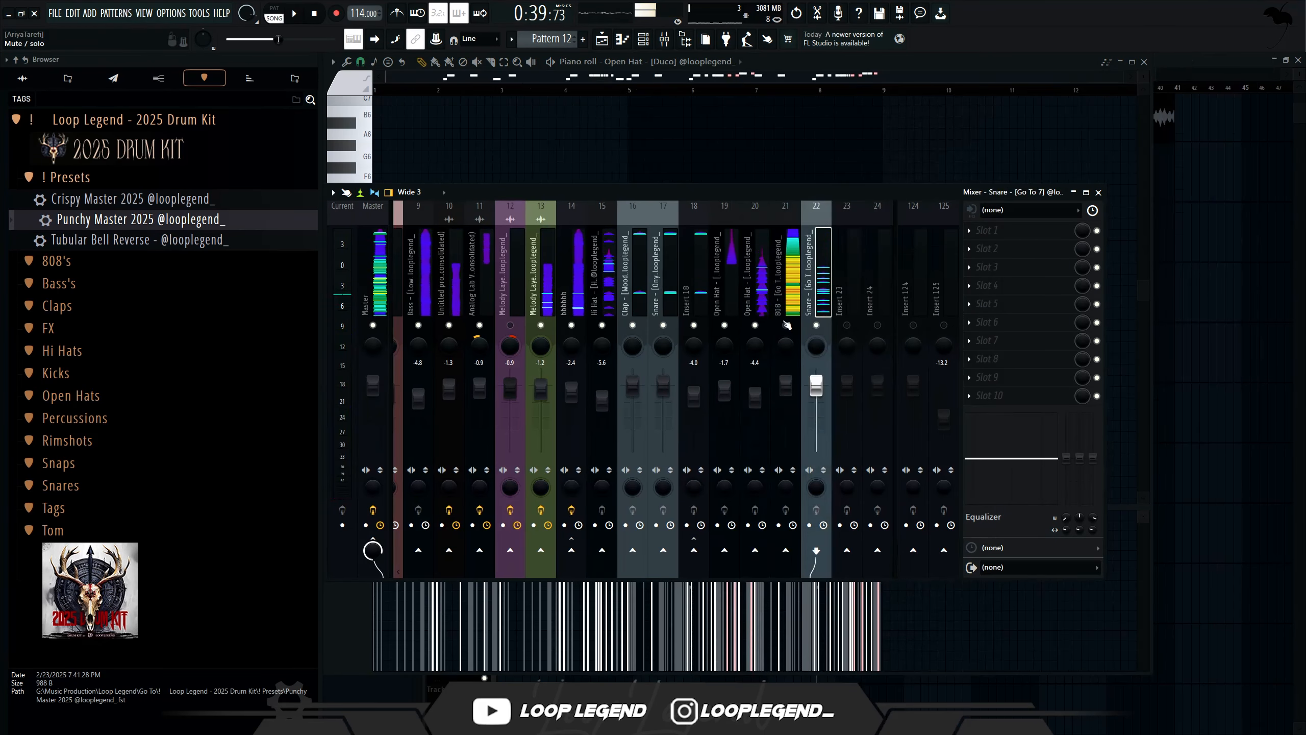
left_click(786, 325)
key("space")
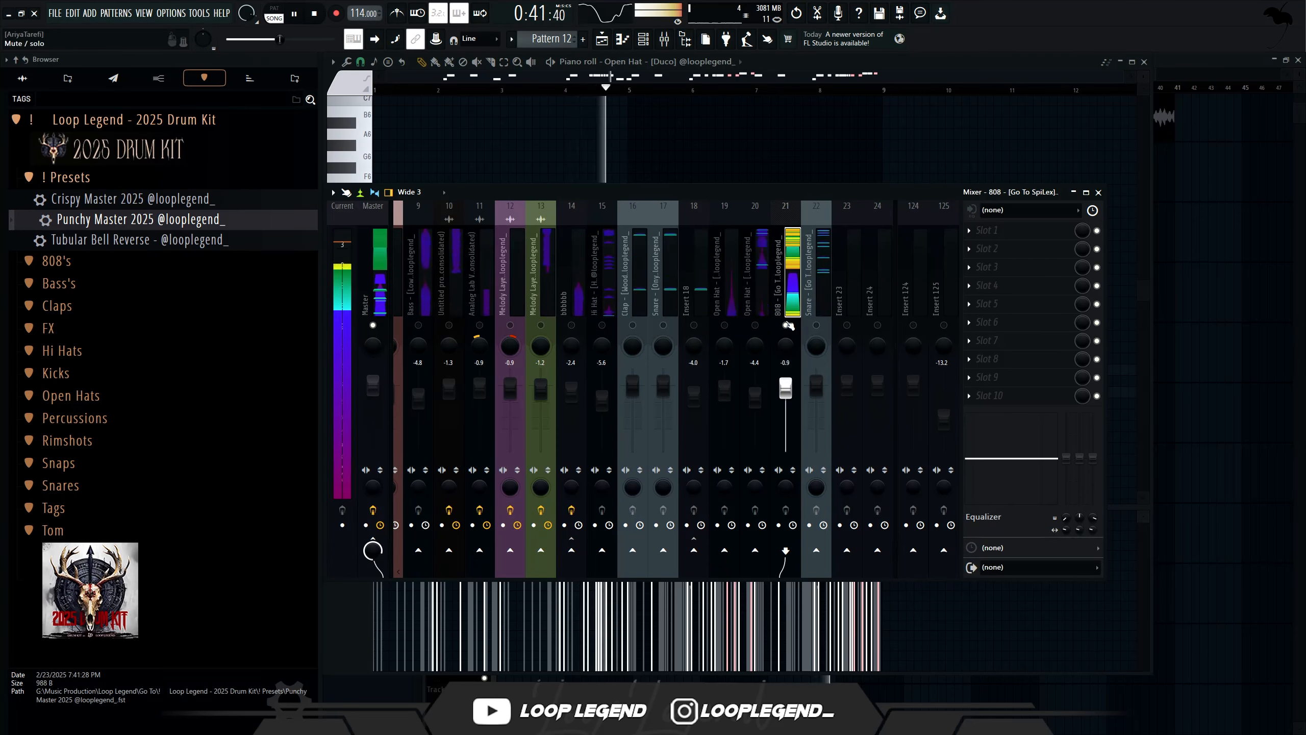
Clear the open windows, return to the playlist and place Woodwind - [Tin Whistle] on Track 17 at bar 9
key("F12")
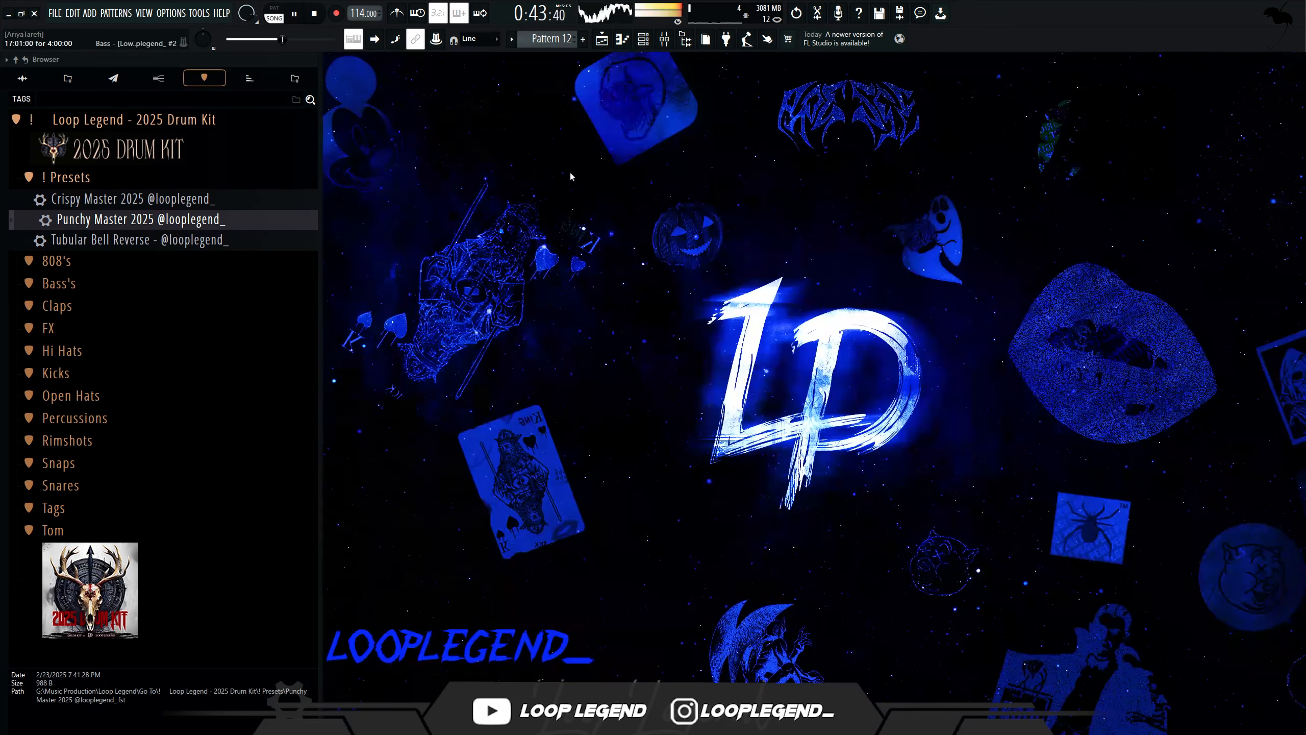
key("F5")
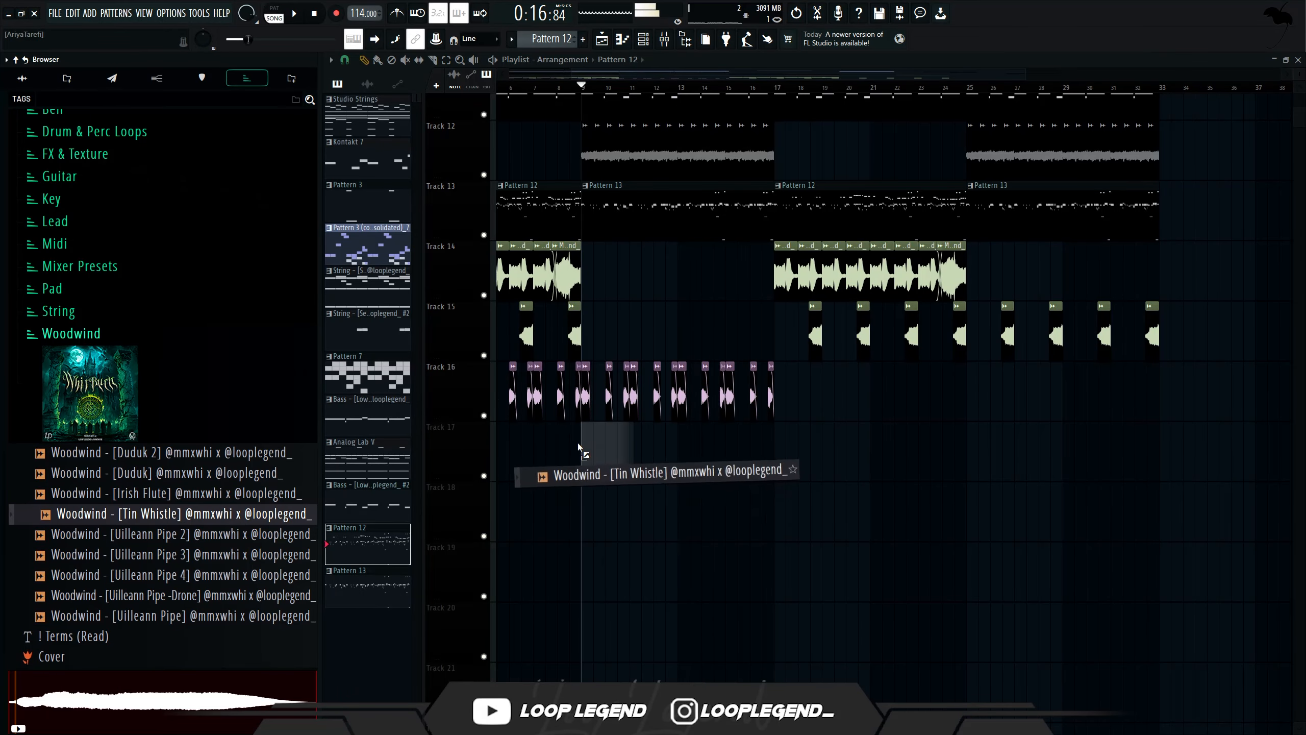
left_click_drag(578, 443, 580, 447)
scroll(580, 447, "up", 3)
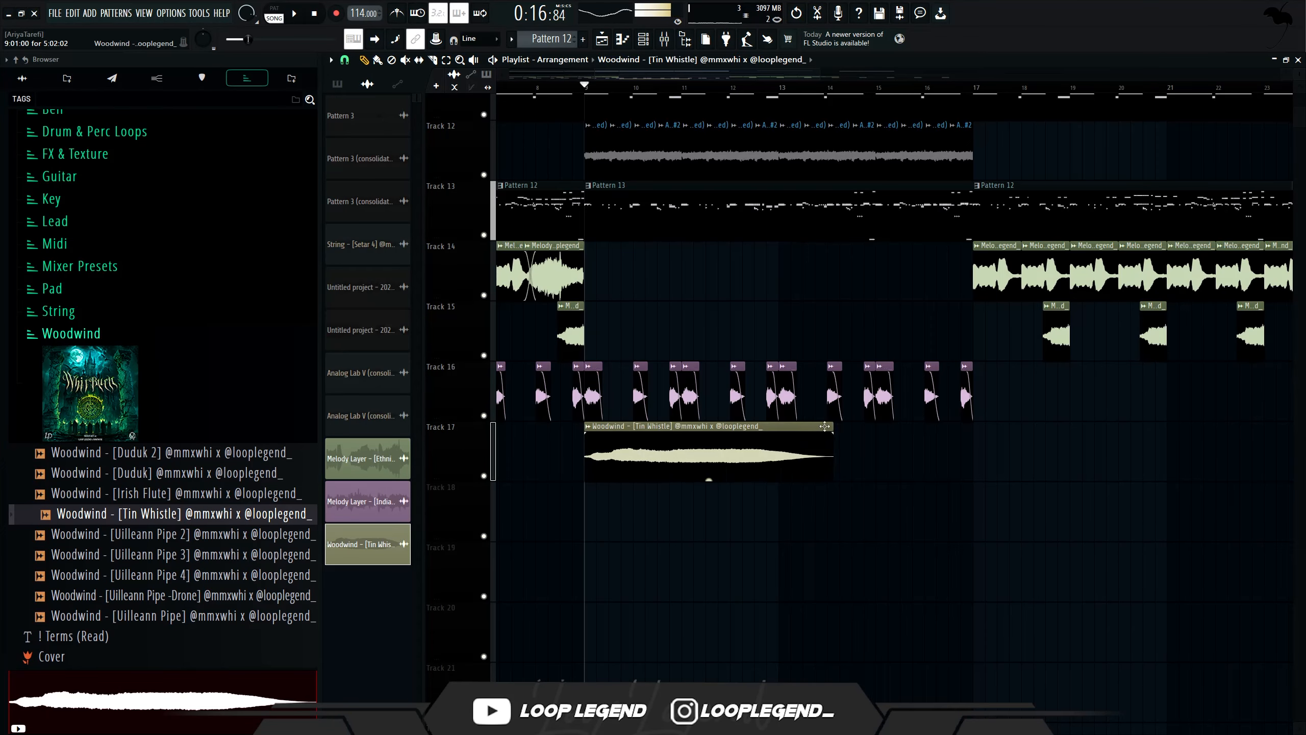
Play the song and time-stretch the Tin Whistle clip on Track 17 to about three bars long
key("space")
double_click(821, 437)
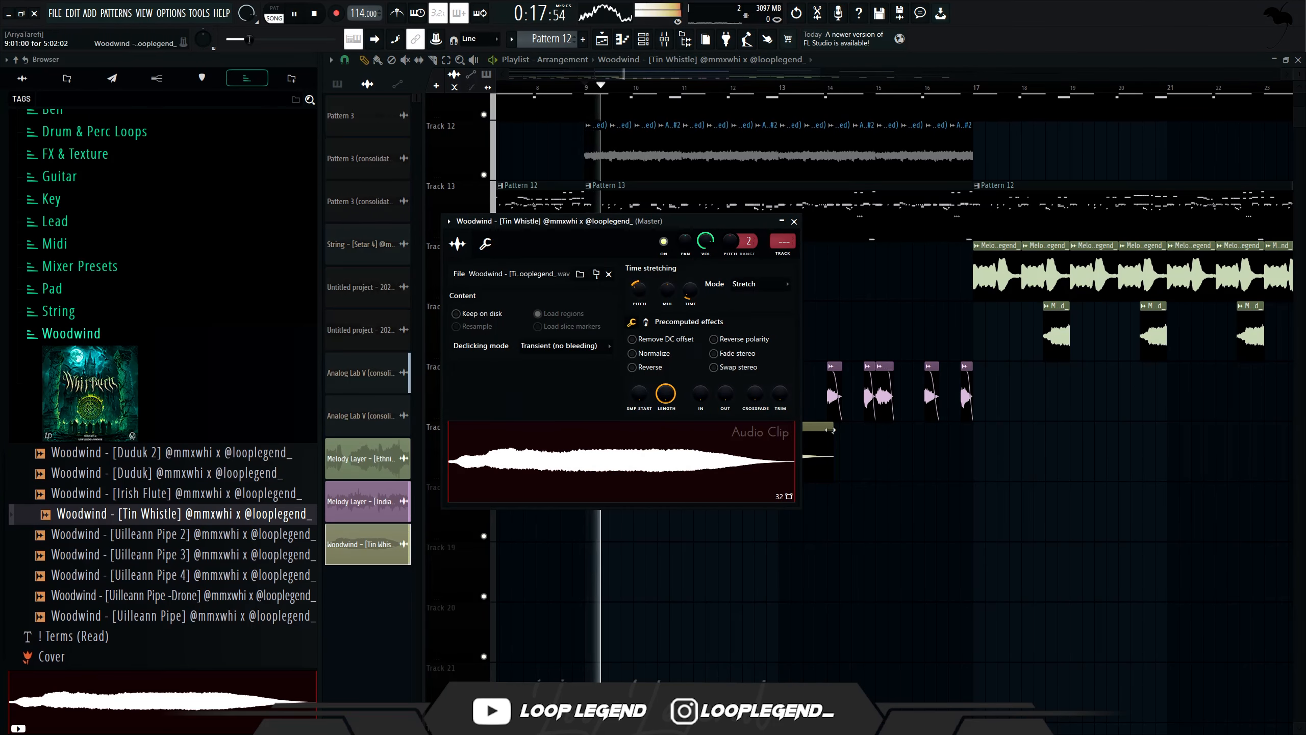
left_click_drag(830, 430, 735, 430)
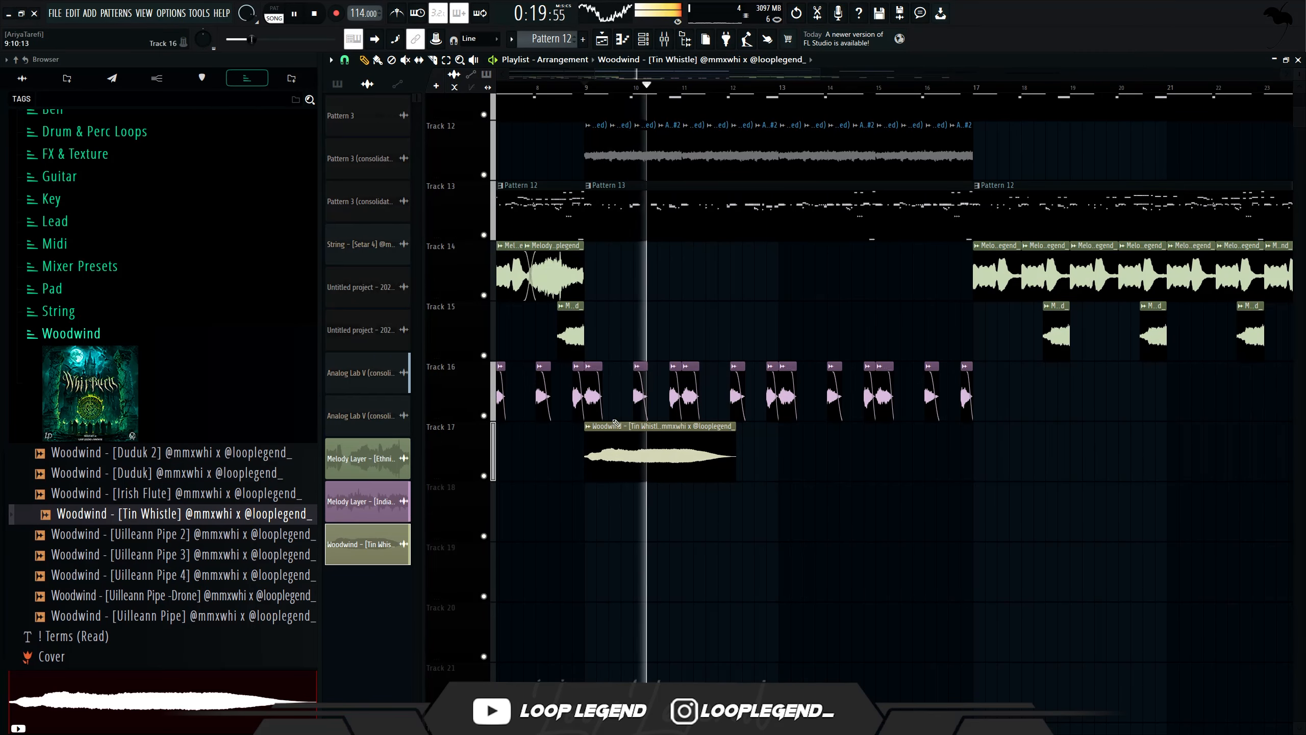
Tighten the Tin Whistle clip at bar 9 to about 1.4 bars and give it a long fade-out
scroll(615, 423, "up", 4)
key("space")
scroll(633, 432, "up", 3)
left_click_drag(754, 431, 634, 443)
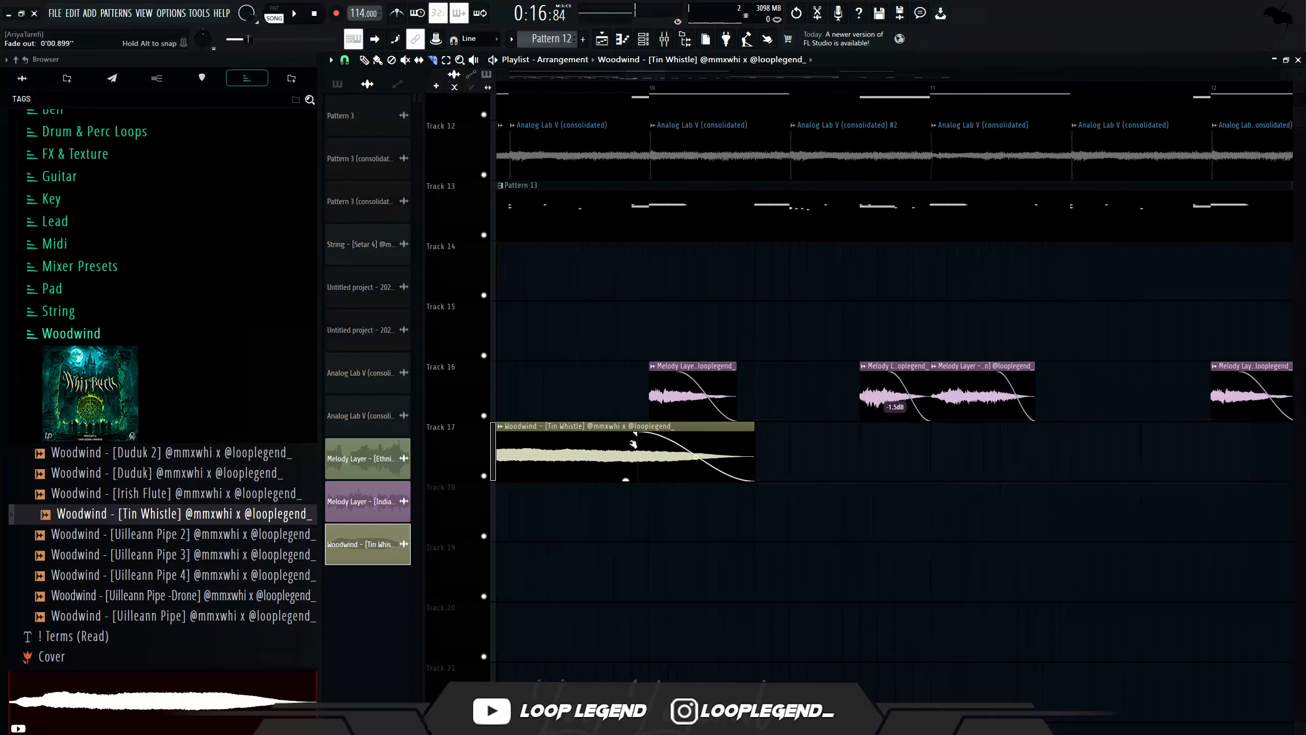
key("space")
scroll(720, 452, "down", 3)
Repeat the faded Tin Whistle clip at bar 11 and place two-bar, short-fade copies at bars 13 and 15 on Track 17
left_click(771, 453)
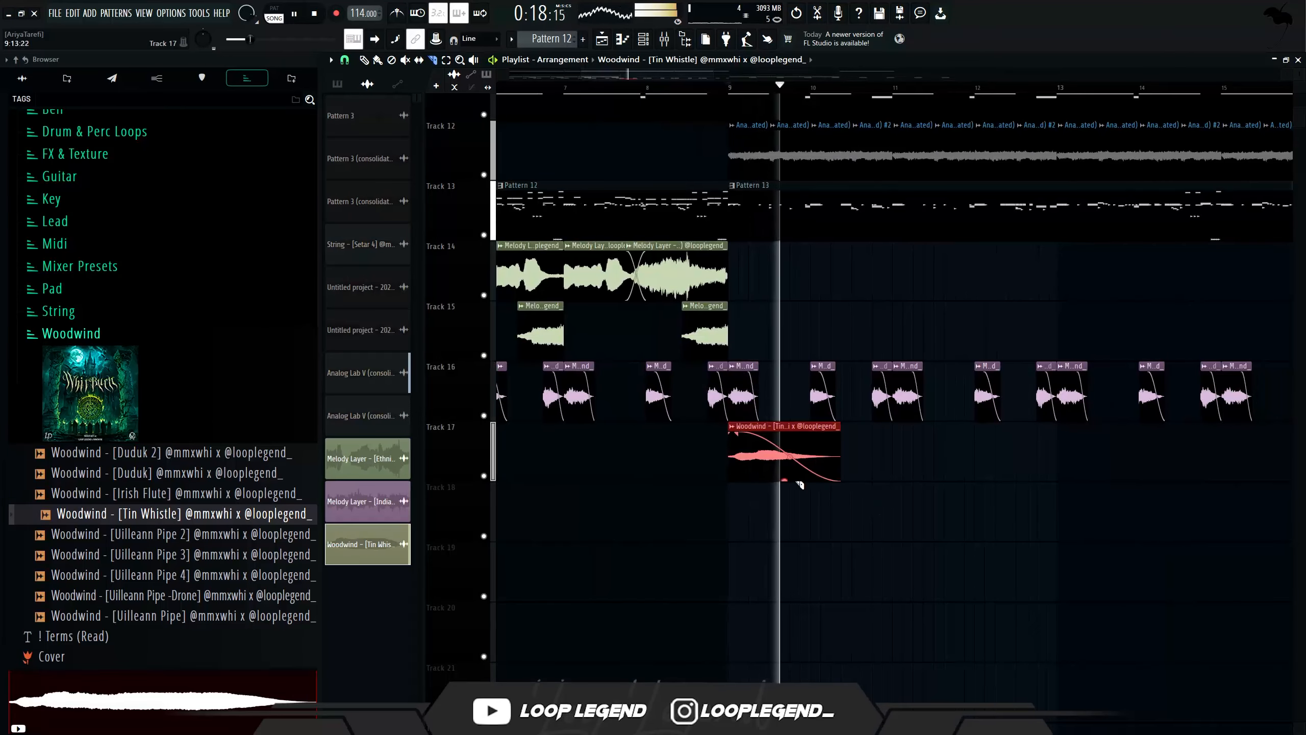
left_click_drag(651, 453, 1049, 470)
scroll(1049, 471, "down", 2)
scroll(1050, 471, "down", 3)
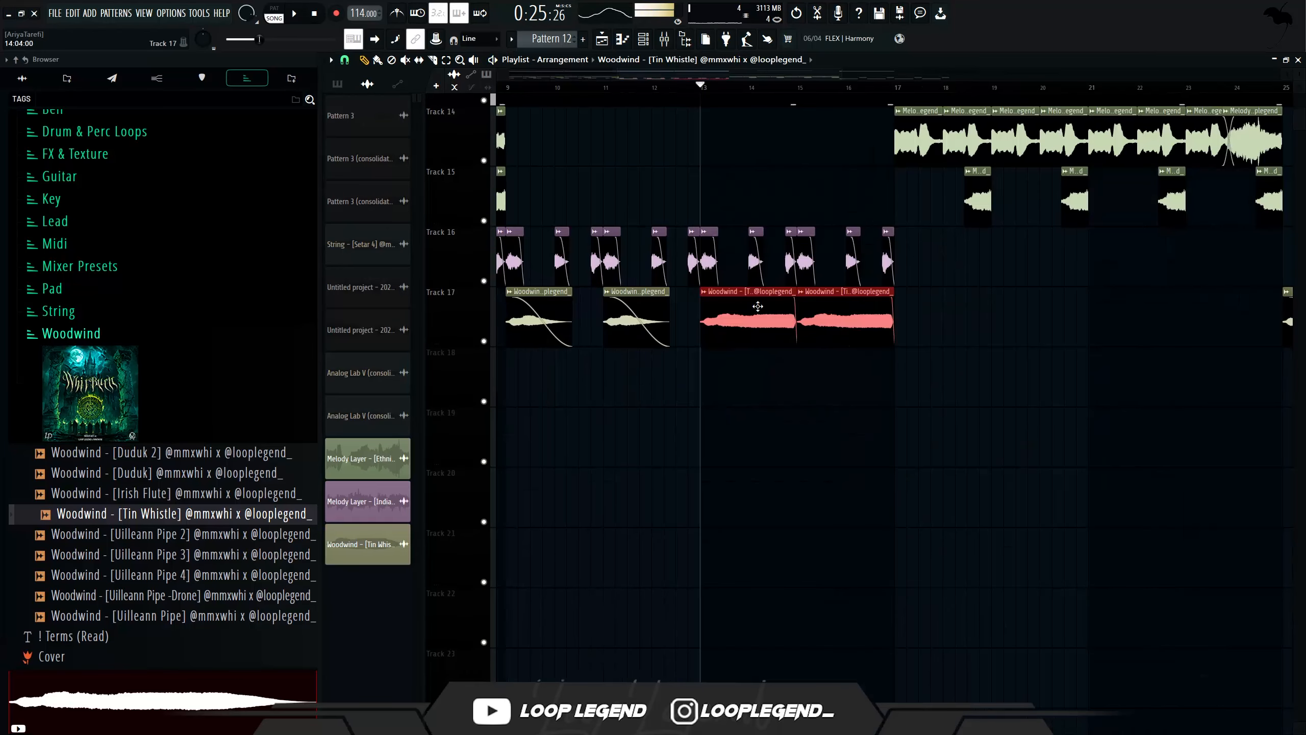
Set the Tin Whistle channel's pitch range to 1 and create an automation clip for its channel pitch
double_click(735, 308)
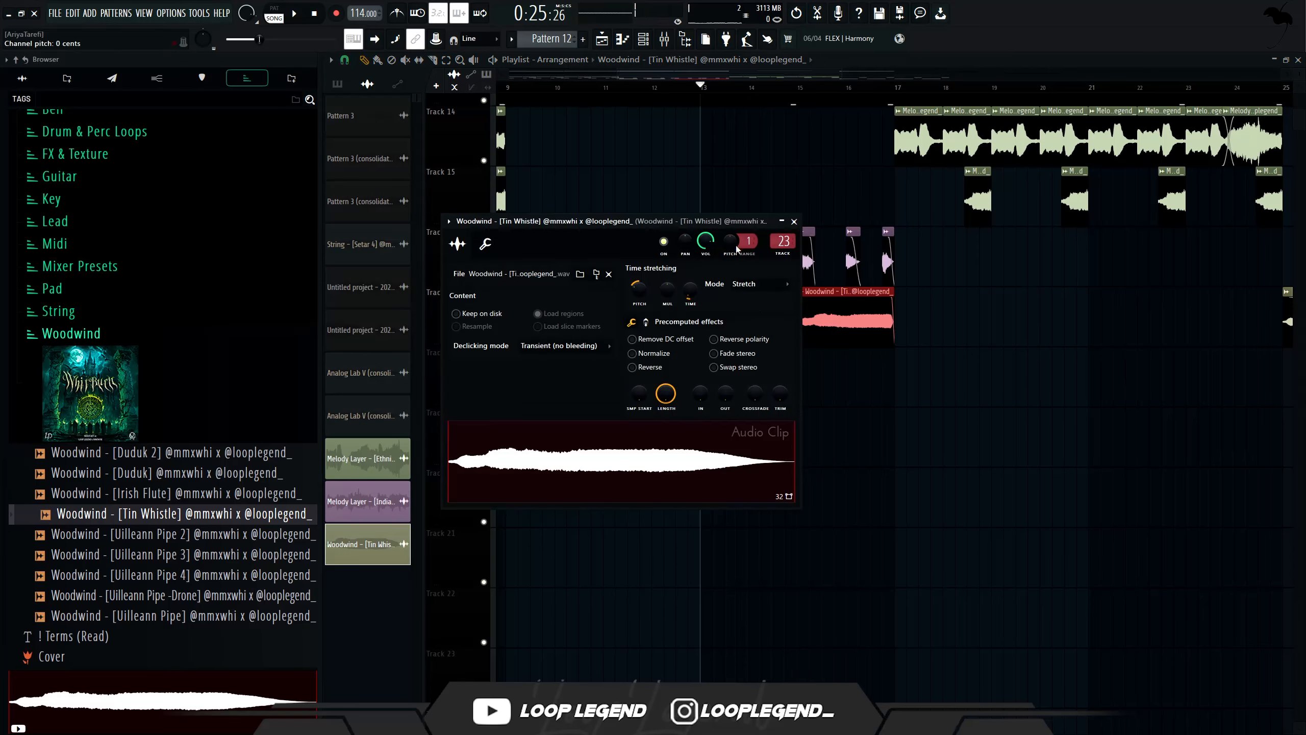
key("space")
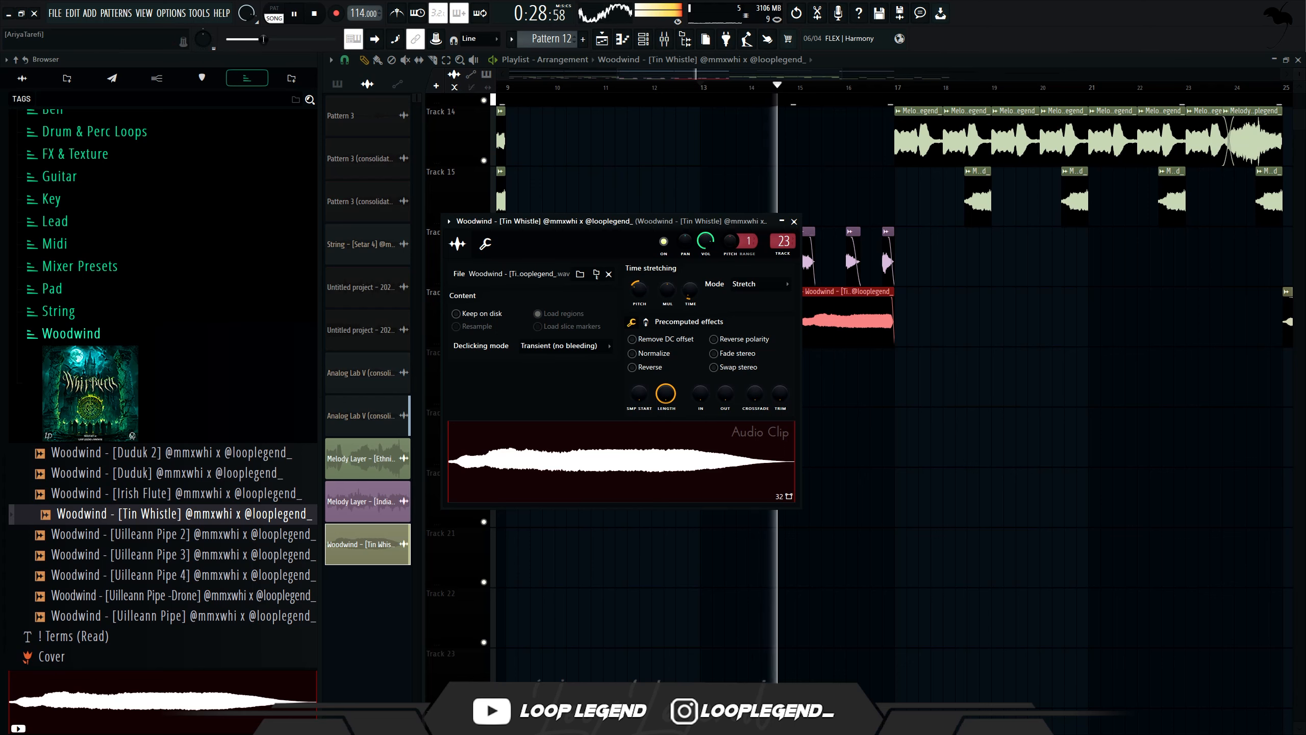
right_click(731, 241)
left_click(771, 329)
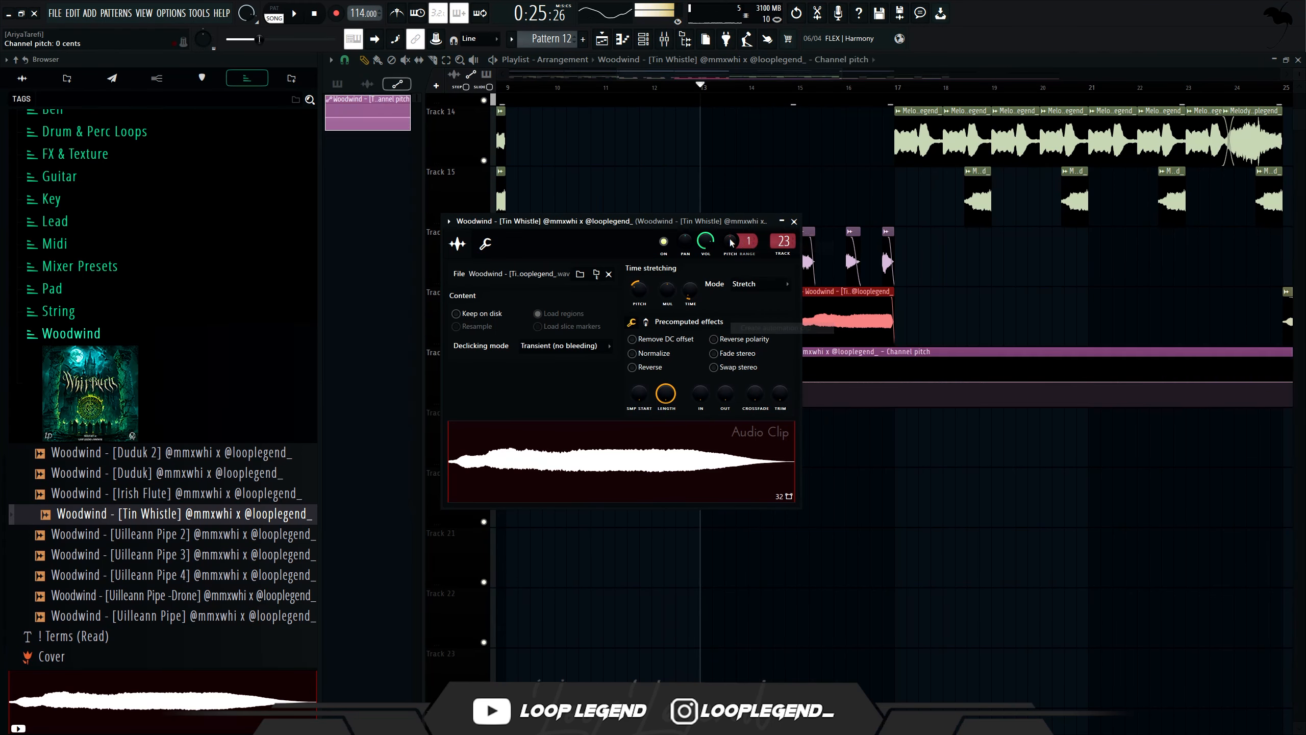
Shape the pitch automation on Track 18 to slide down to 27% late in bar 14 and jump straight back up
left_click_drag(809, 369, 716, 359)
scroll(759, 370, "up", 5)
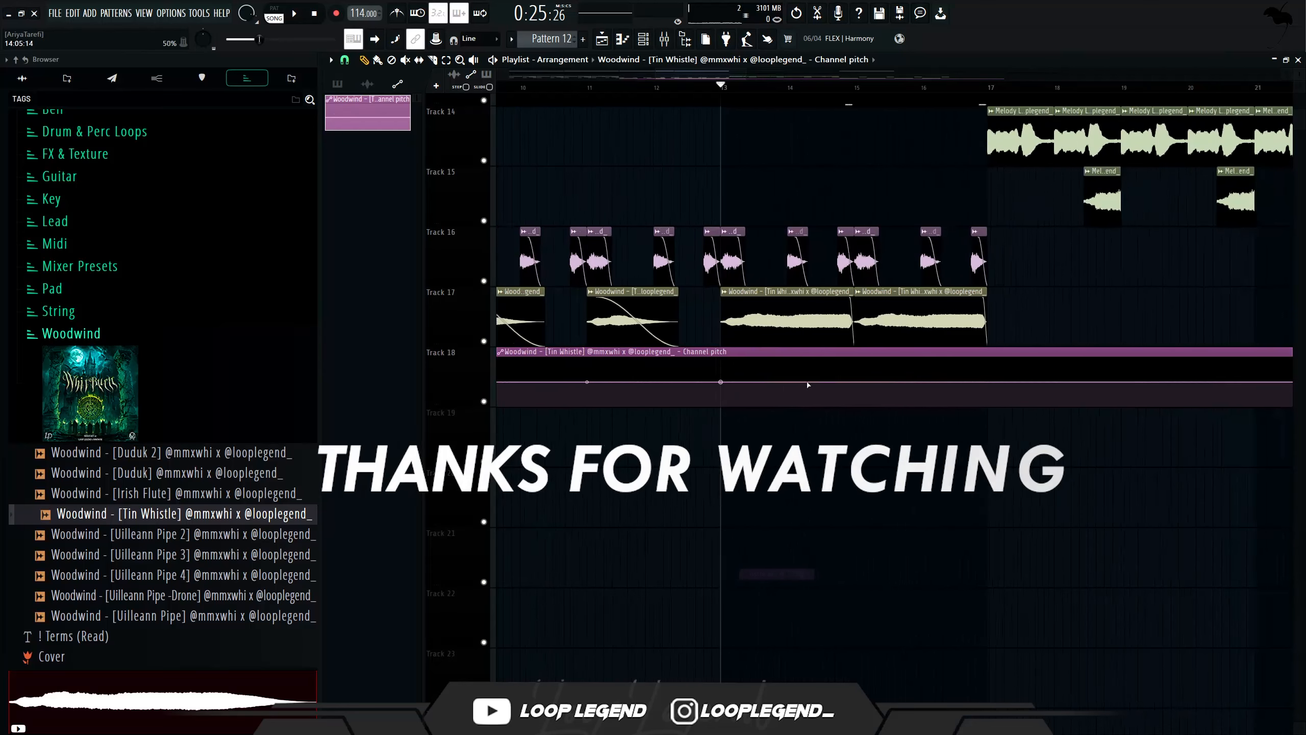
scroll(807, 384, "up", 3)
right_click(899, 380)
scroll(888, 381, "up", 2)
left_click_drag(903, 382, 916, 394)
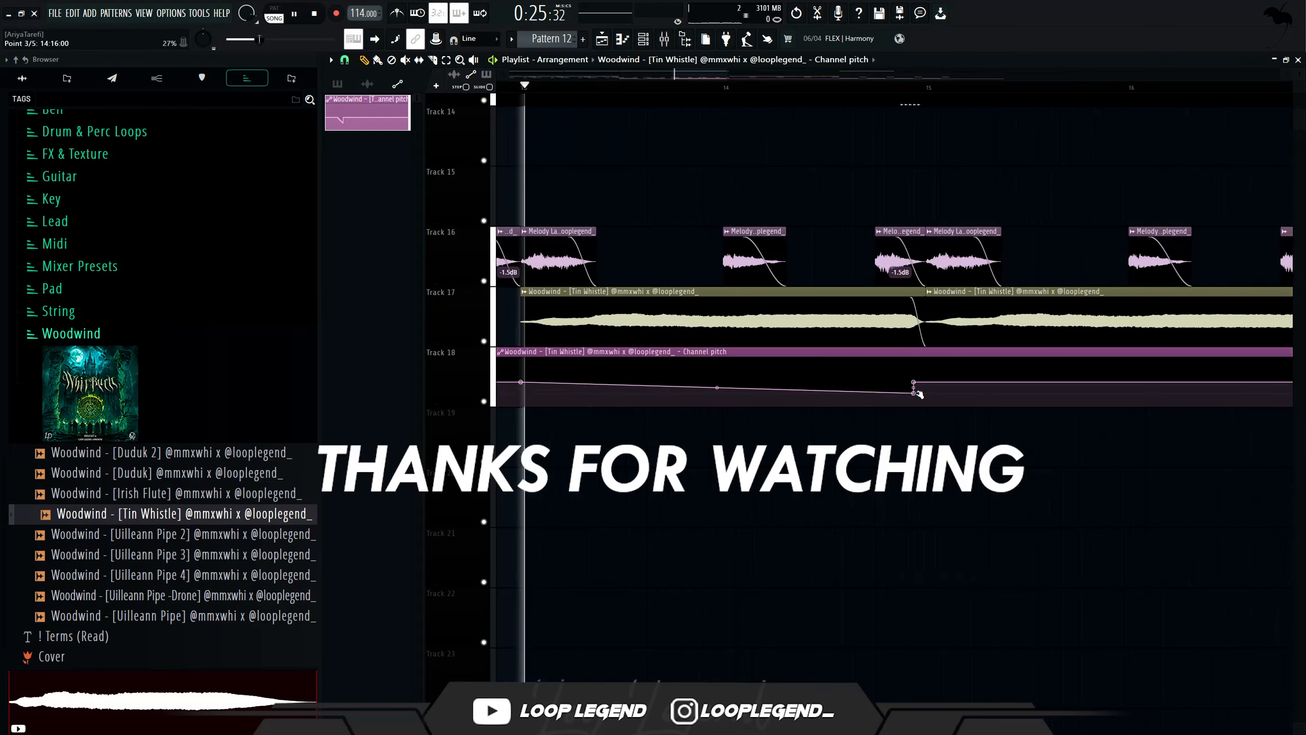
right_click(716, 387)
left_click(690, 407)
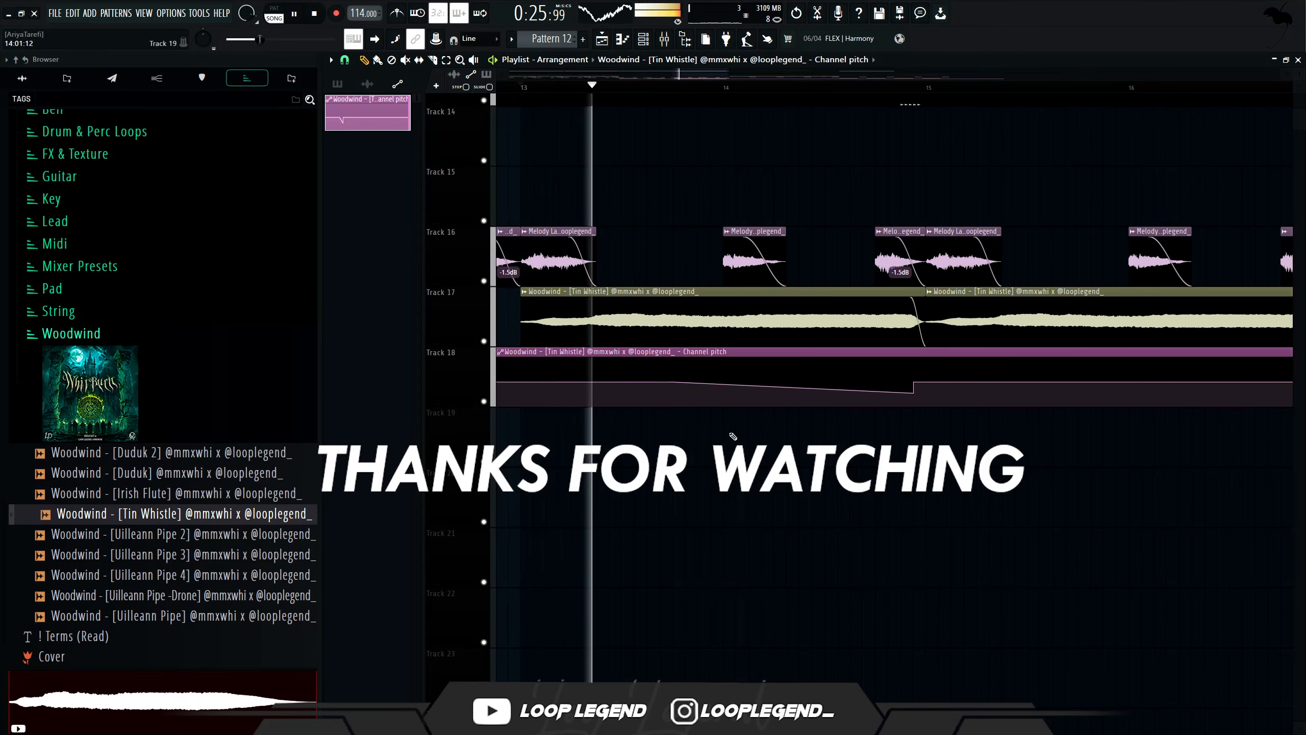